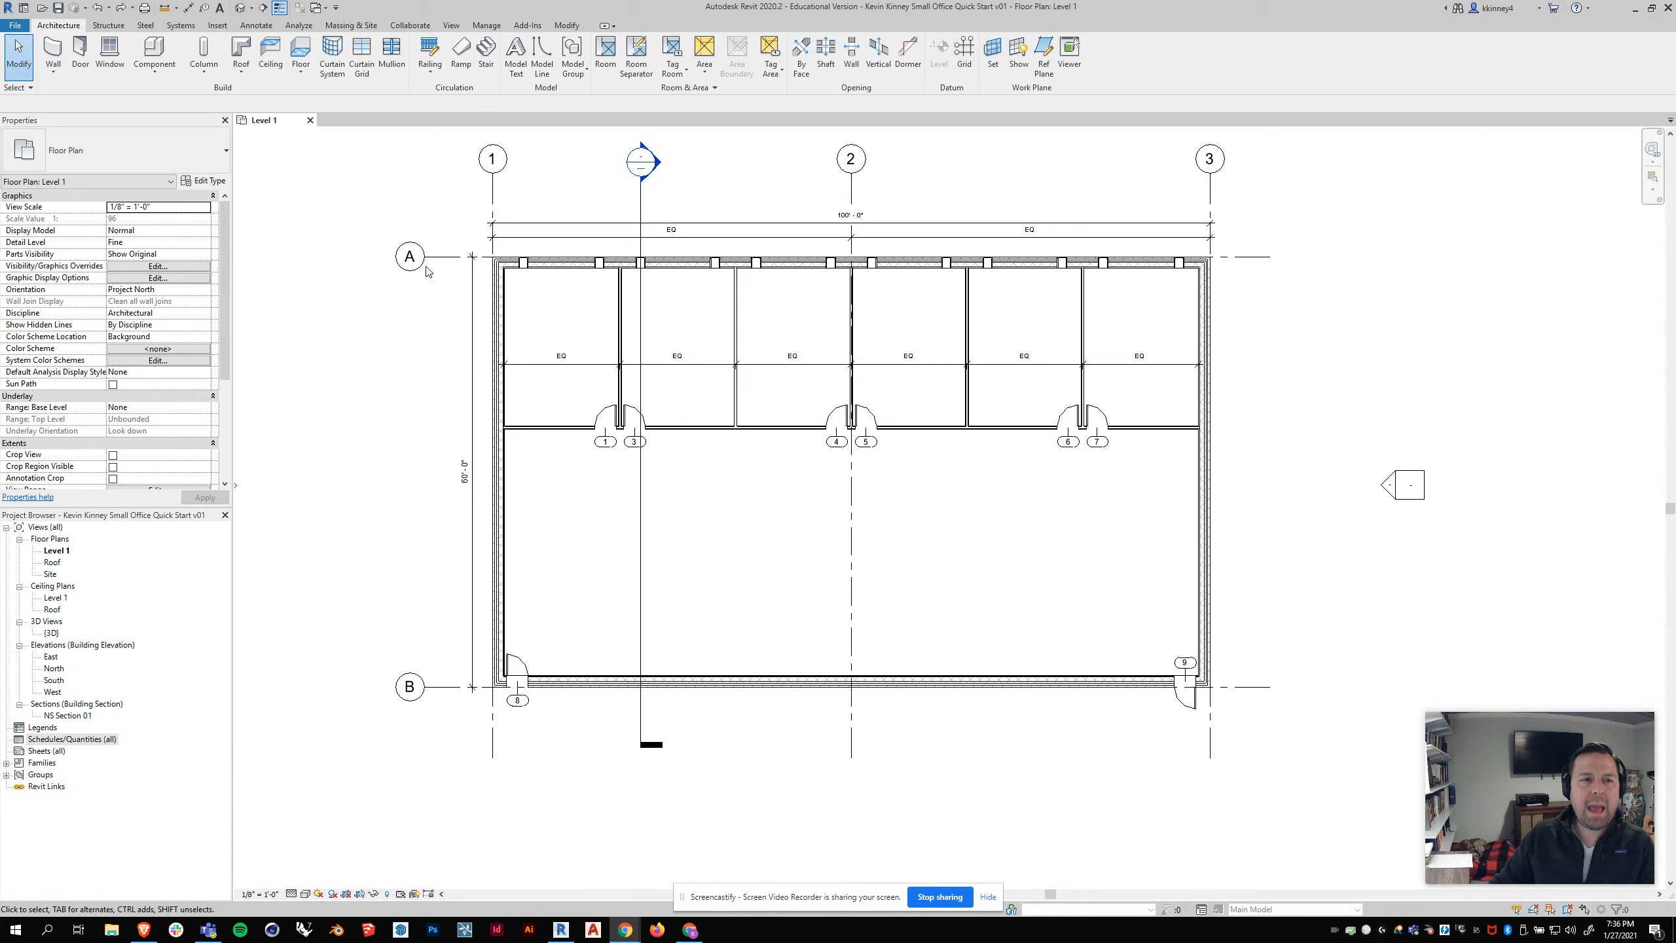
Step: Place a 1/4" Arial text note reading "Office Building Option A" below the plan's lower-left corner and move it slightly closer to the building
scroll(737, 363, down, 2)
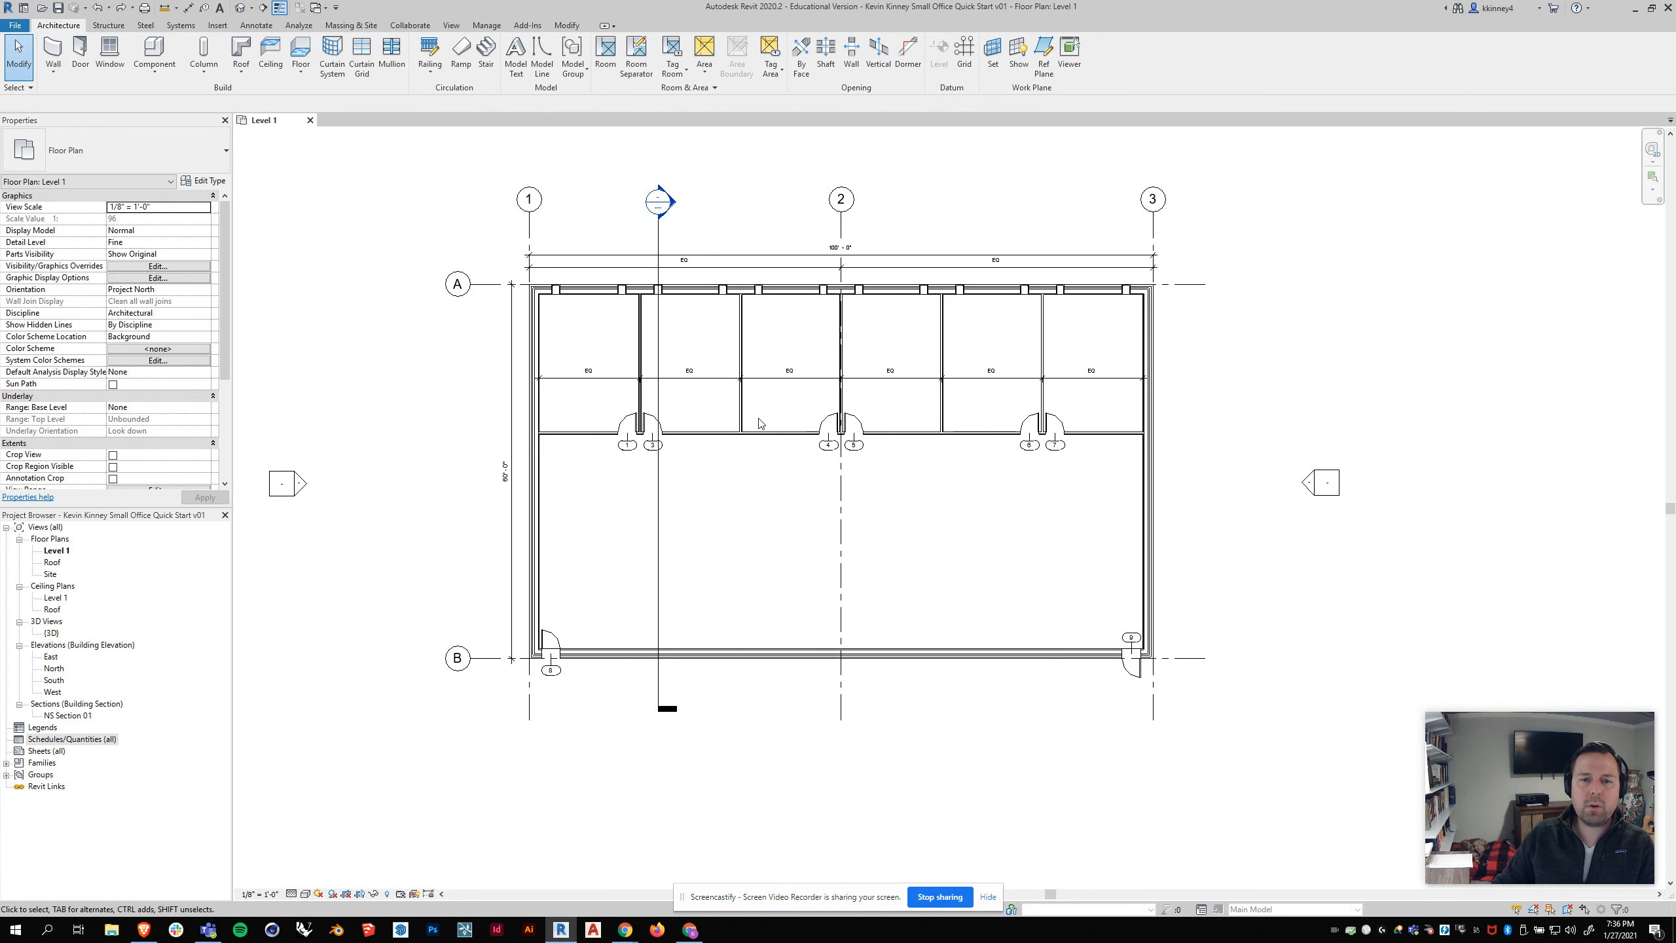
middle_drag(711, 421, 688, 442)
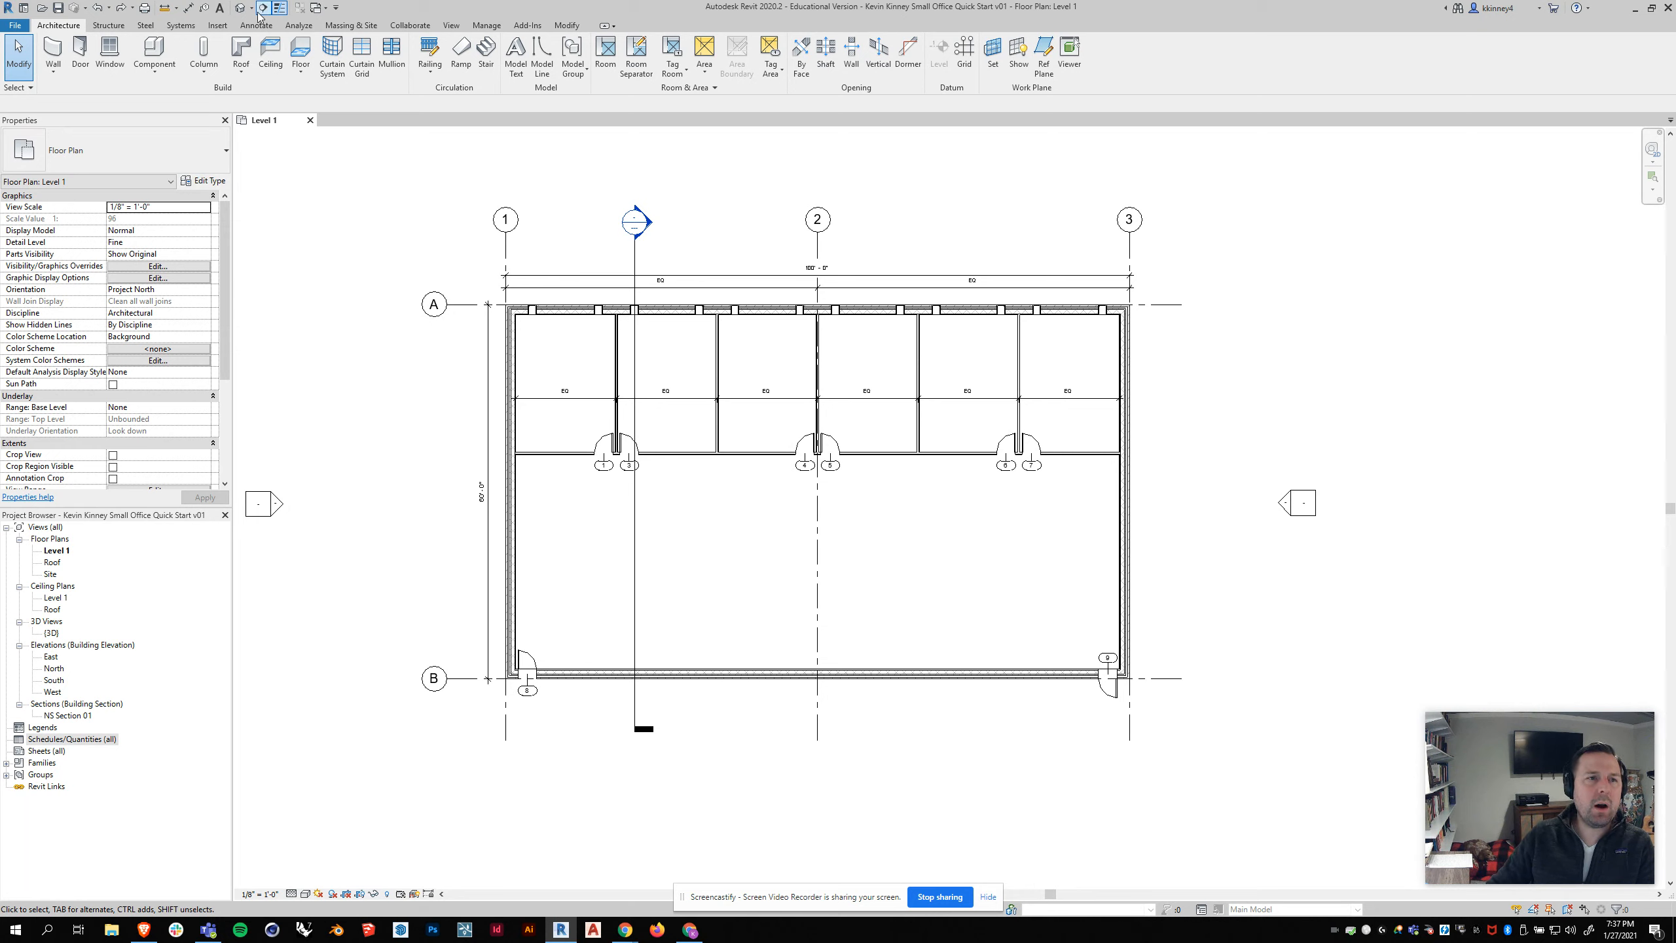
click(268, 26)
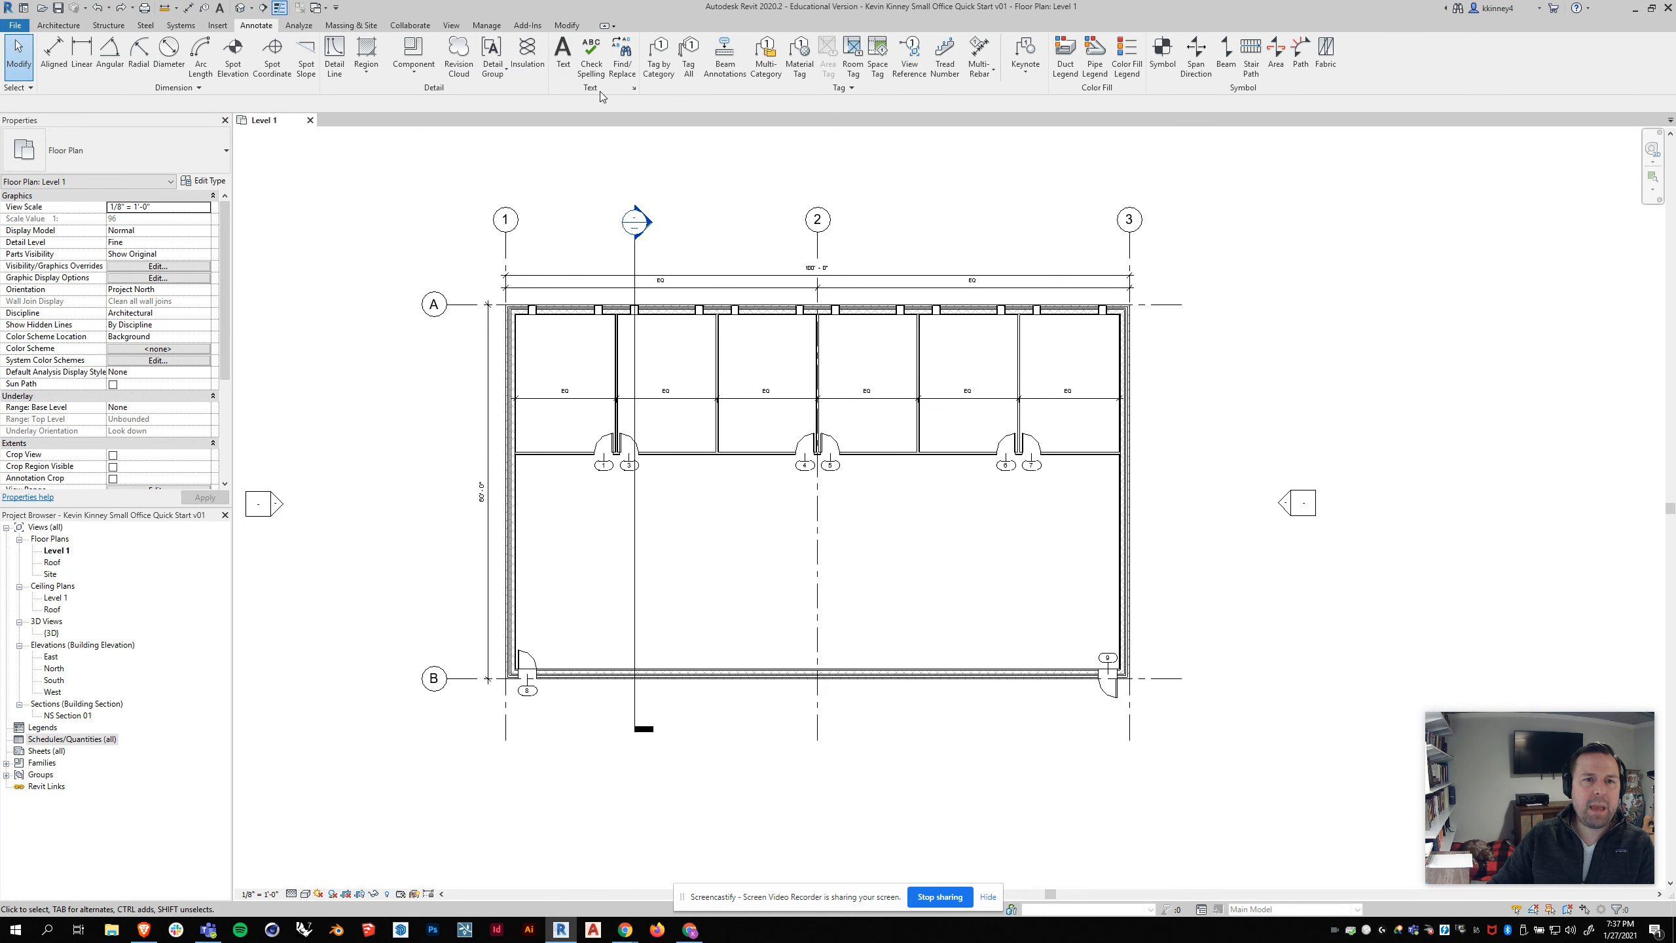
click(570, 49)
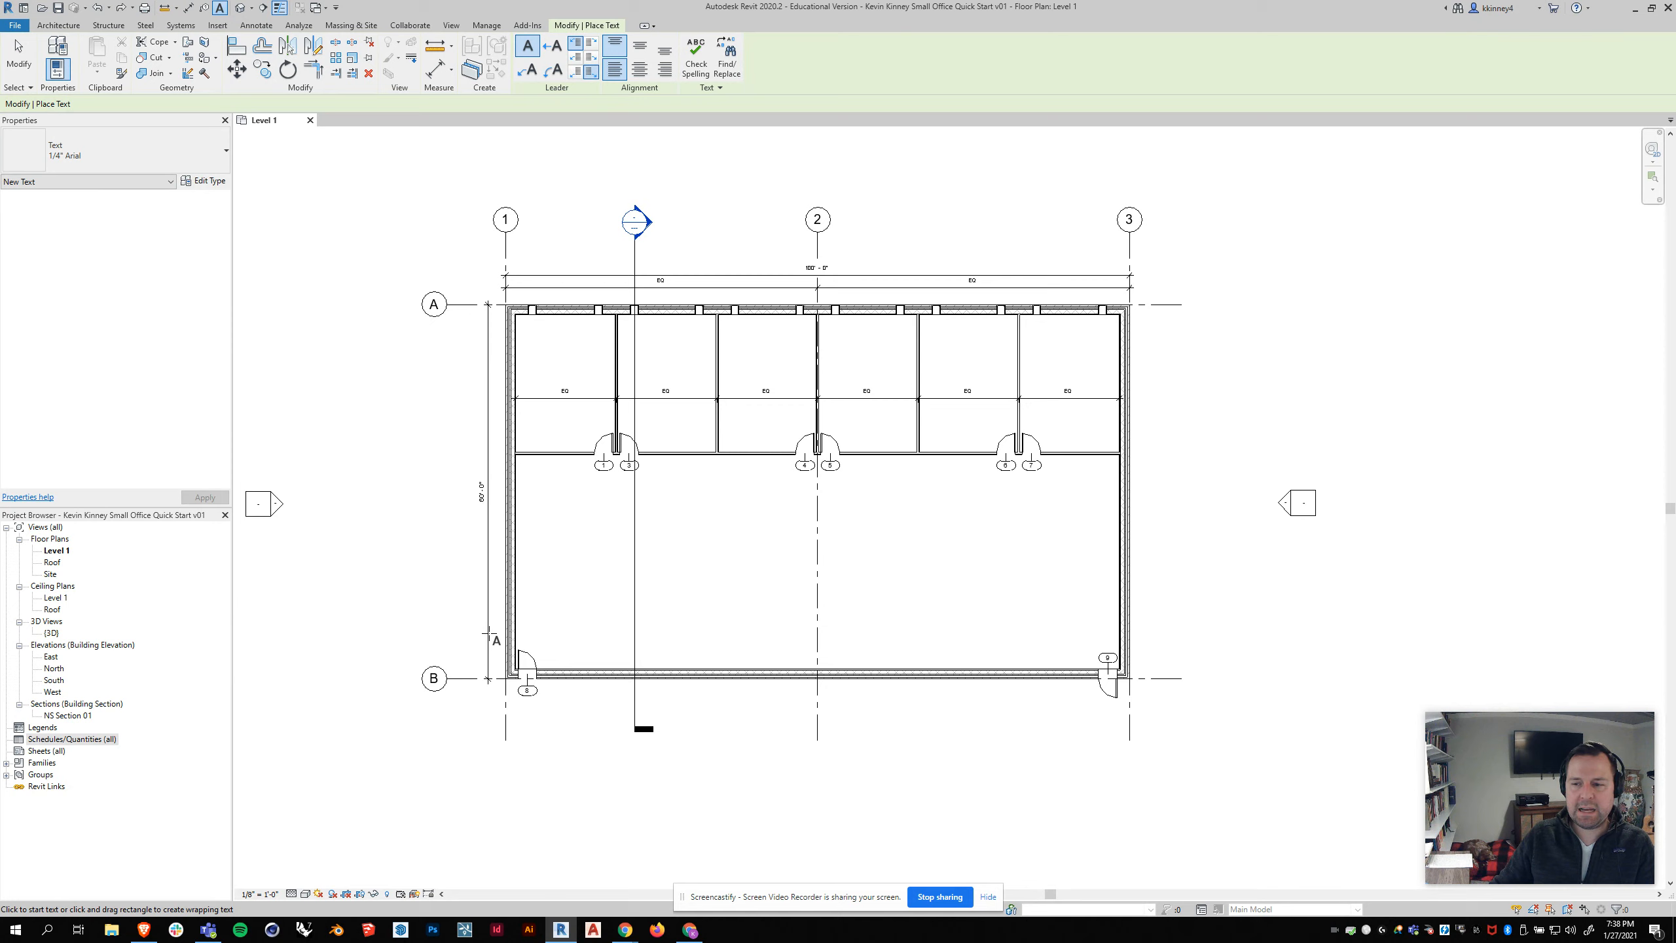
click(529, 772)
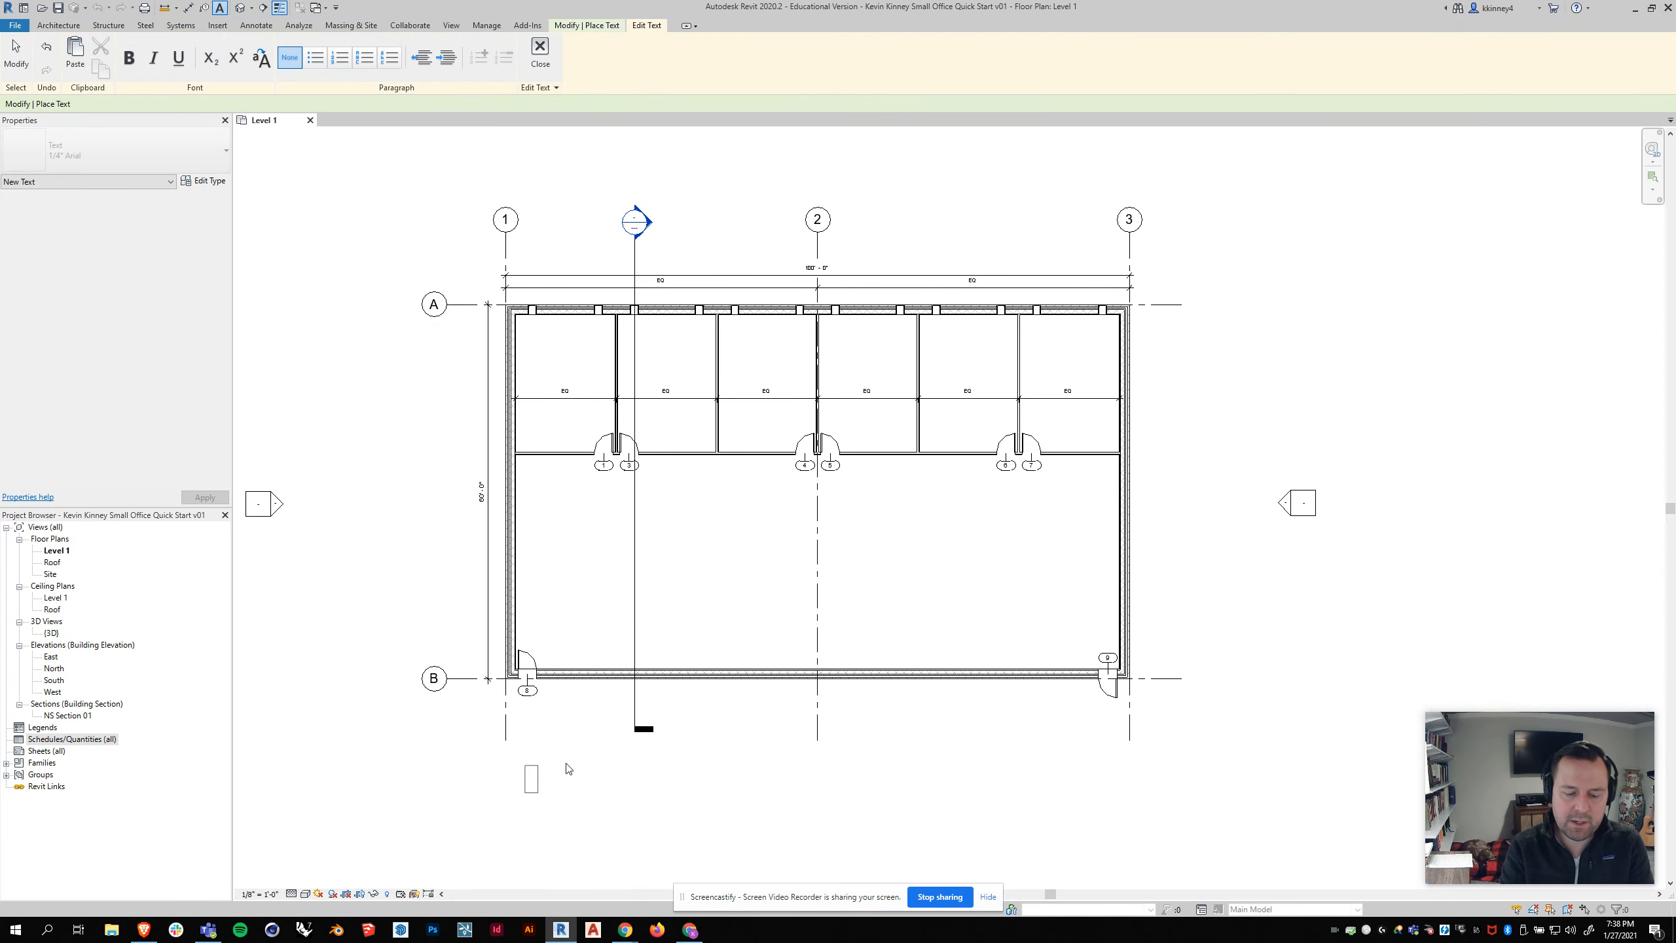
text(Office Building Option A)
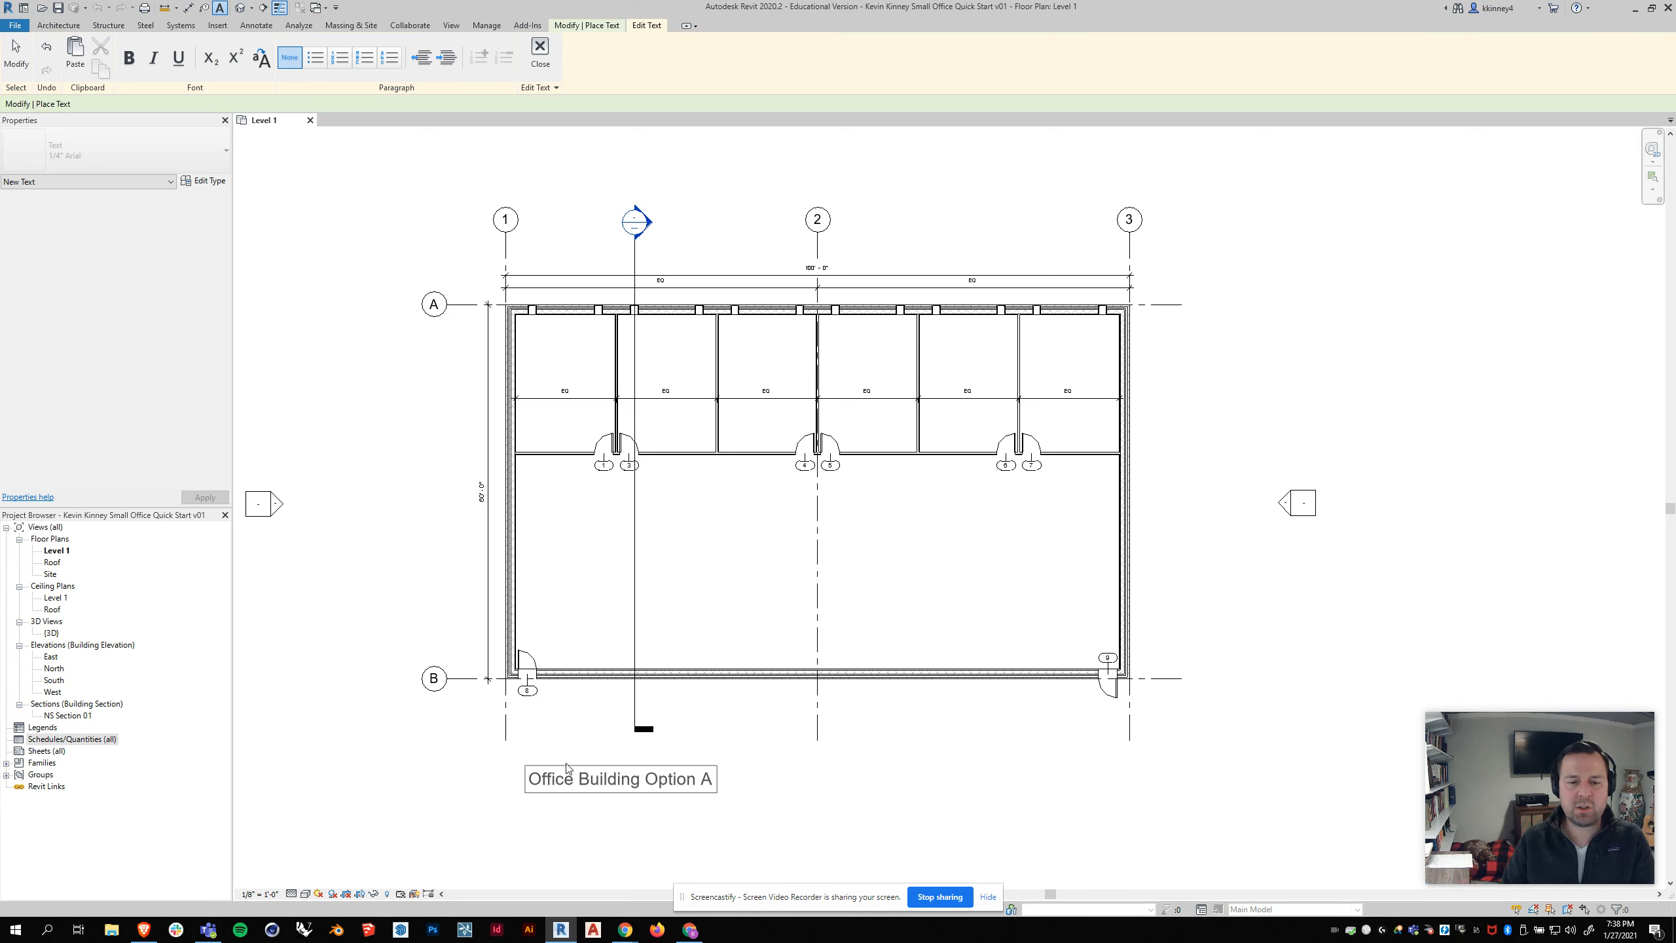
click(1329, 416)
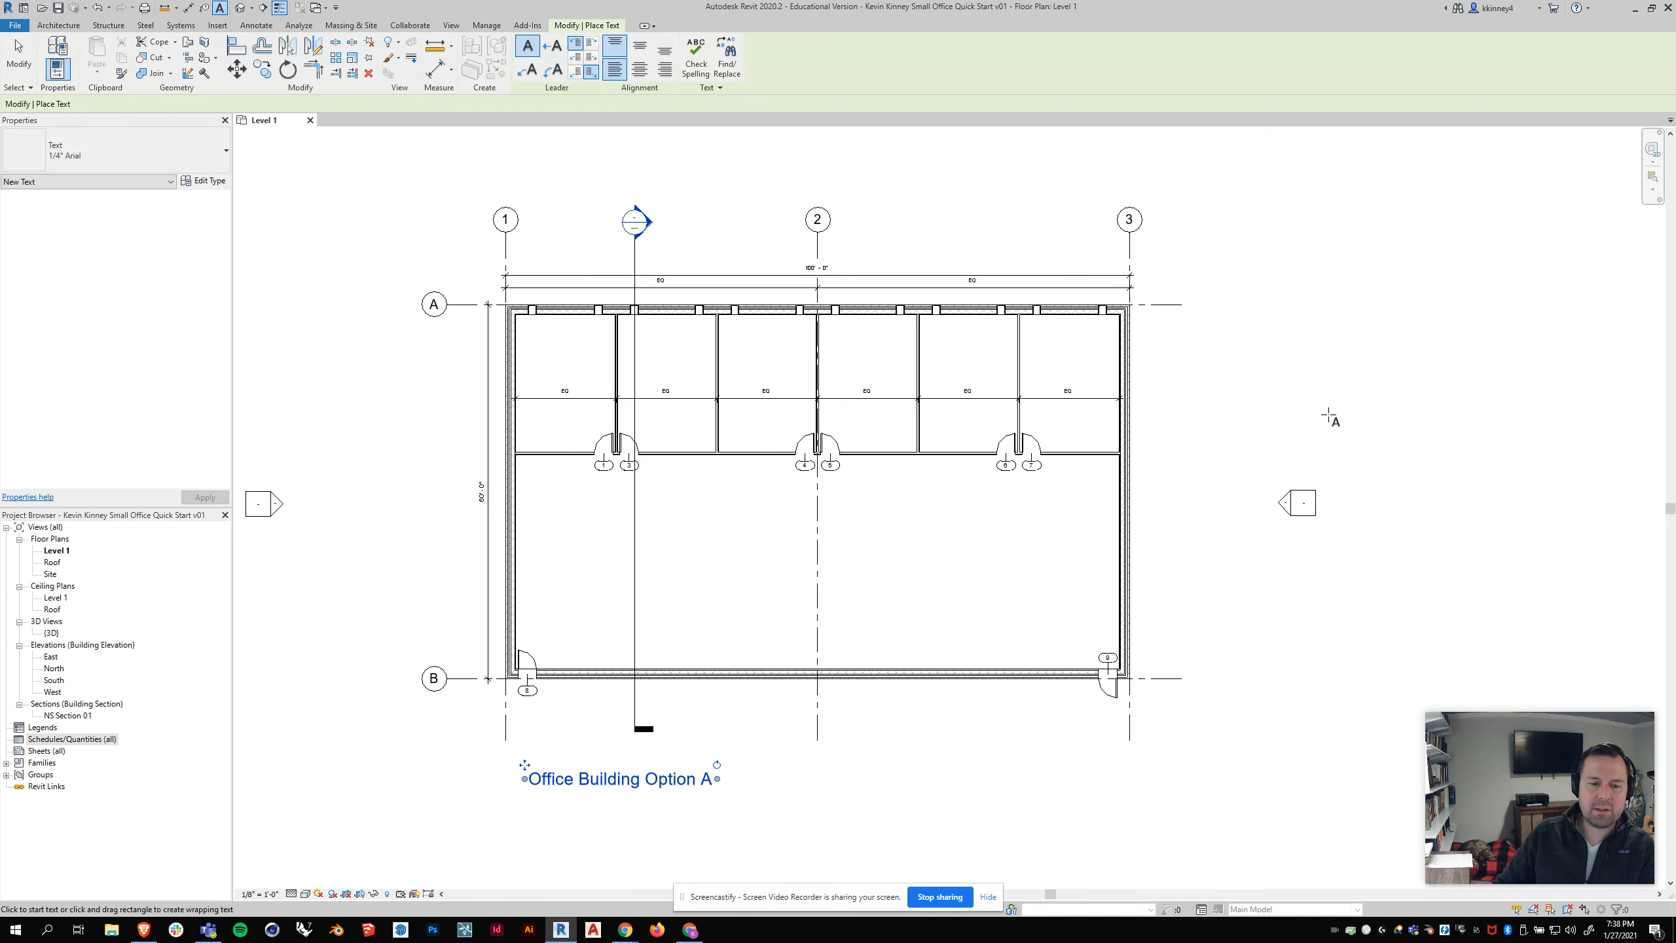
key(Escape)
key(Escape)
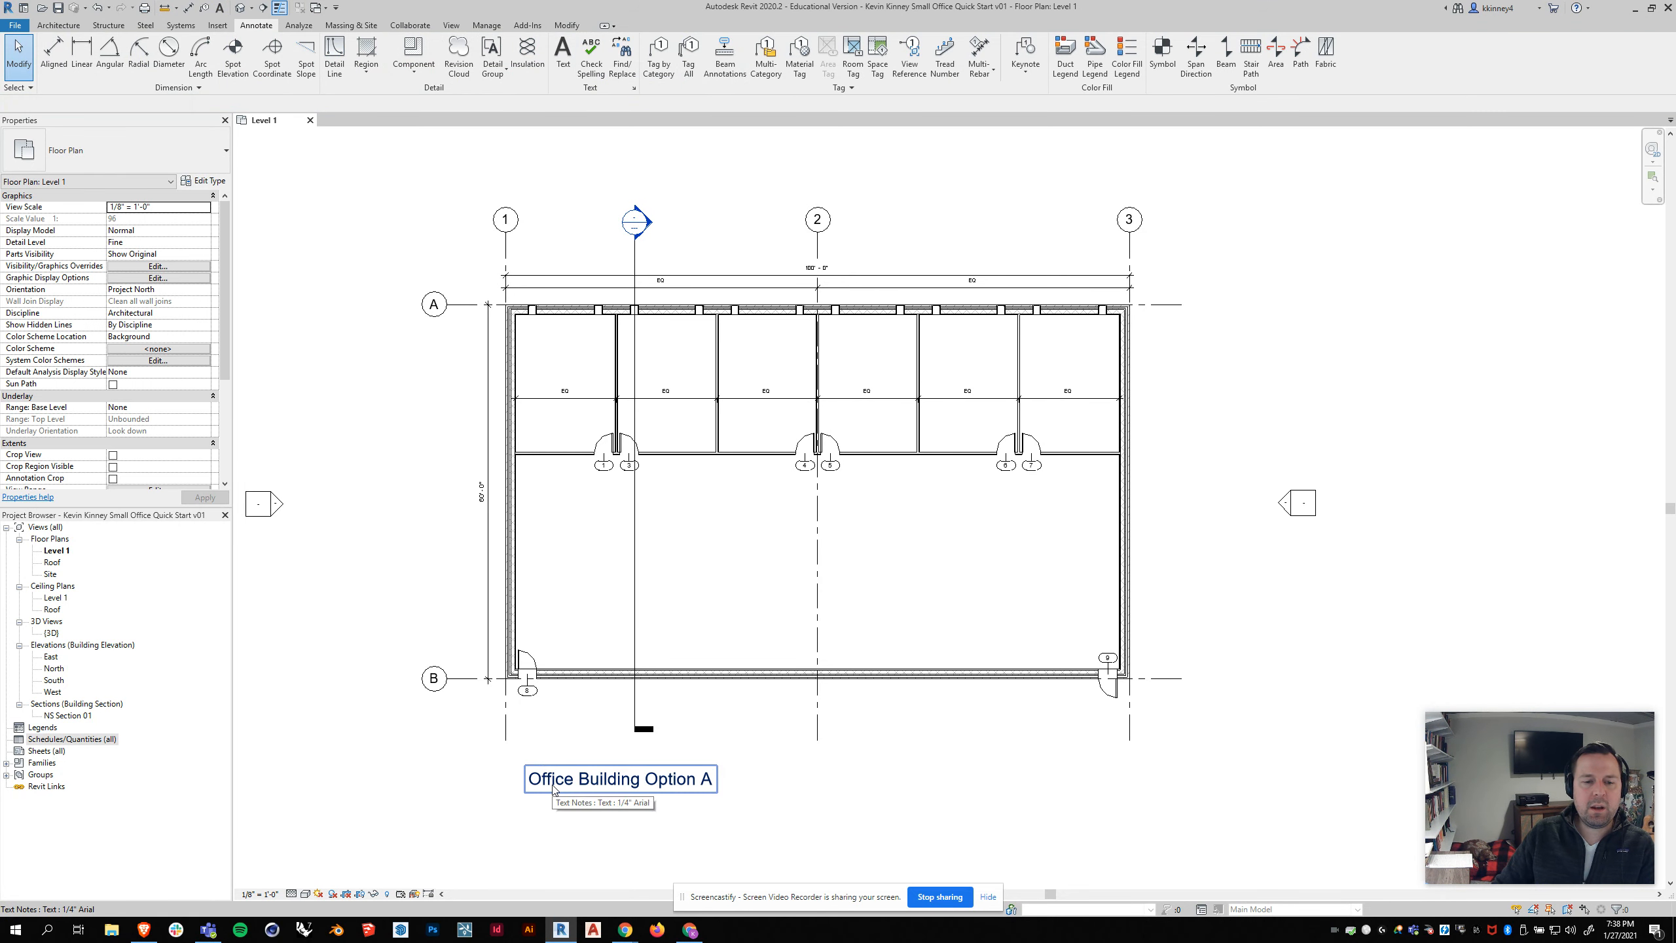
click(553, 789)
mouse_move(527, 776)
ctrl+mouse_down()
mouse_move(522, 739)
mouse_move(516, 753)
ctrl+mouse_up()
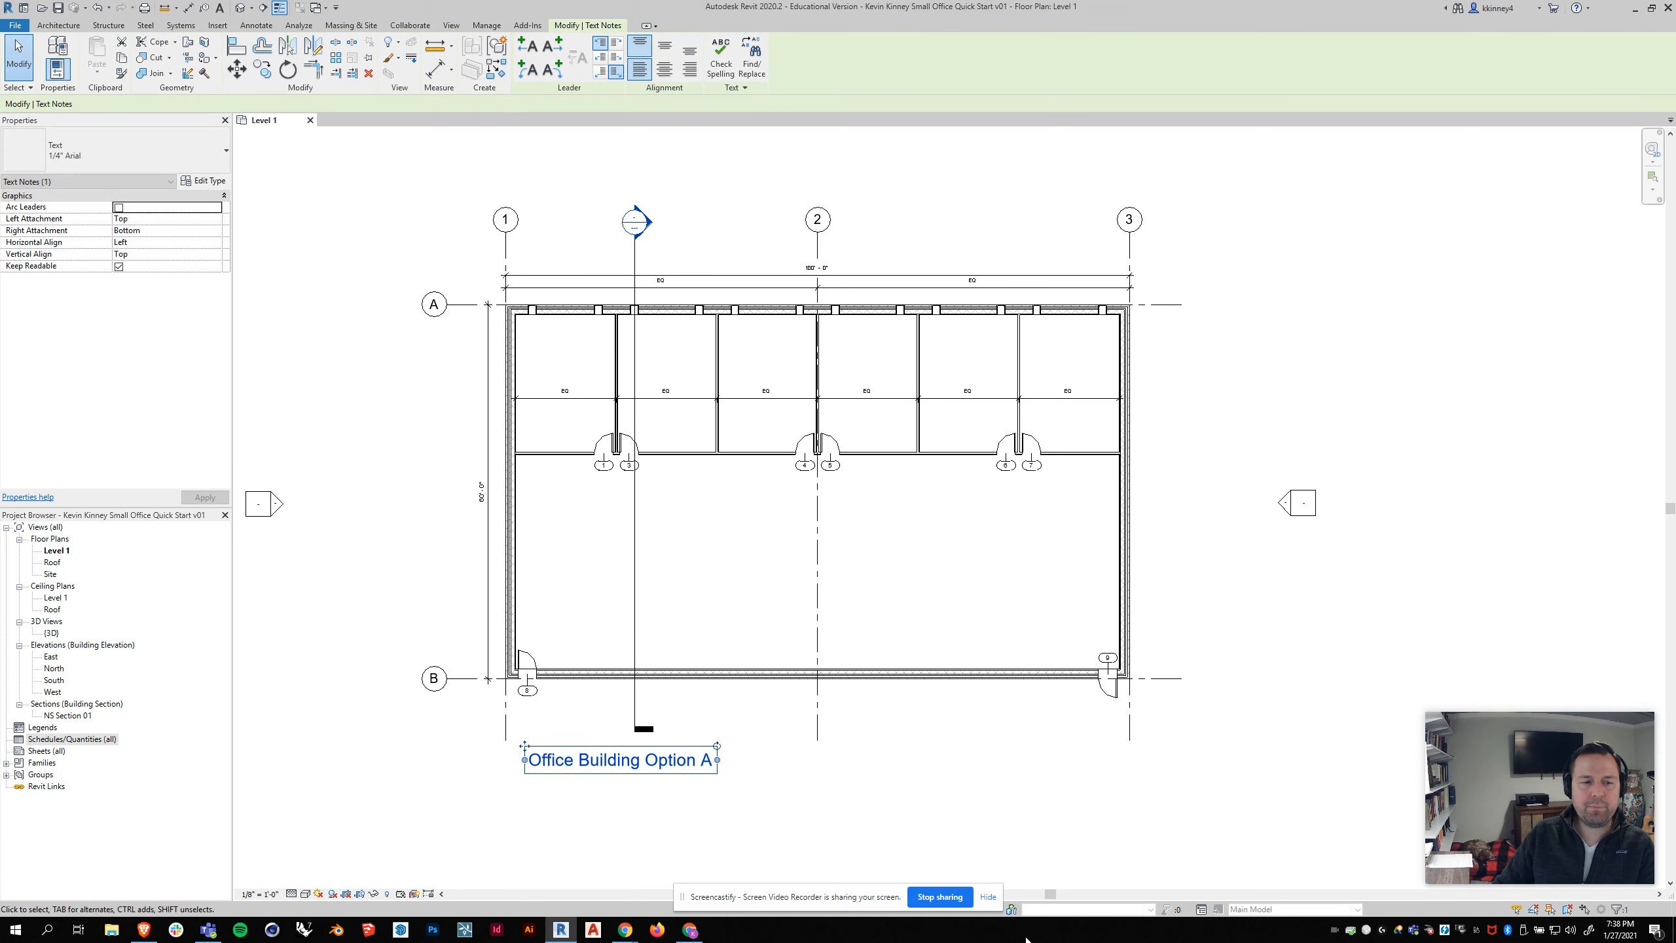
Step: Change the title note's type to 3/32" Arial and return it to 1/4" Arial
click(229, 157)
click(50, 230)
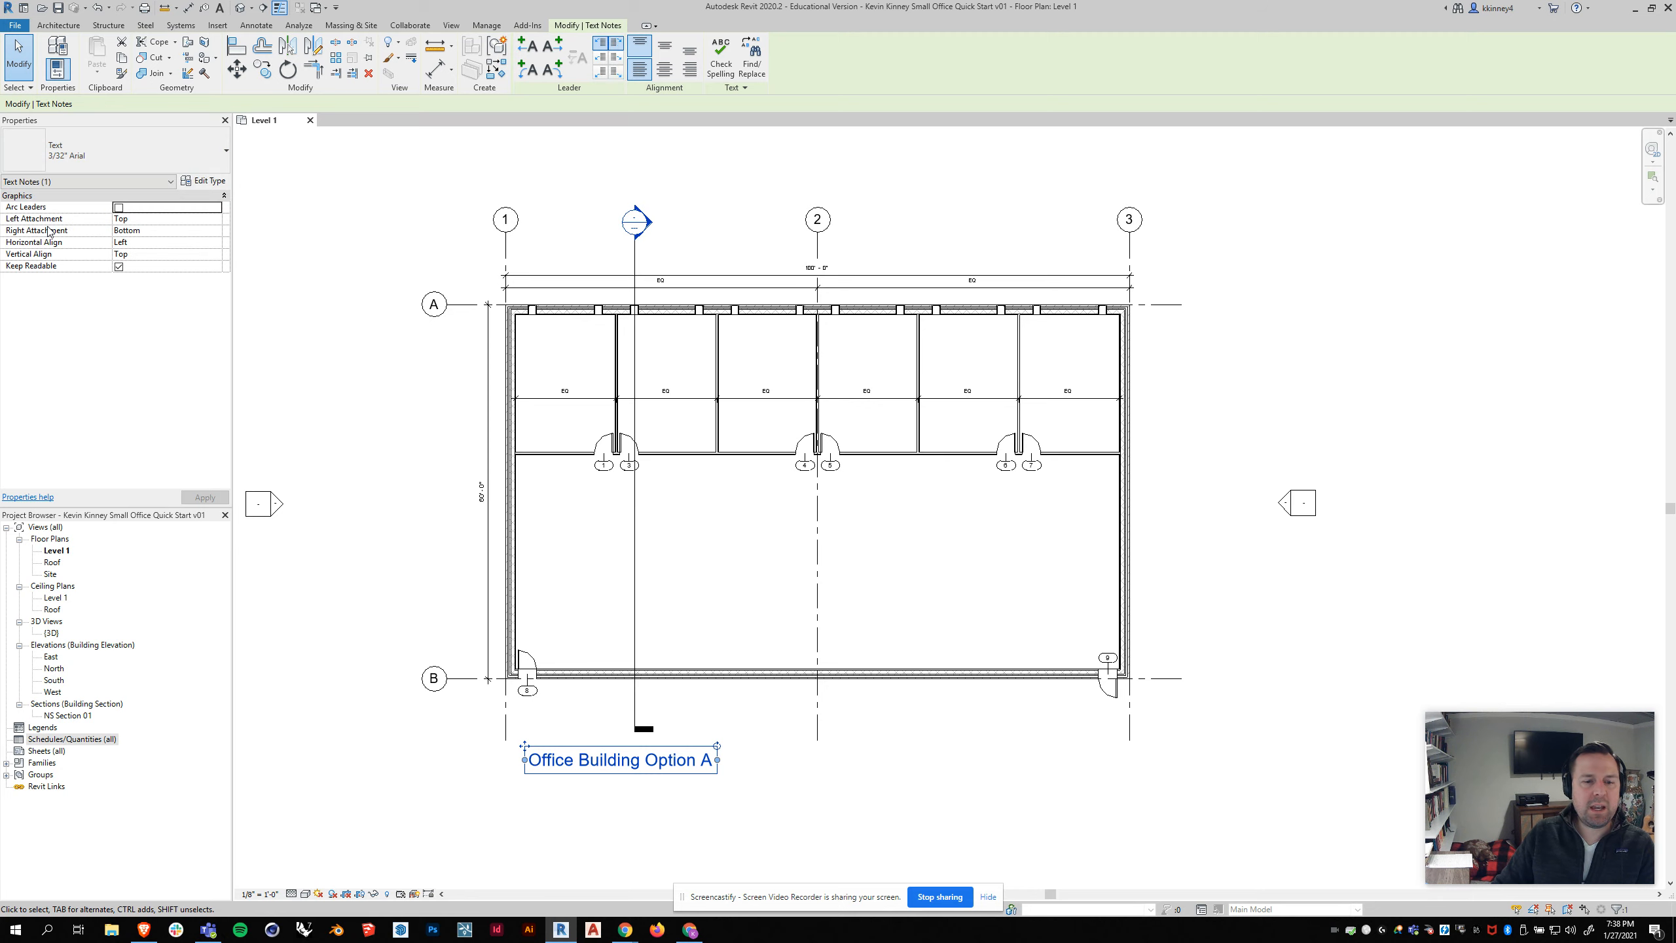
click(133, 164)
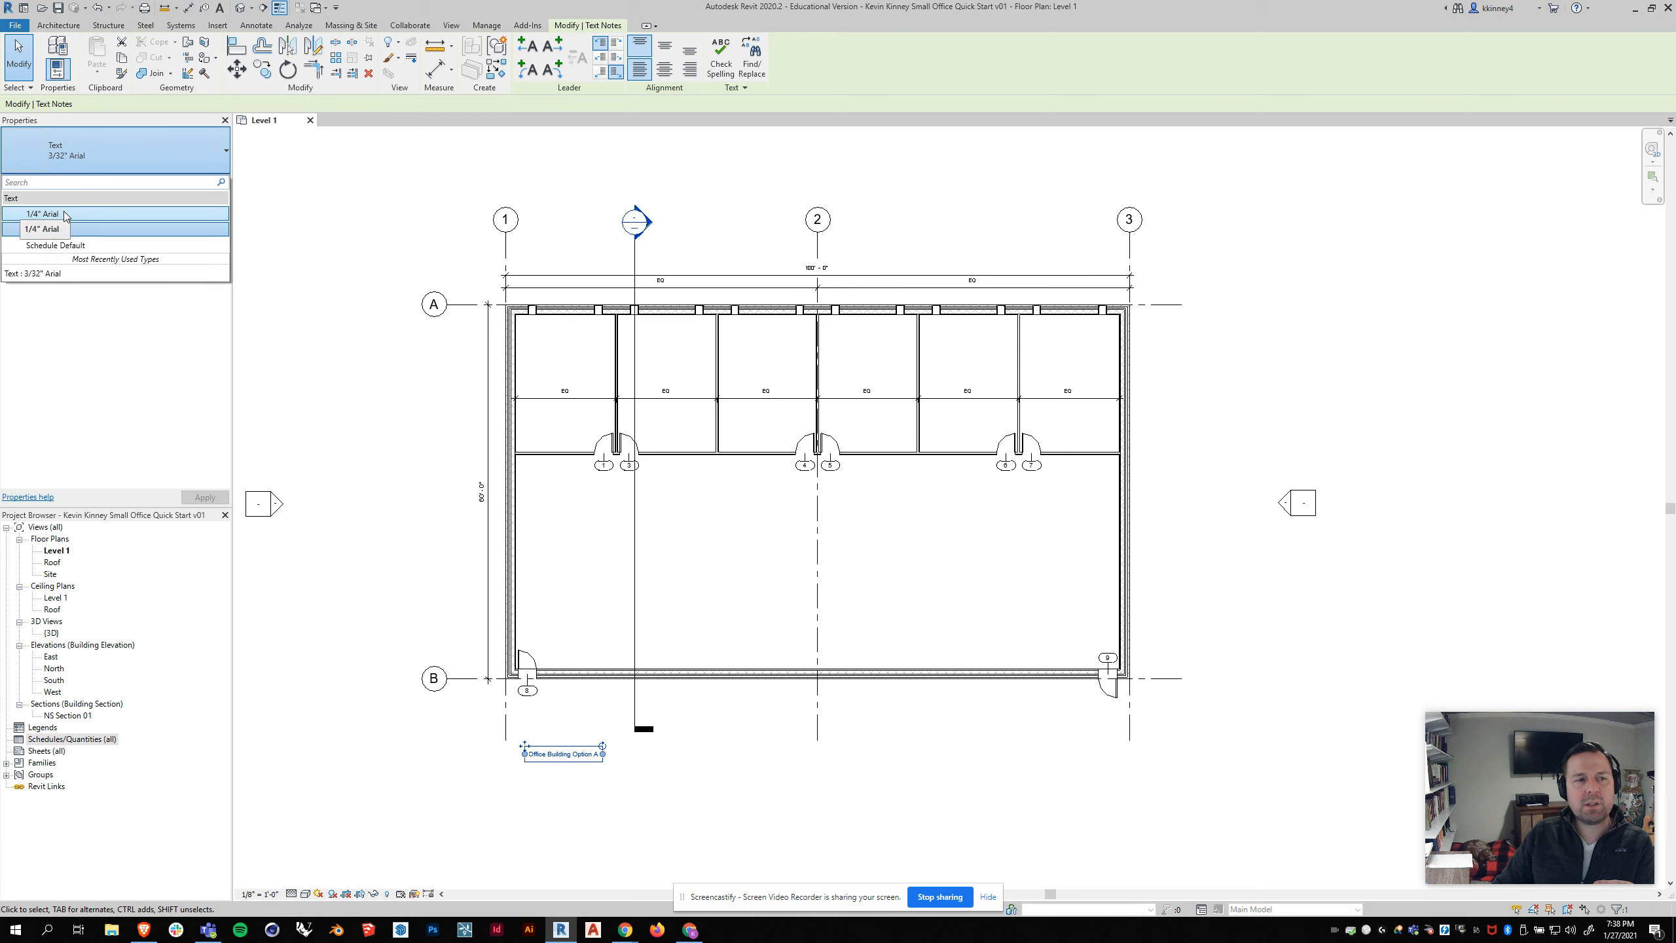
click(66, 214)
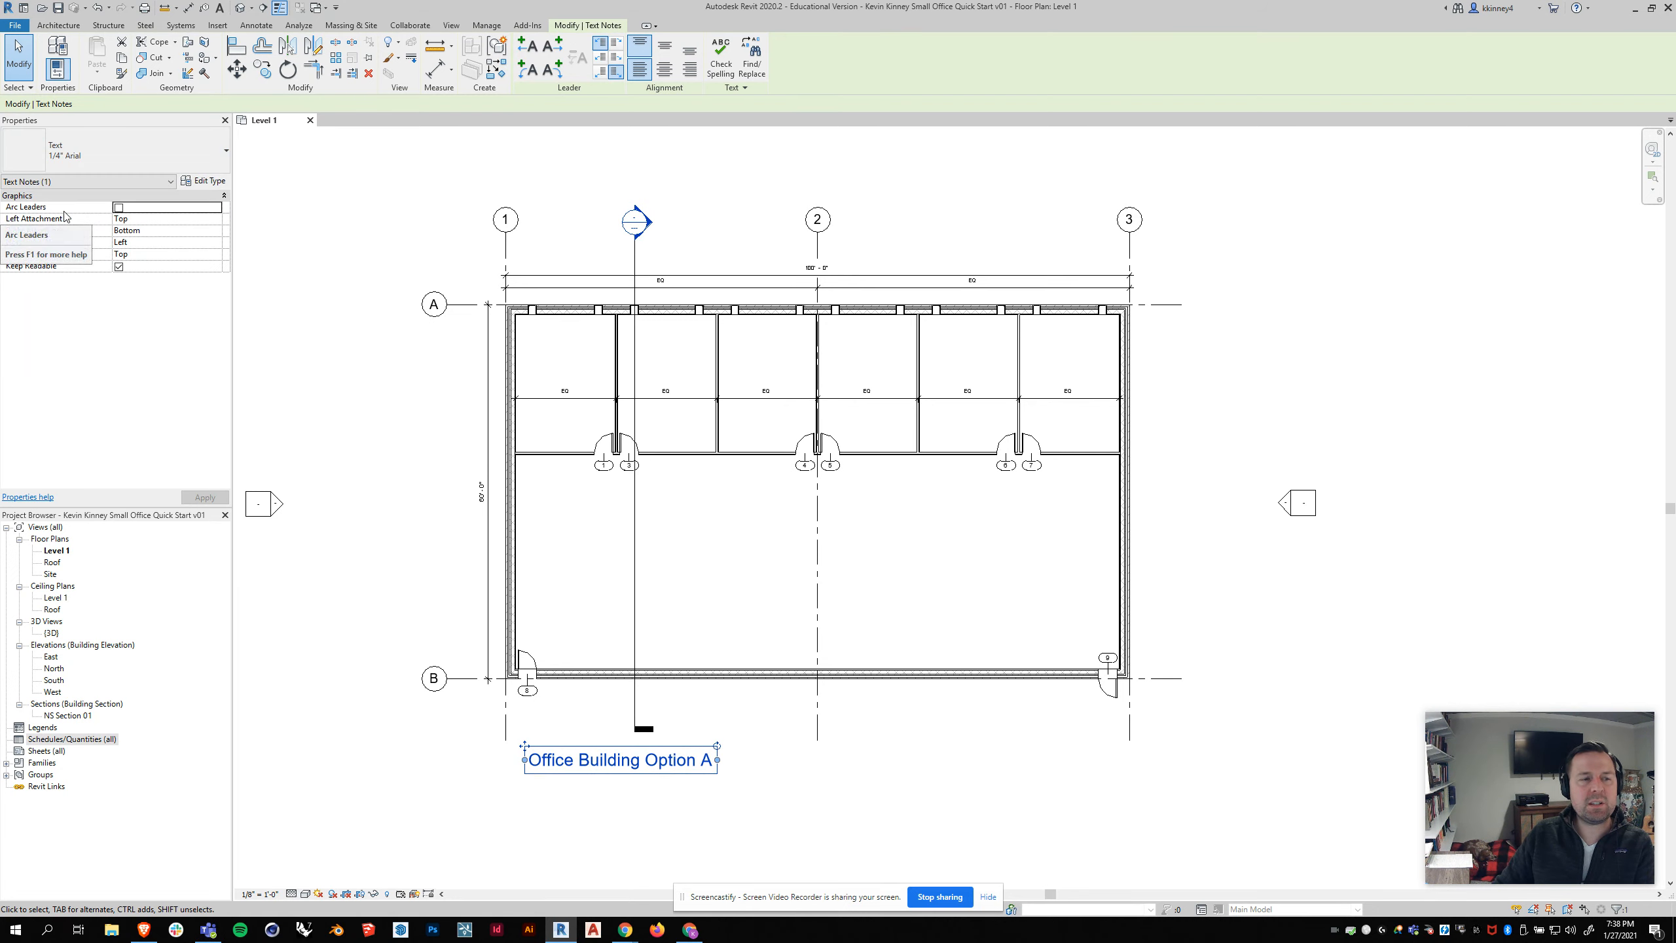
Step: Shift the title note slightly left beneath the building's lower-left corner and deselect it
click(540, 809)
click(532, 764)
drag(532, 764, 525, 764)
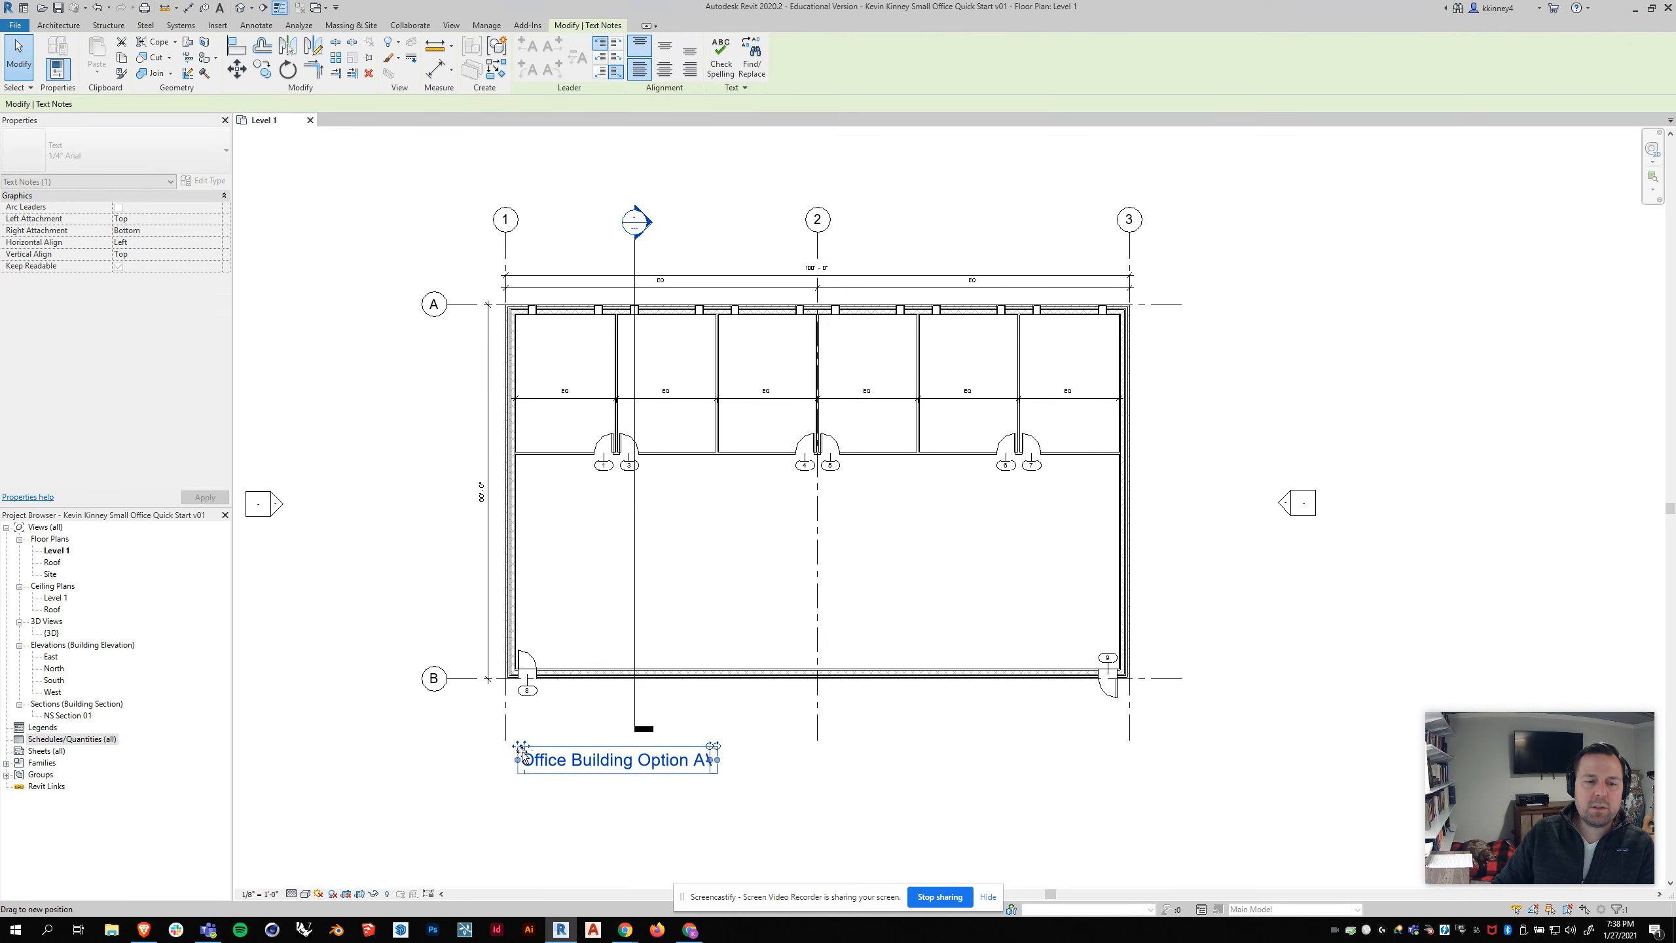
click(721, 803)
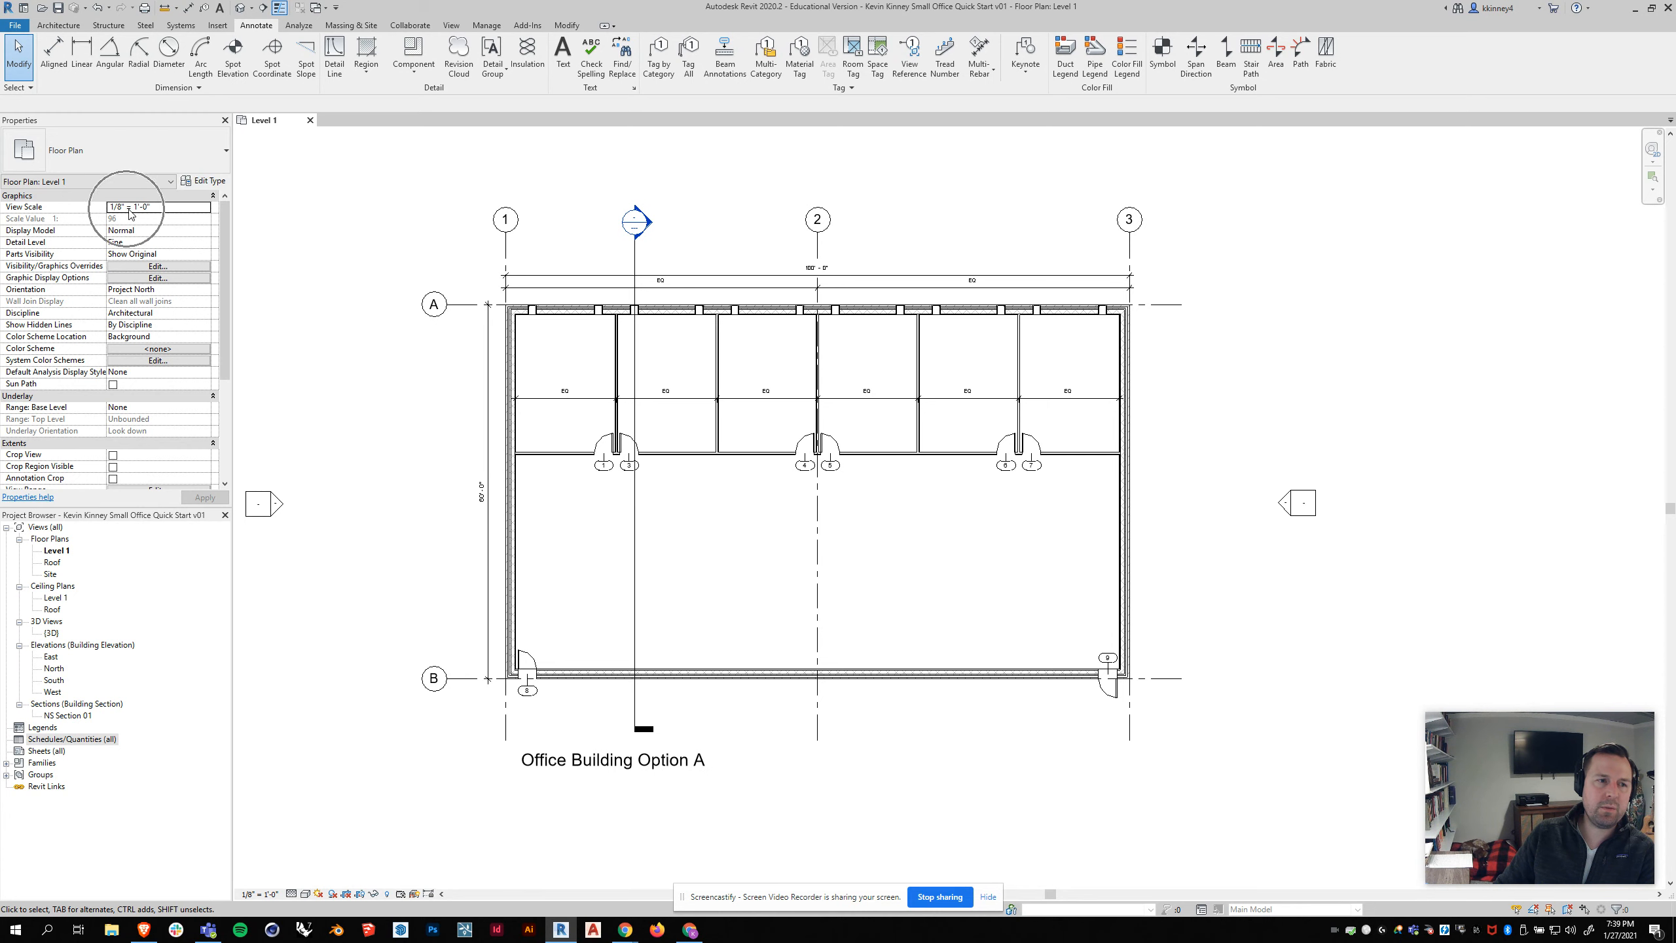
Step: Set the Level 1 view scale to 1/4" = 1'-0" and move the title note up toward the plan
click(205, 209)
click(204, 209)
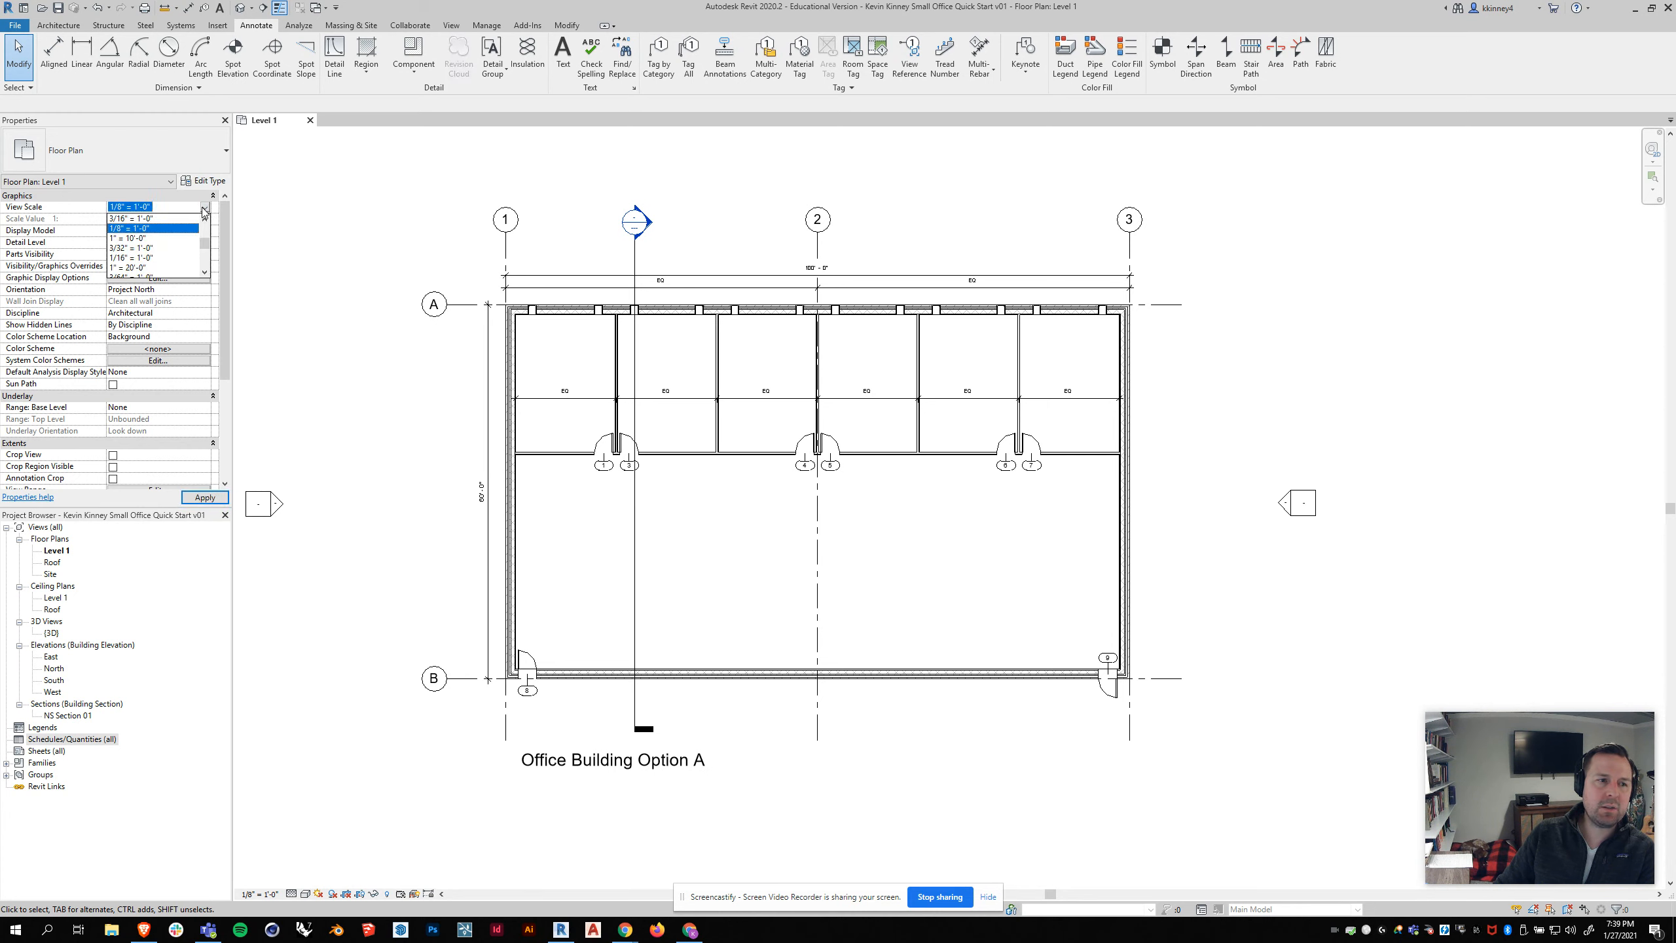
scroll(205, 243, up, 4)
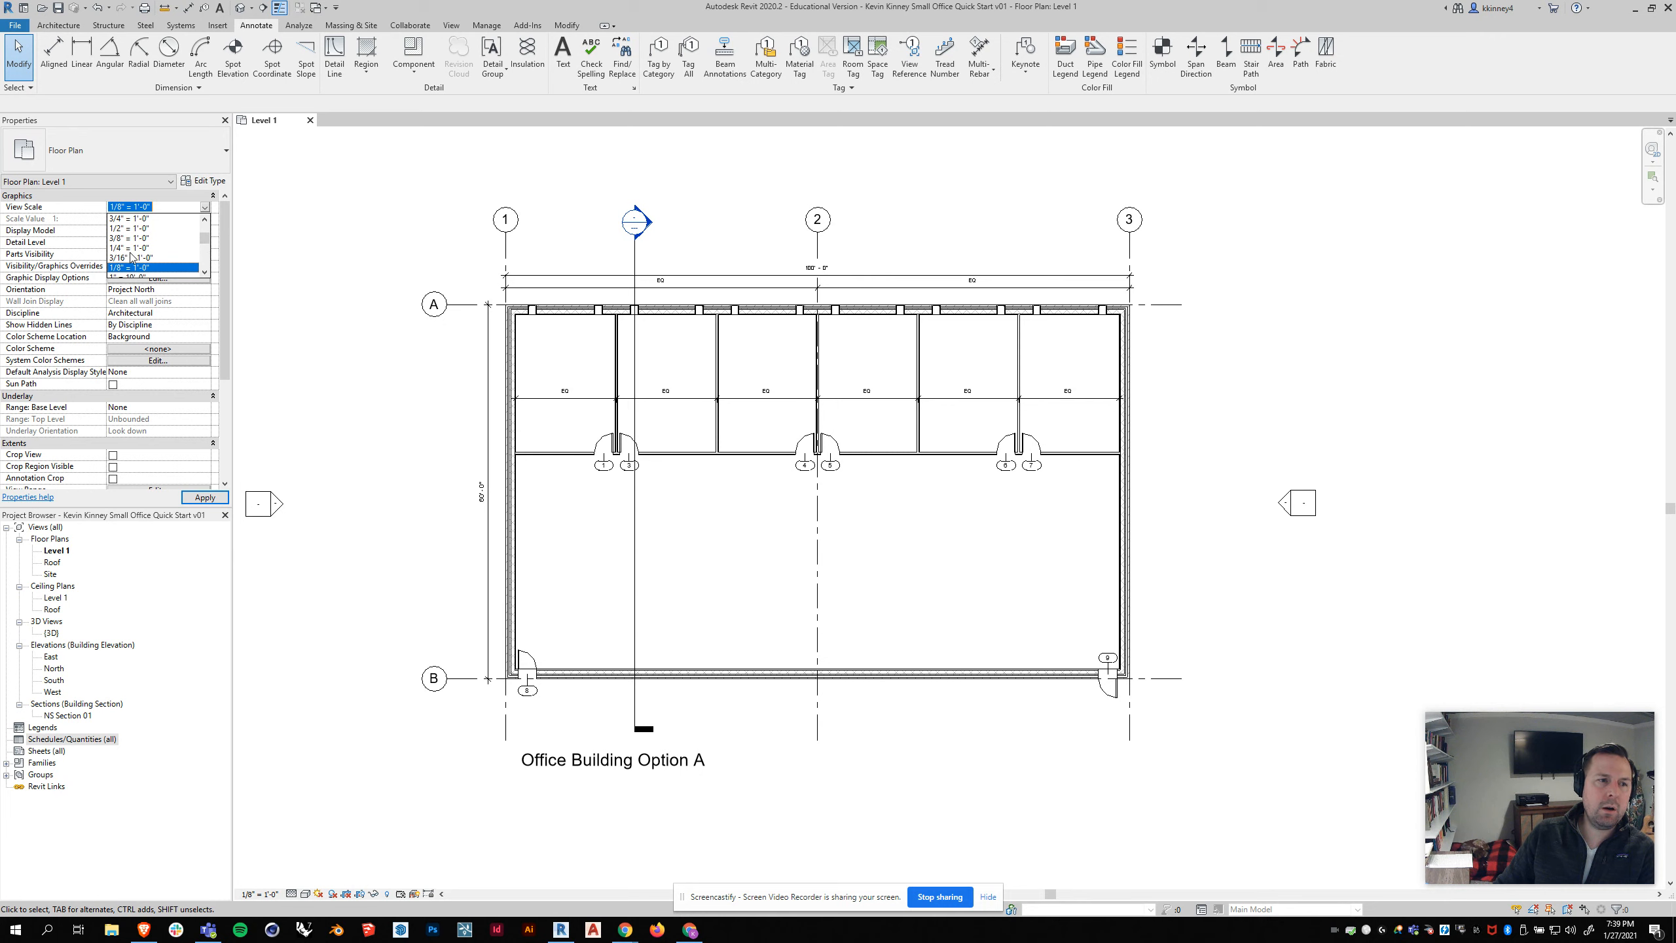
click(131, 248)
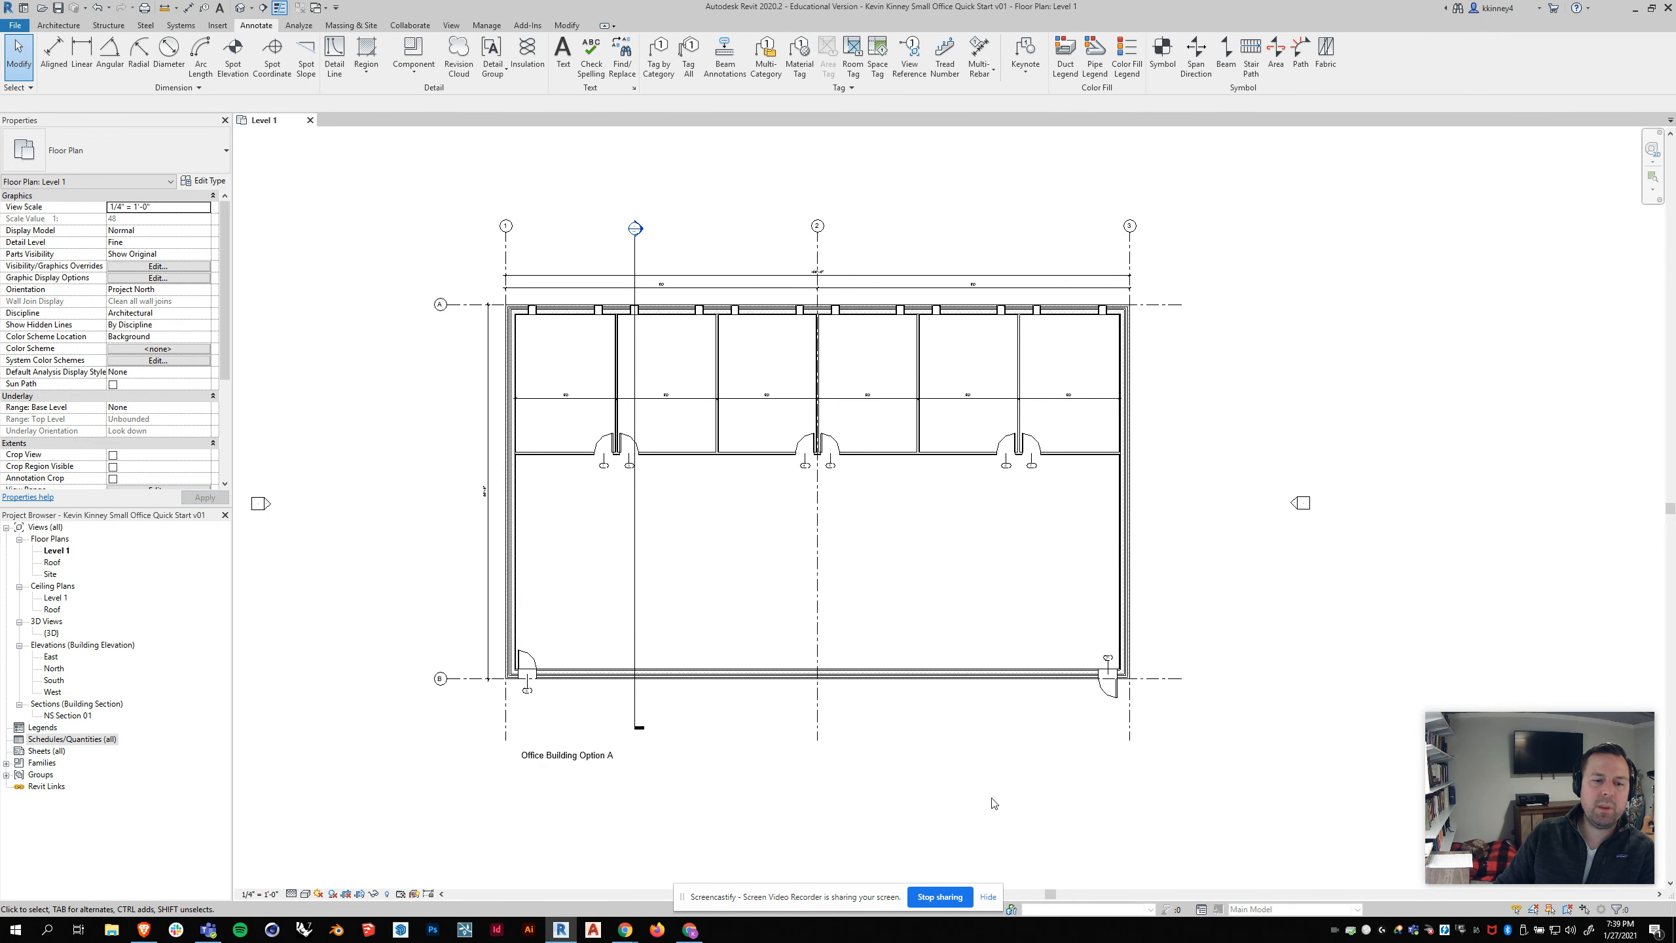
click(556, 759)
drag(519, 749, 518, 726)
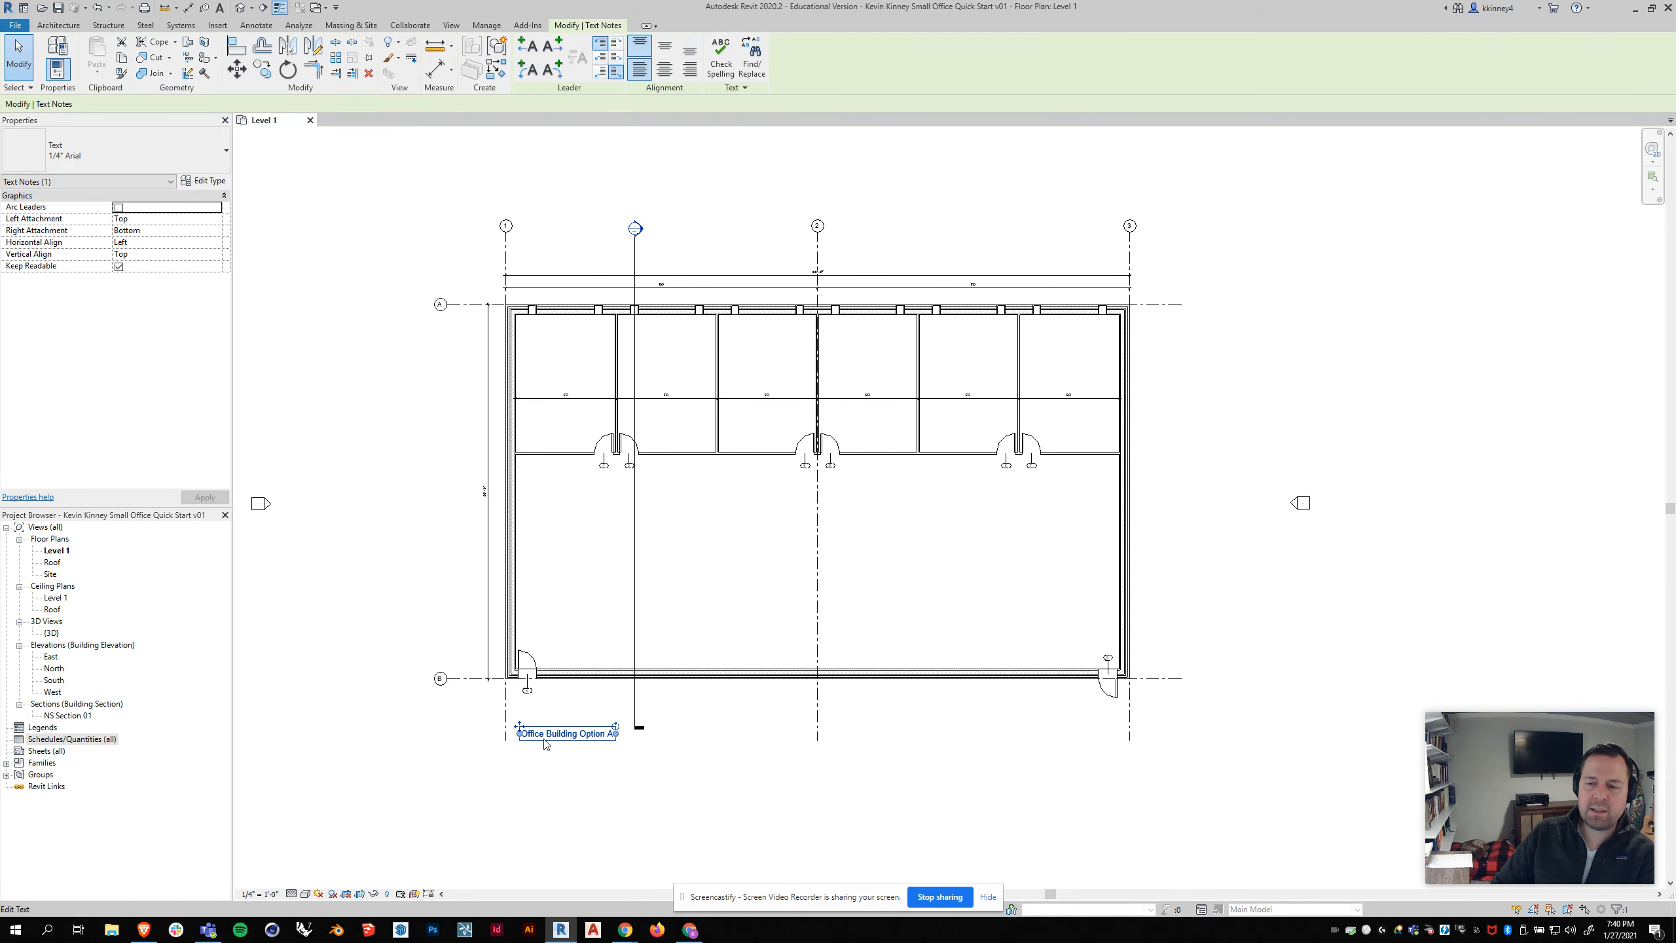
Step: Set the Level 1 view scale to 1/8" = 1'-0" and move the title note down clear of the section line's tail
scroll(547, 745, up, 3)
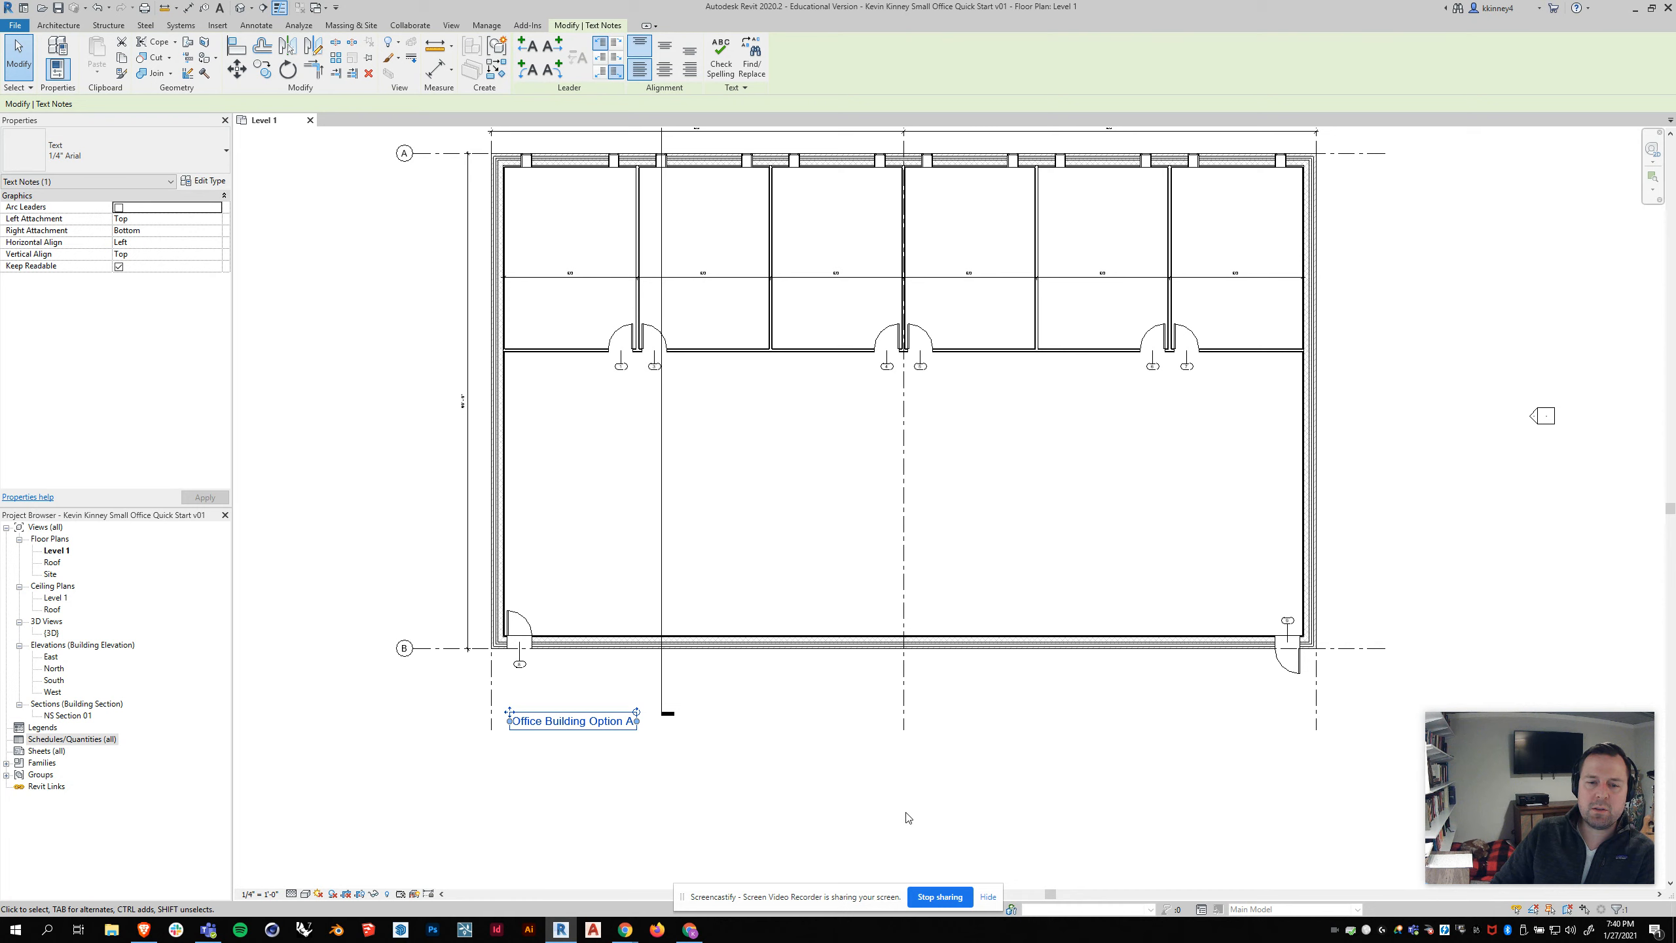
middle_drag(908, 817, 916, 856)
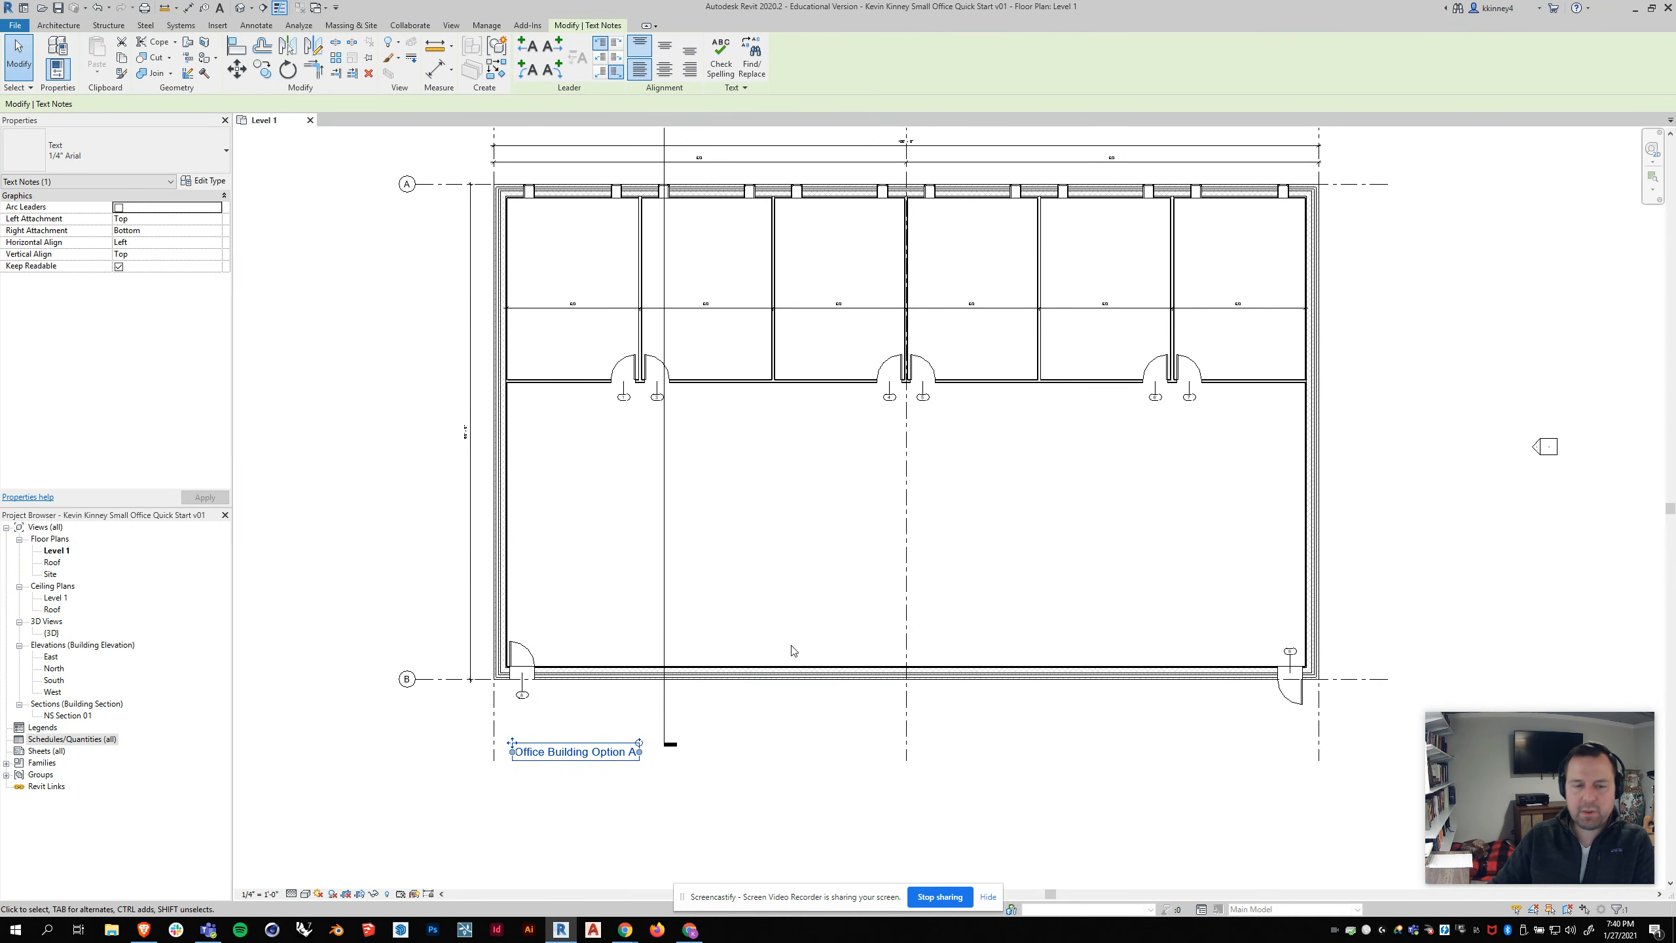
click(308, 499)
scroll(498, 739, down, 1)
click(274, 896)
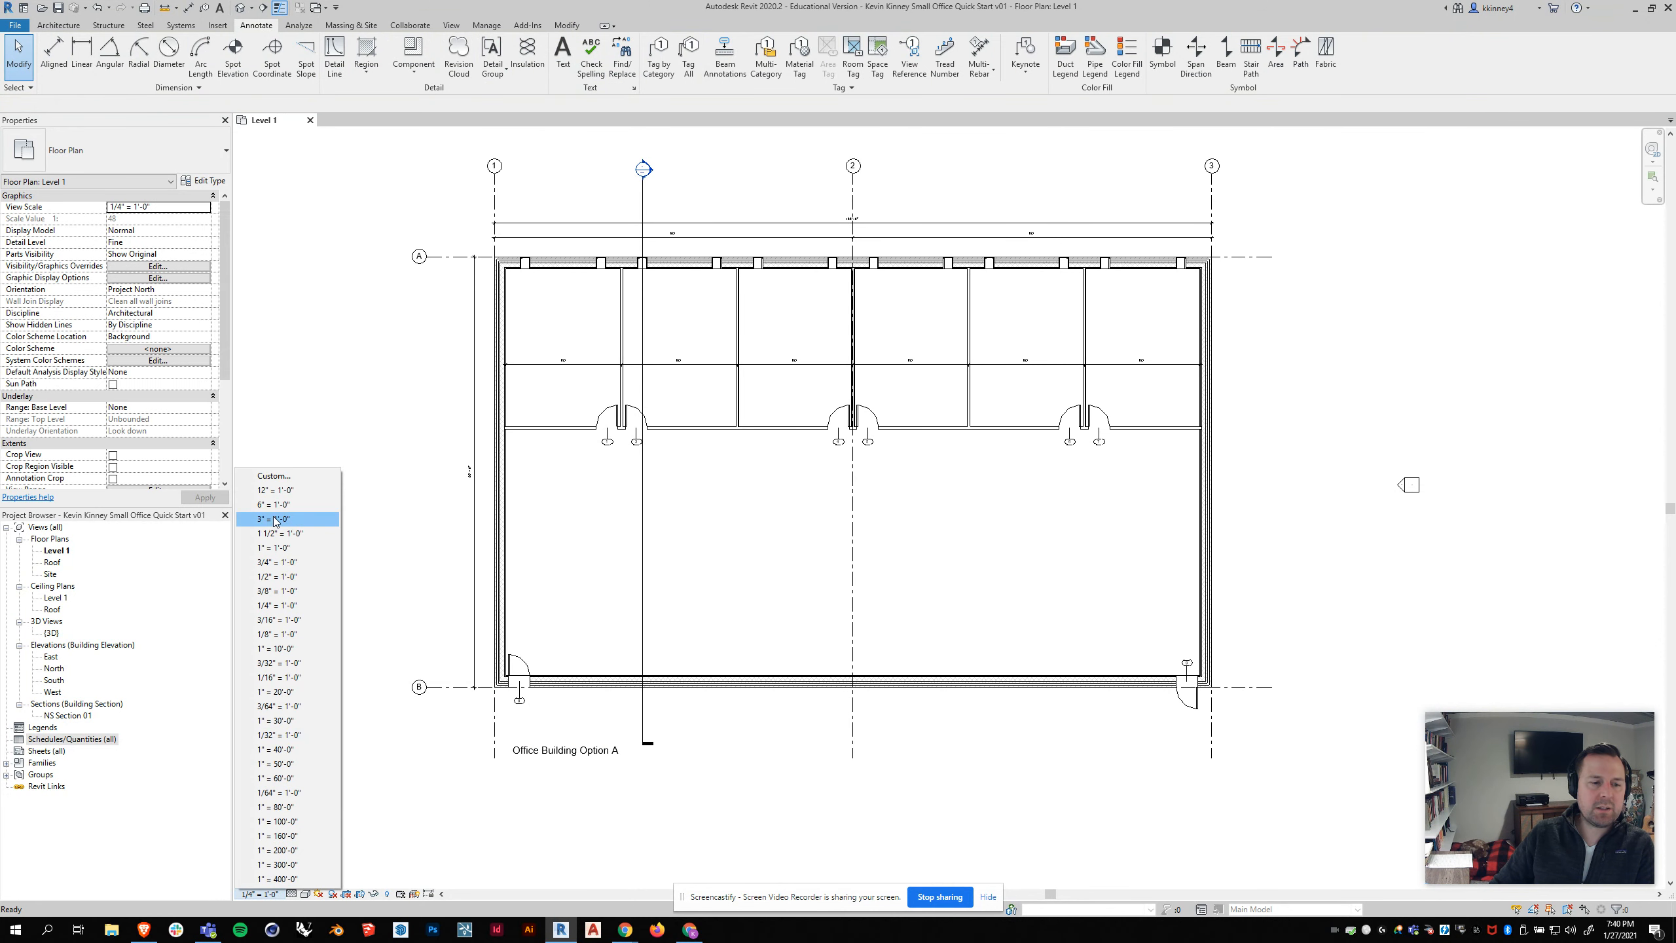
click(271, 634)
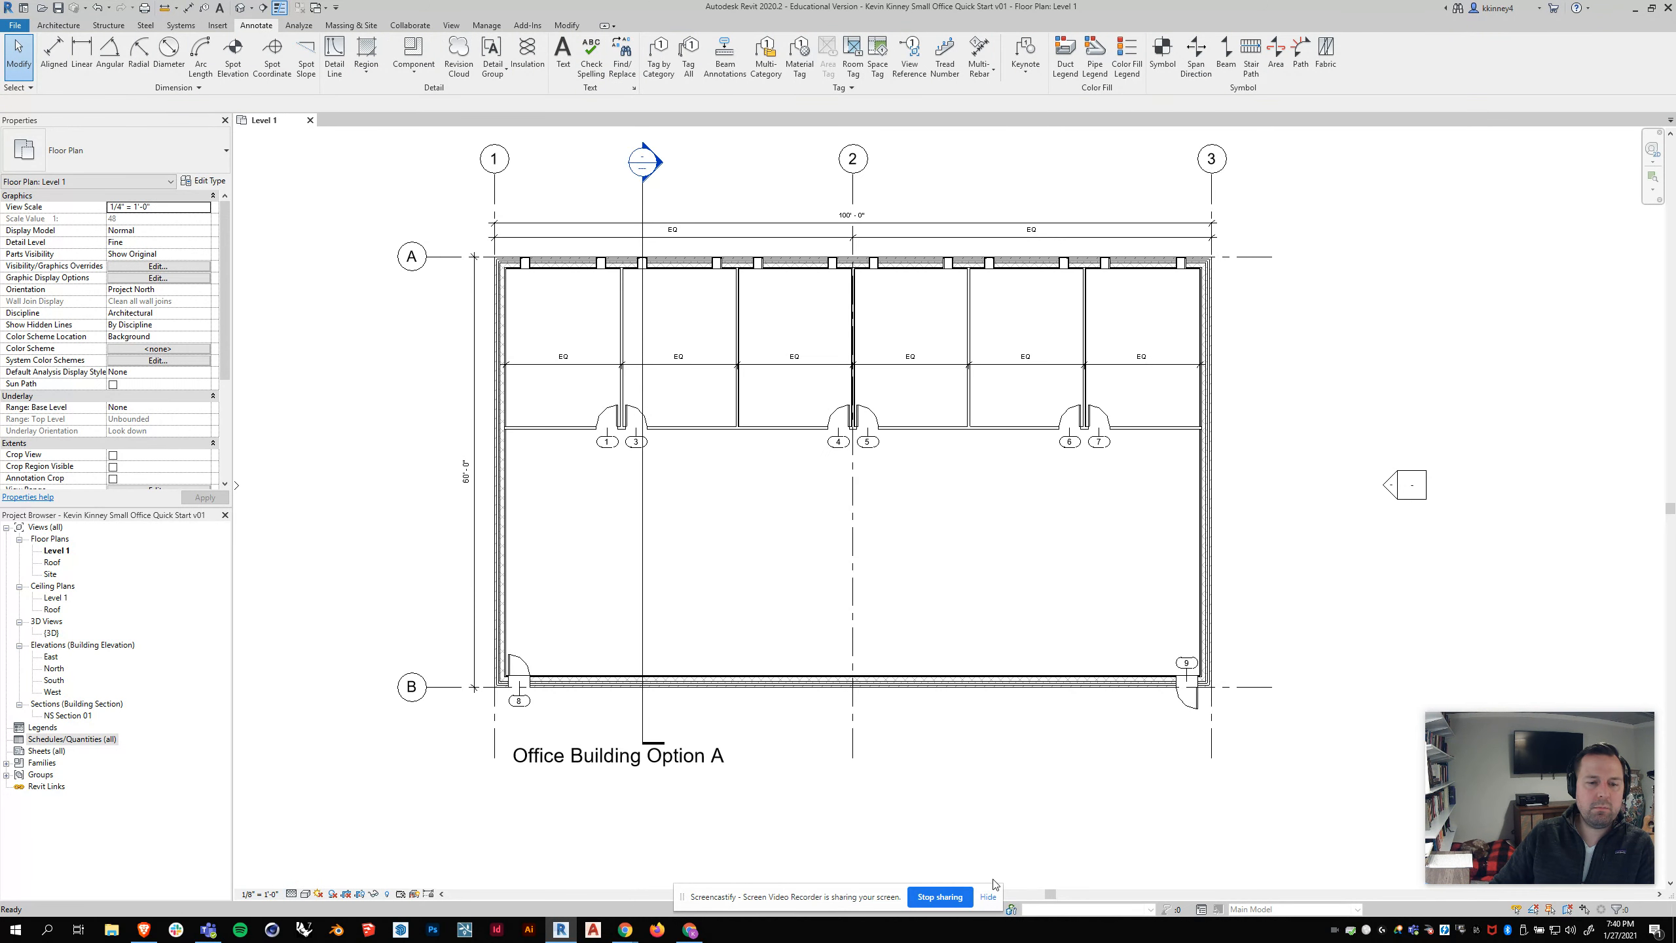
click(558, 772)
drag(506, 742, 506, 751)
click(793, 767)
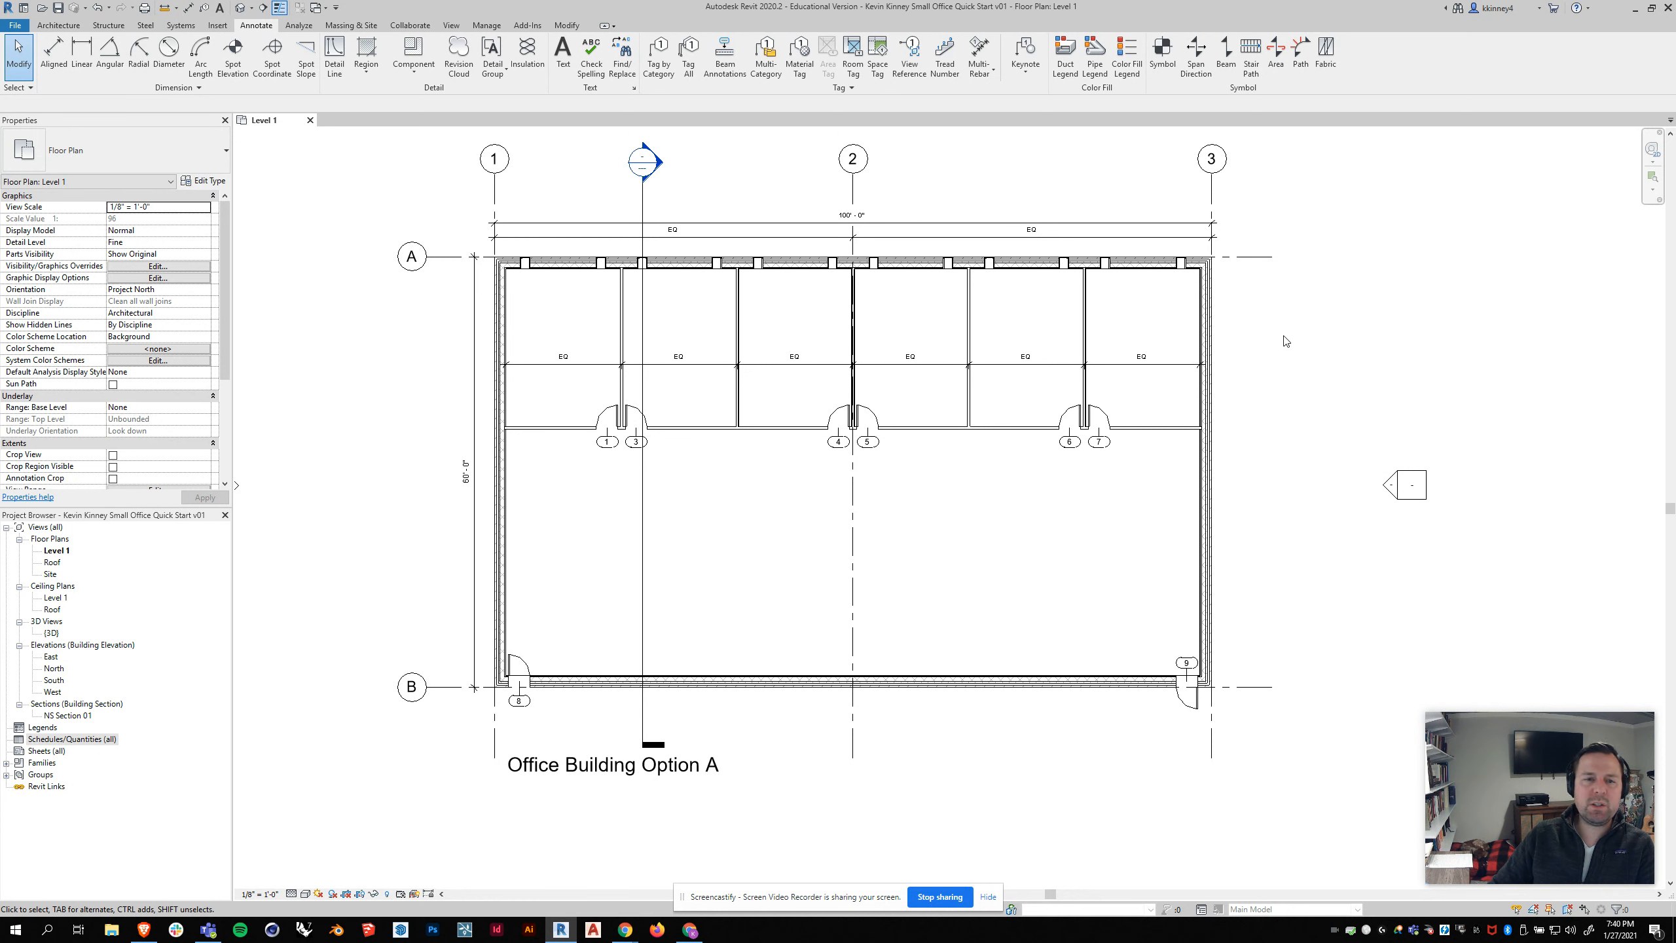
Step: Place rooms with the Room Tag With Area type in the six upper offices from left to right and in the large open space below
click(72, 26)
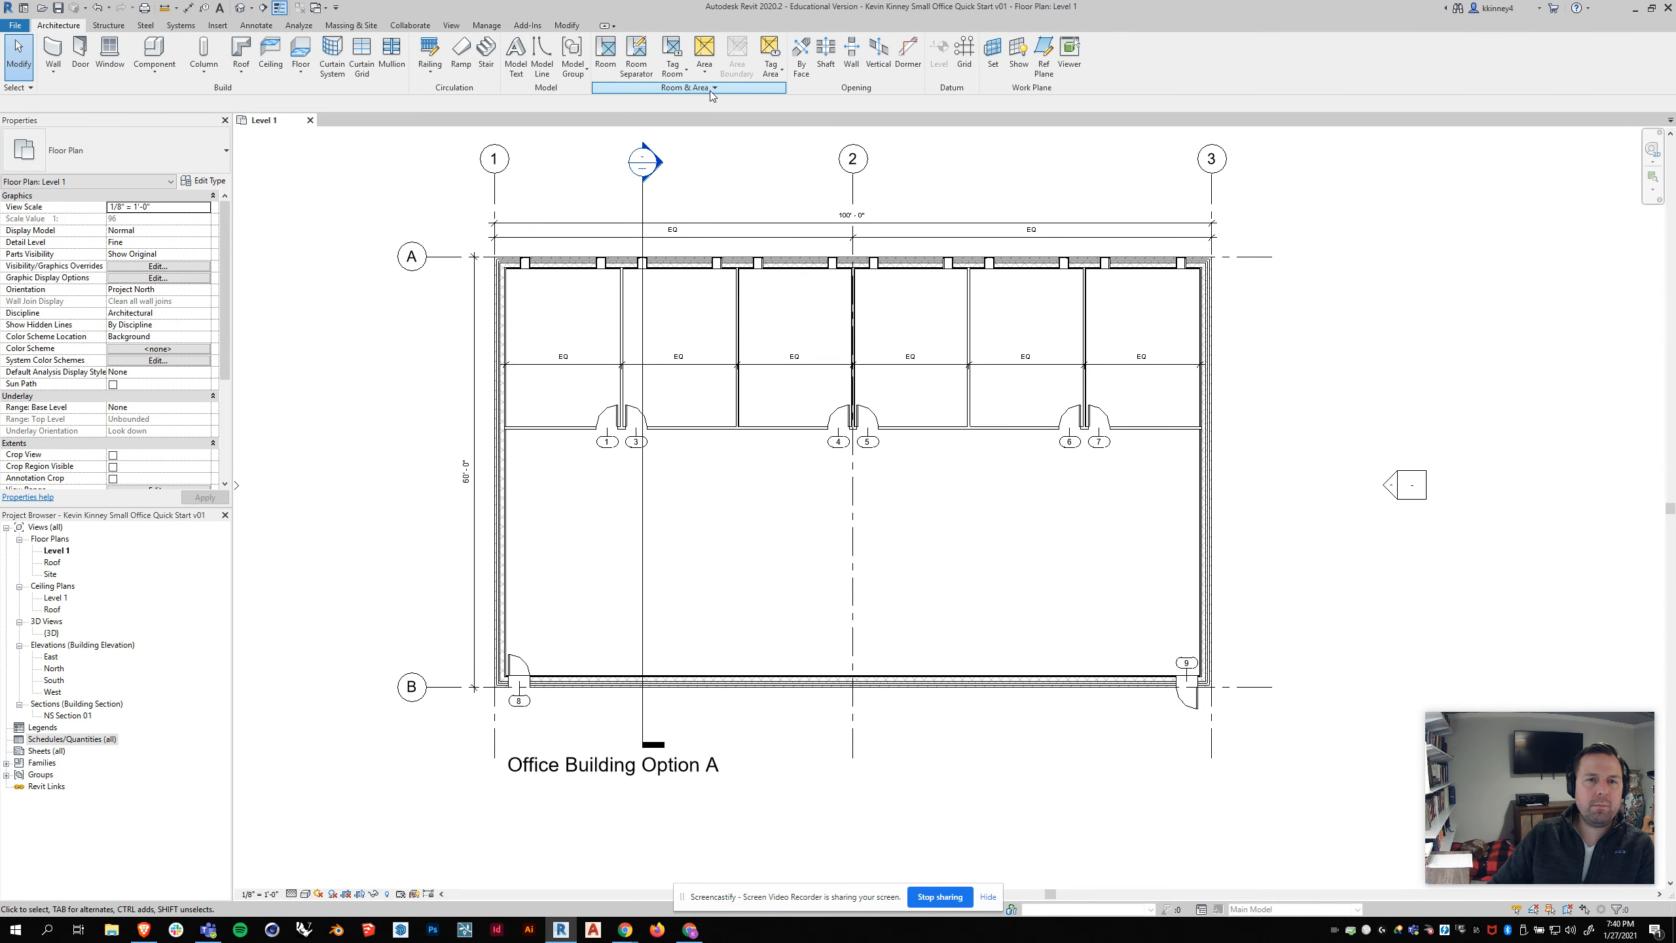
click(600, 68)
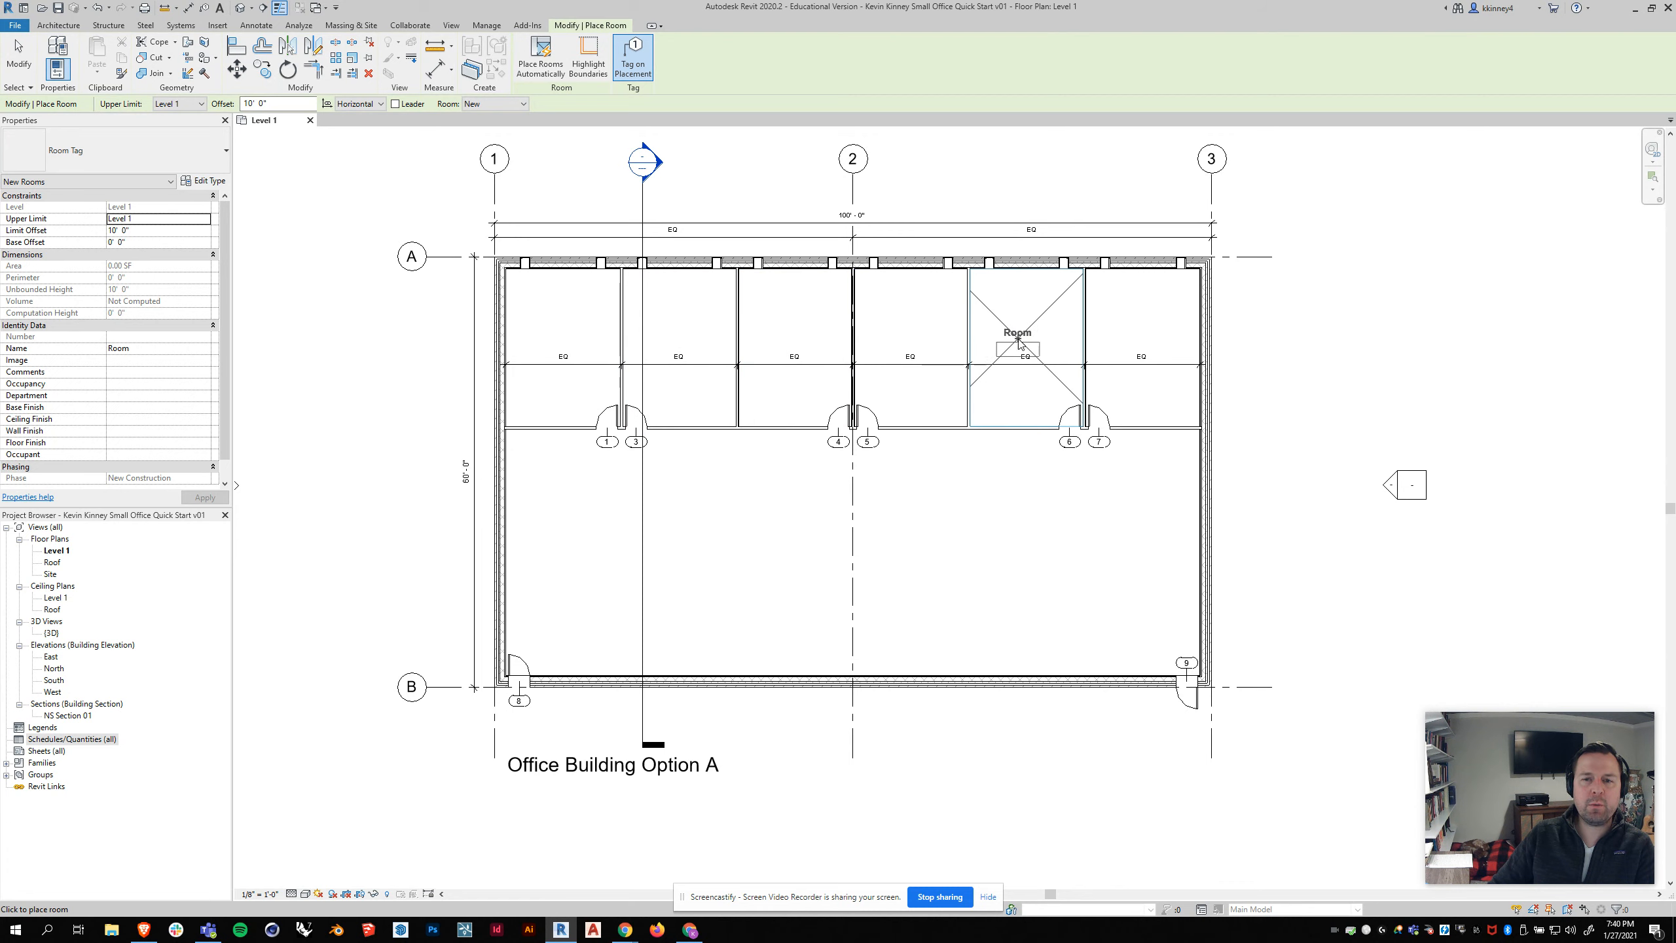
click(147, 153)
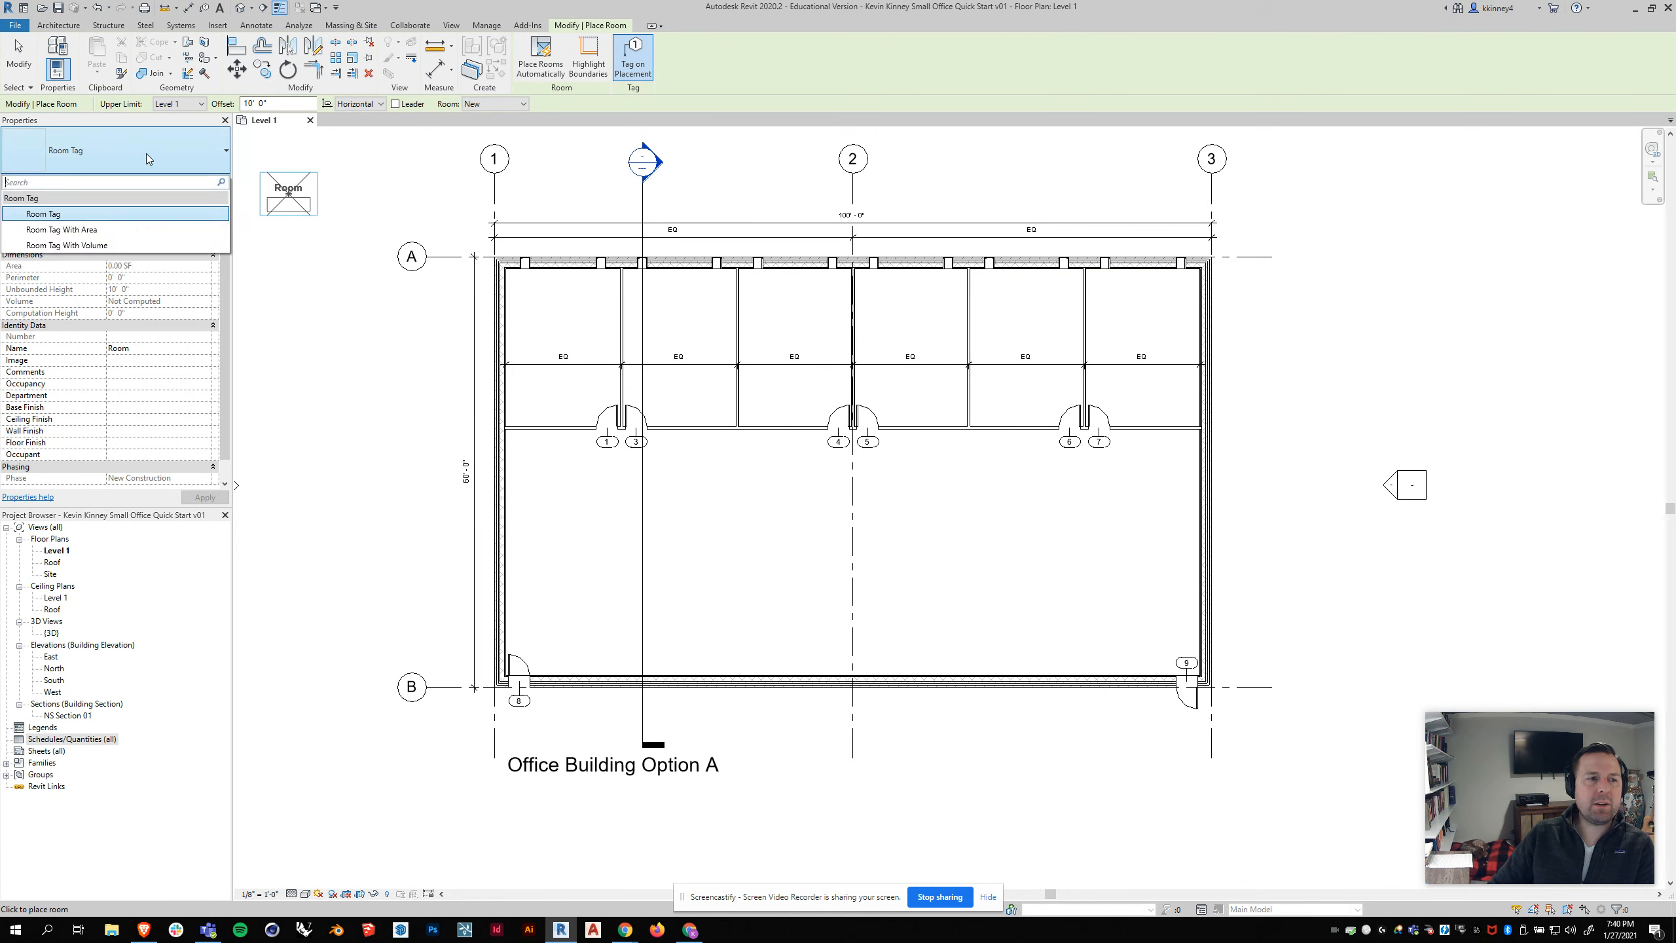
click(73, 230)
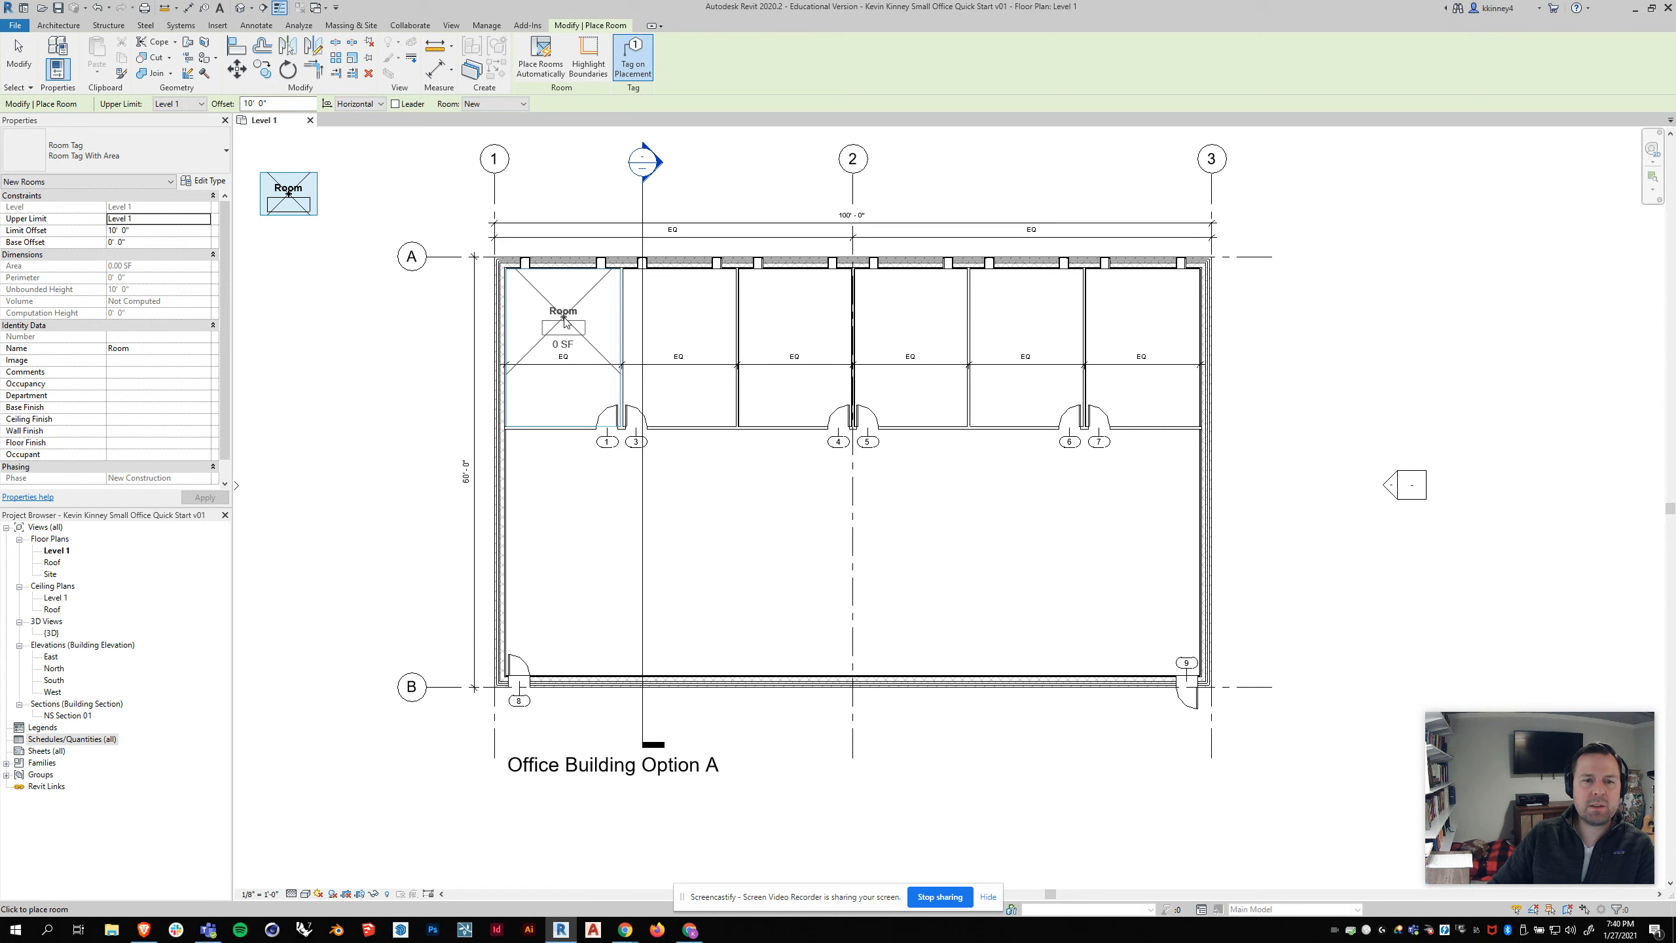
click(563, 317)
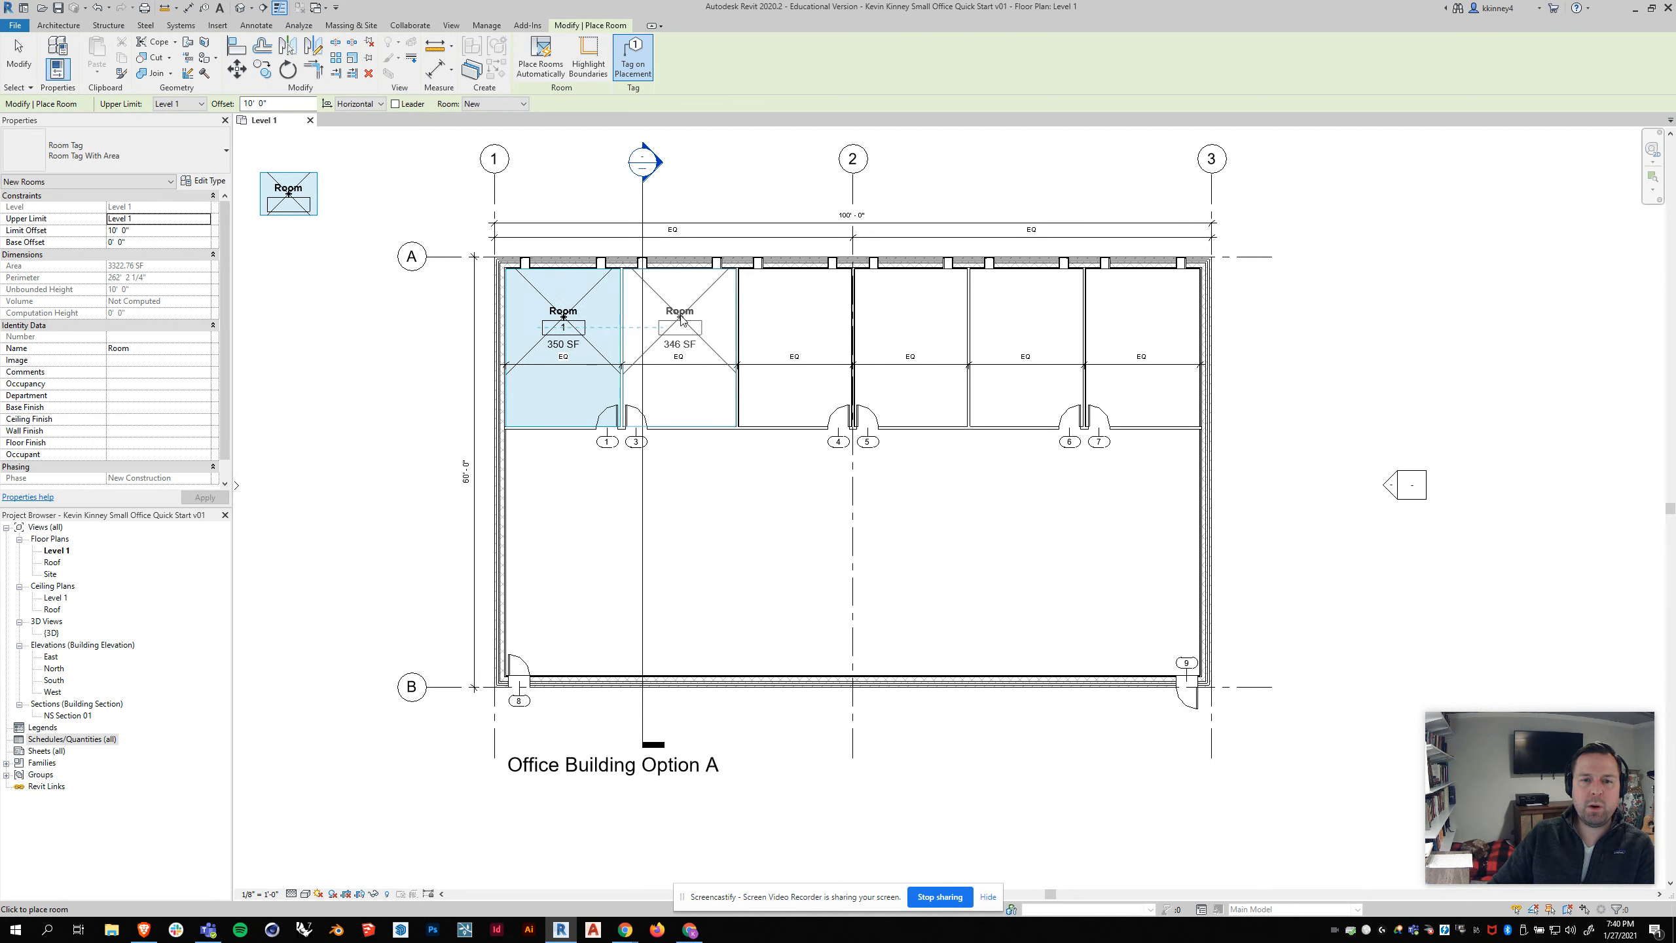
click(682, 319)
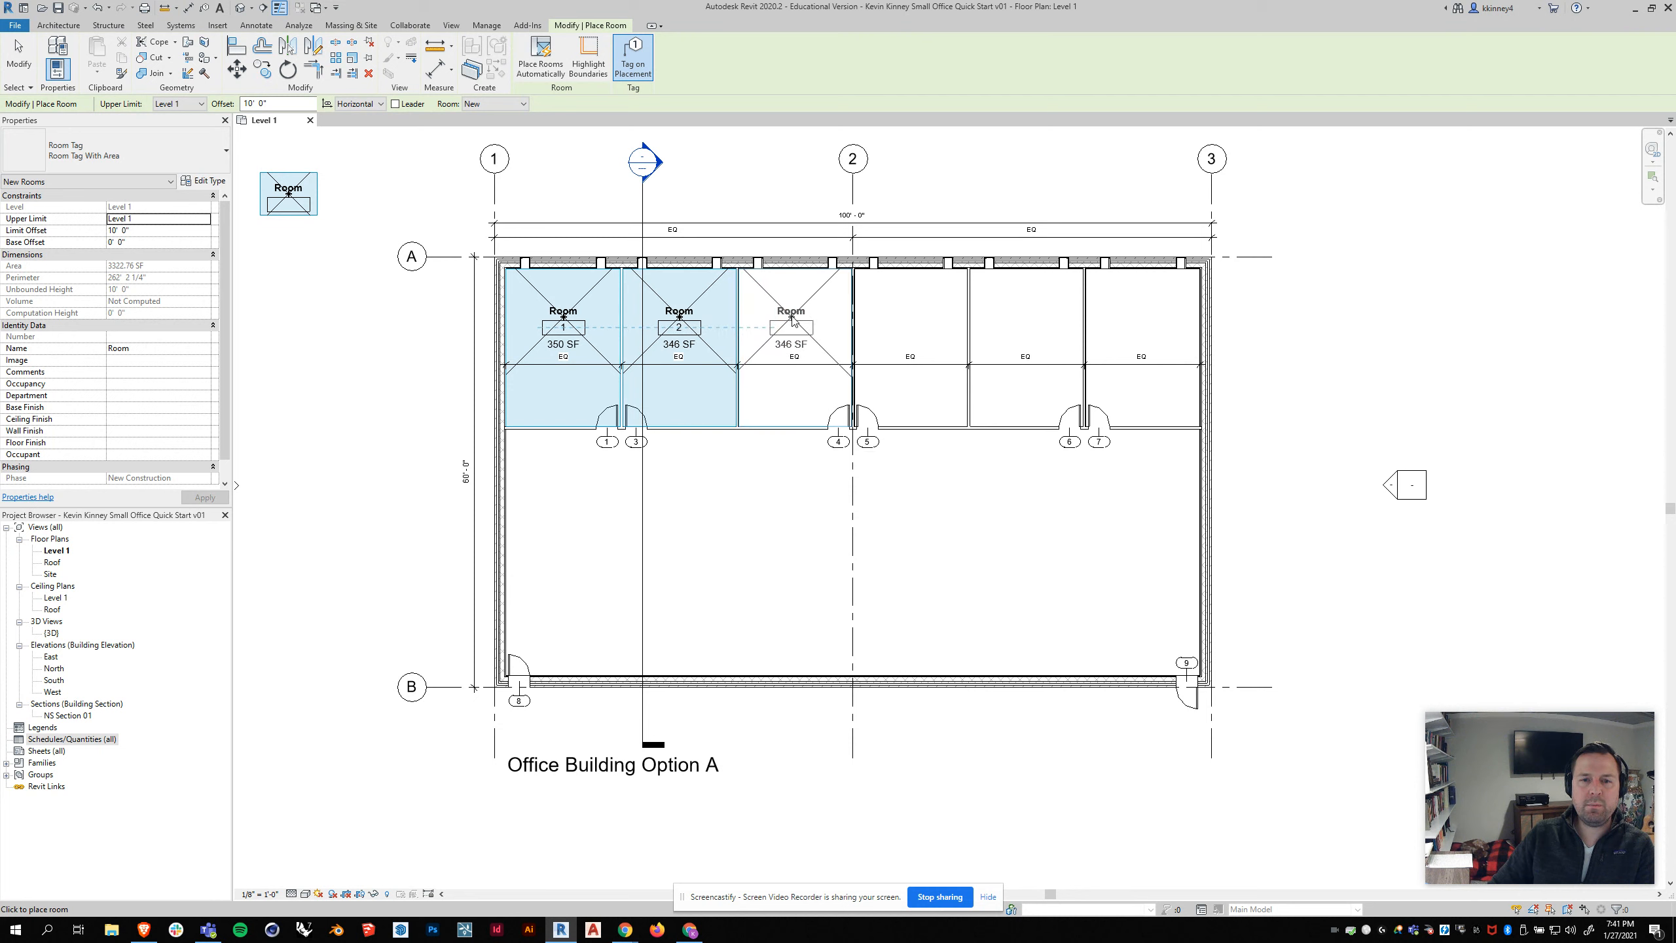
click(792, 319)
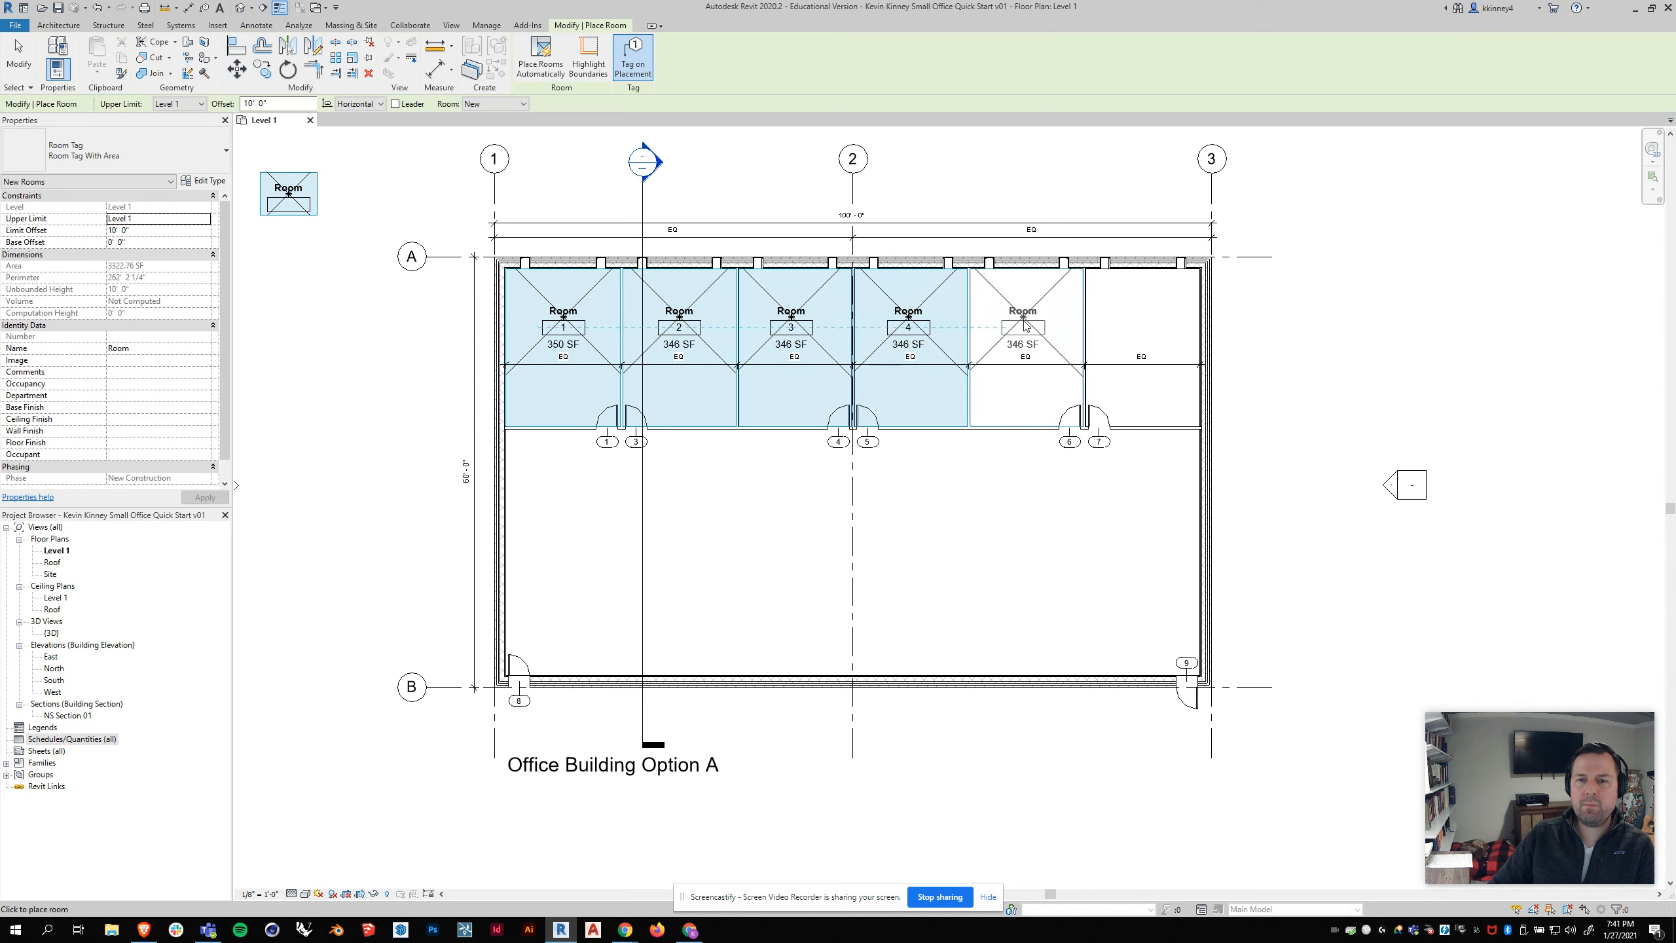
click(1024, 325)
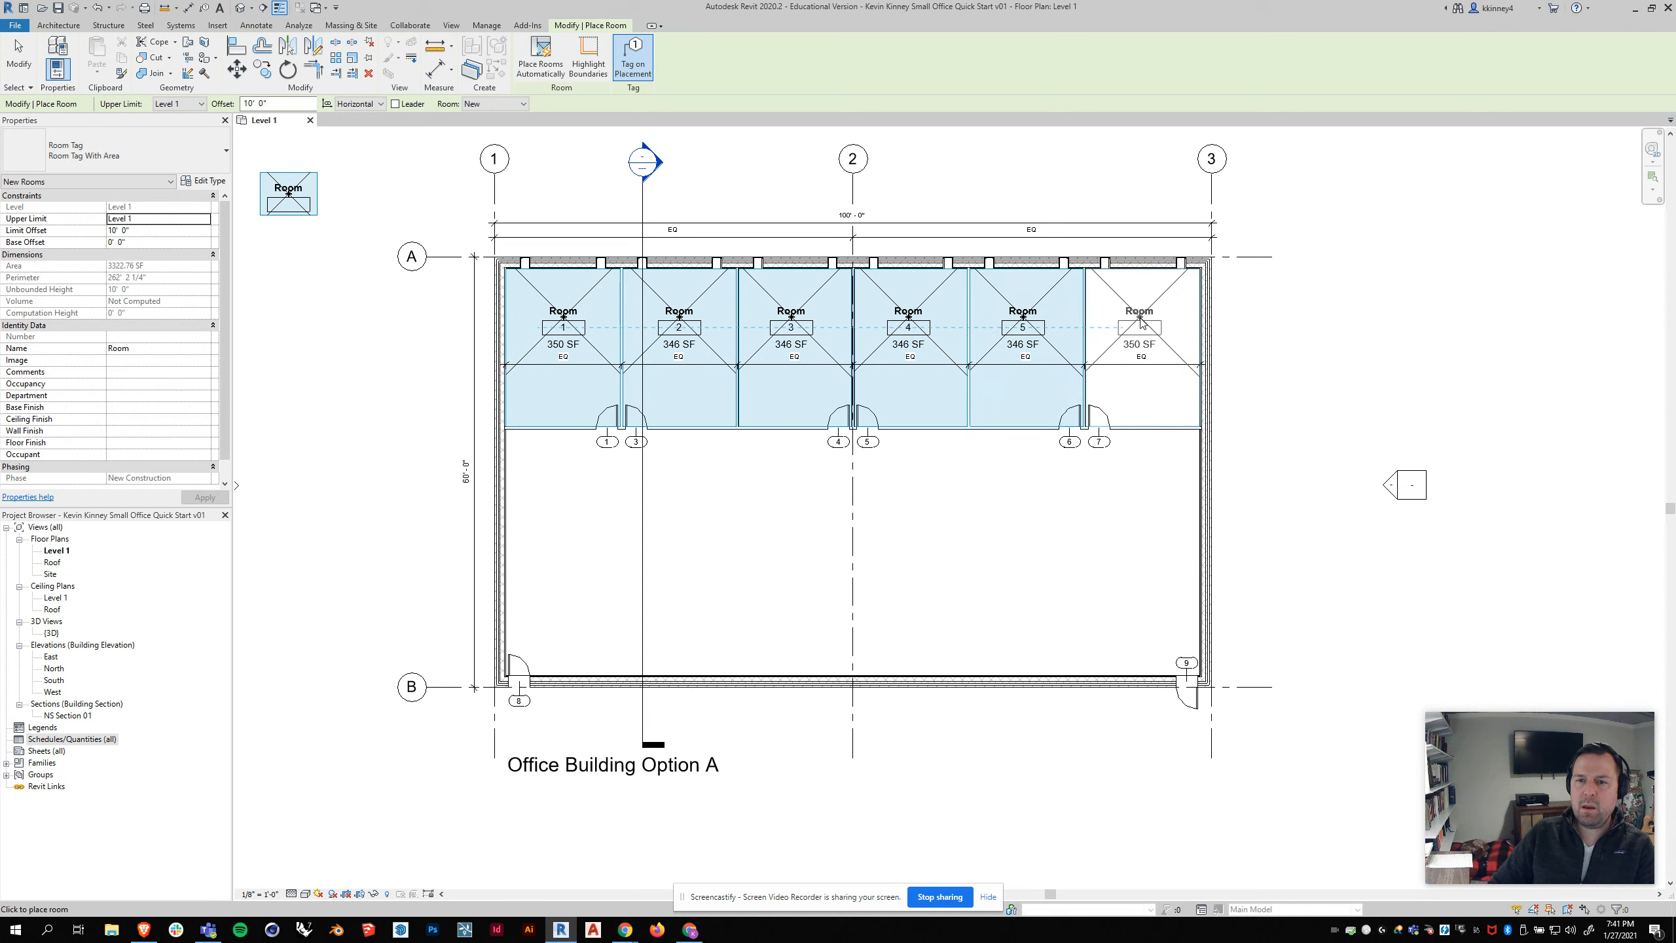
click(1014, 558)
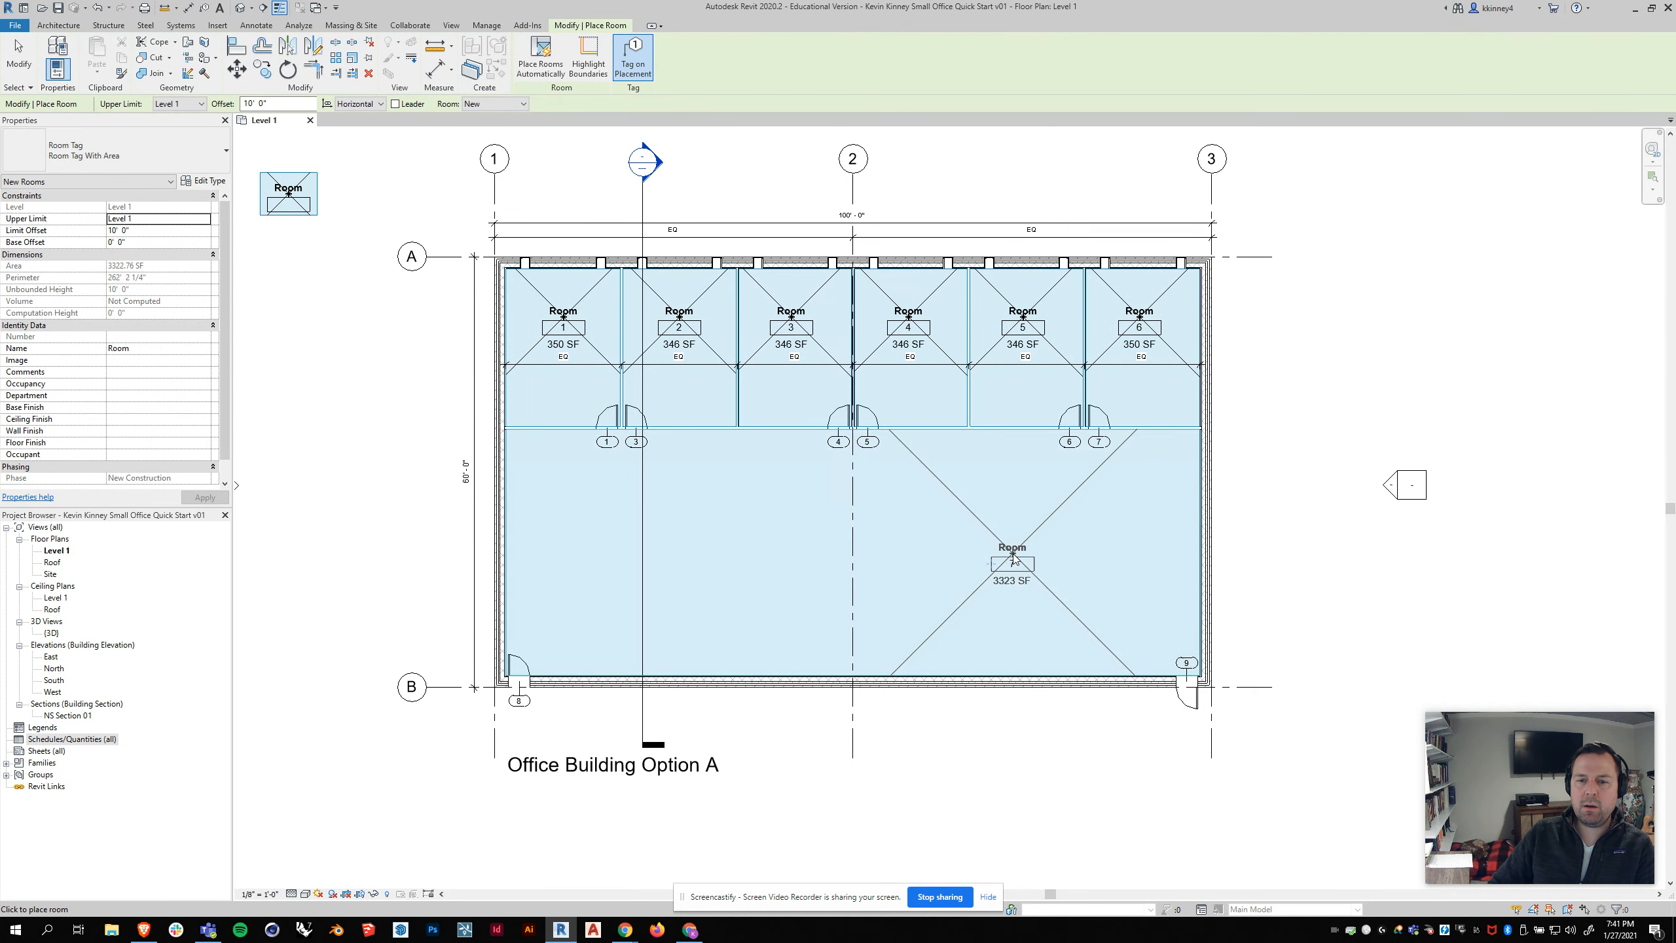
key(Escape)
key(Escape)
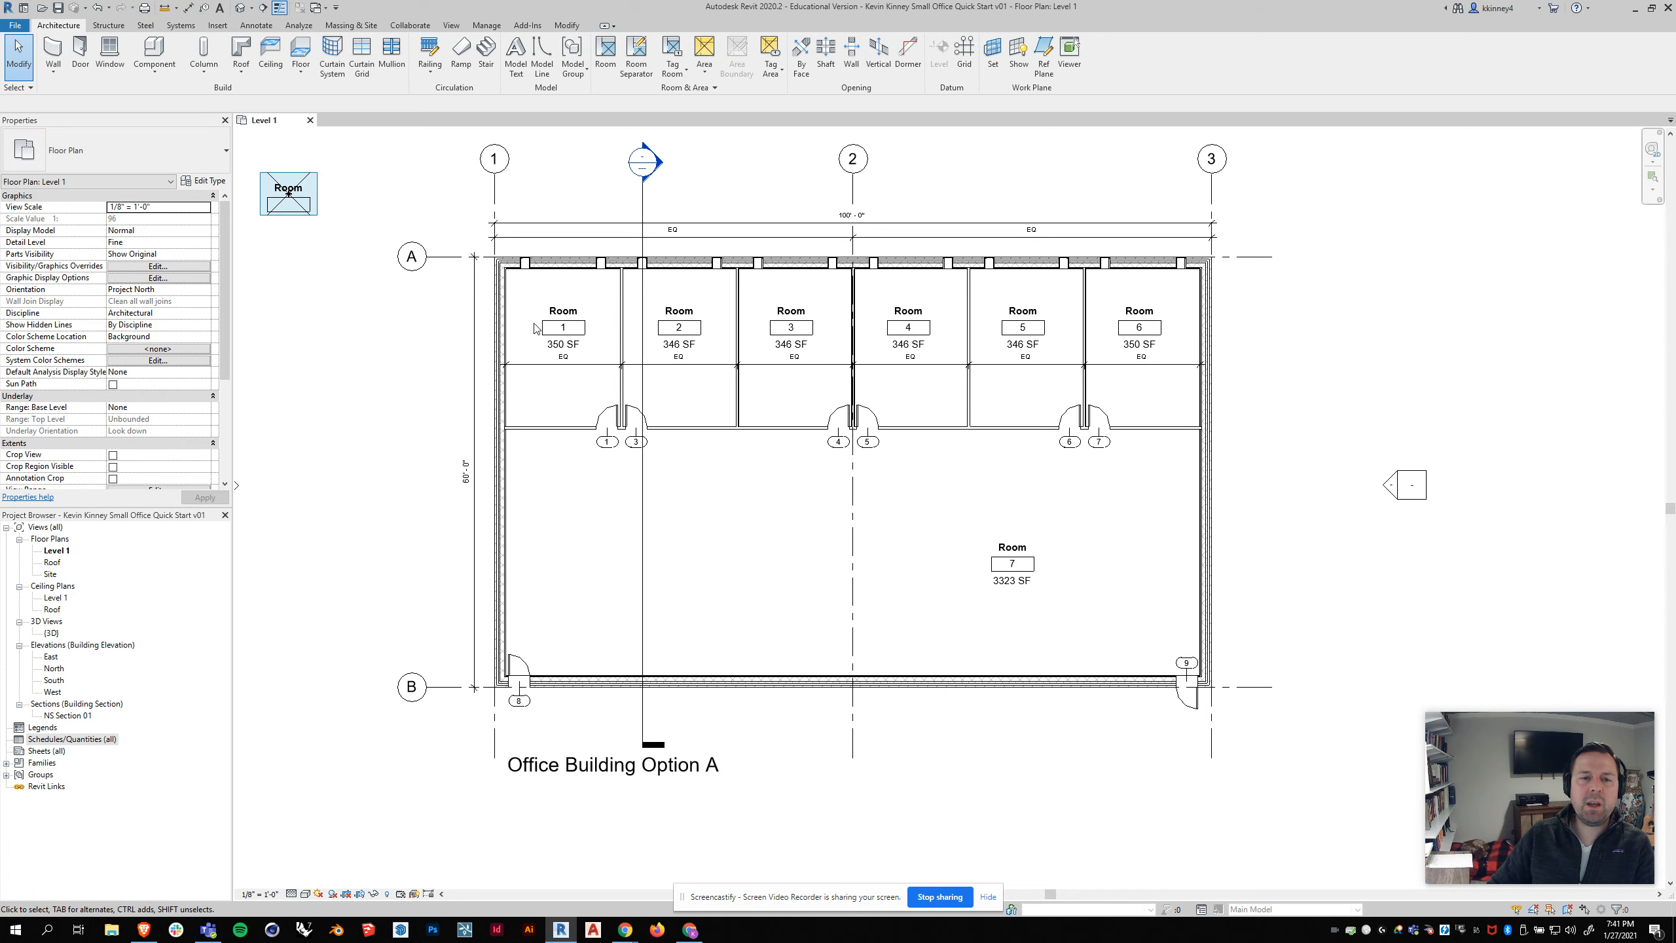
Step: Change the names of rooms 1 and 2 to Office directly in their room tags
click(562, 315)
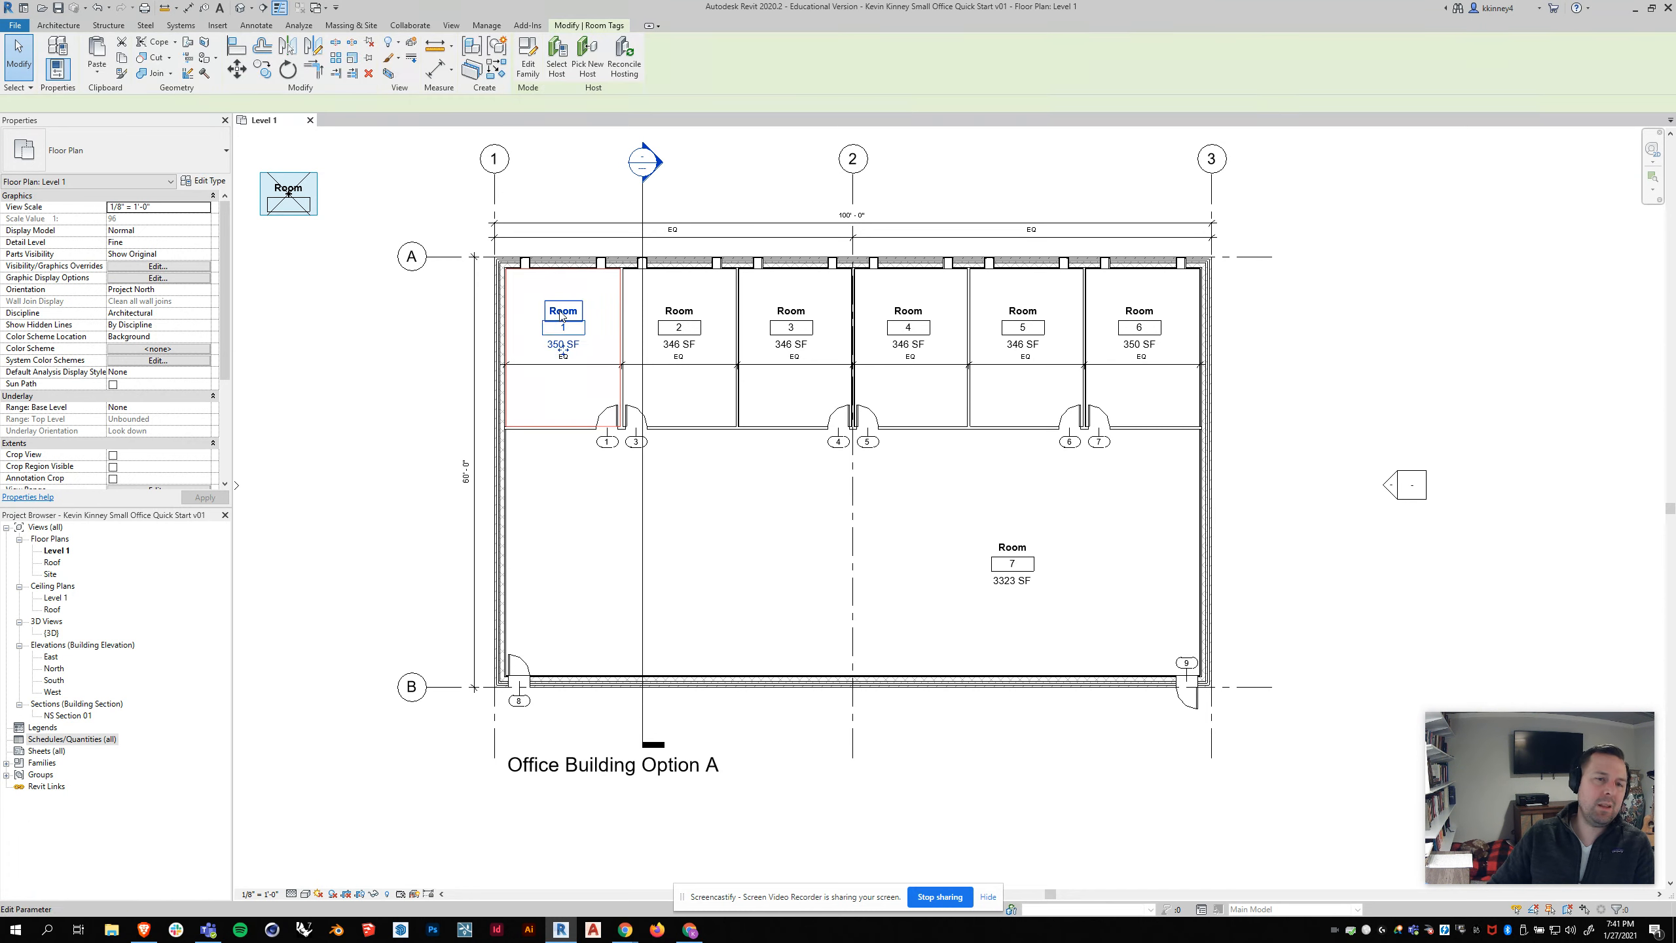
scroll(562, 315, up, 2)
click(563, 310)
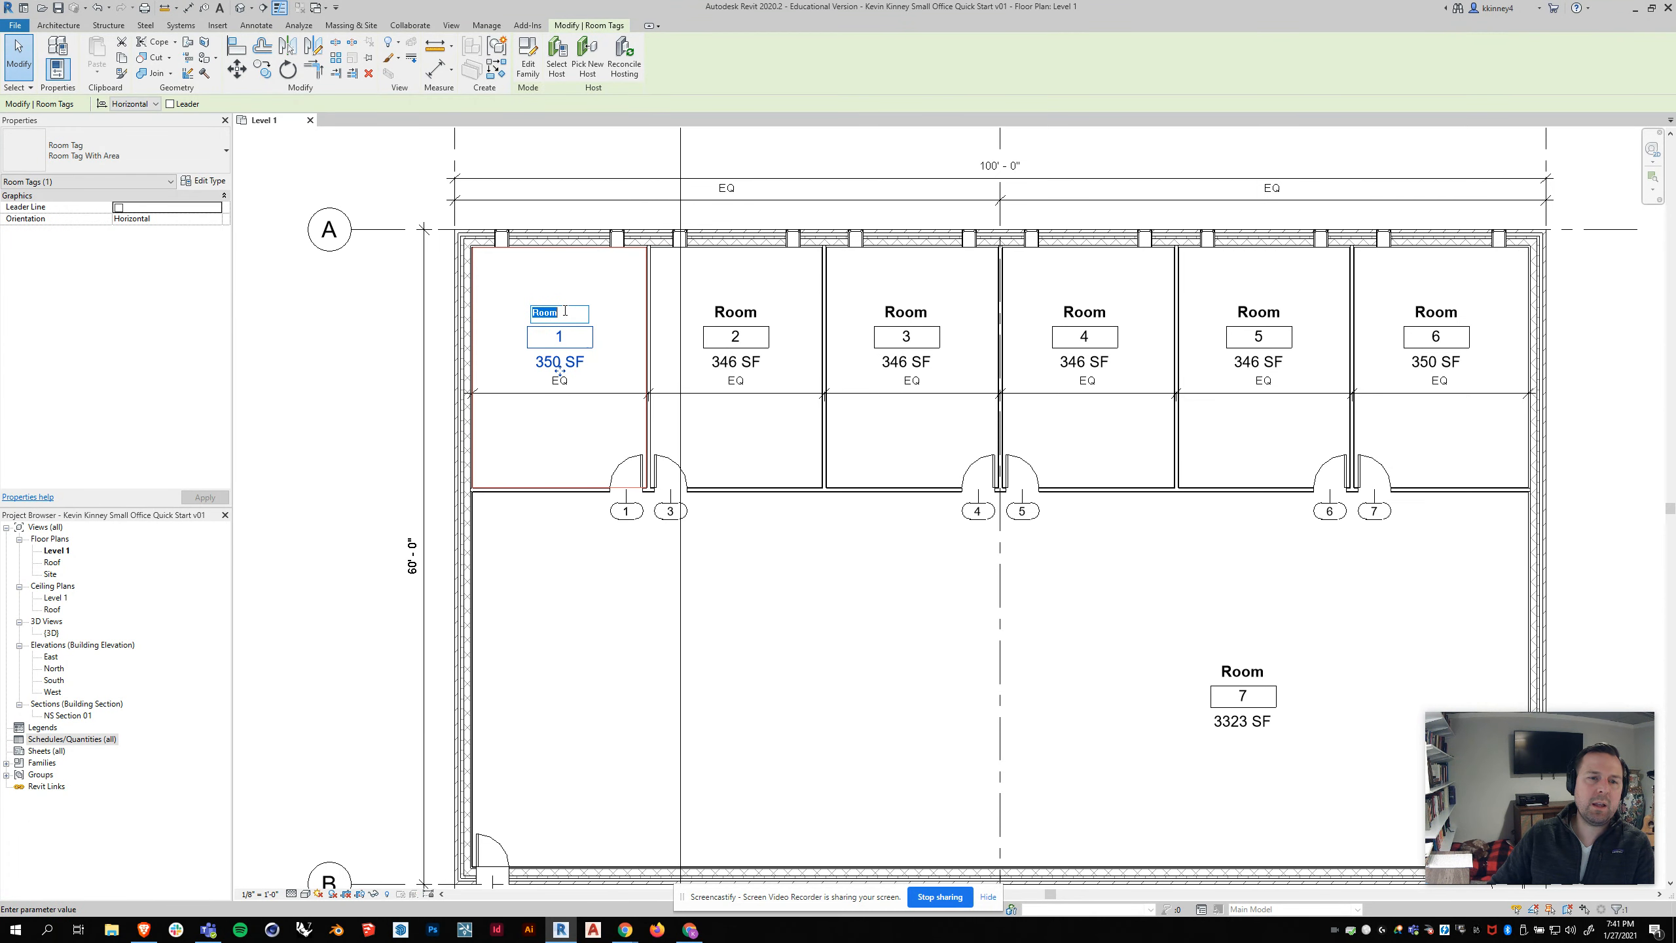
text(Office)
key(Return)
click(732, 313)
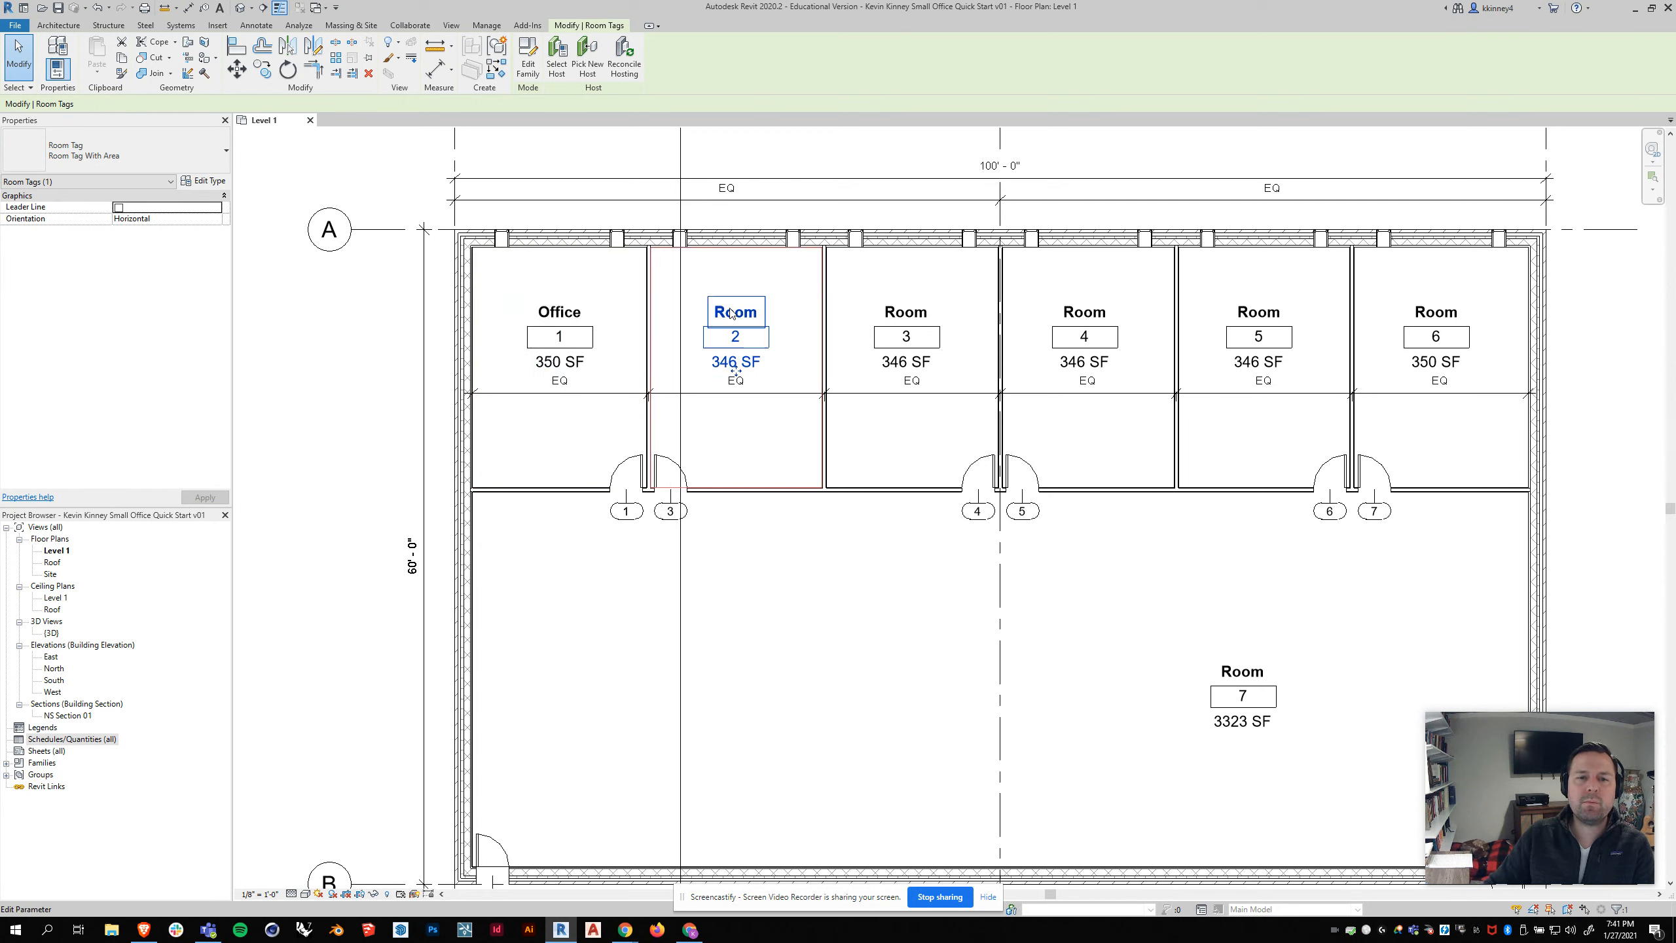
click(730, 309)
text(Office)
key(Return)
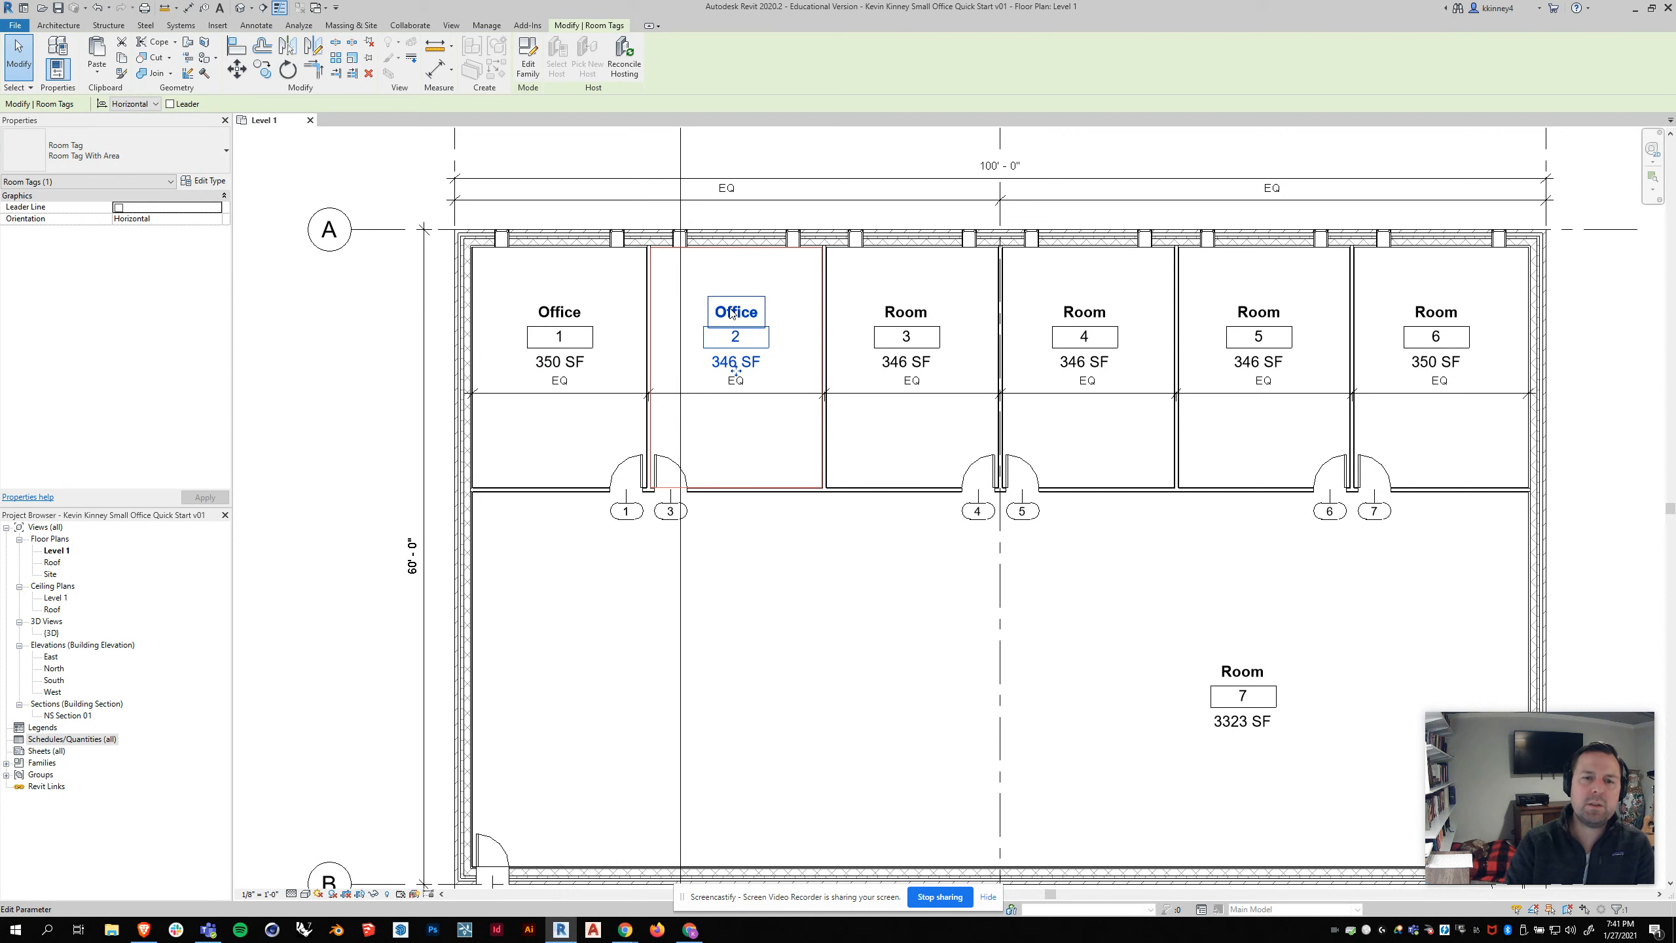
Step: Change the name of room 3 to Office in its room tag
click(898, 310)
click(899, 311)
click(901, 313)
text(Office)
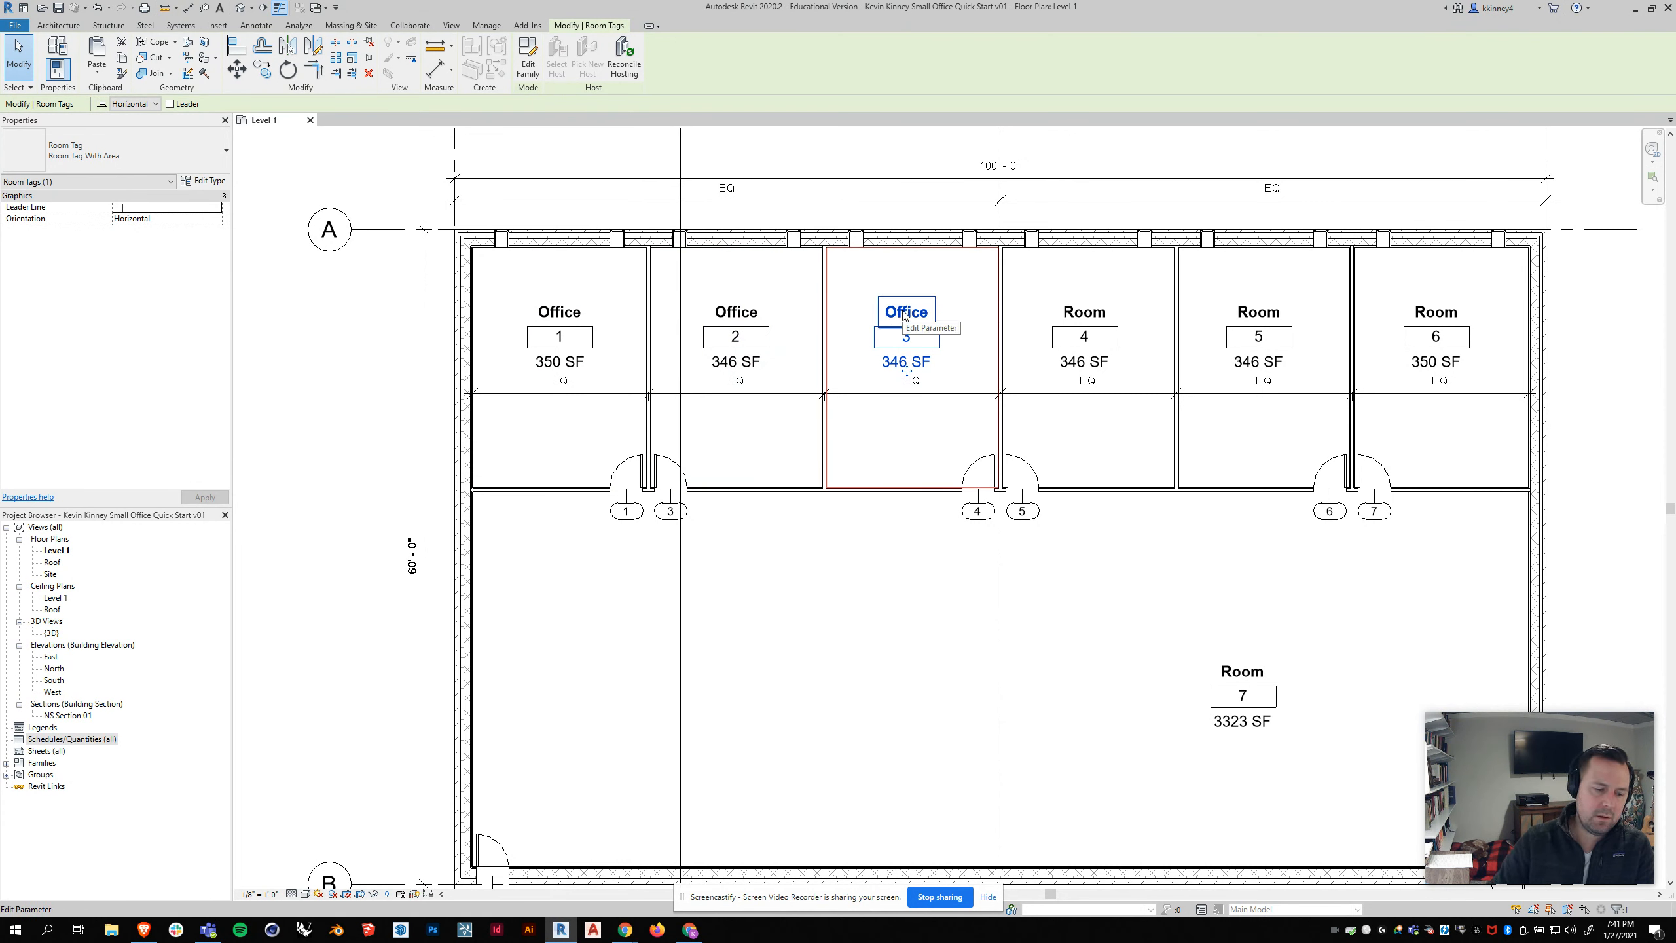
key(Return)
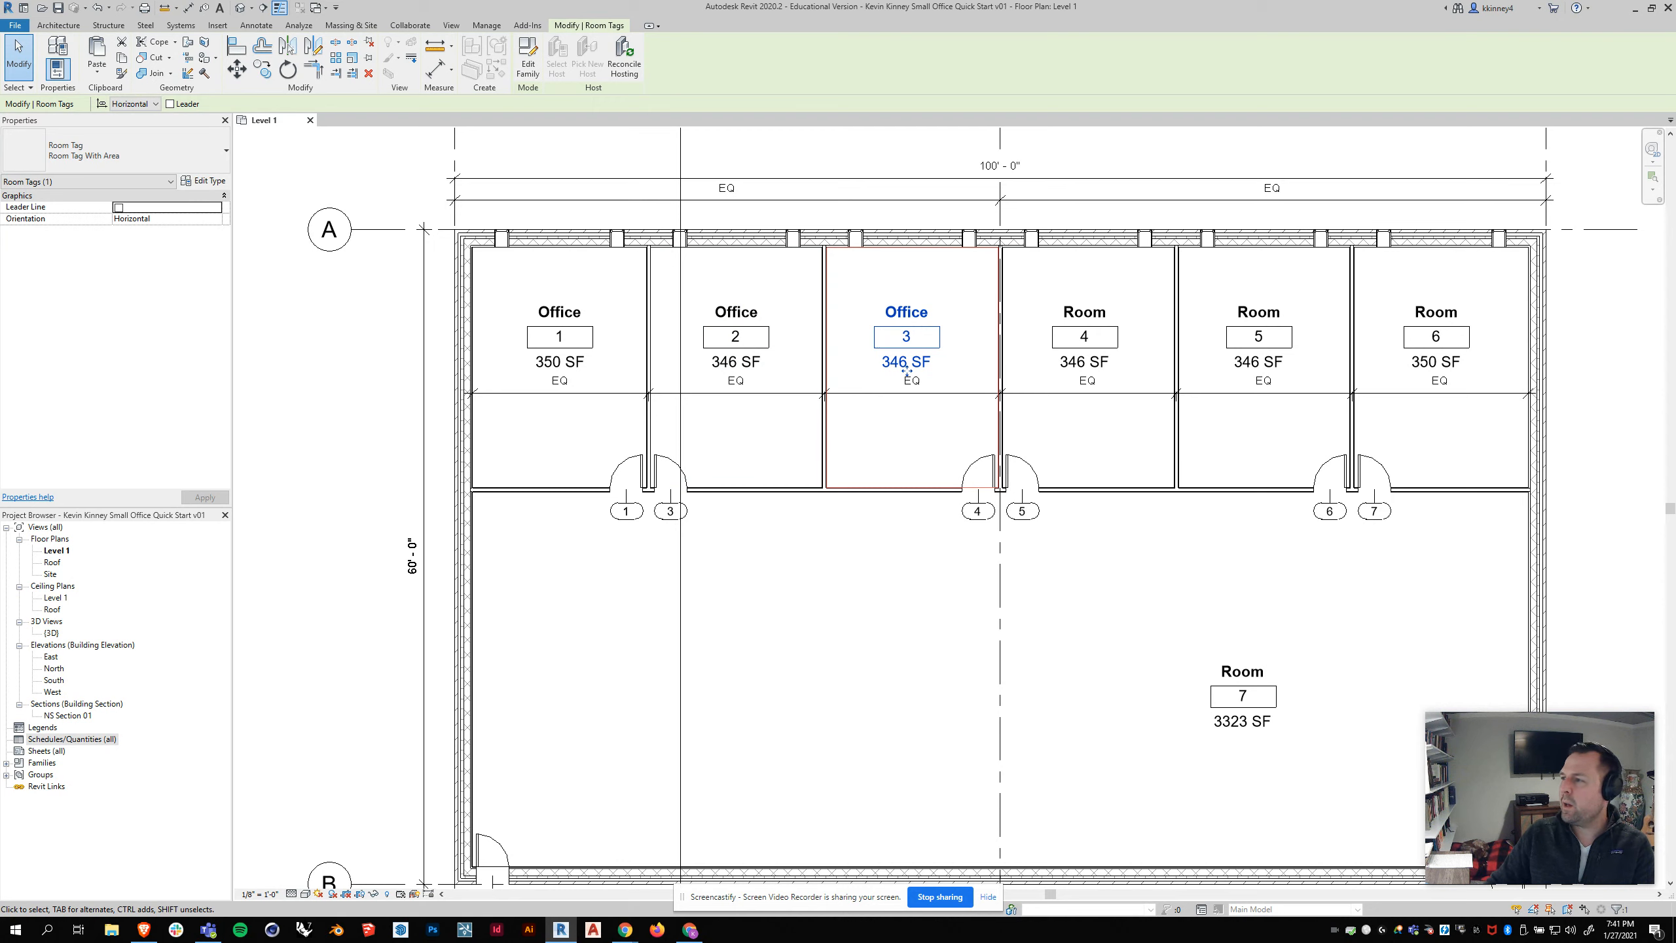
key(alt+Tab)
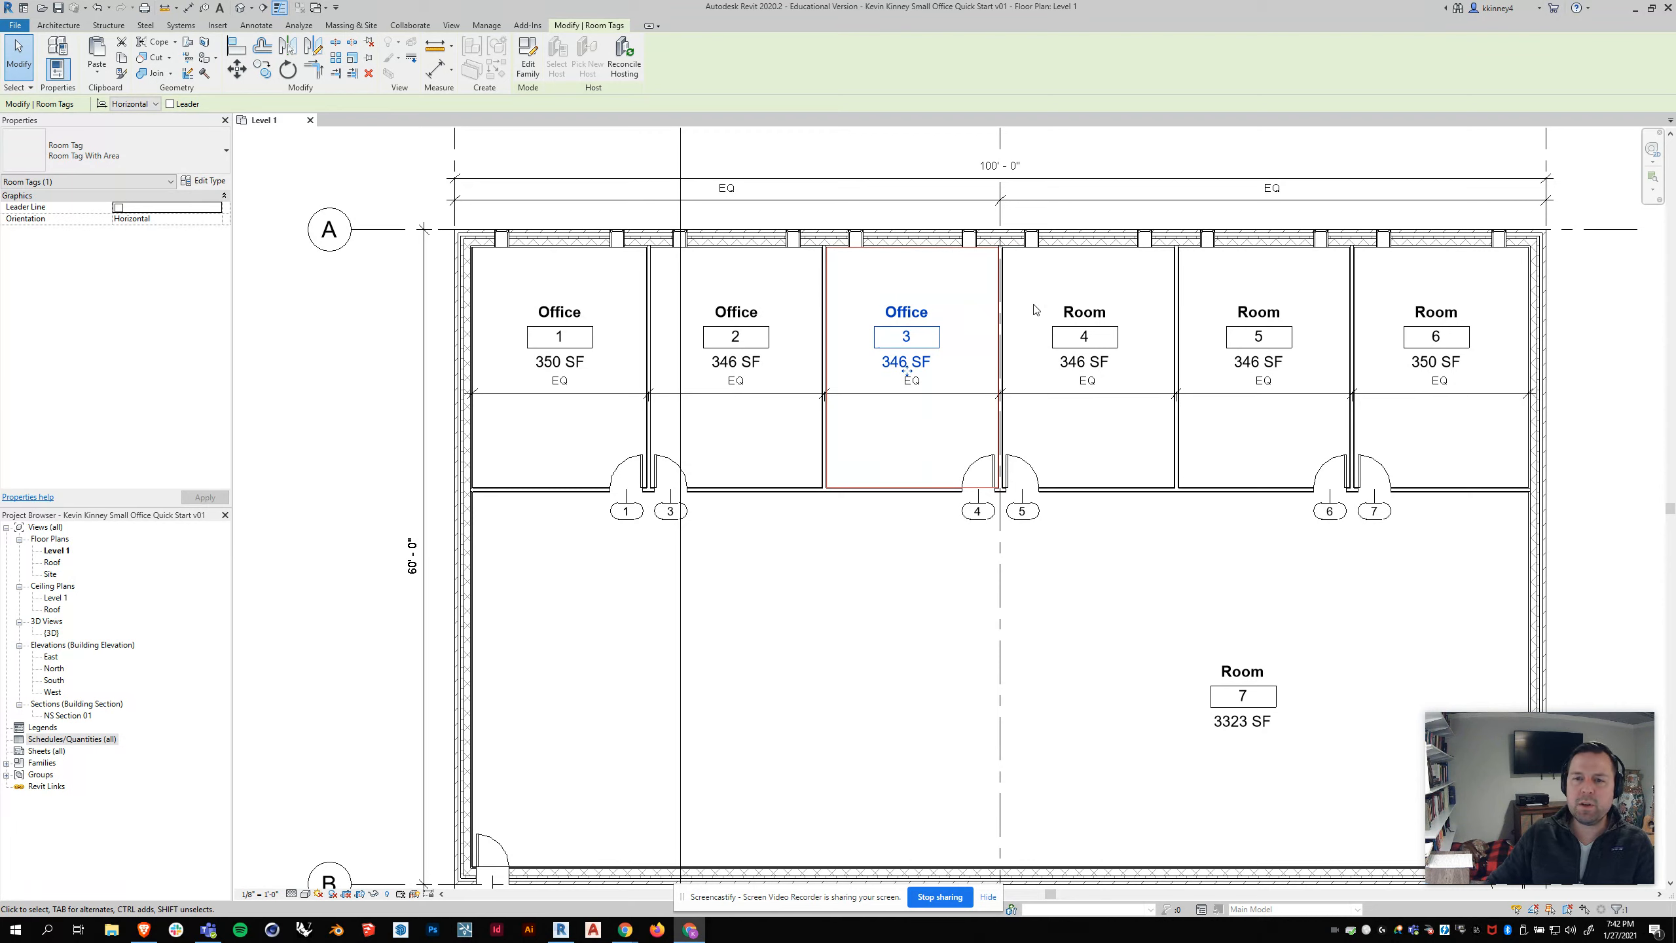
double_click(1072, 314)
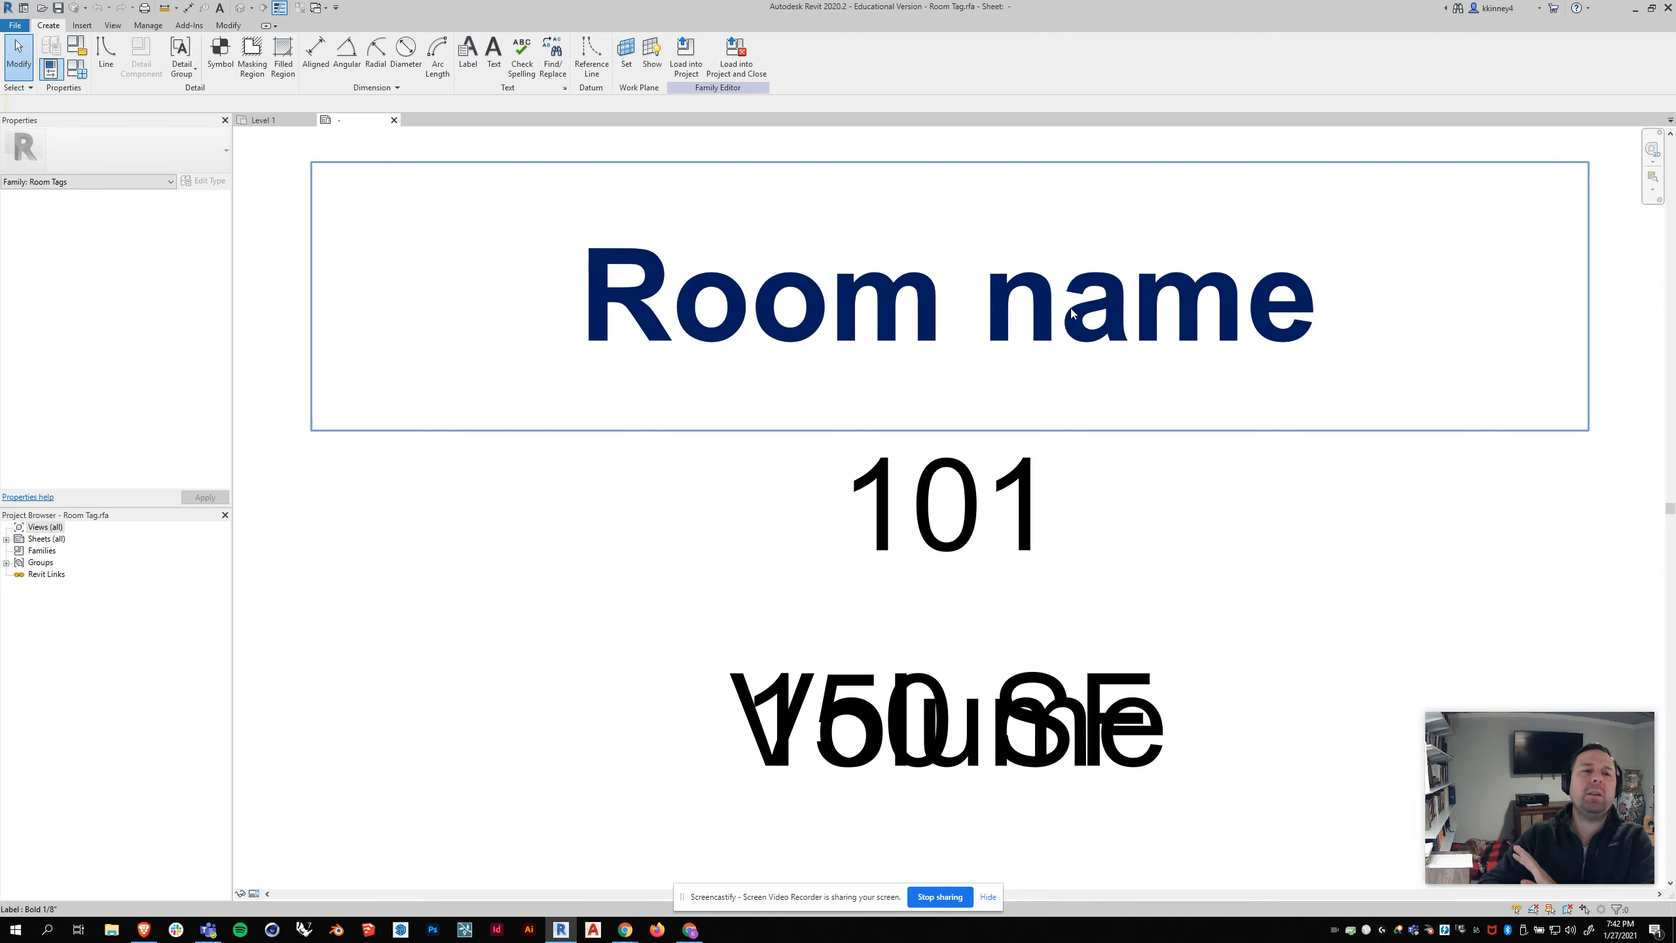
click(394, 121)
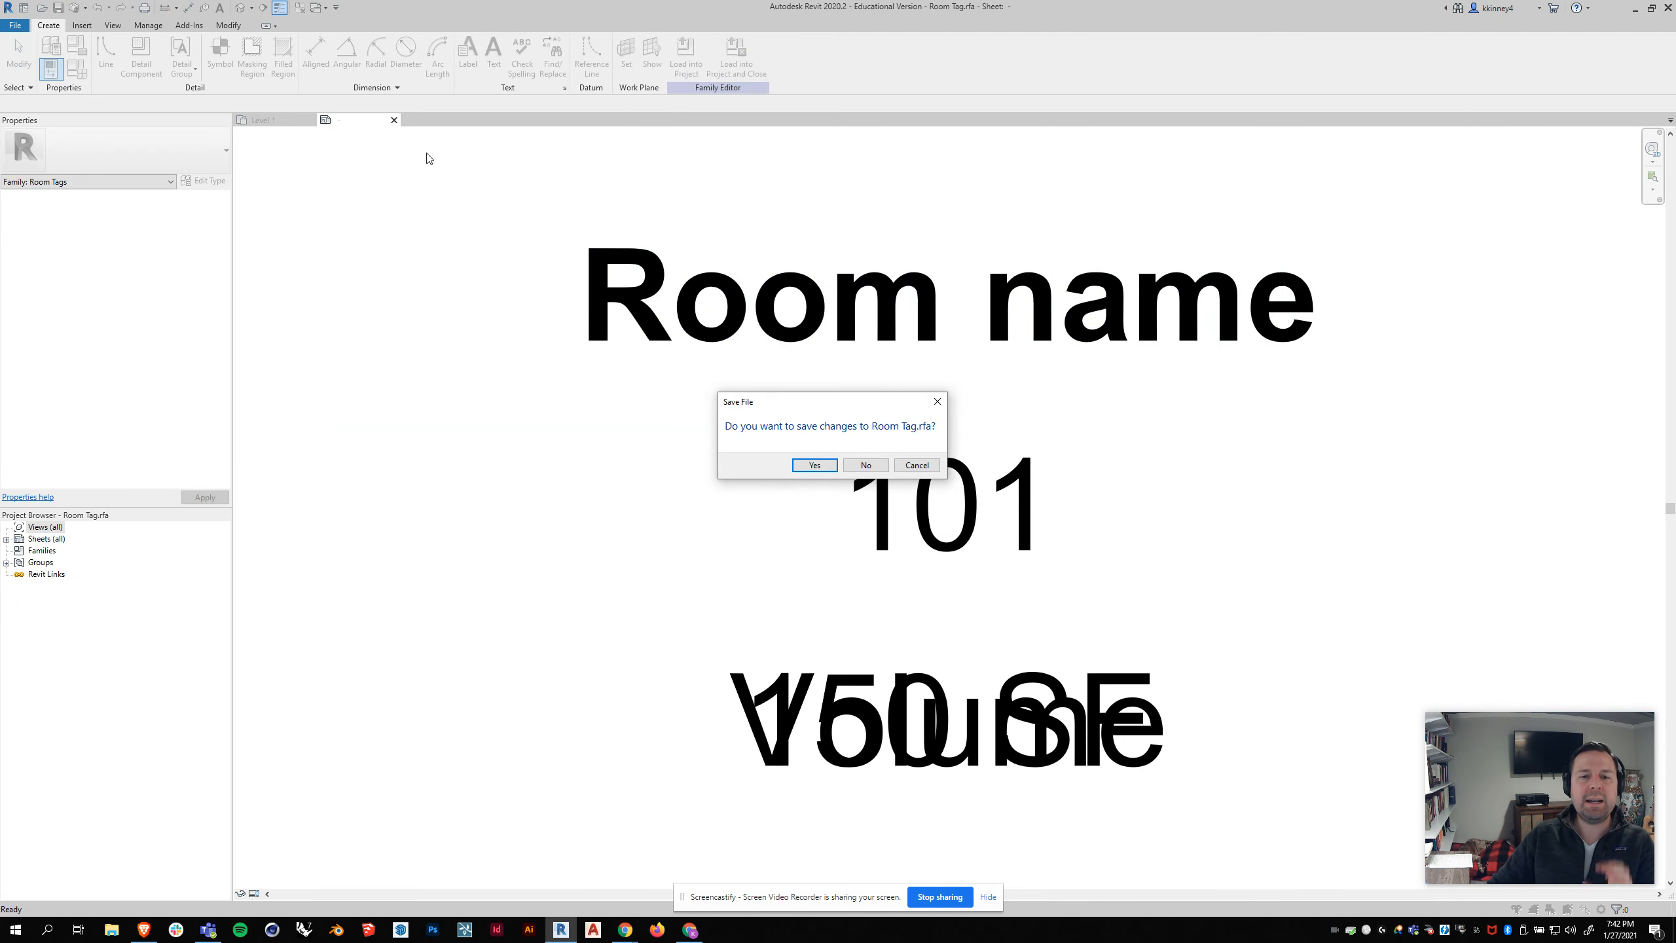
click(865, 465)
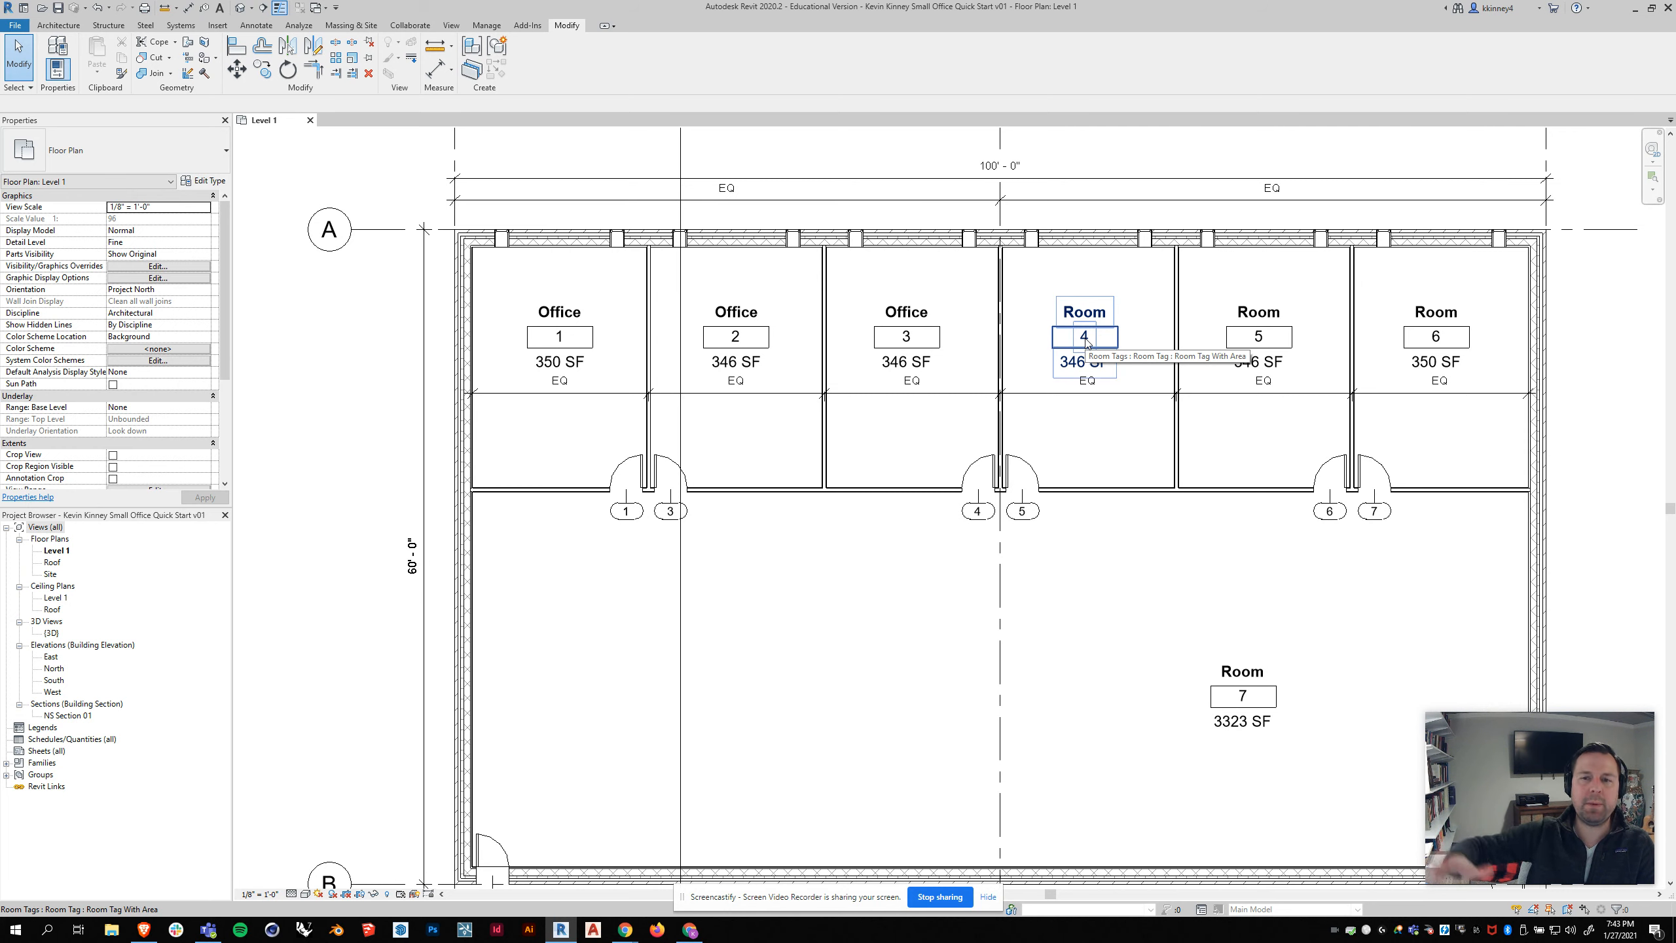
Step: Change the name of room 4 to Office in its room tag
scroll(1095, 318, up, 2)
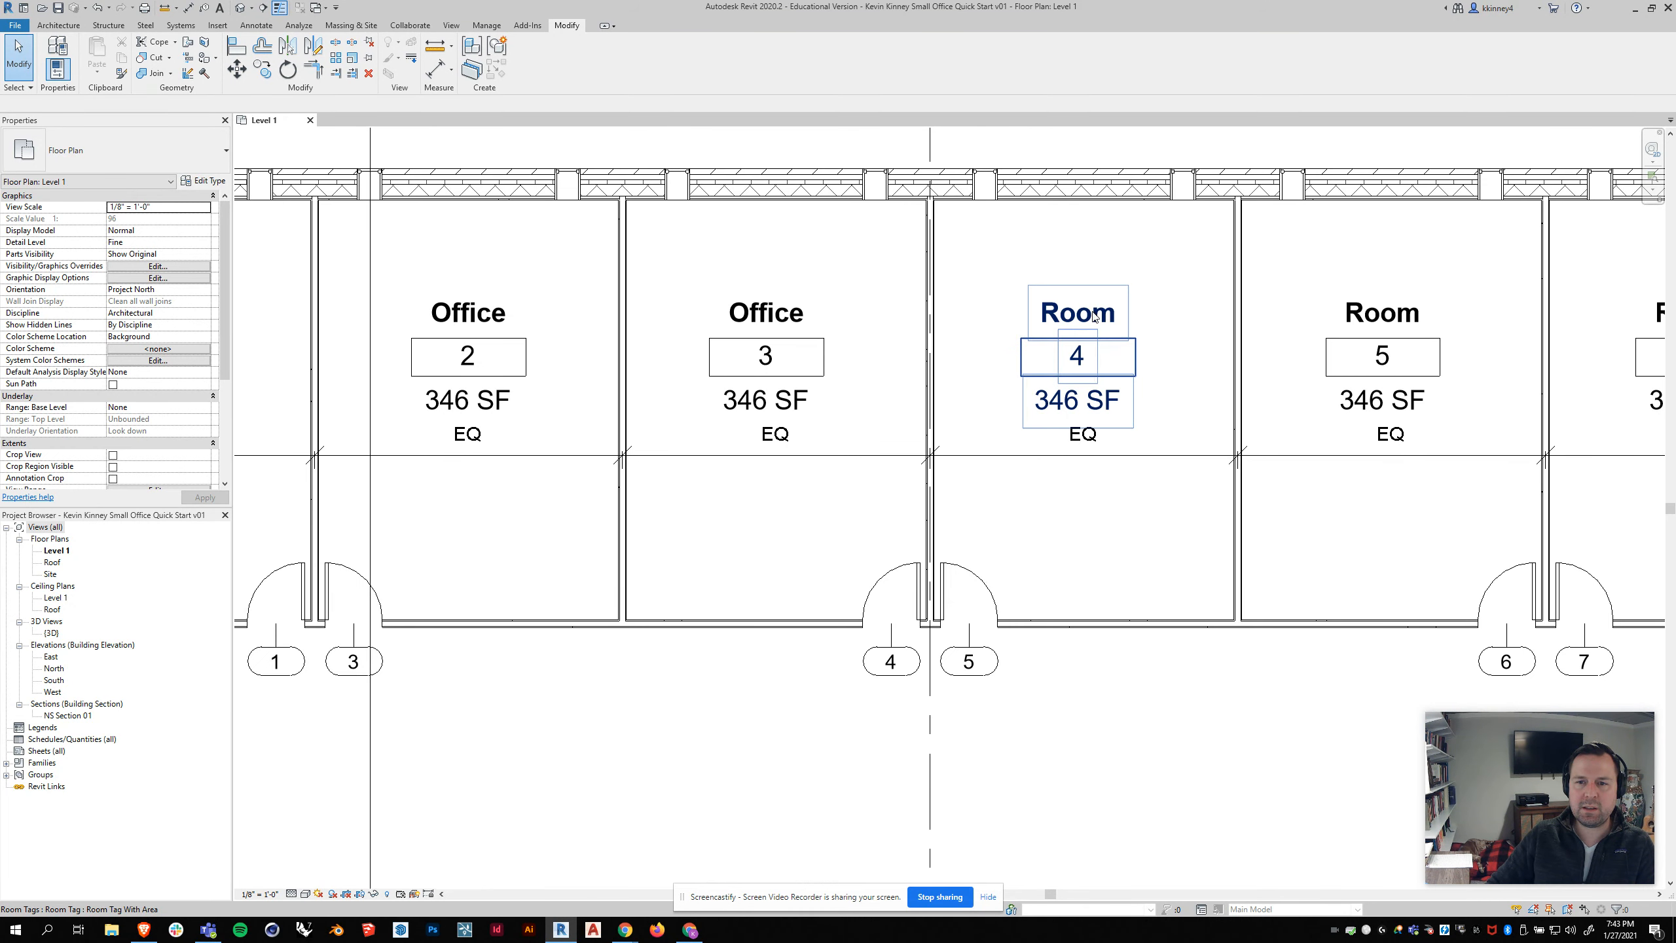
click(1092, 317)
click(1091, 317)
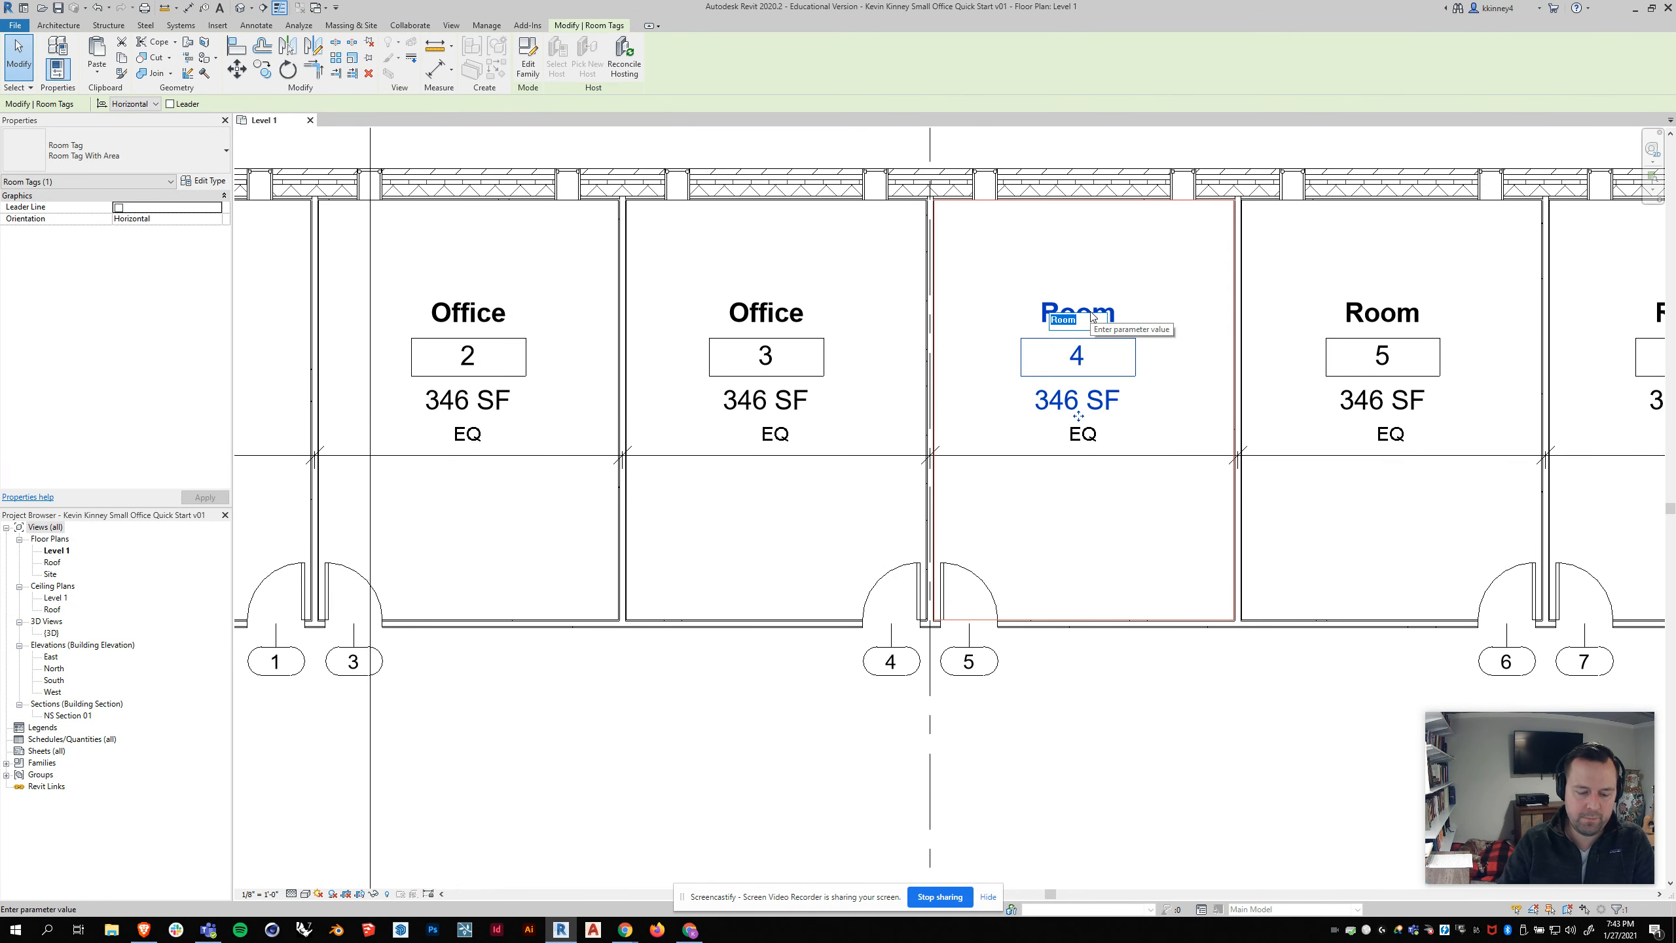
text(Office)
key(Return)
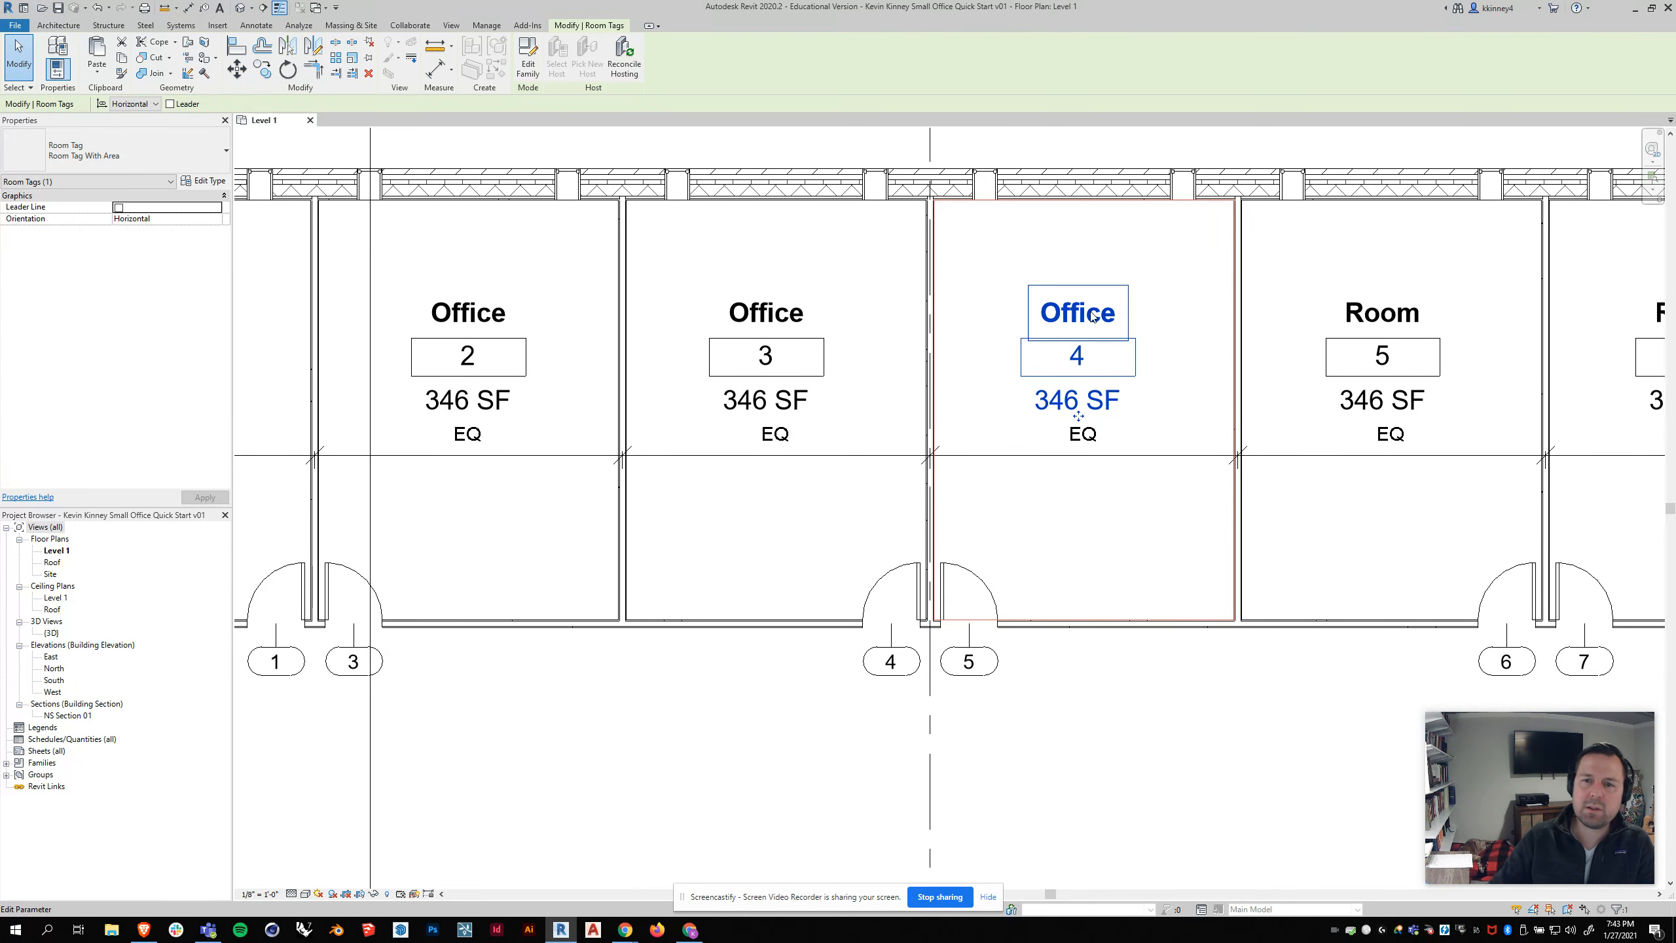
Step: Change the name of room 5 to Restroom 1 in its room tag
scroll(1286, 361, down, 3)
scroll(1217, 338, up, 2)
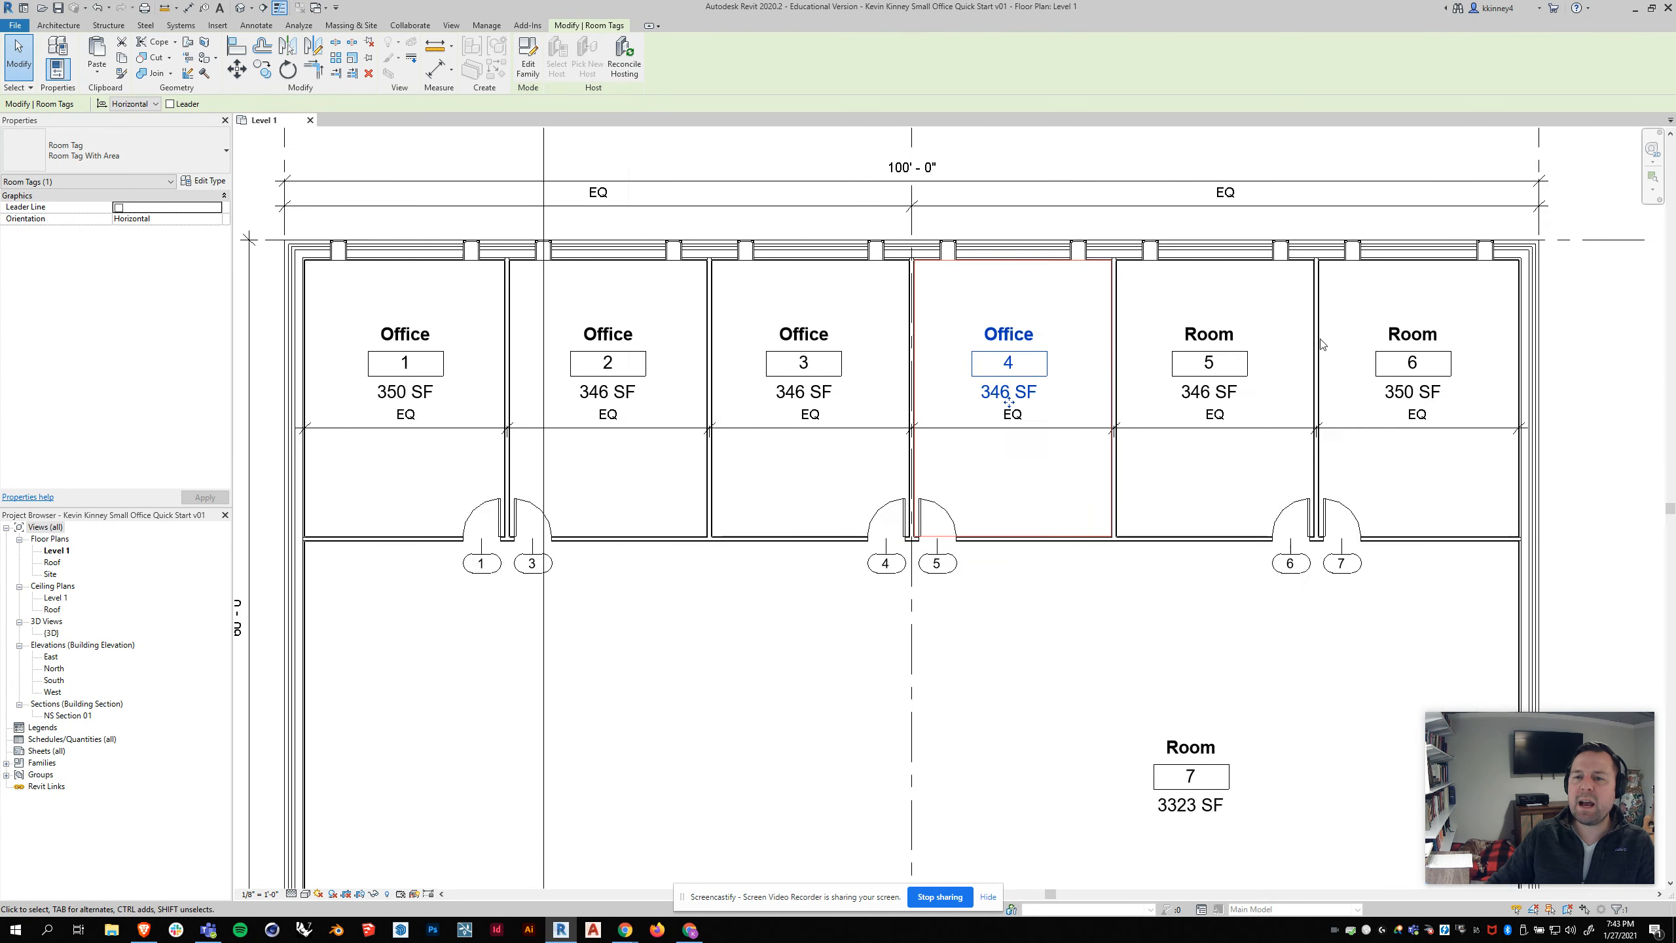
click(1218, 338)
click(1206, 334)
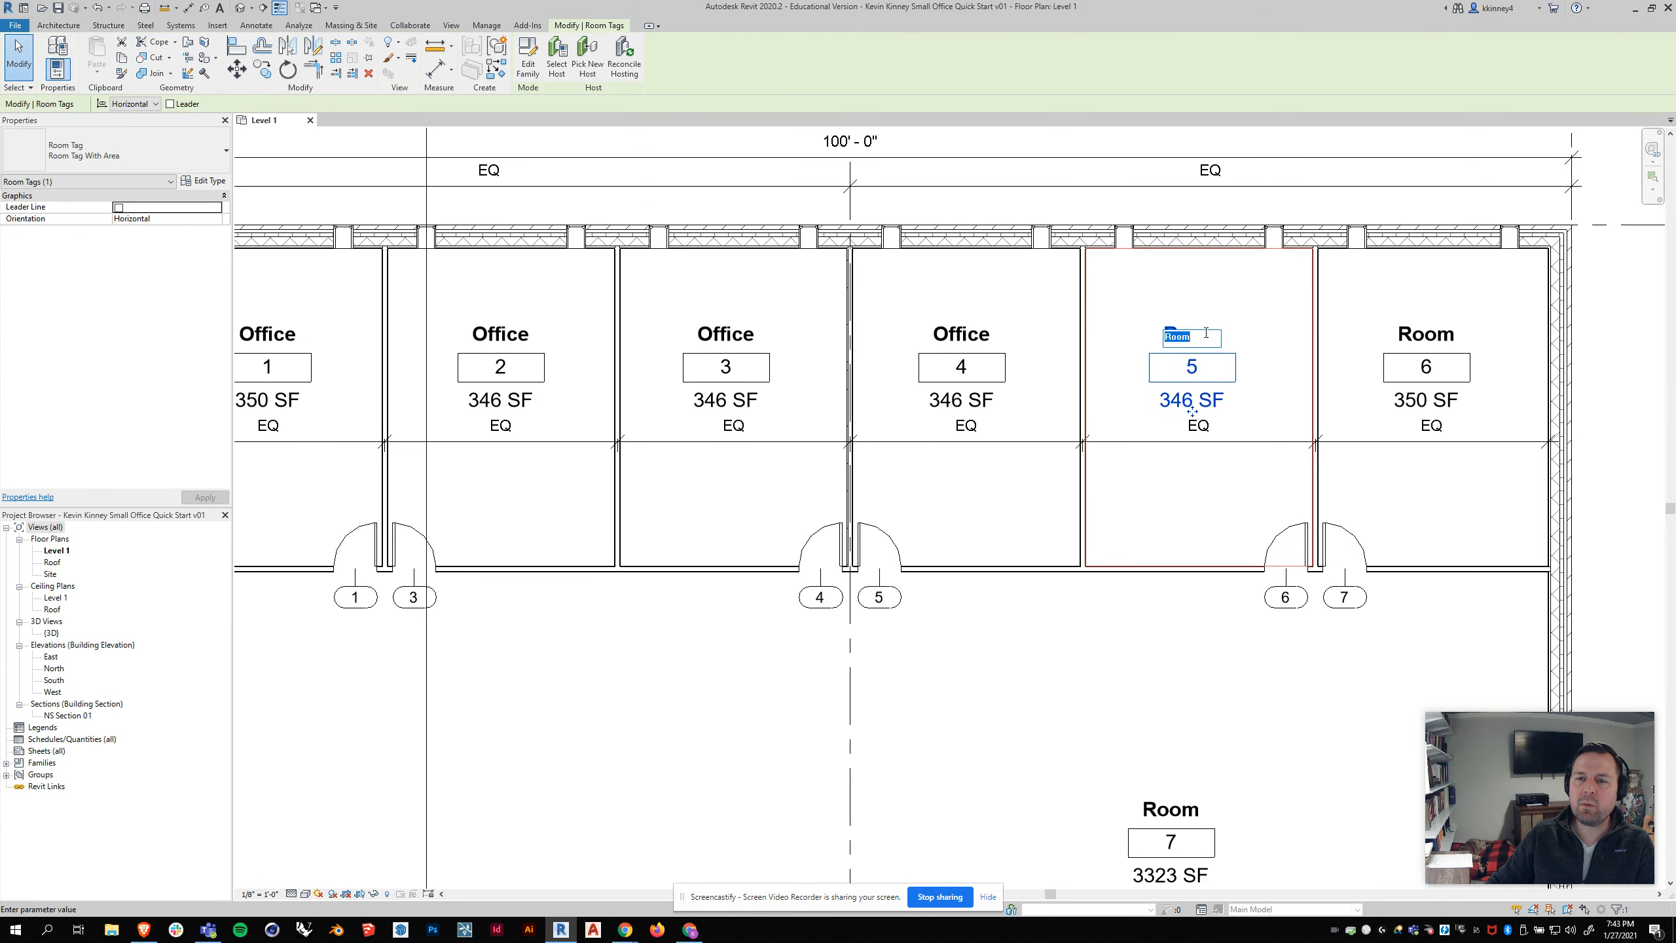
text(M)
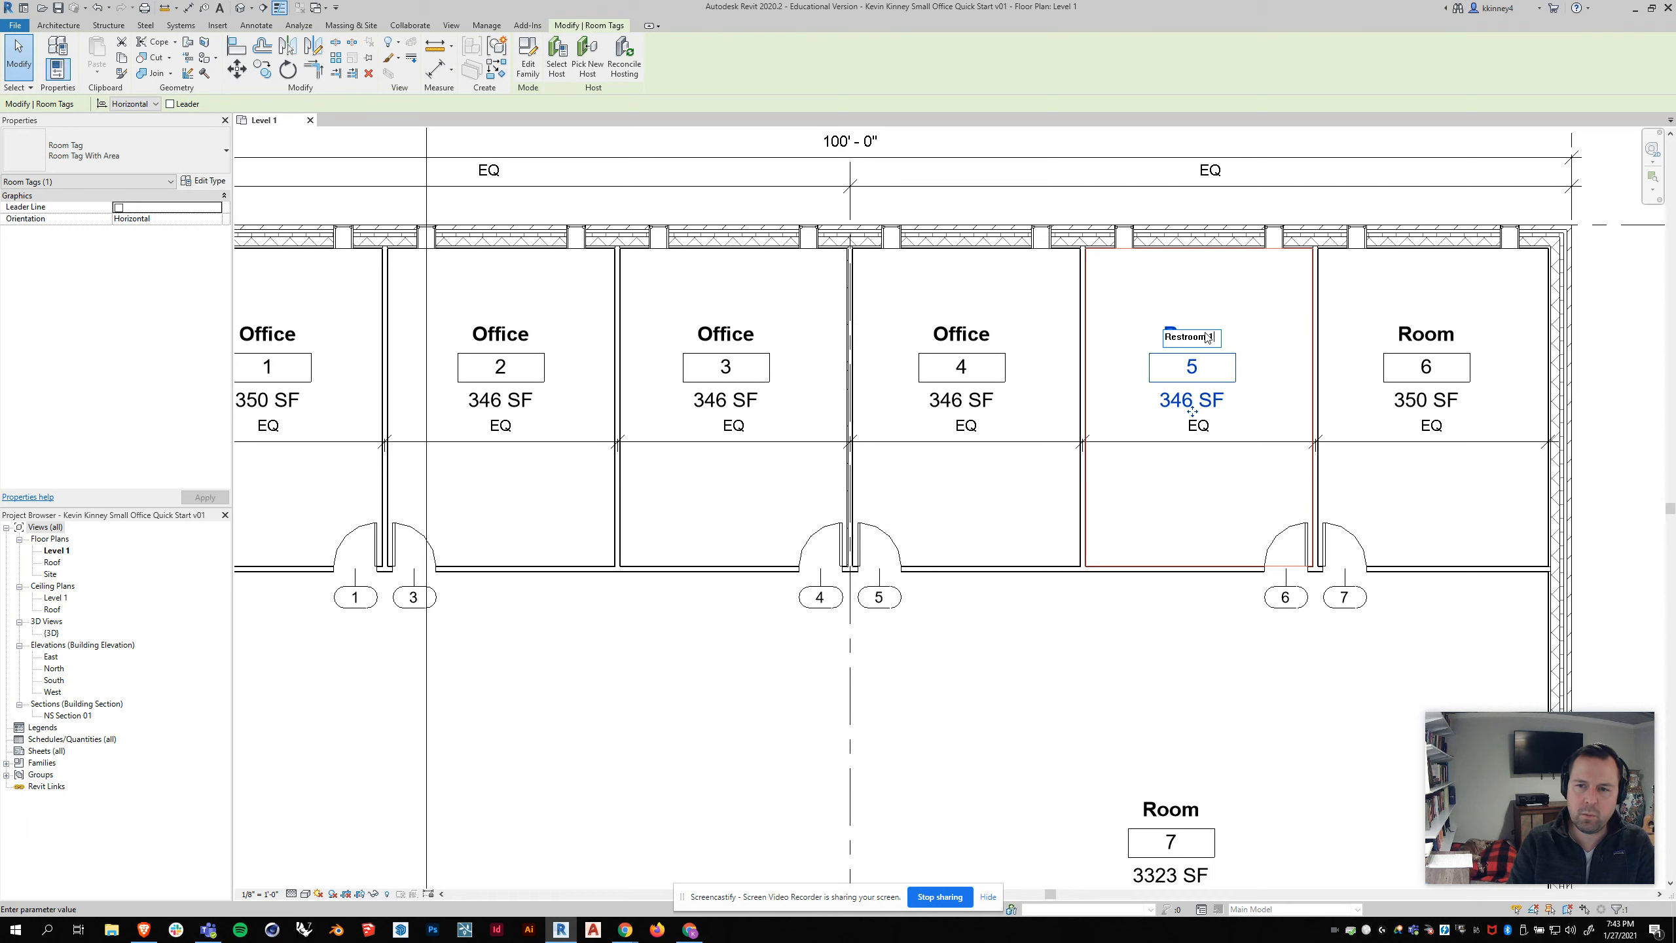
click(1192, 657)
Step: Change the name of room 6 to Restroom 2 in its room tag
click(1438, 336)
click(1441, 335)
text(R)
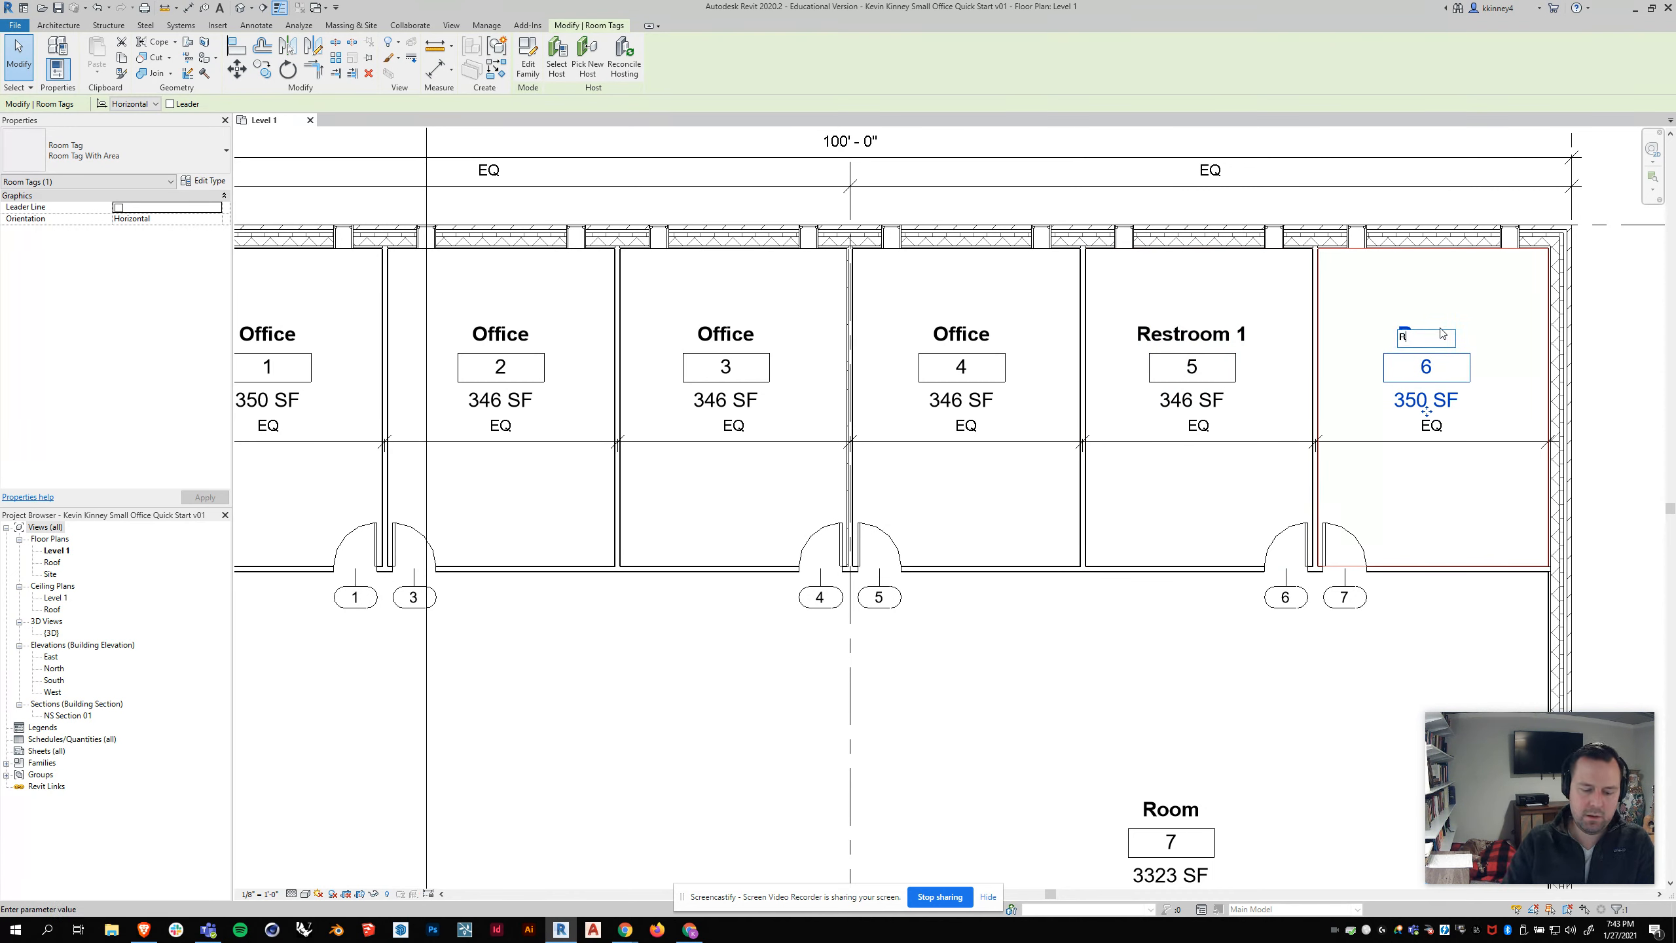
key(Return)
Step: Change the name of room 7, the large open space, to Lobby and deselect its tag
scroll(1147, 657, down, 3)
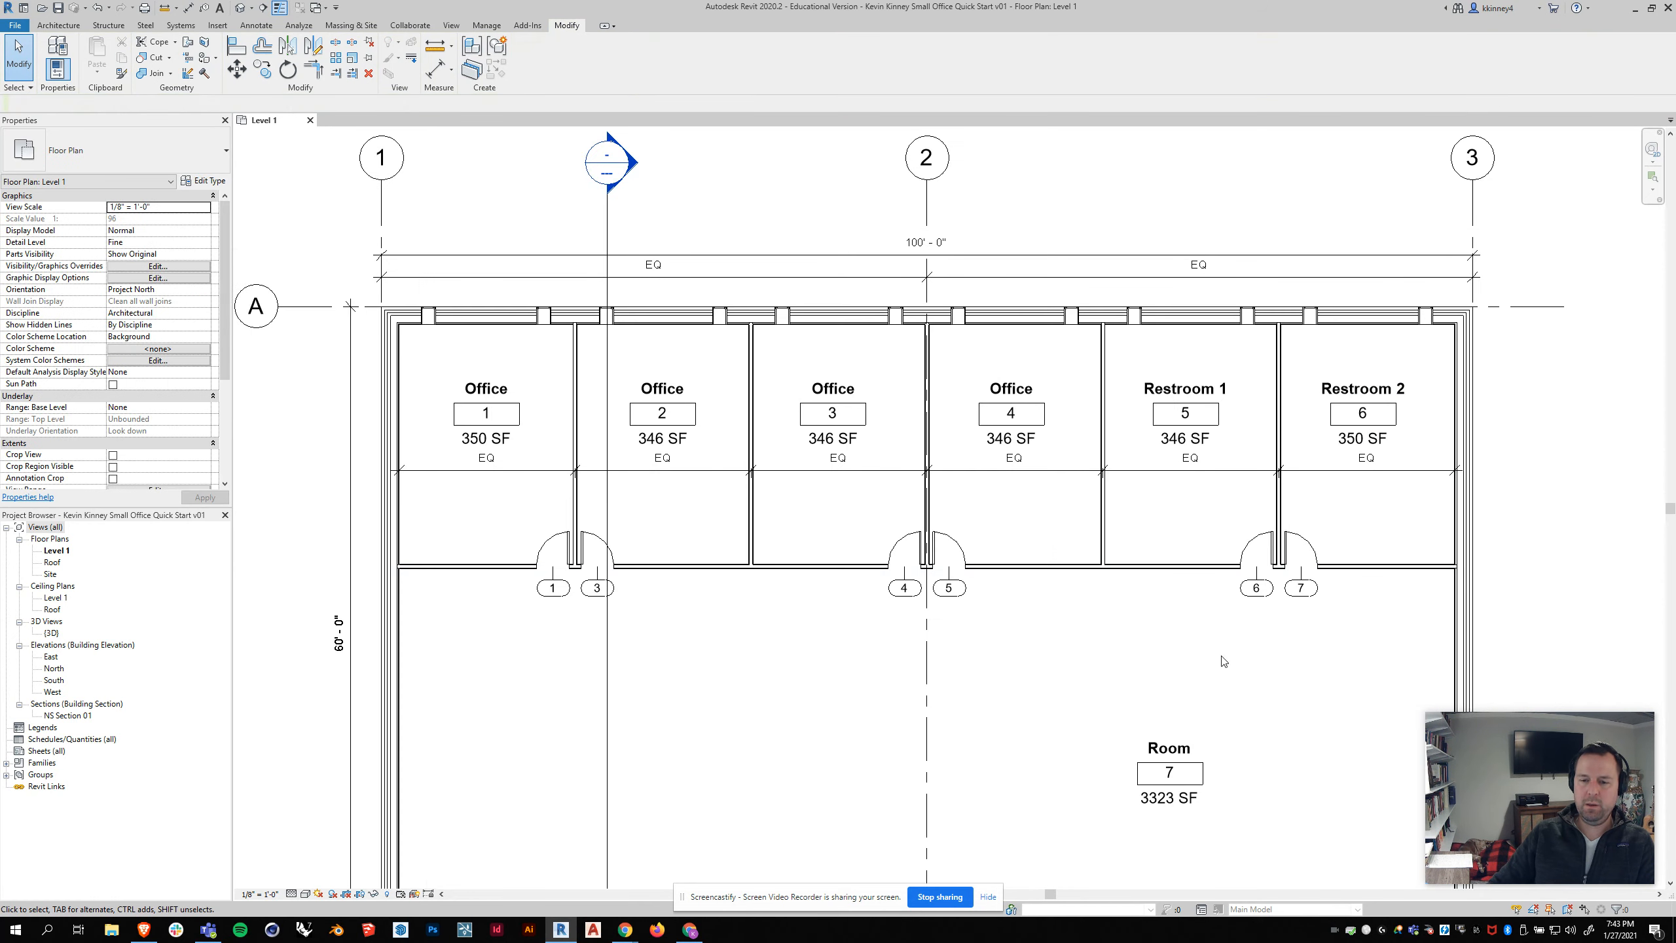
scroll(1155, 694, up, 4)
click(1175, 738)
click(1175, 738)
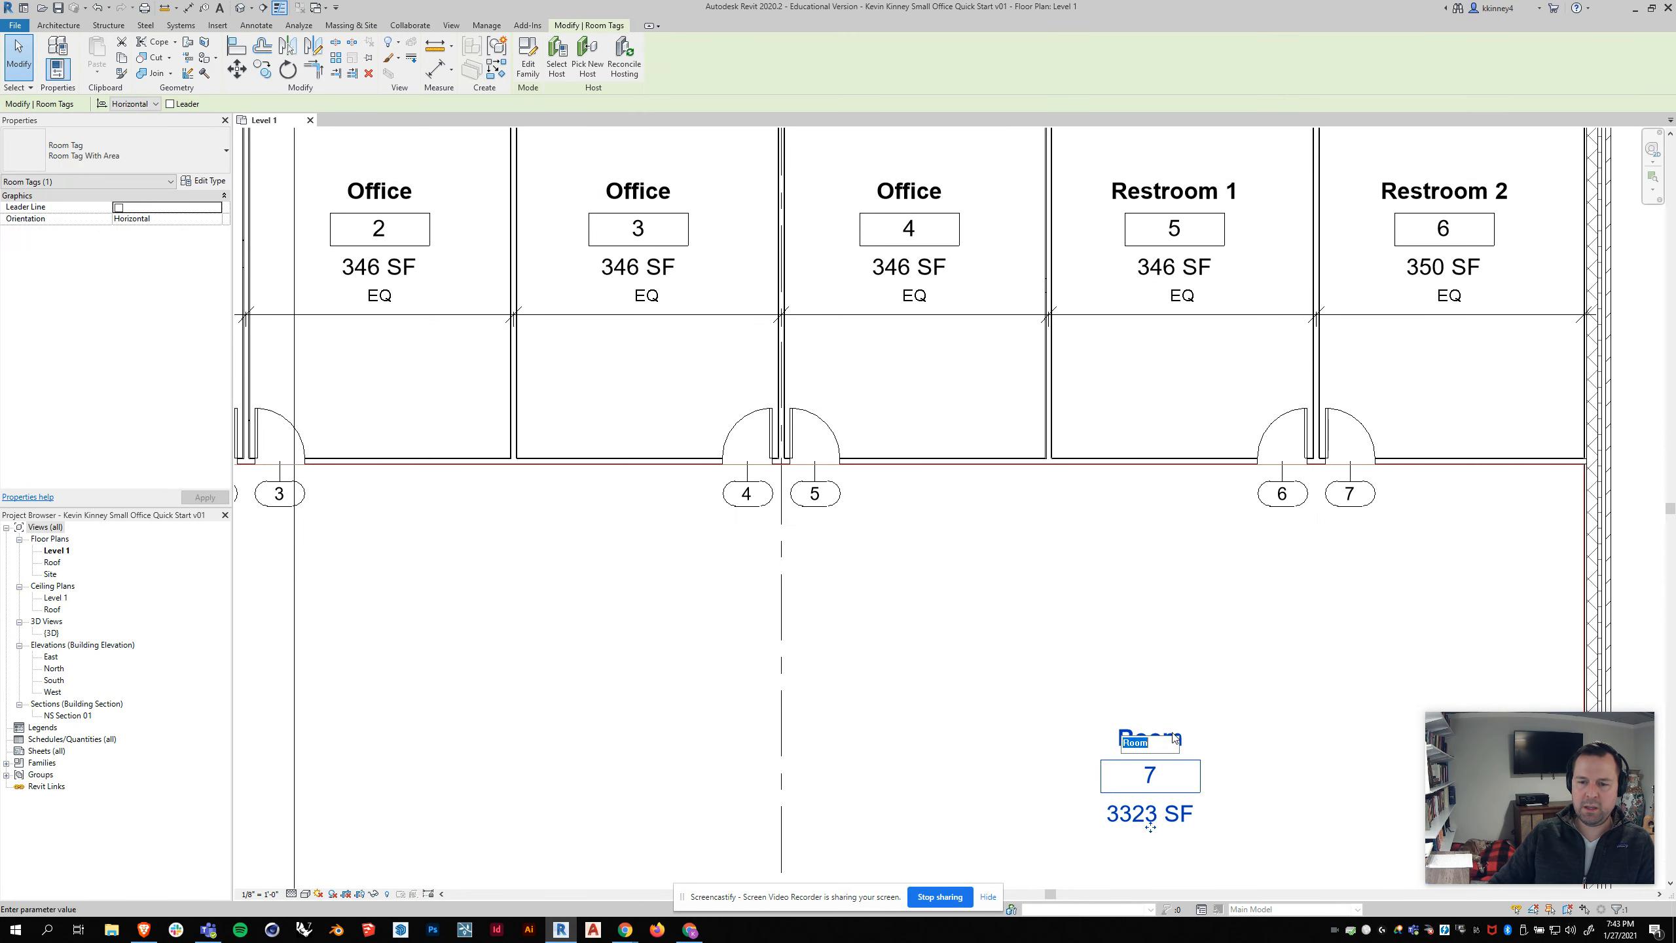
text(Lobby)
key(Return)
scroll(1087, 550, down, 2)
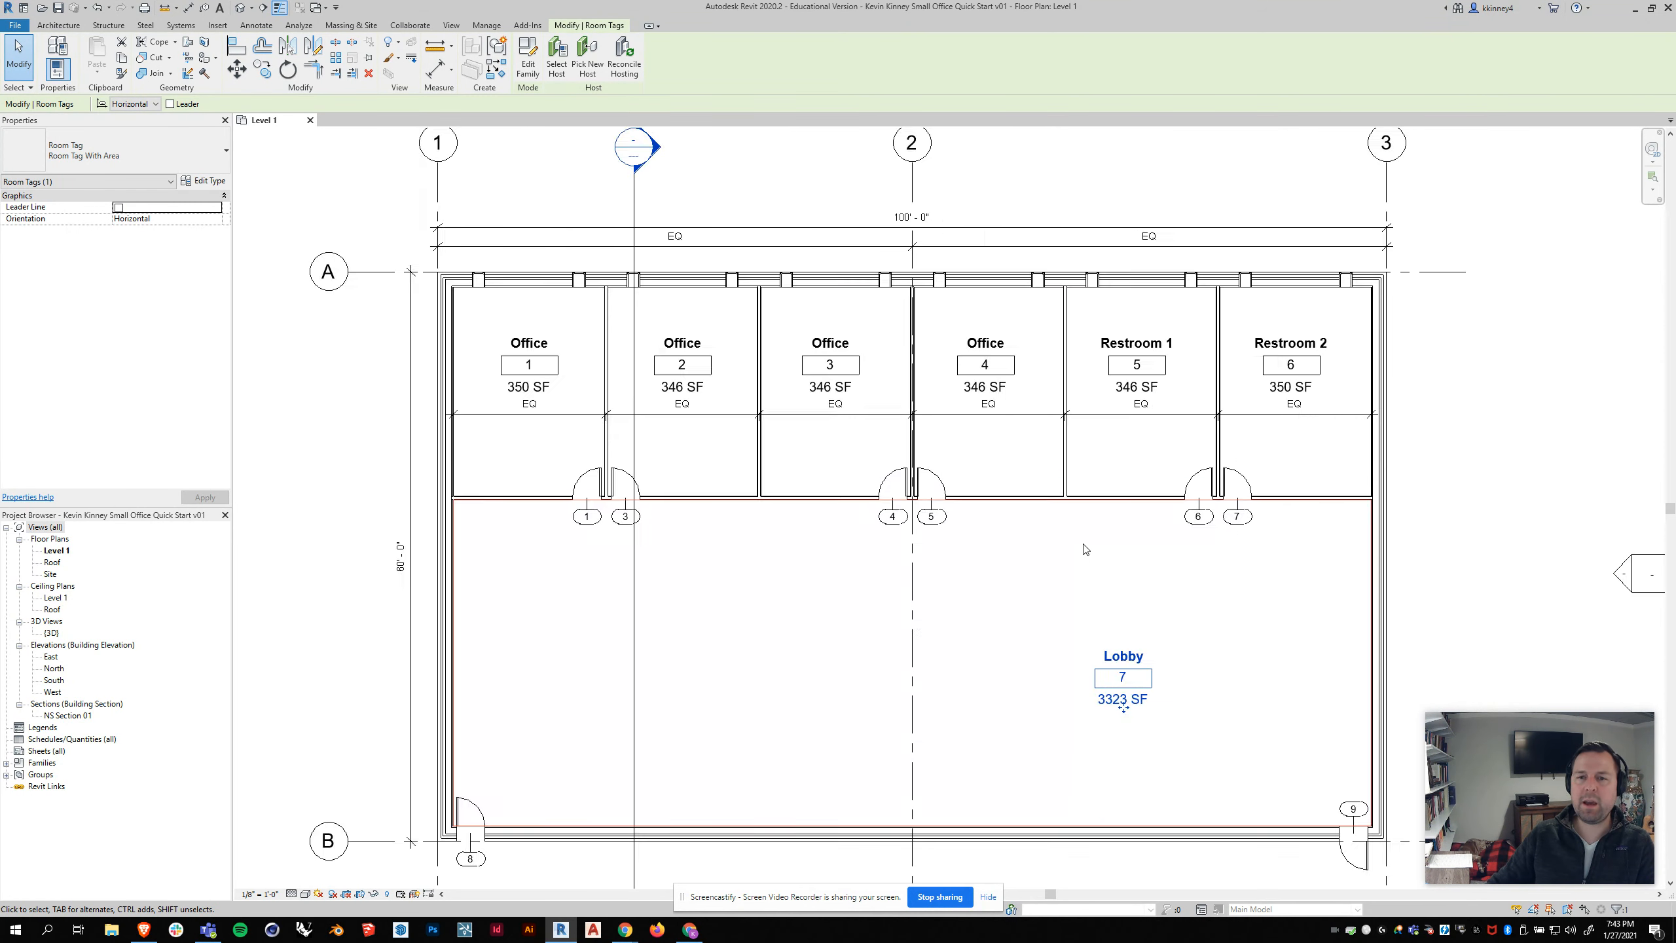
scroll(1086, 550, down, 2)
click(424, 419)
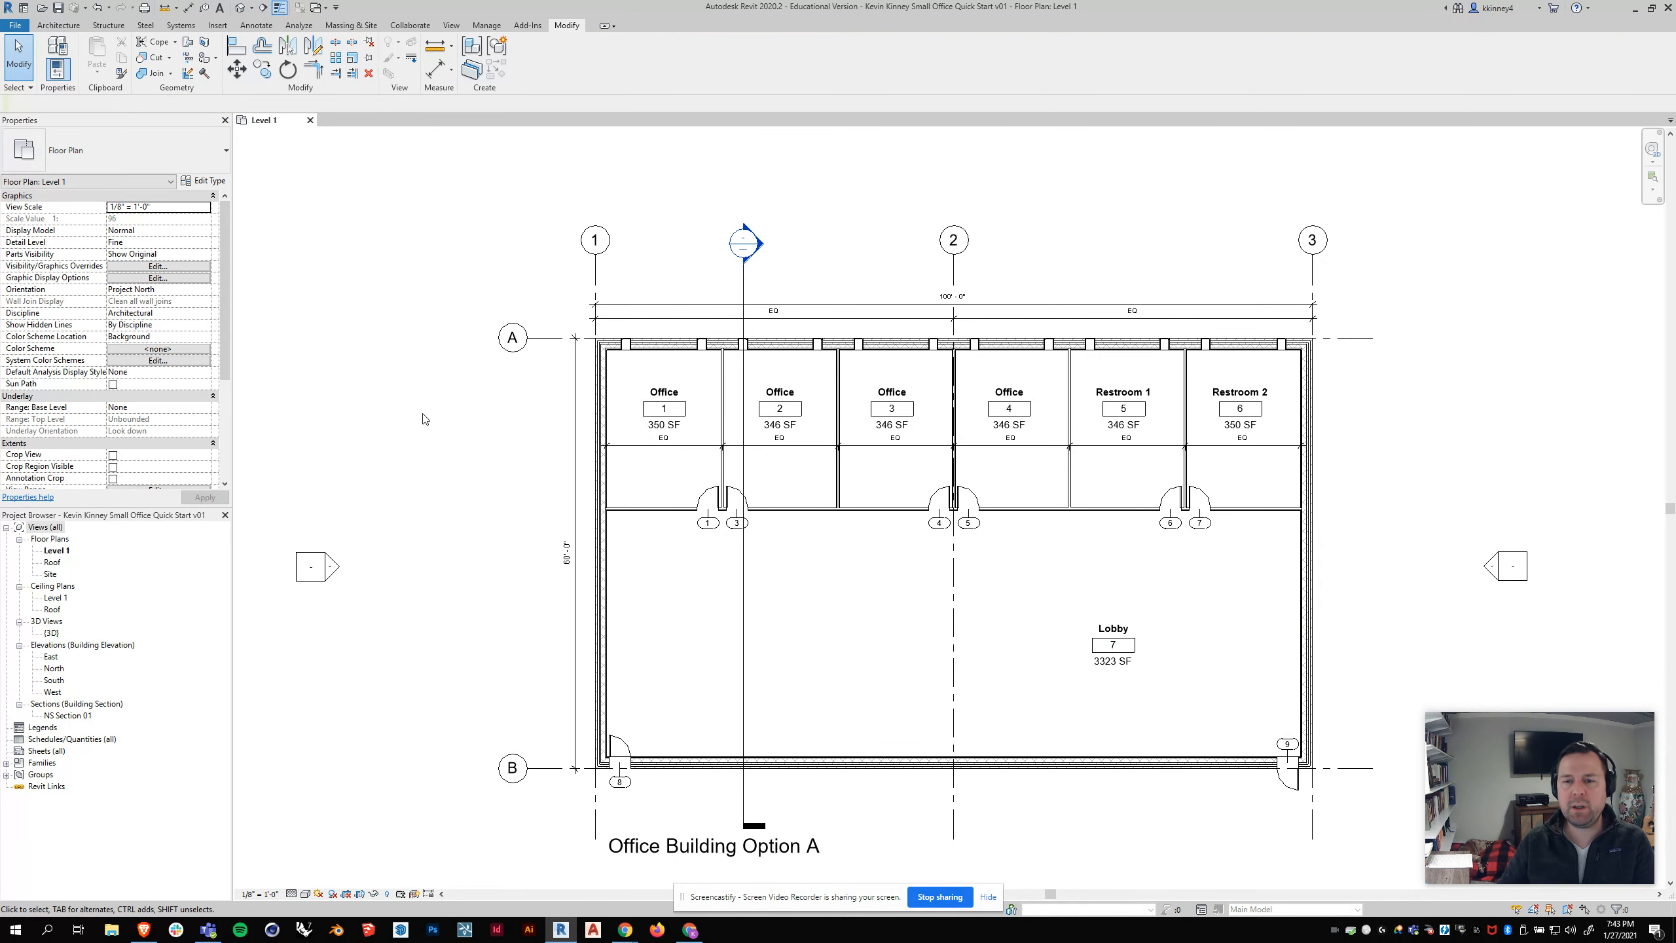
middle_drag(1159, 593, 1111, 524)
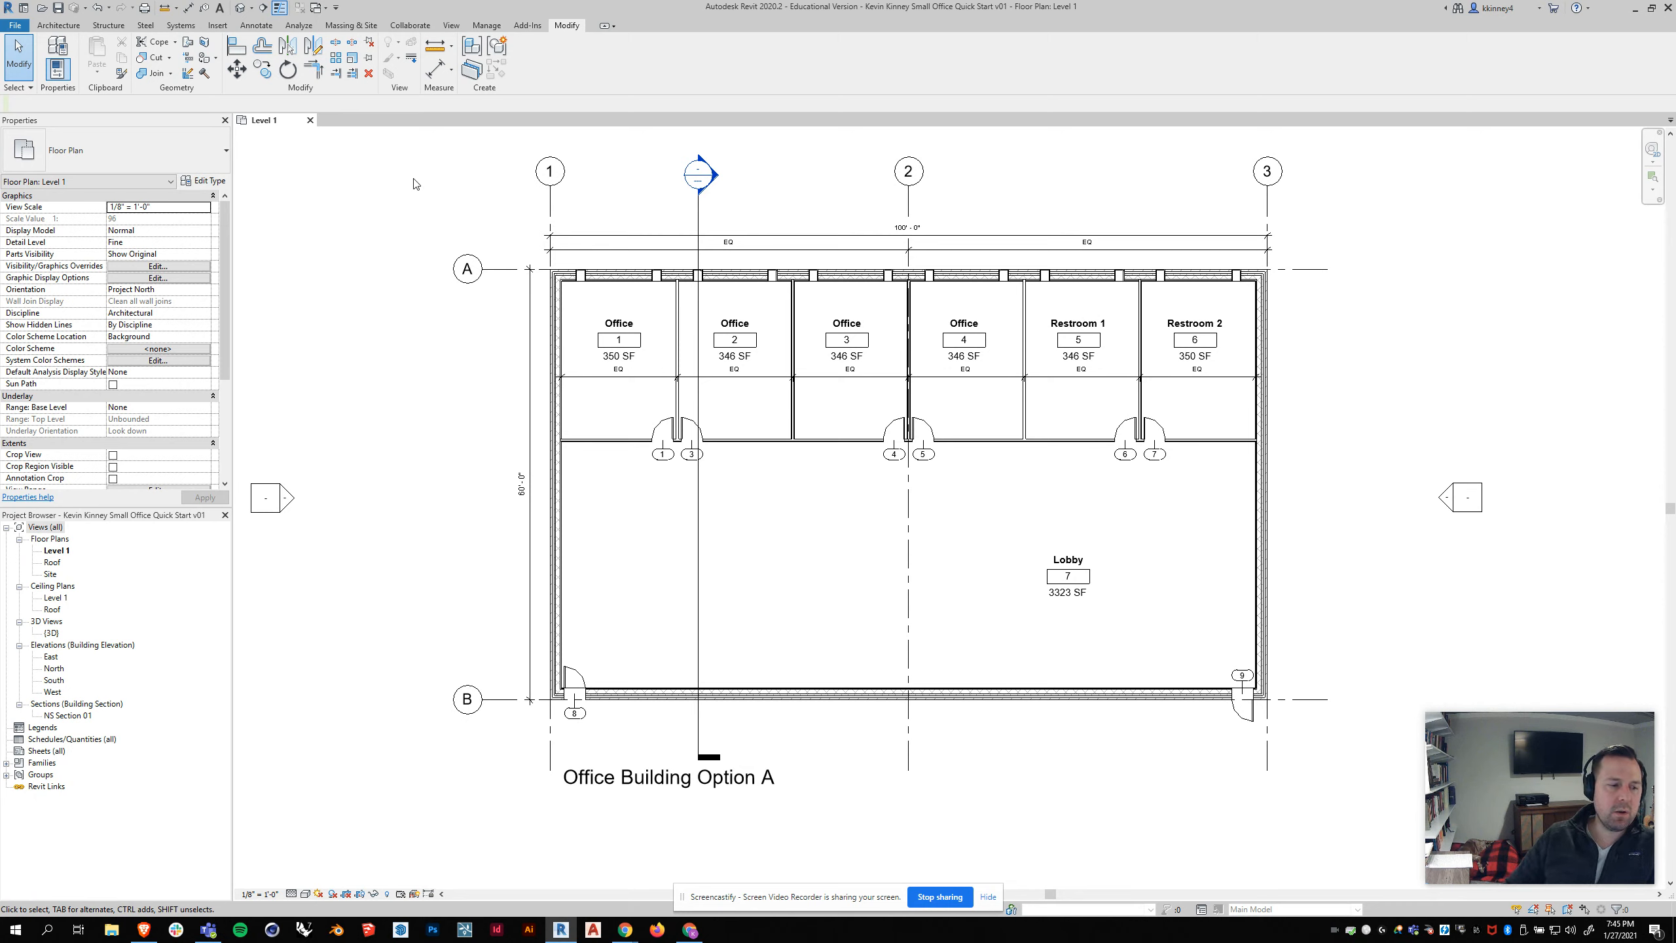
Step: Create a new building component schedule for the Rooms category, named Room Schedule, in the New Construction phase
right_click(69, 742)
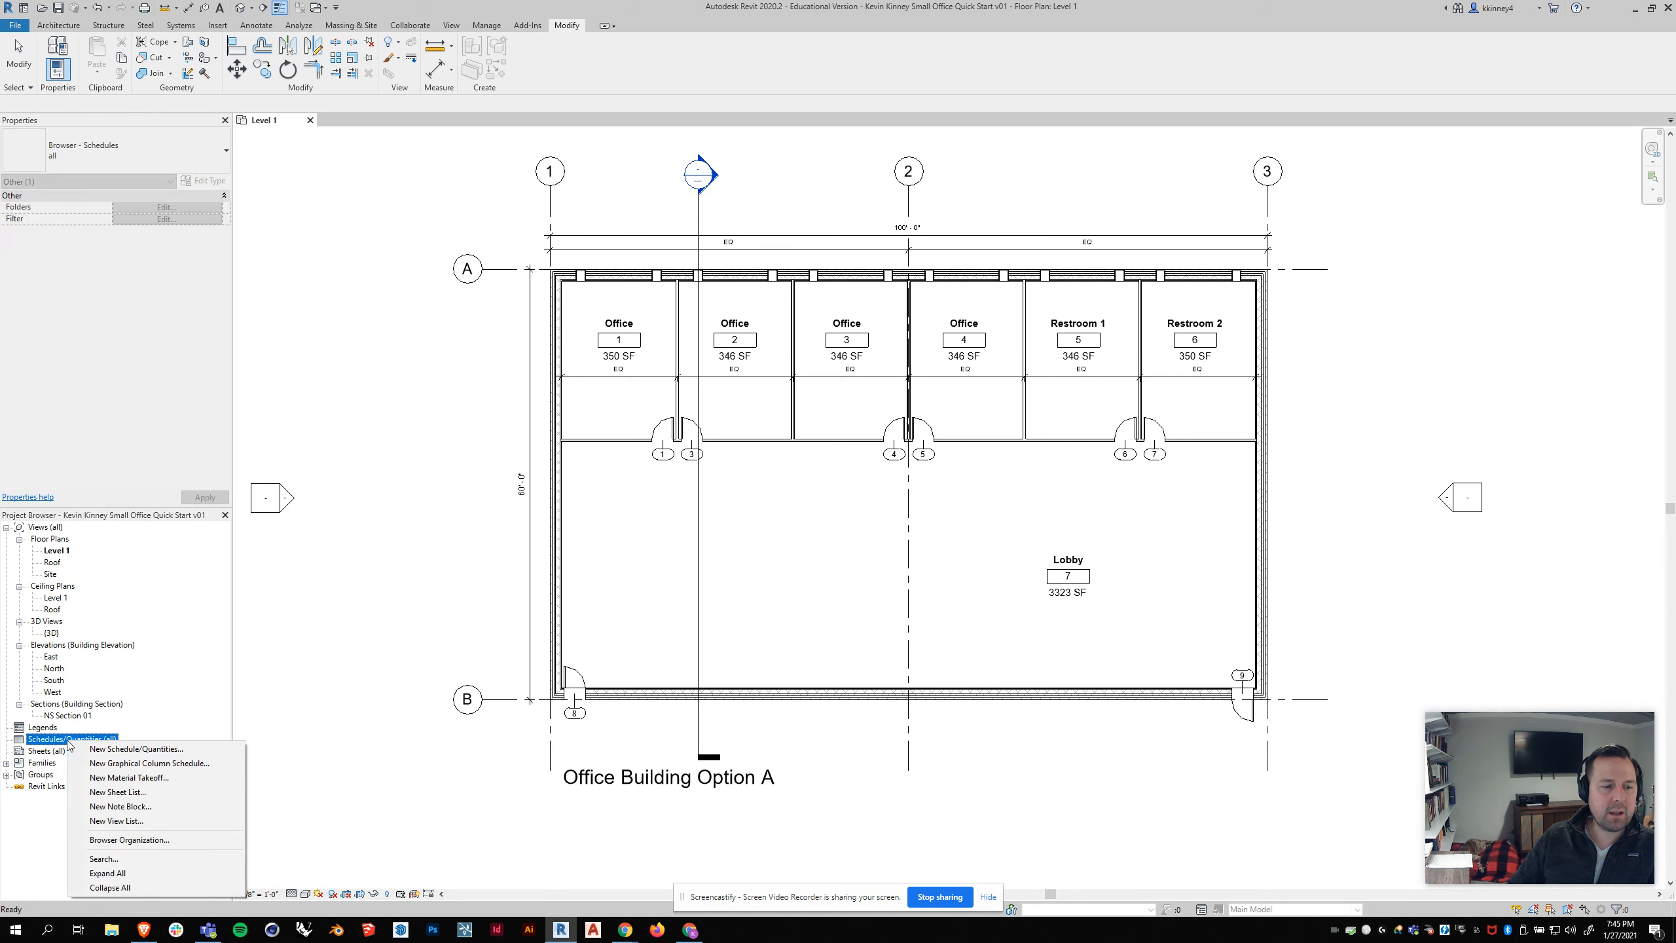
click(109, 750)
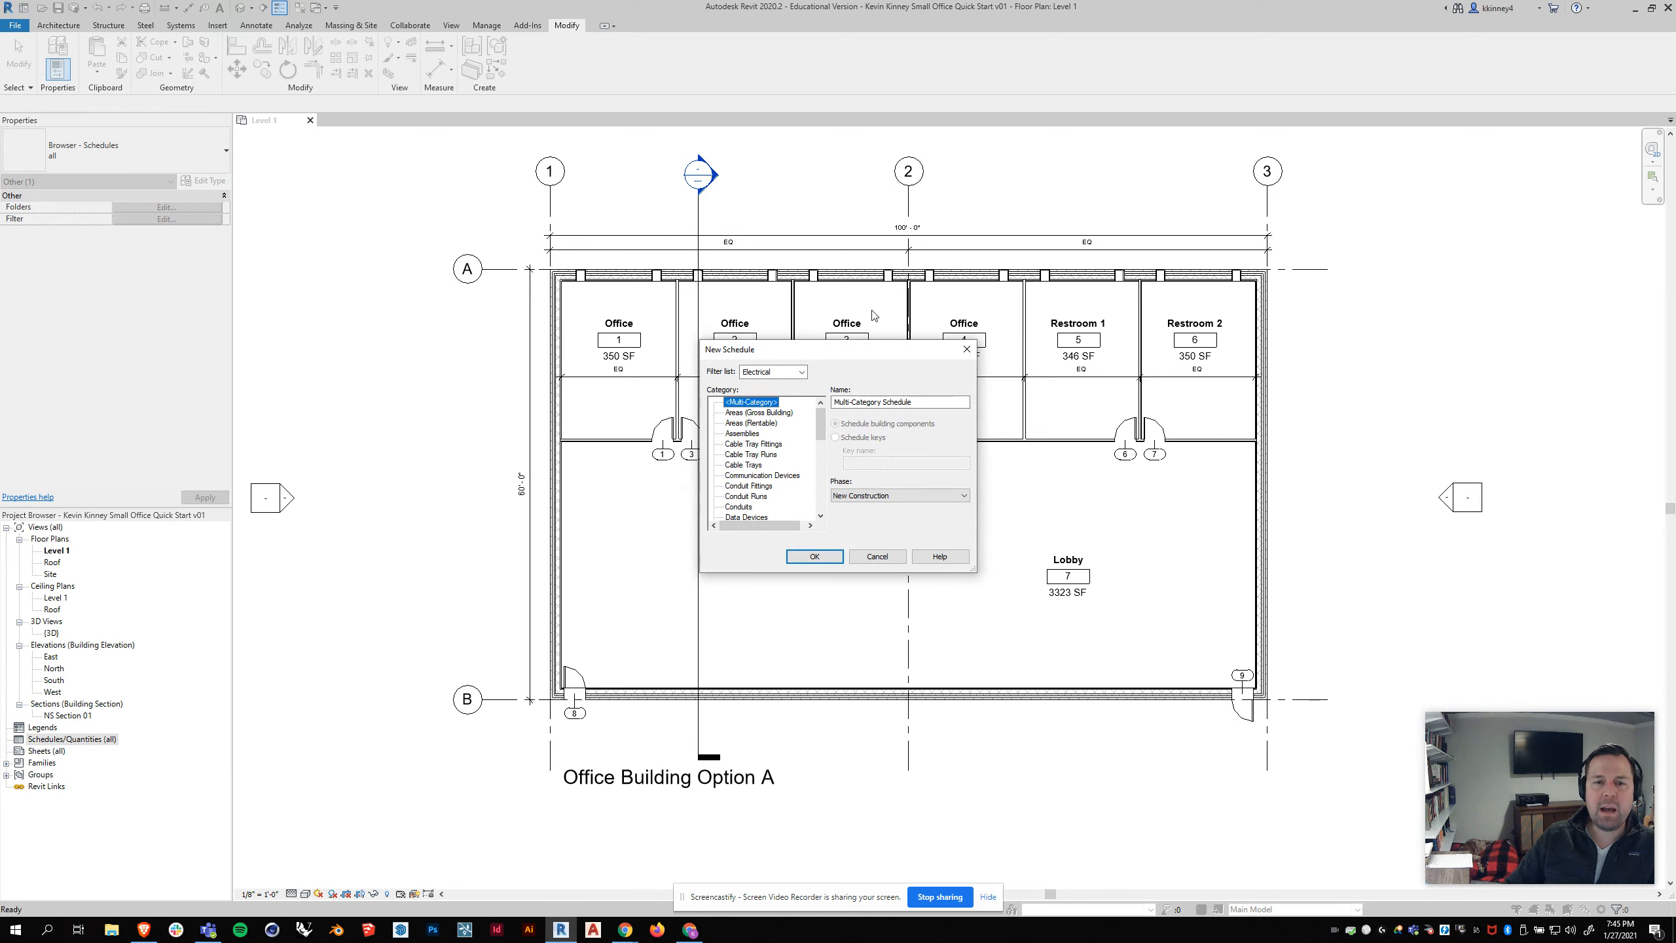
drag(833, 354, 802, 245)
drag(945, 453, 1278, 715)
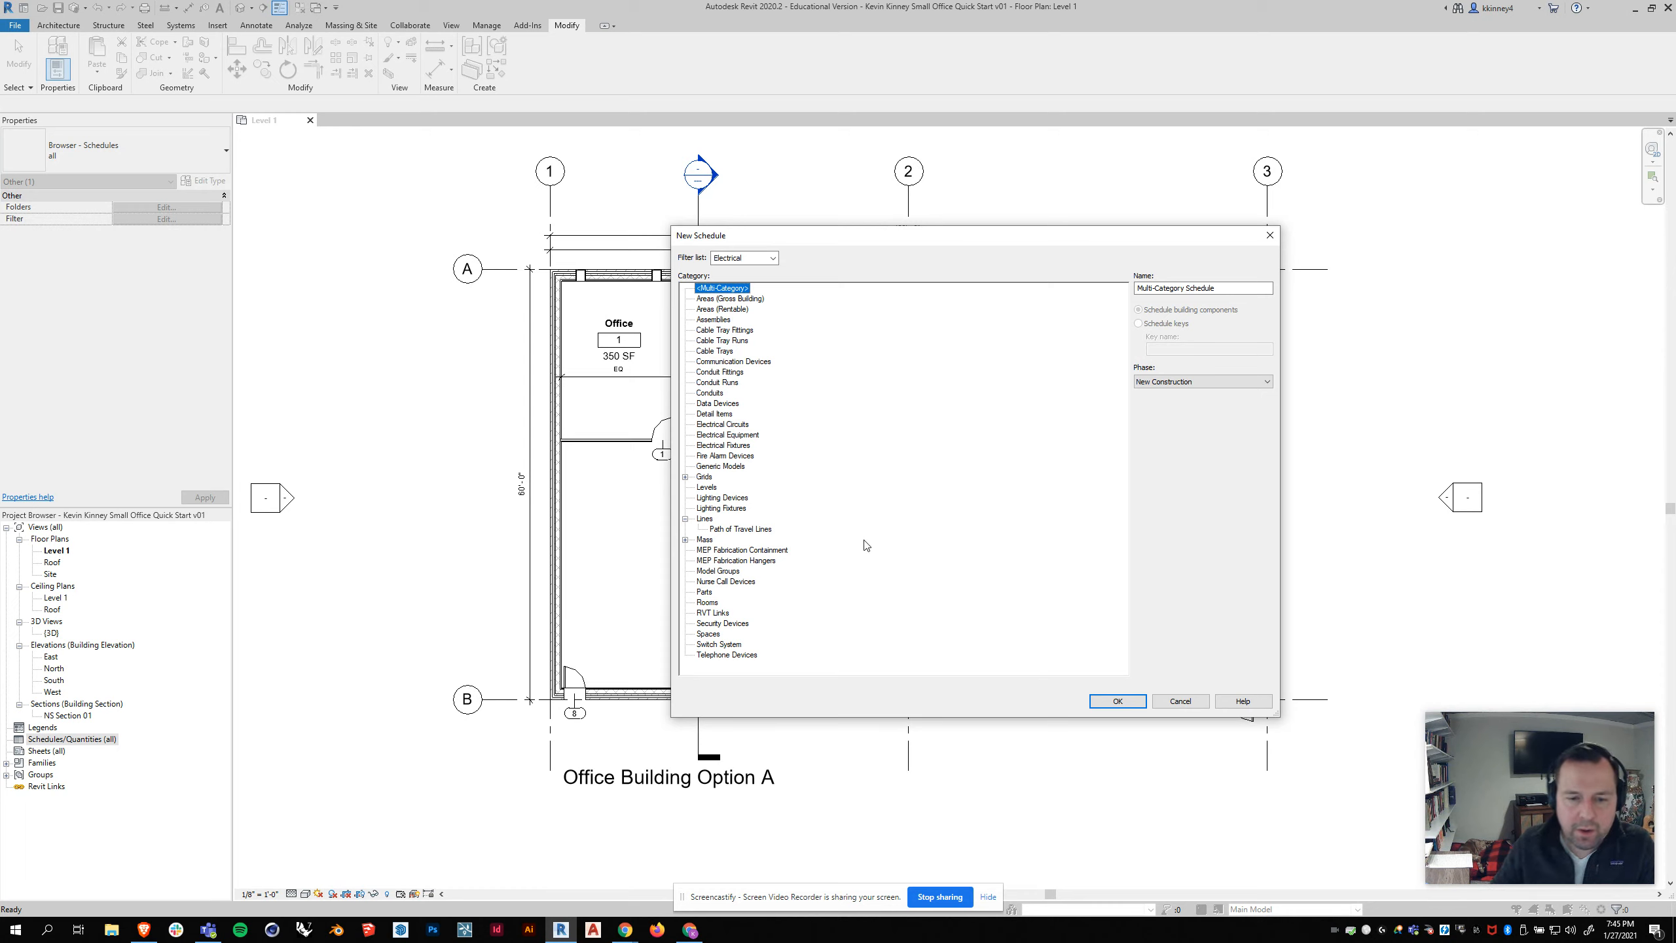
click(707, 602)
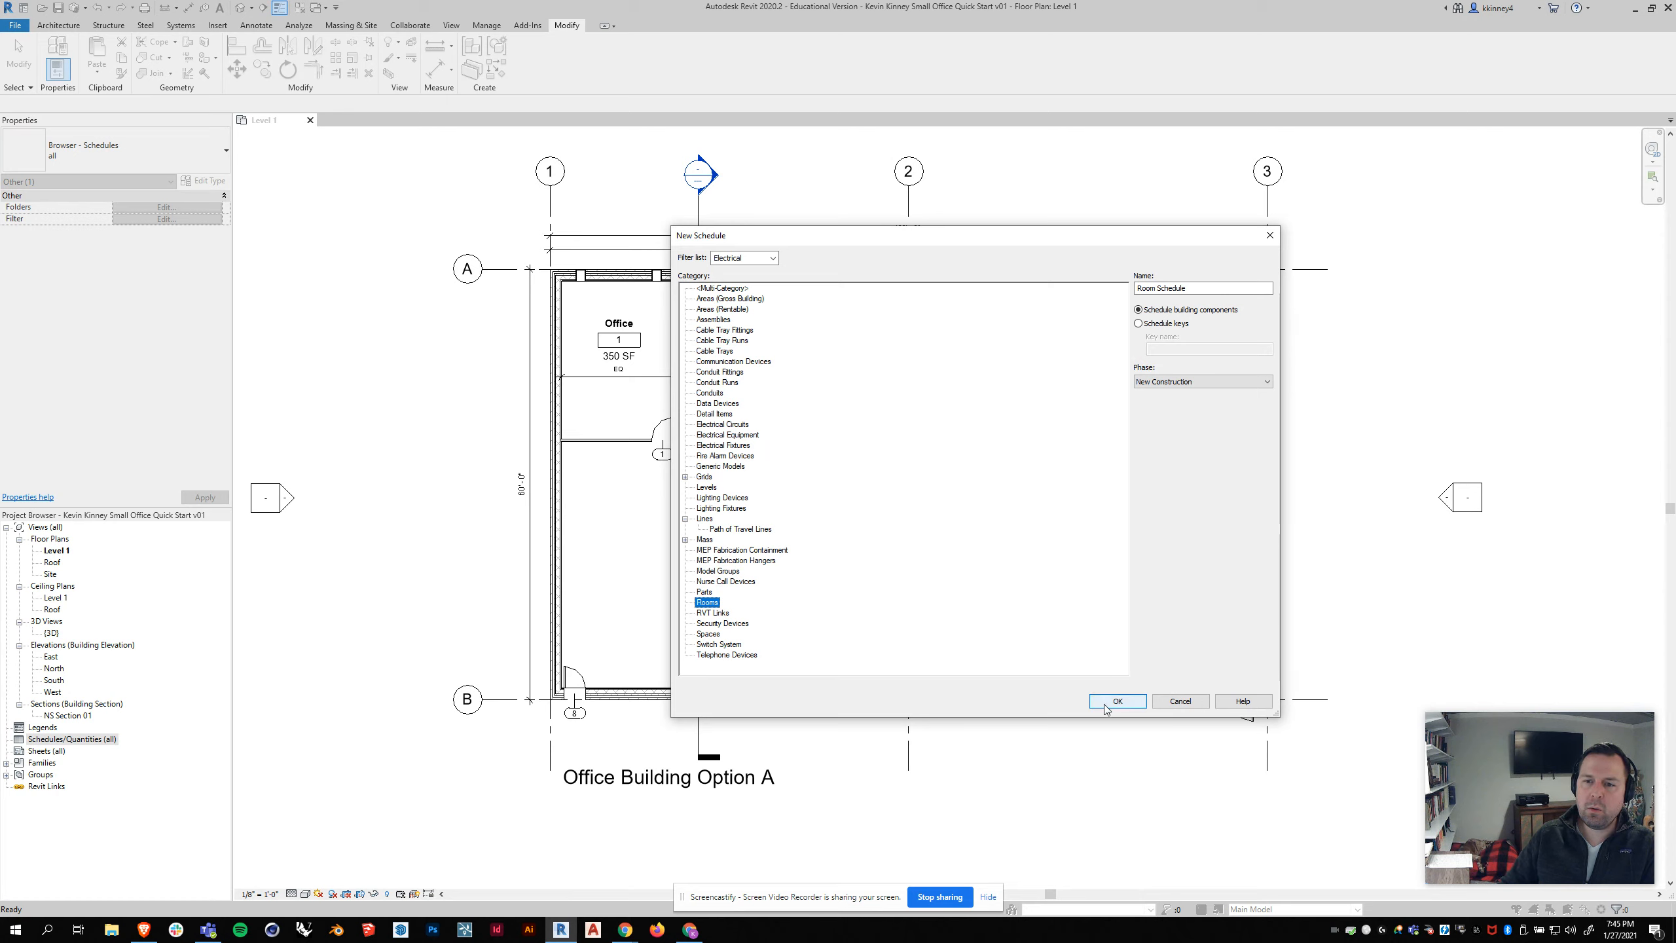
click(1125, 708)
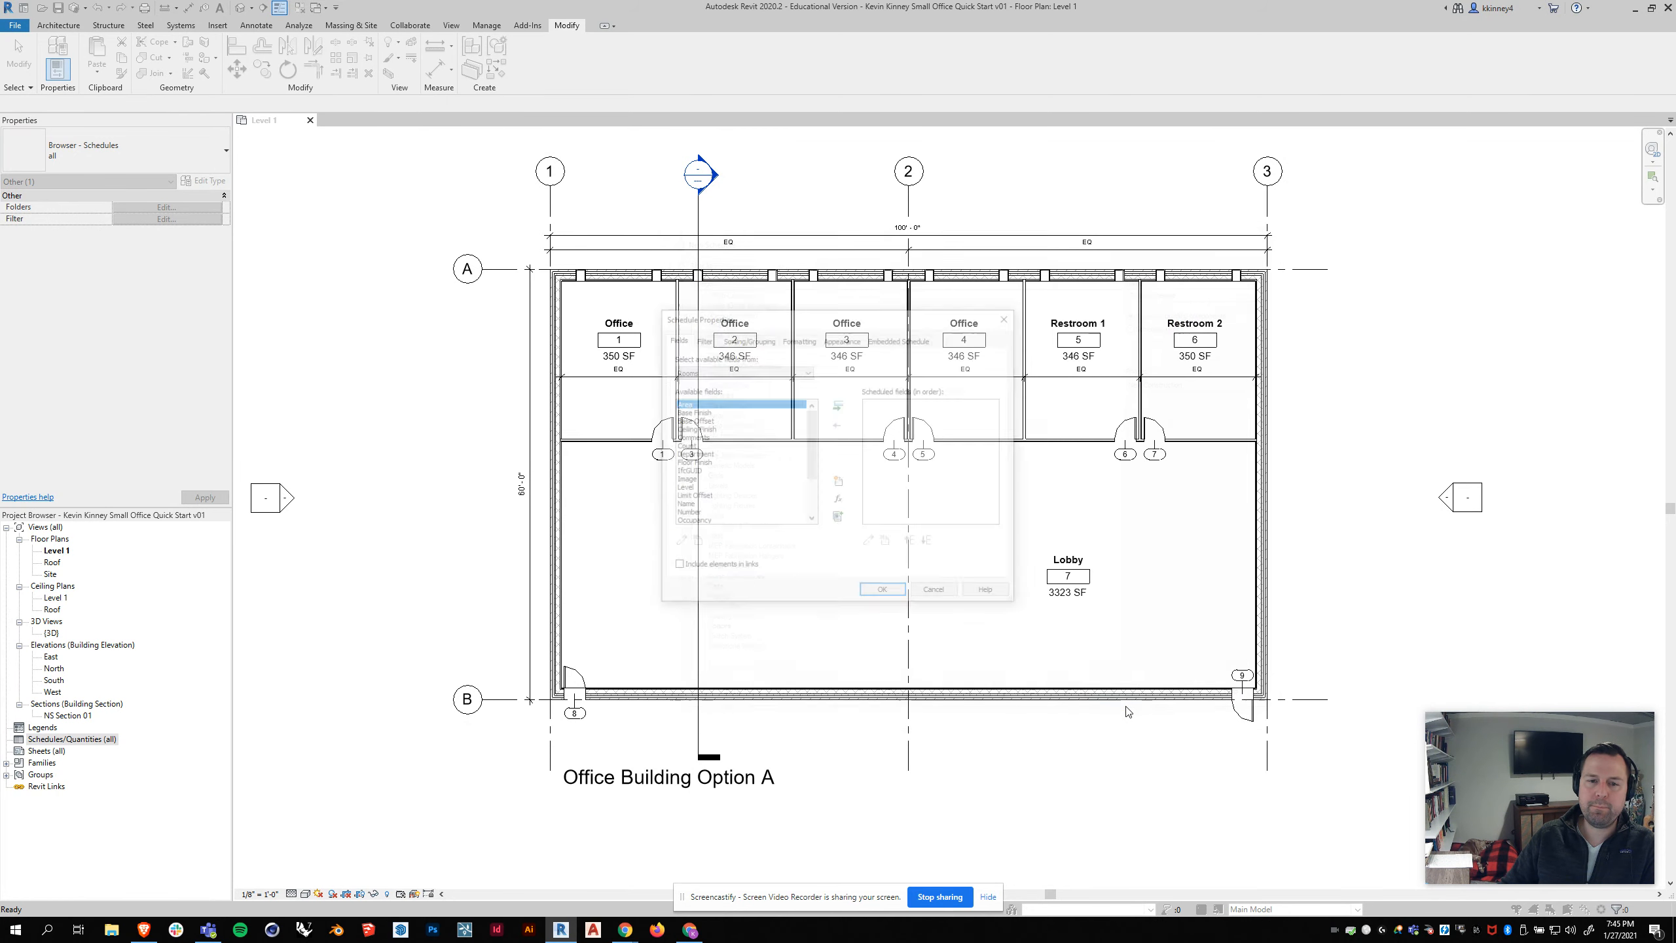
Step: Enlarge the schedule properties dialog and add the Area, Base Finish and Ceiling Finish fields to the room schedule
drag(821, 322, 819, 273)
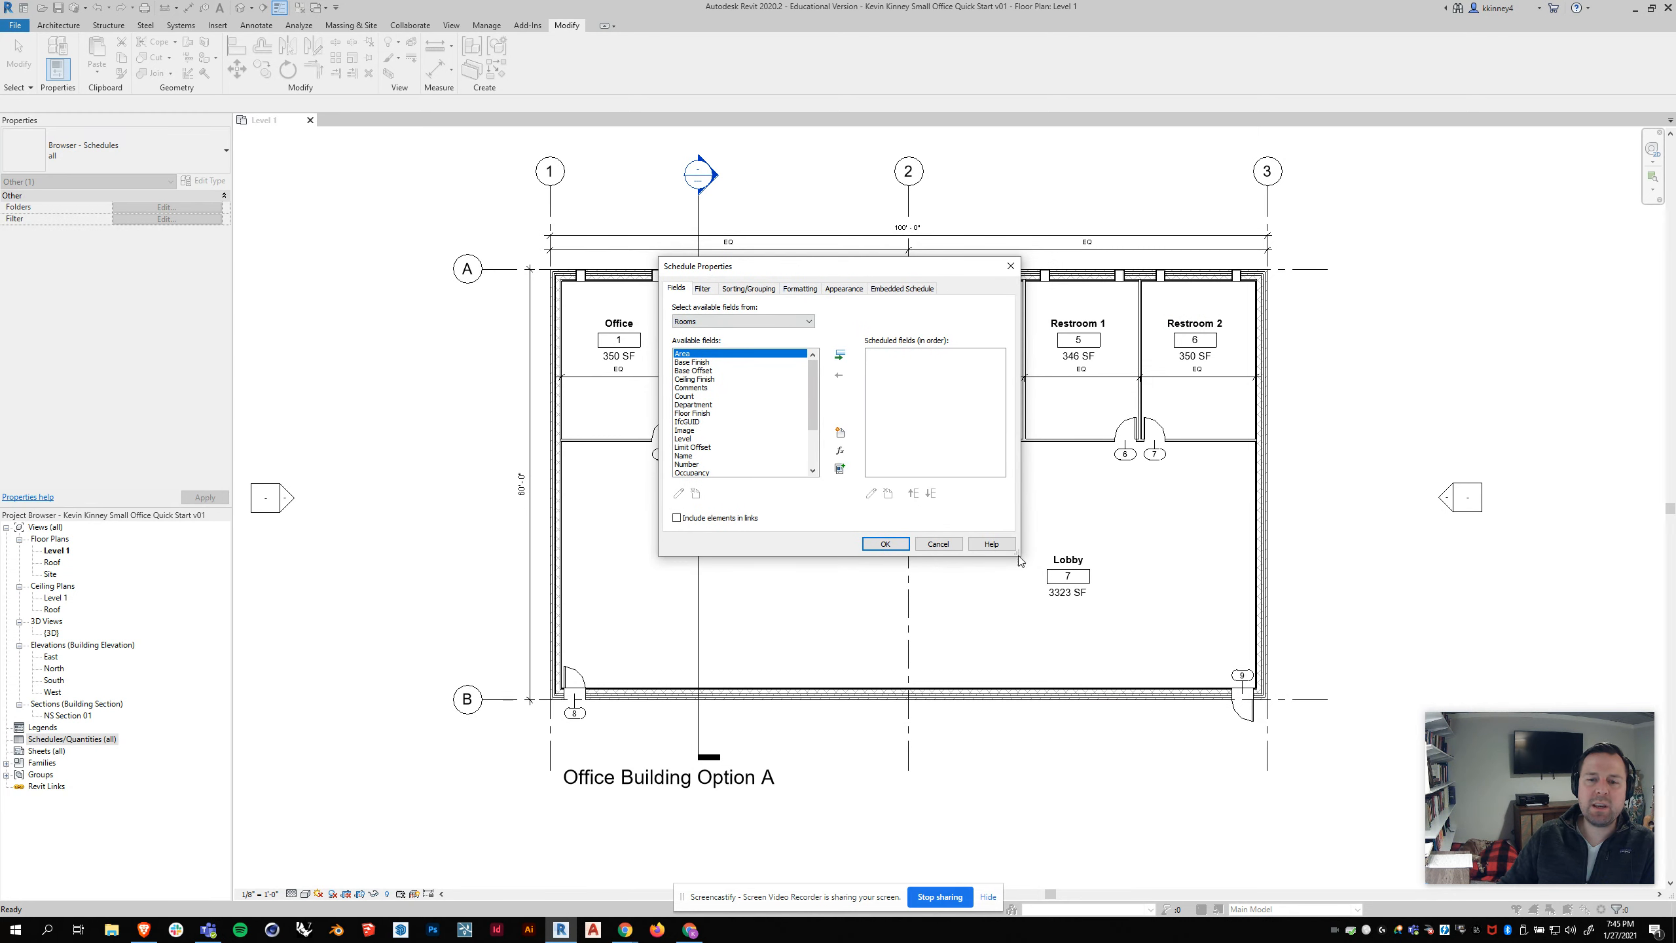
drag(1021, 552, 1112, 552)
drag(727, 556, 751, 621)
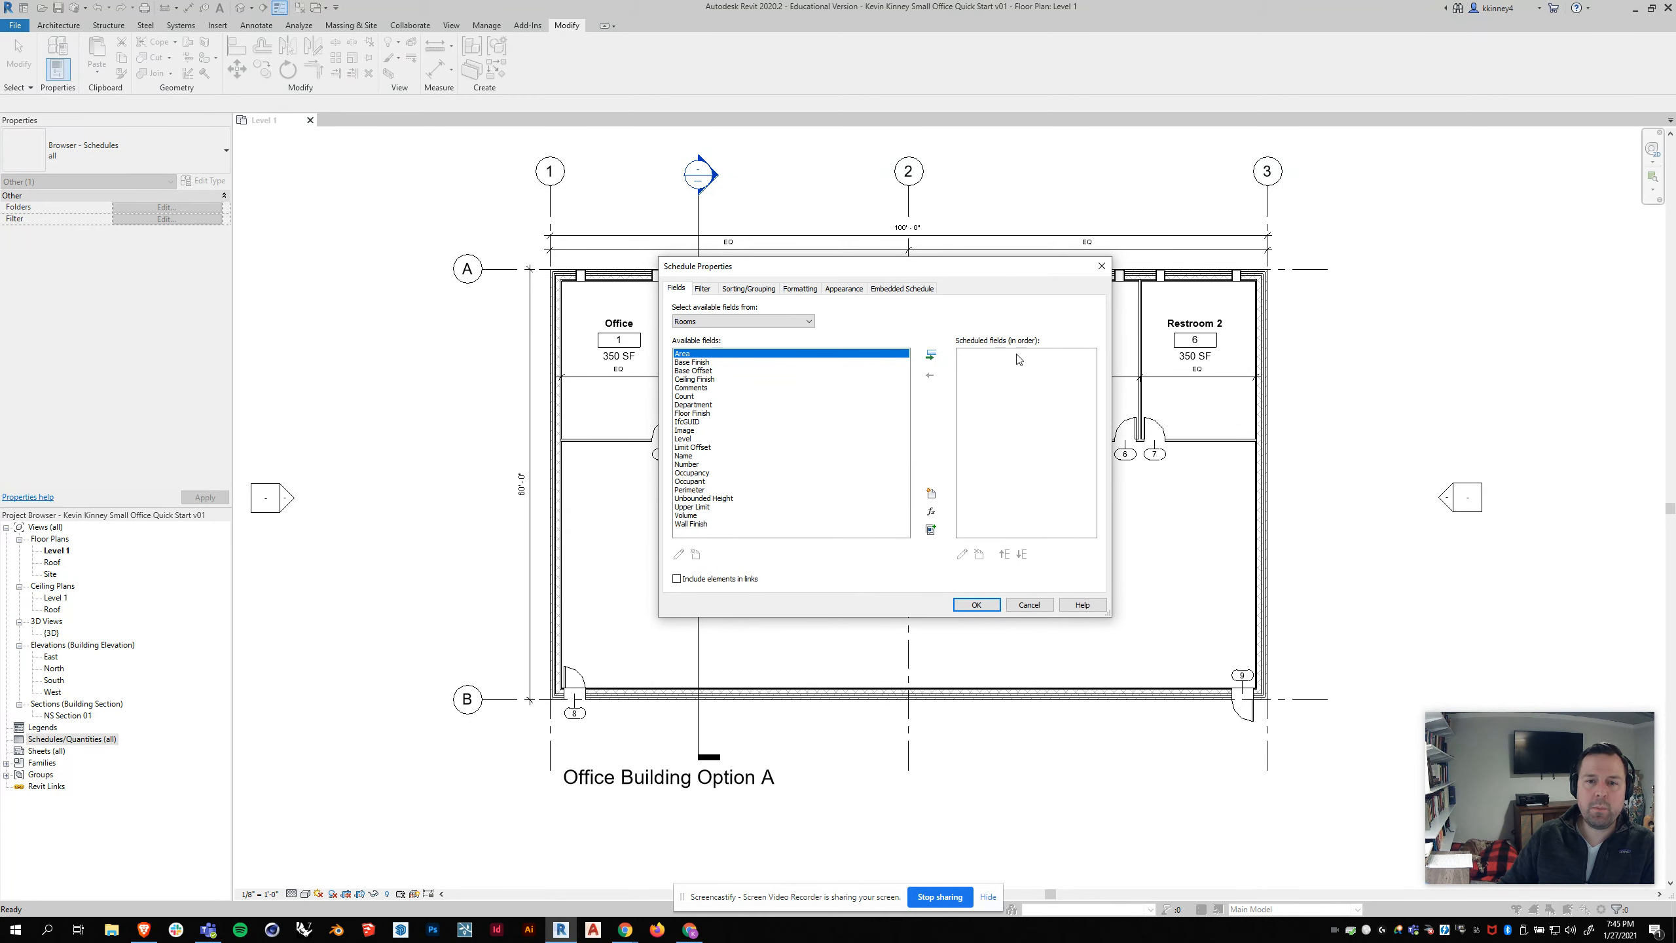
click(931, 357)
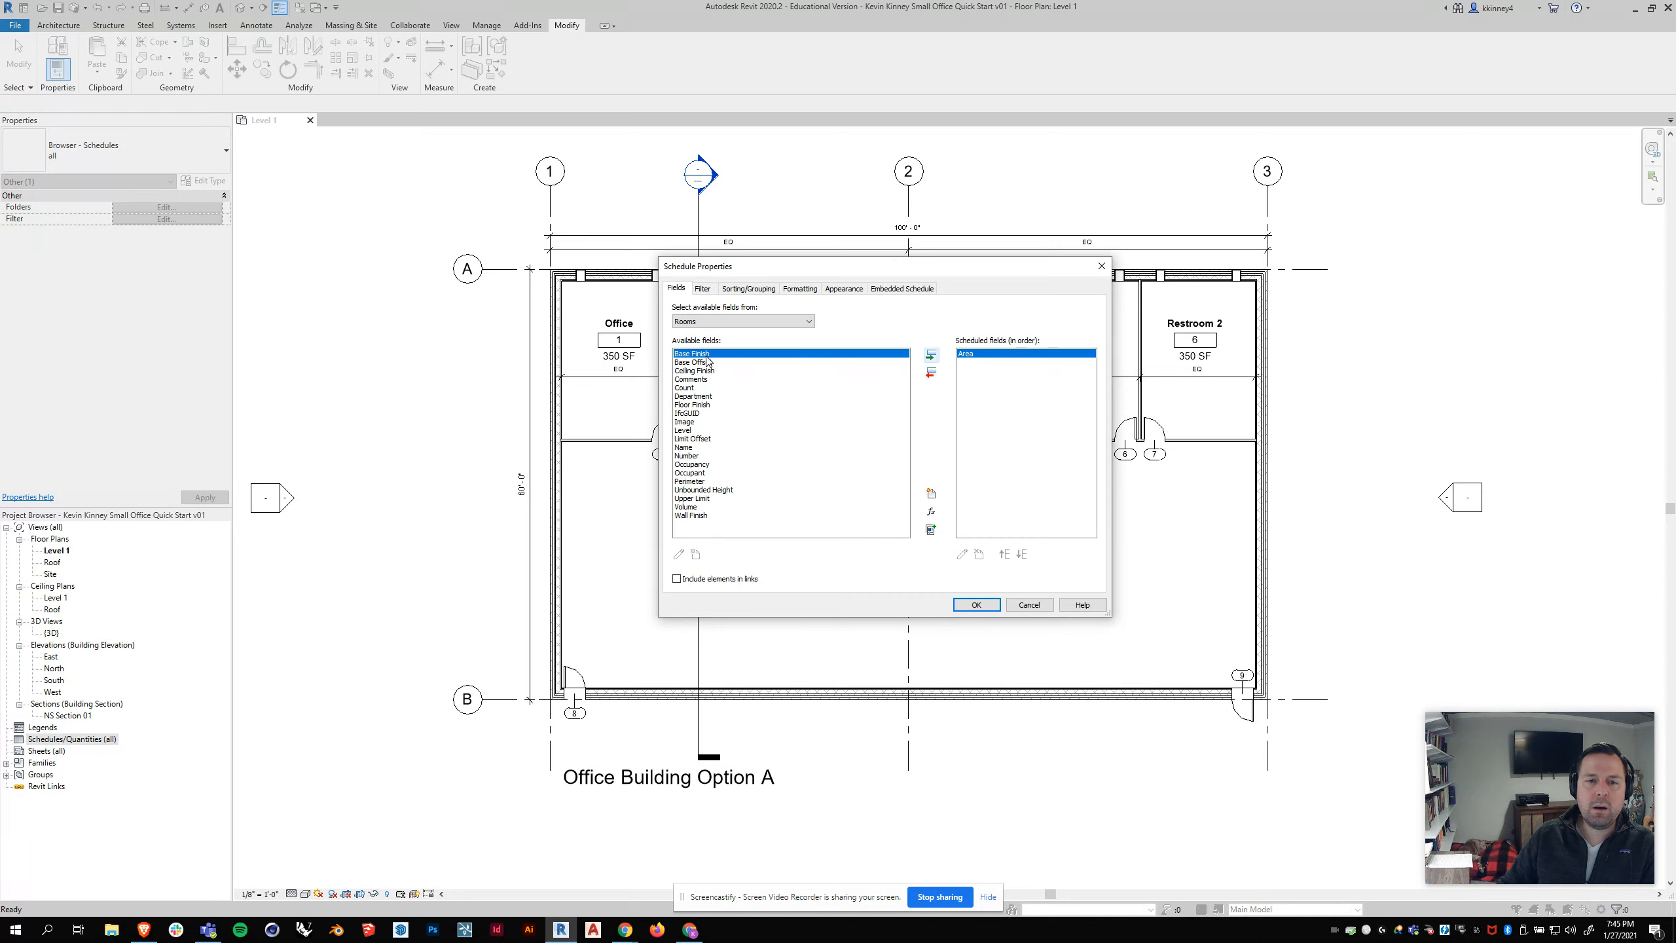
click(930, 357)
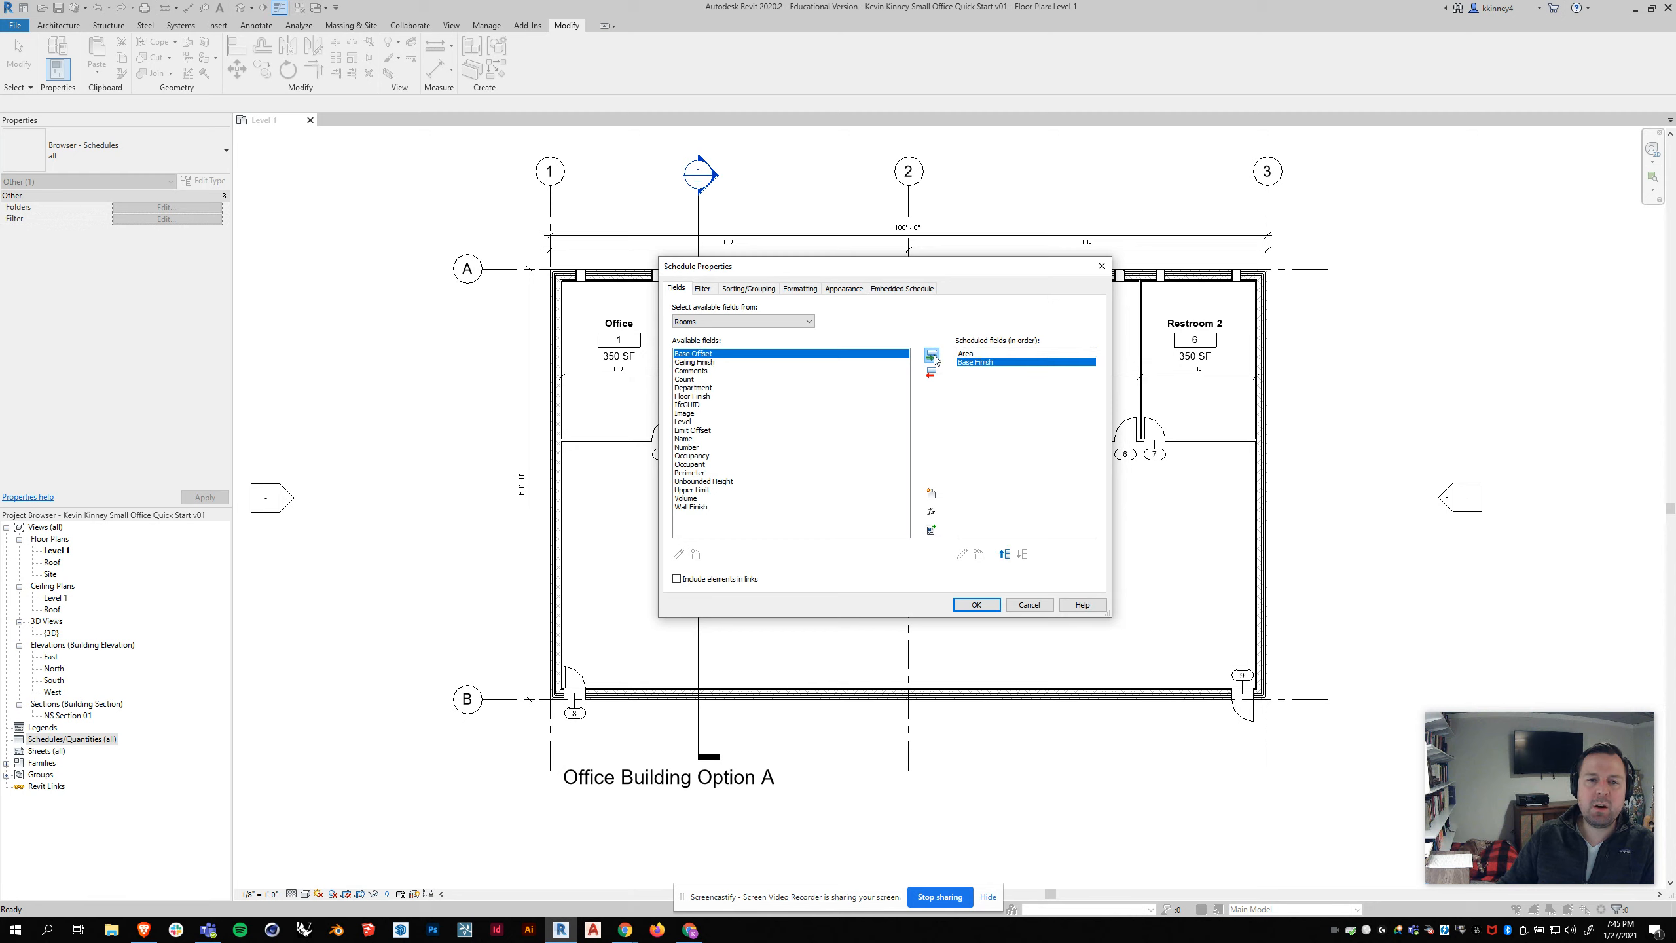
click(713, 363)
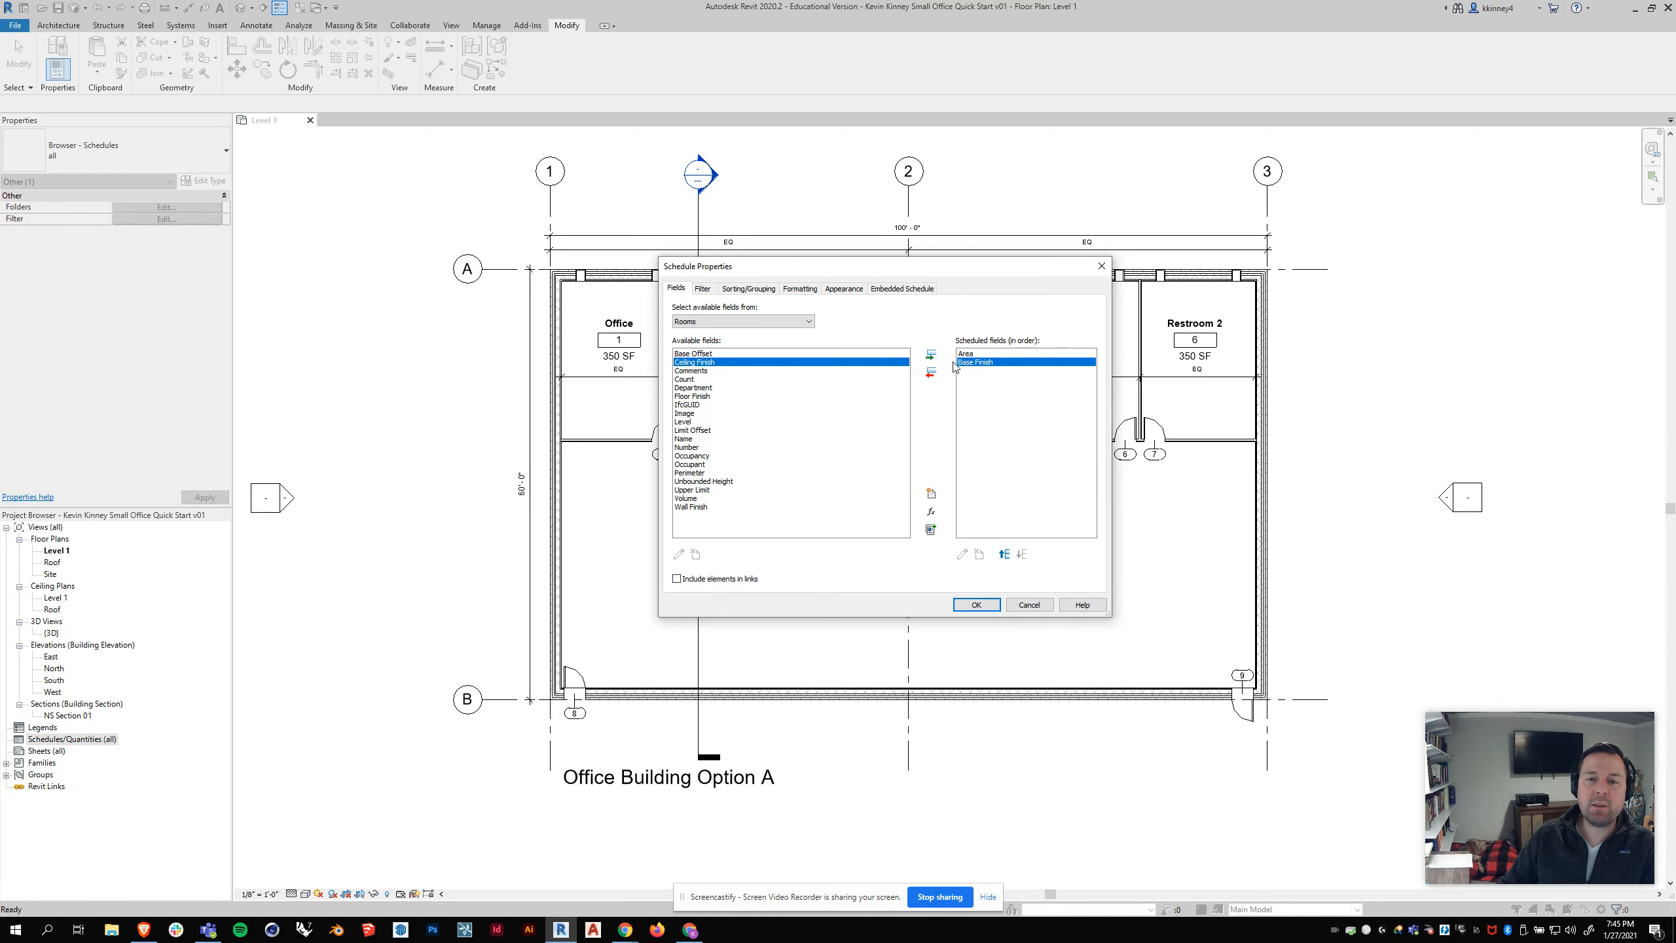
click(931, 355)
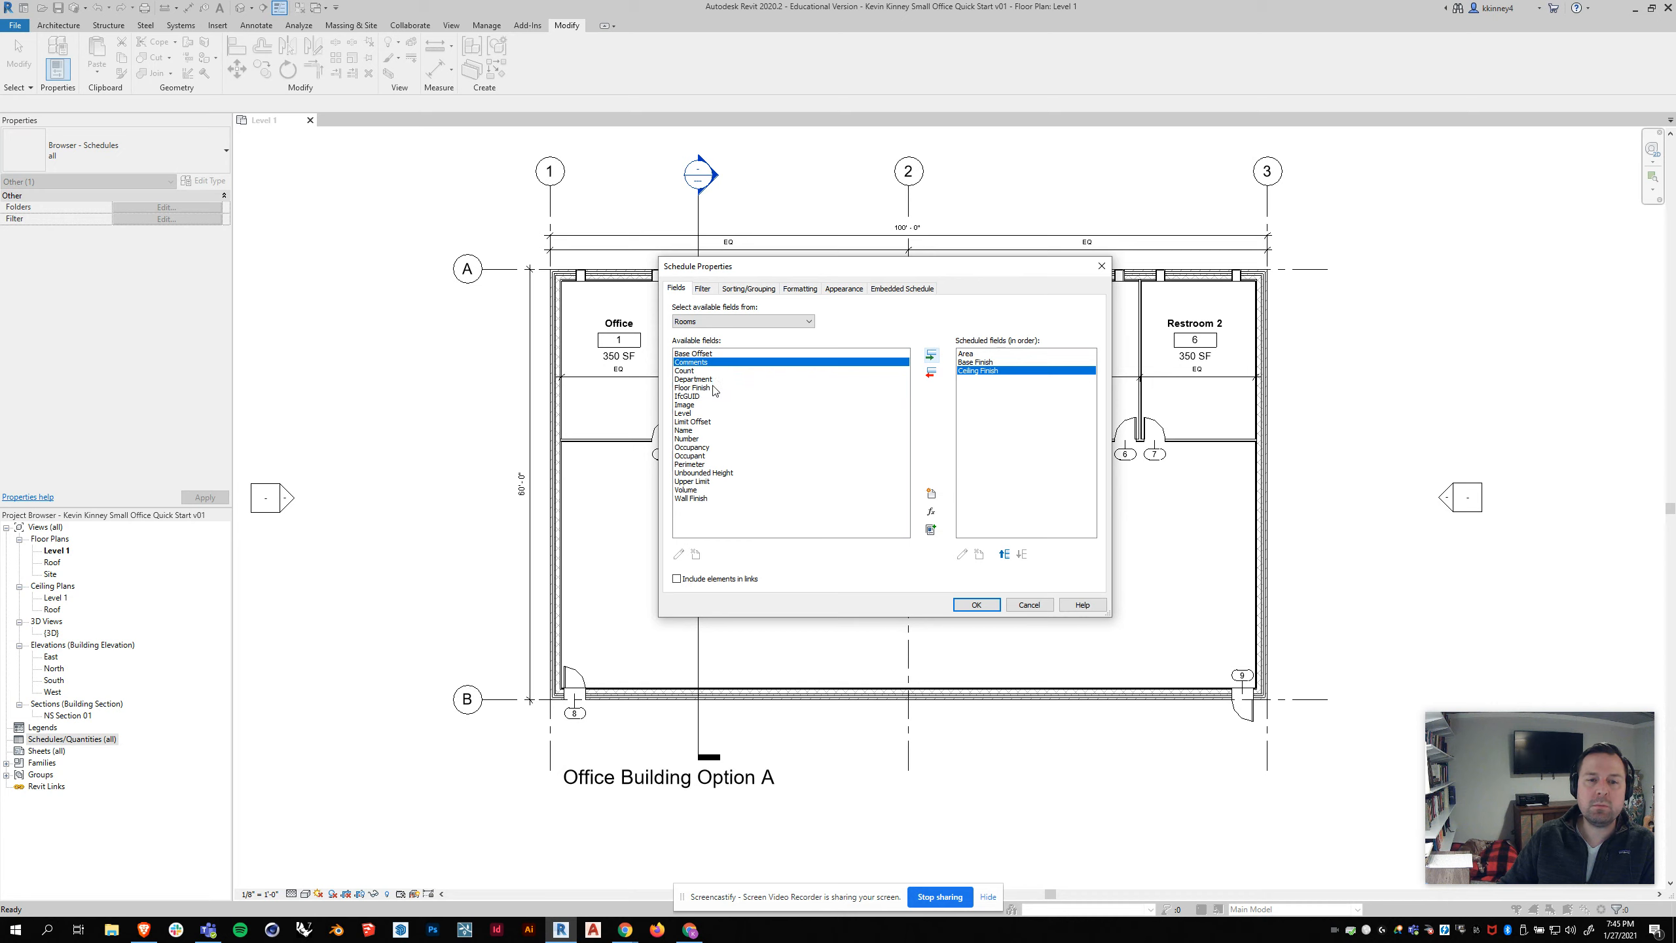
Step: Add the Name and Number fields to the room schedule after the finish fields
click(685, 430)
click(931, 355)
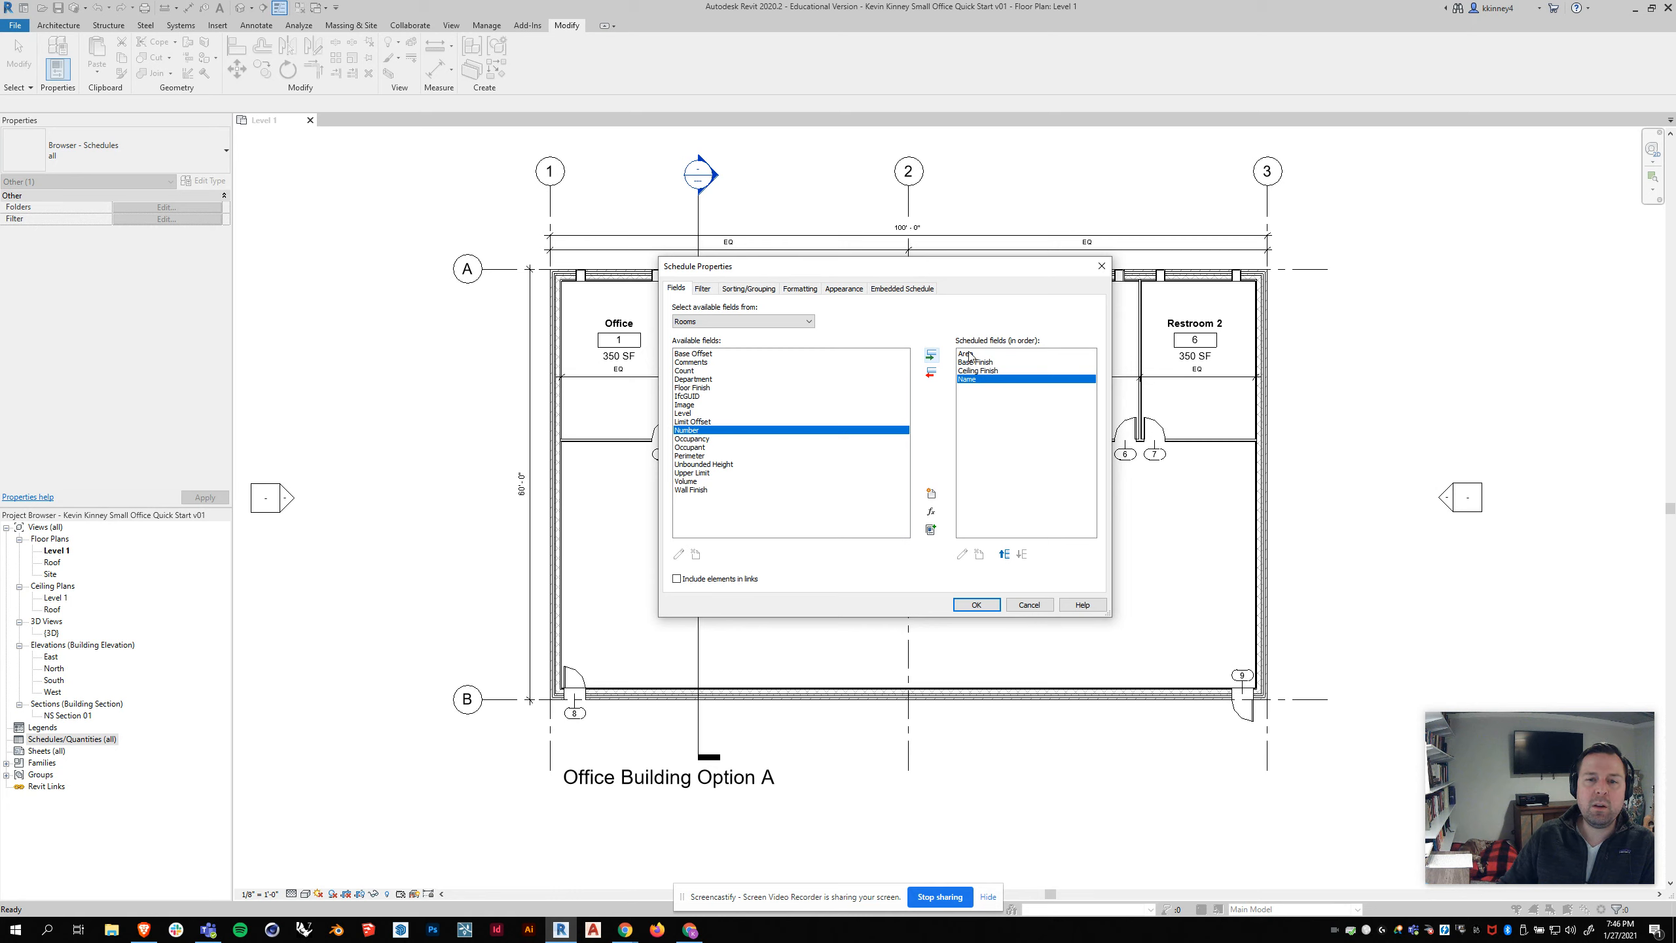
click(931, 356)
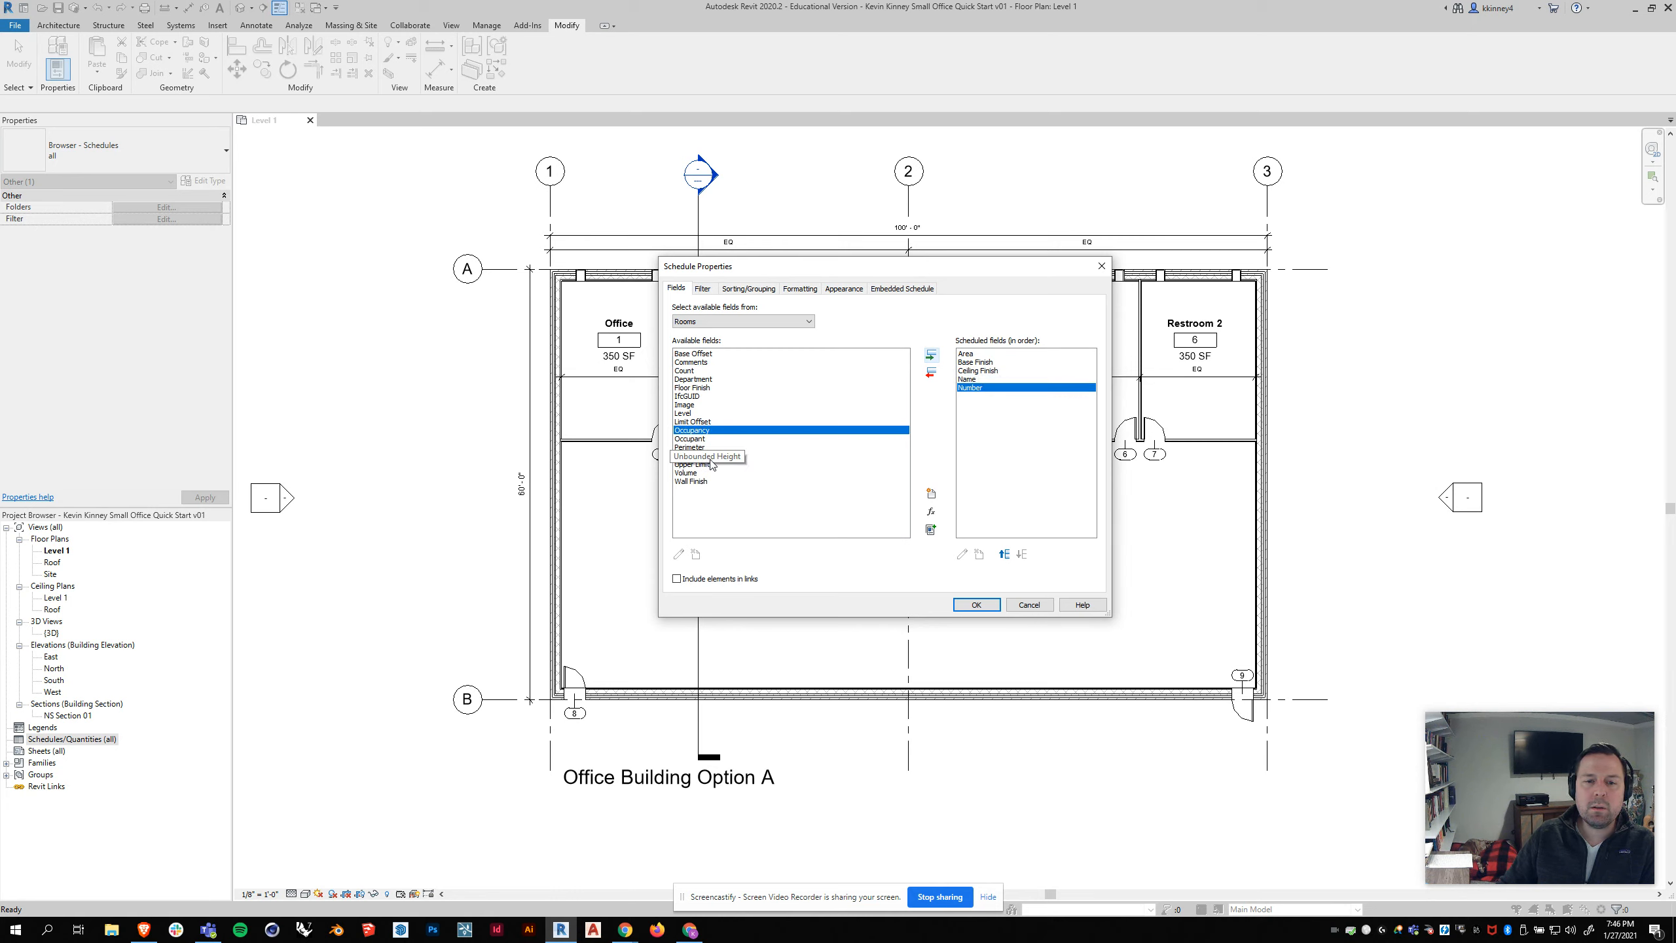
Step: Add the Wall Finish field to the room schedule and place it between Base Finish and Ceiling Finish
click(699, 481)
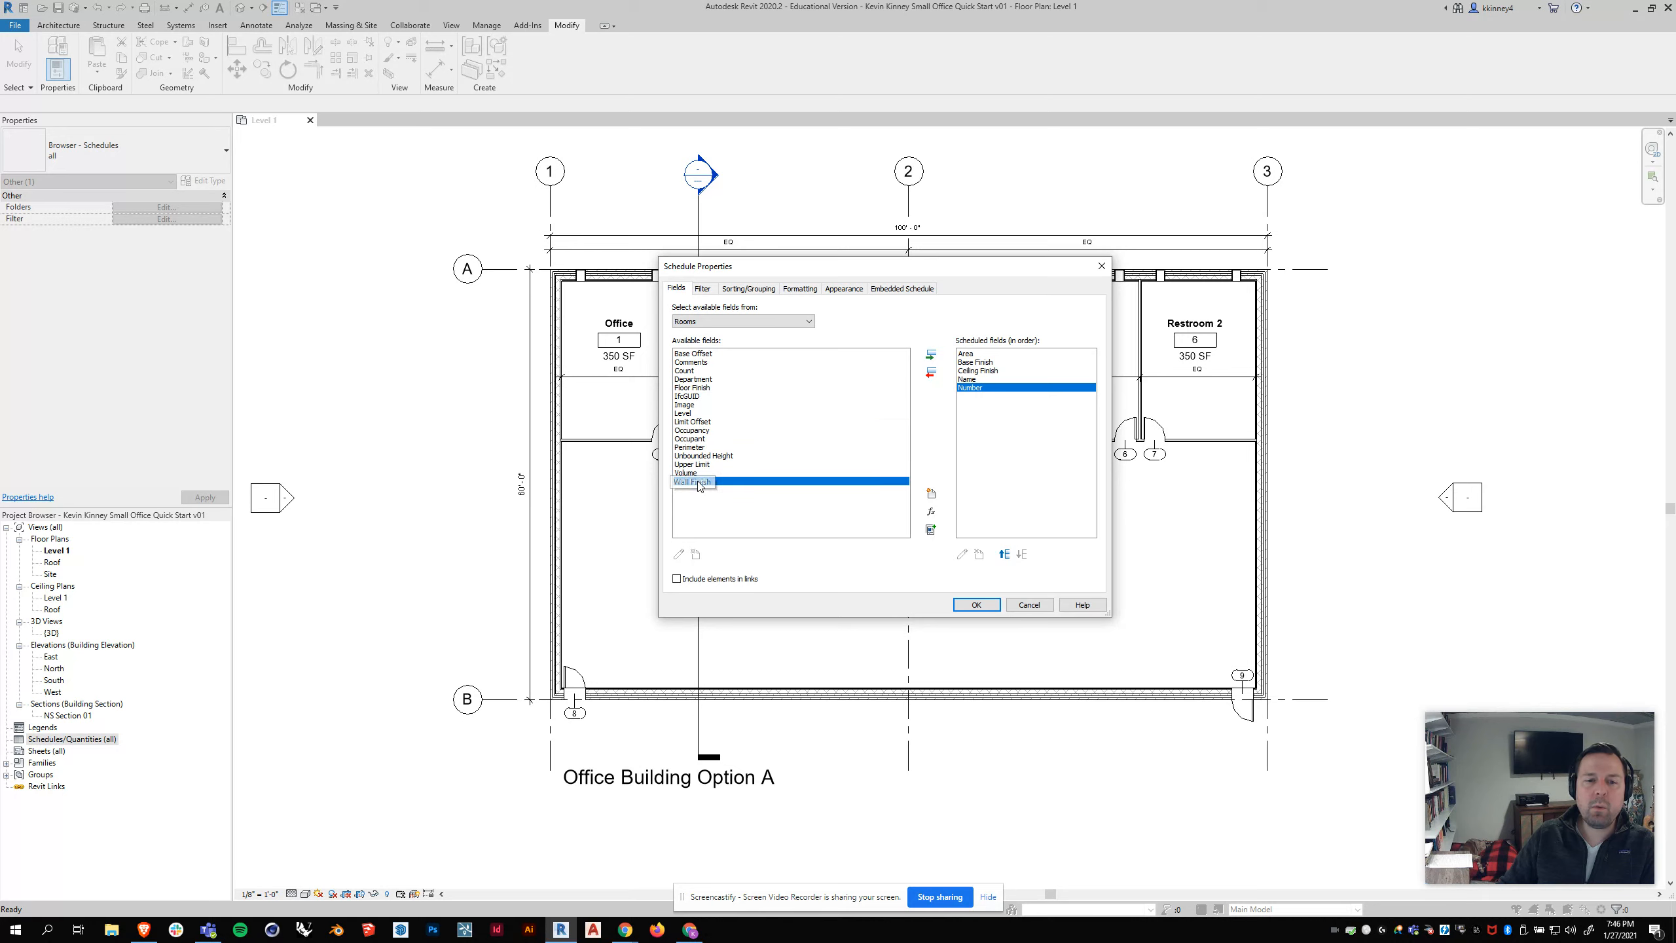
click(931, 356)
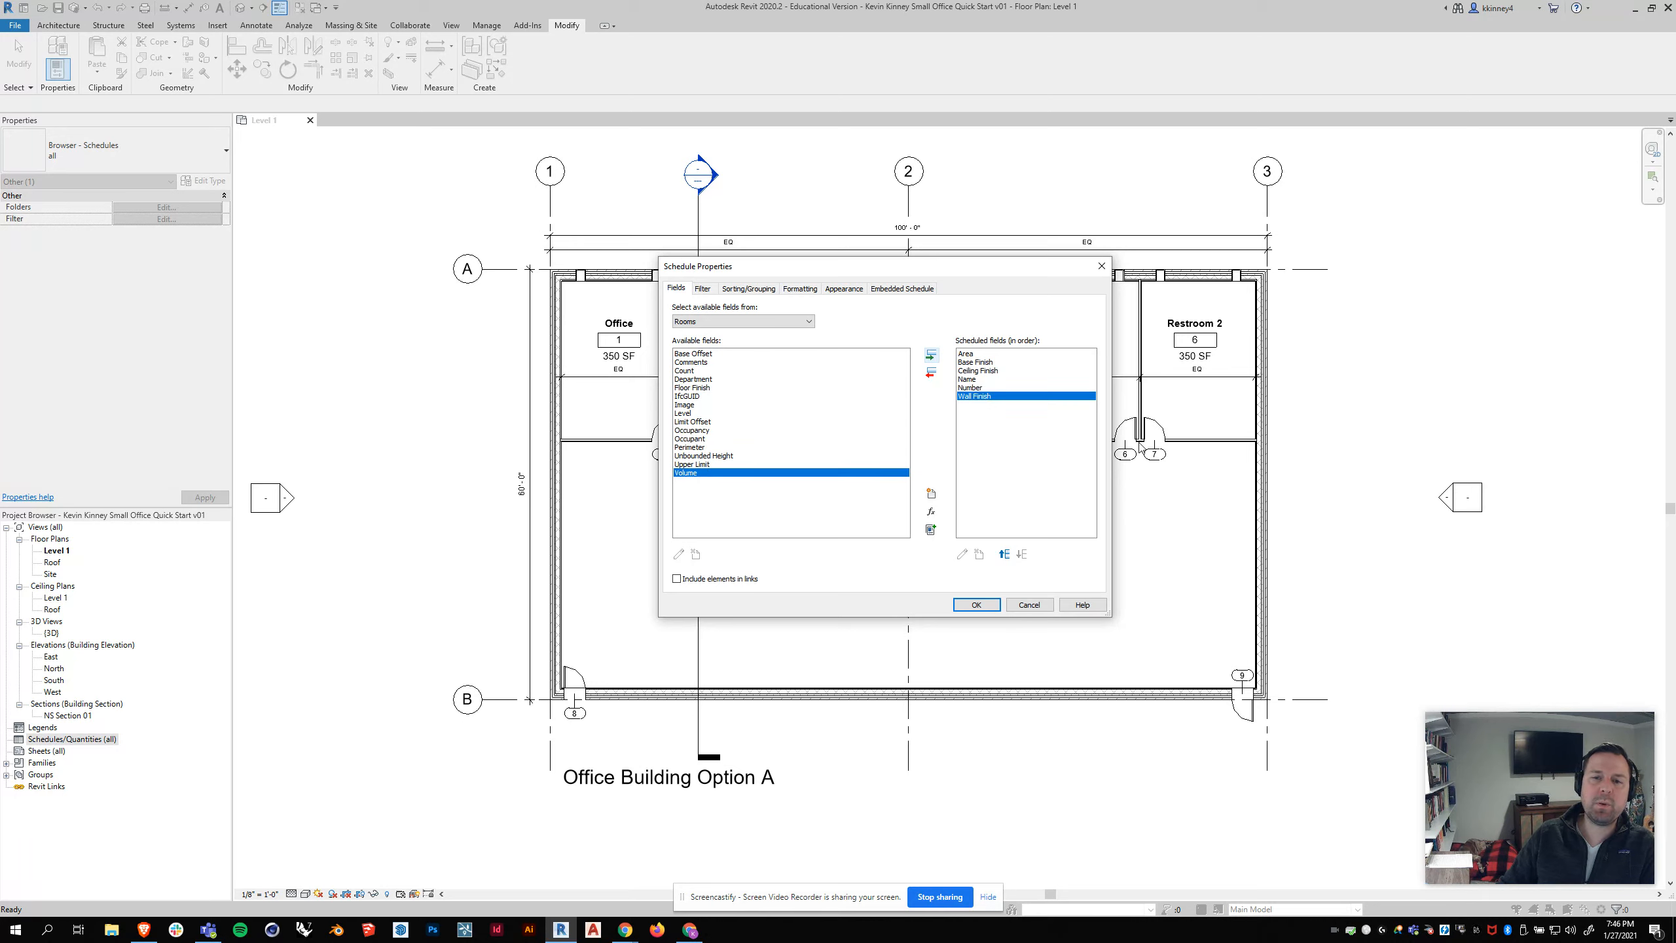
click(970, 354)
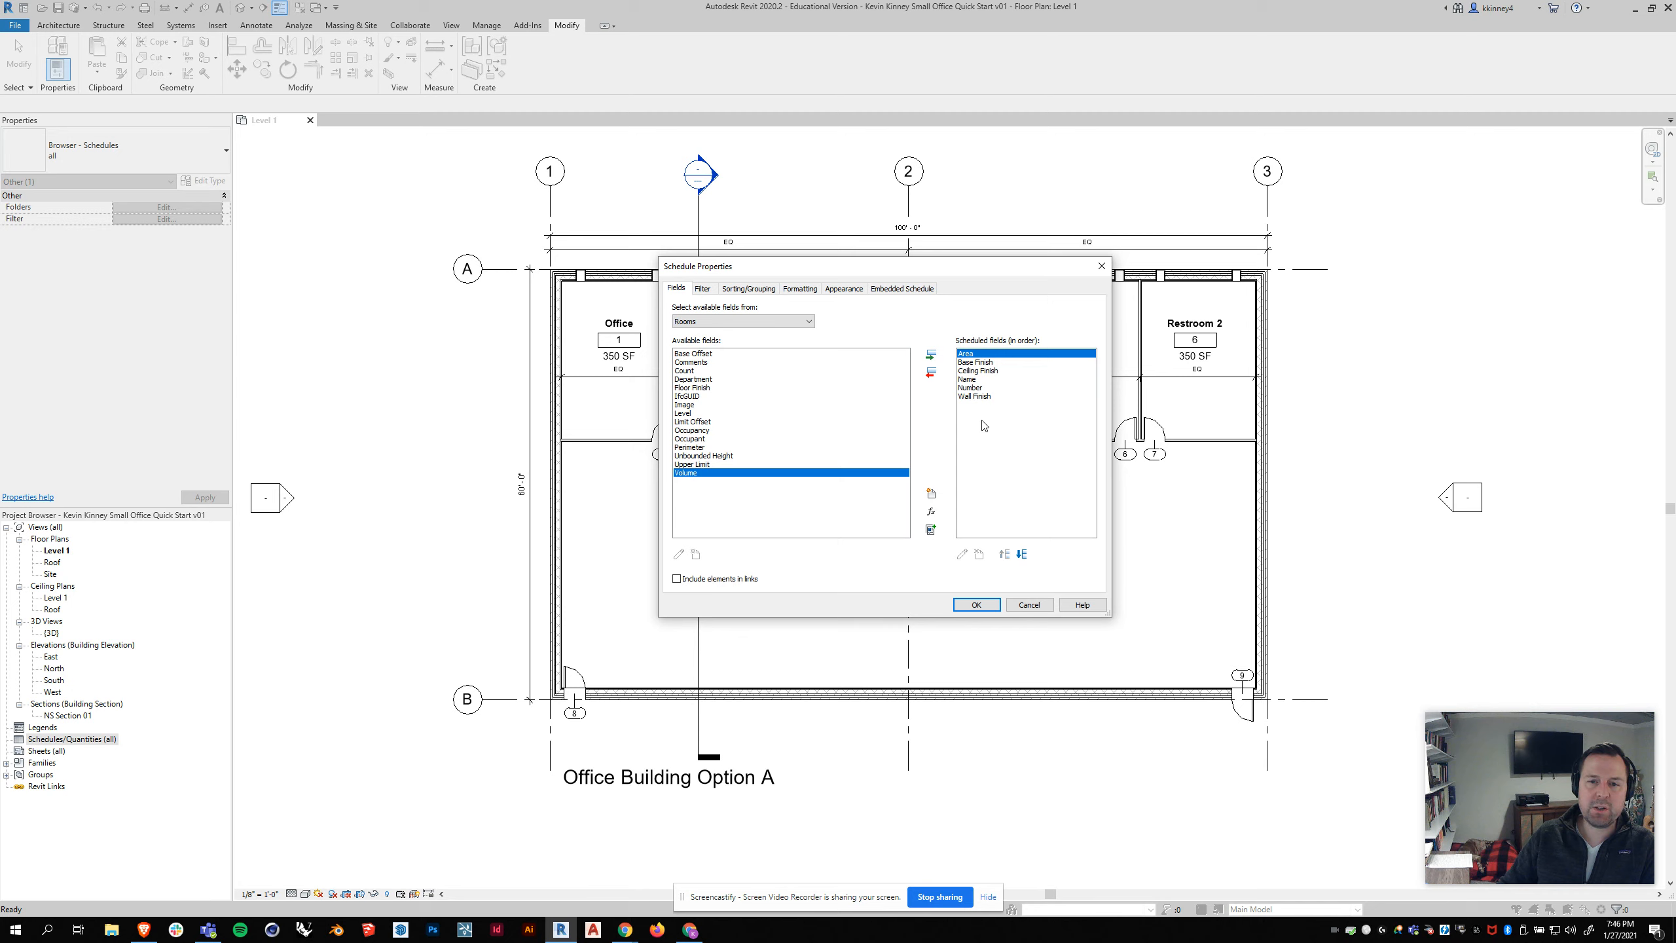
click(980, 396)
click(1005, 554)
click(1005, 555)
click(1005, 554)
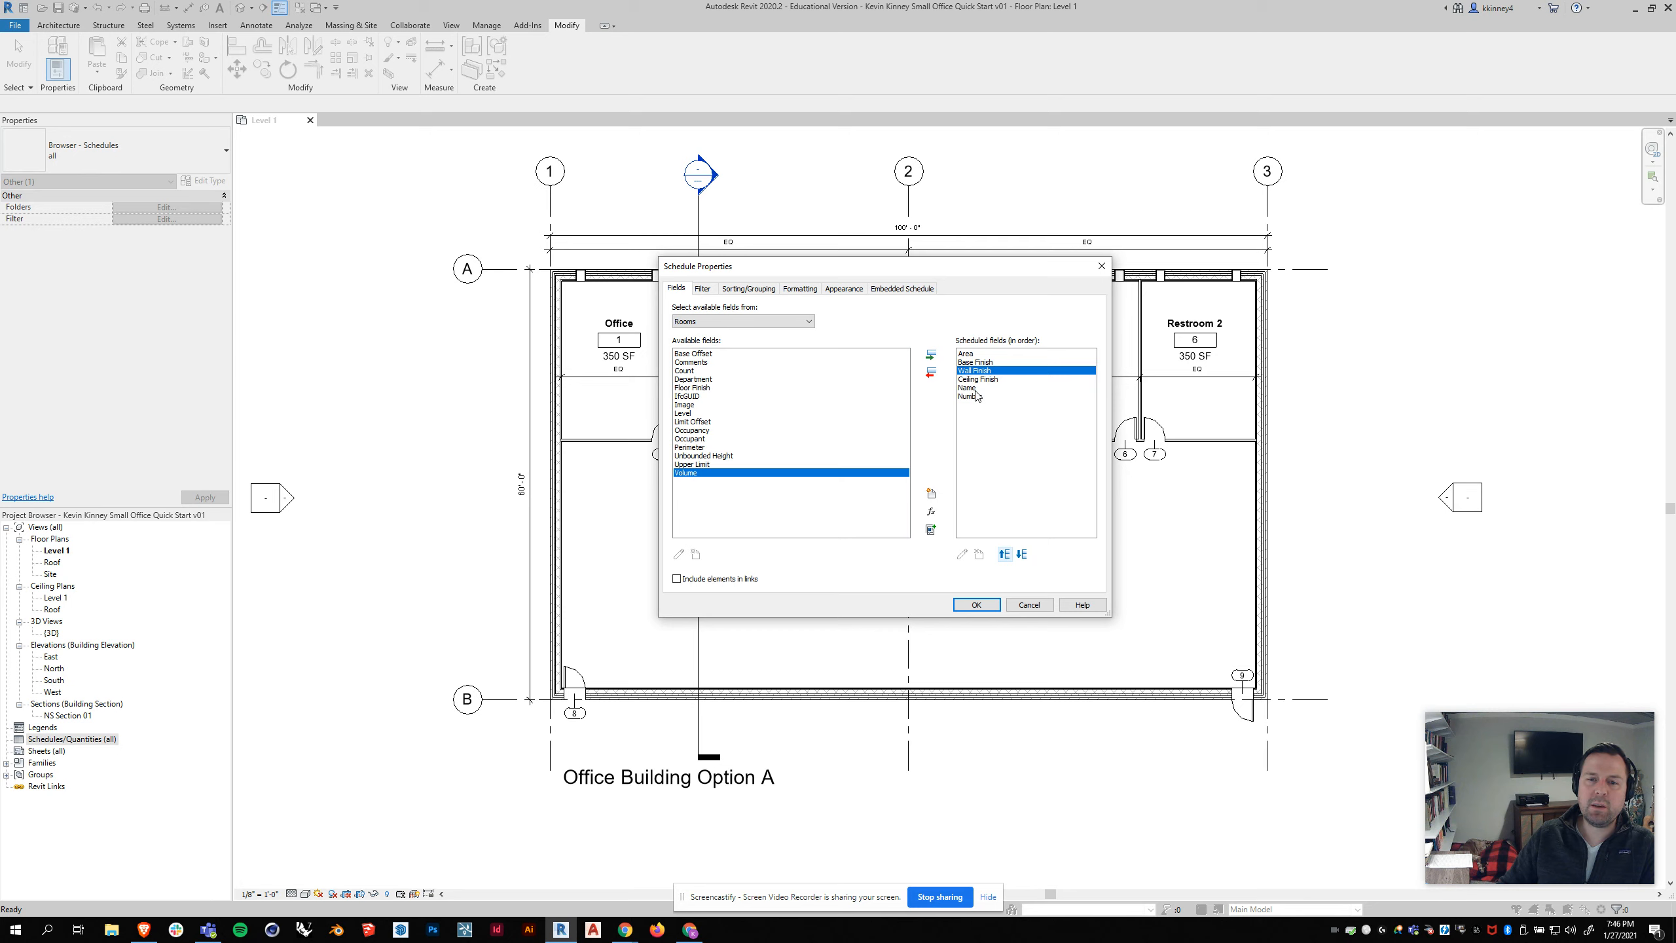
Step: Move the Name field up to the first position in the room schedule's field order
click(971, 389)
click(1005, 554)
click(1005, 554)
click(1005, 555)
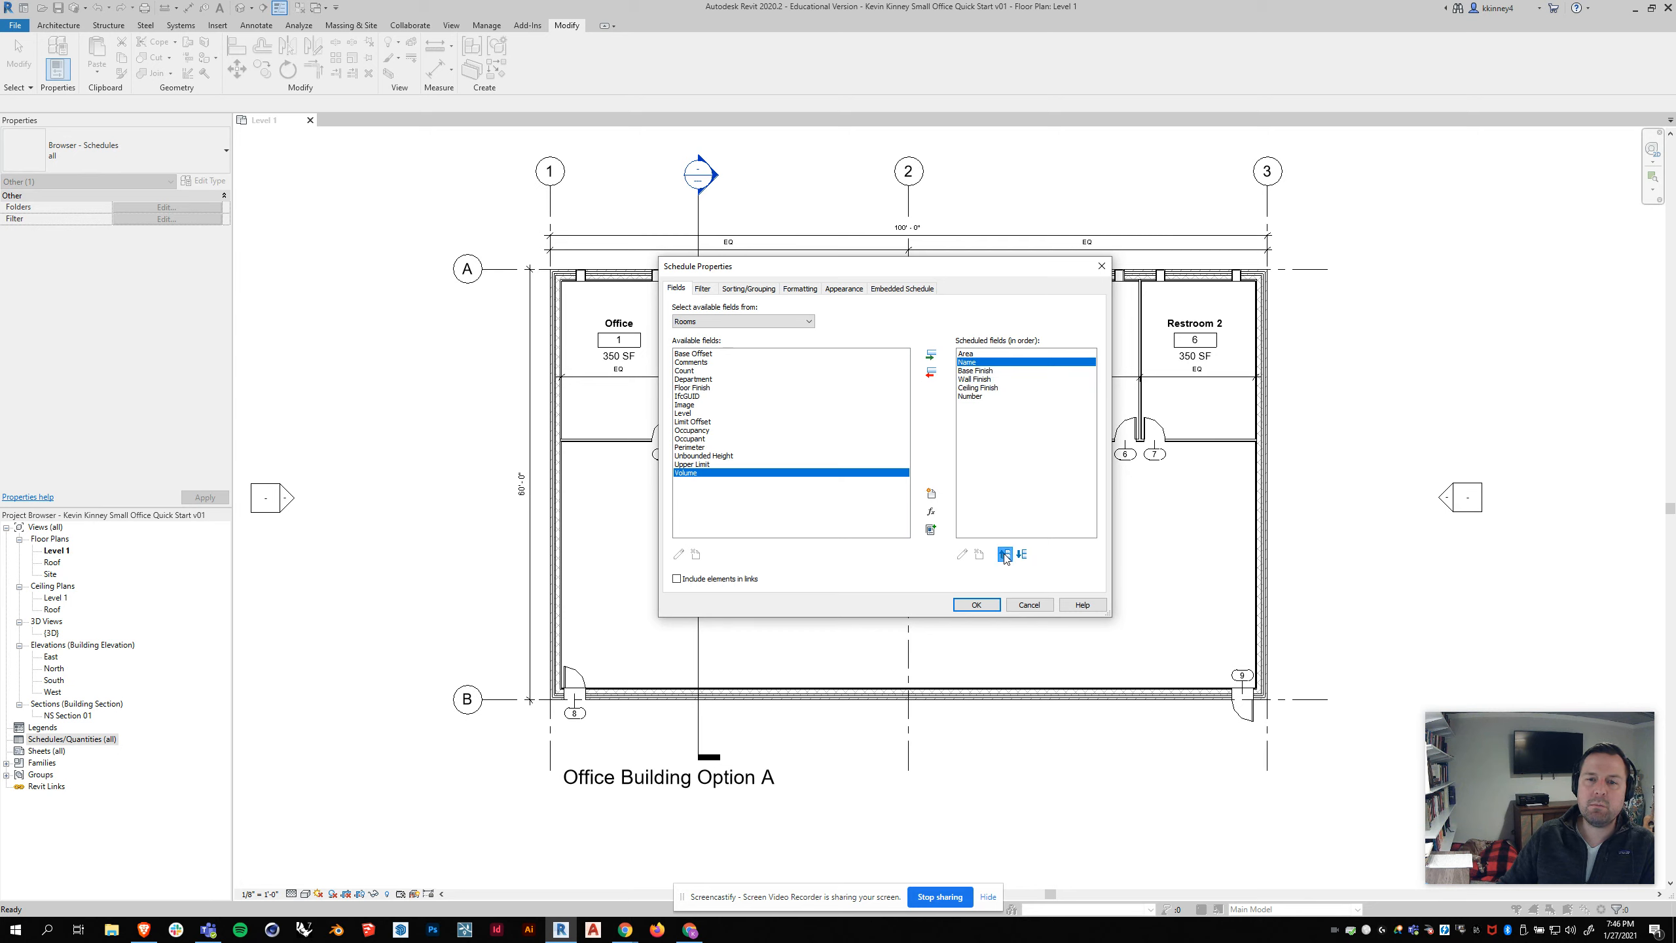
click(1005, 554)
Step: Move the Number field up to directly after Name and generate the room schedule
click(969, 396)
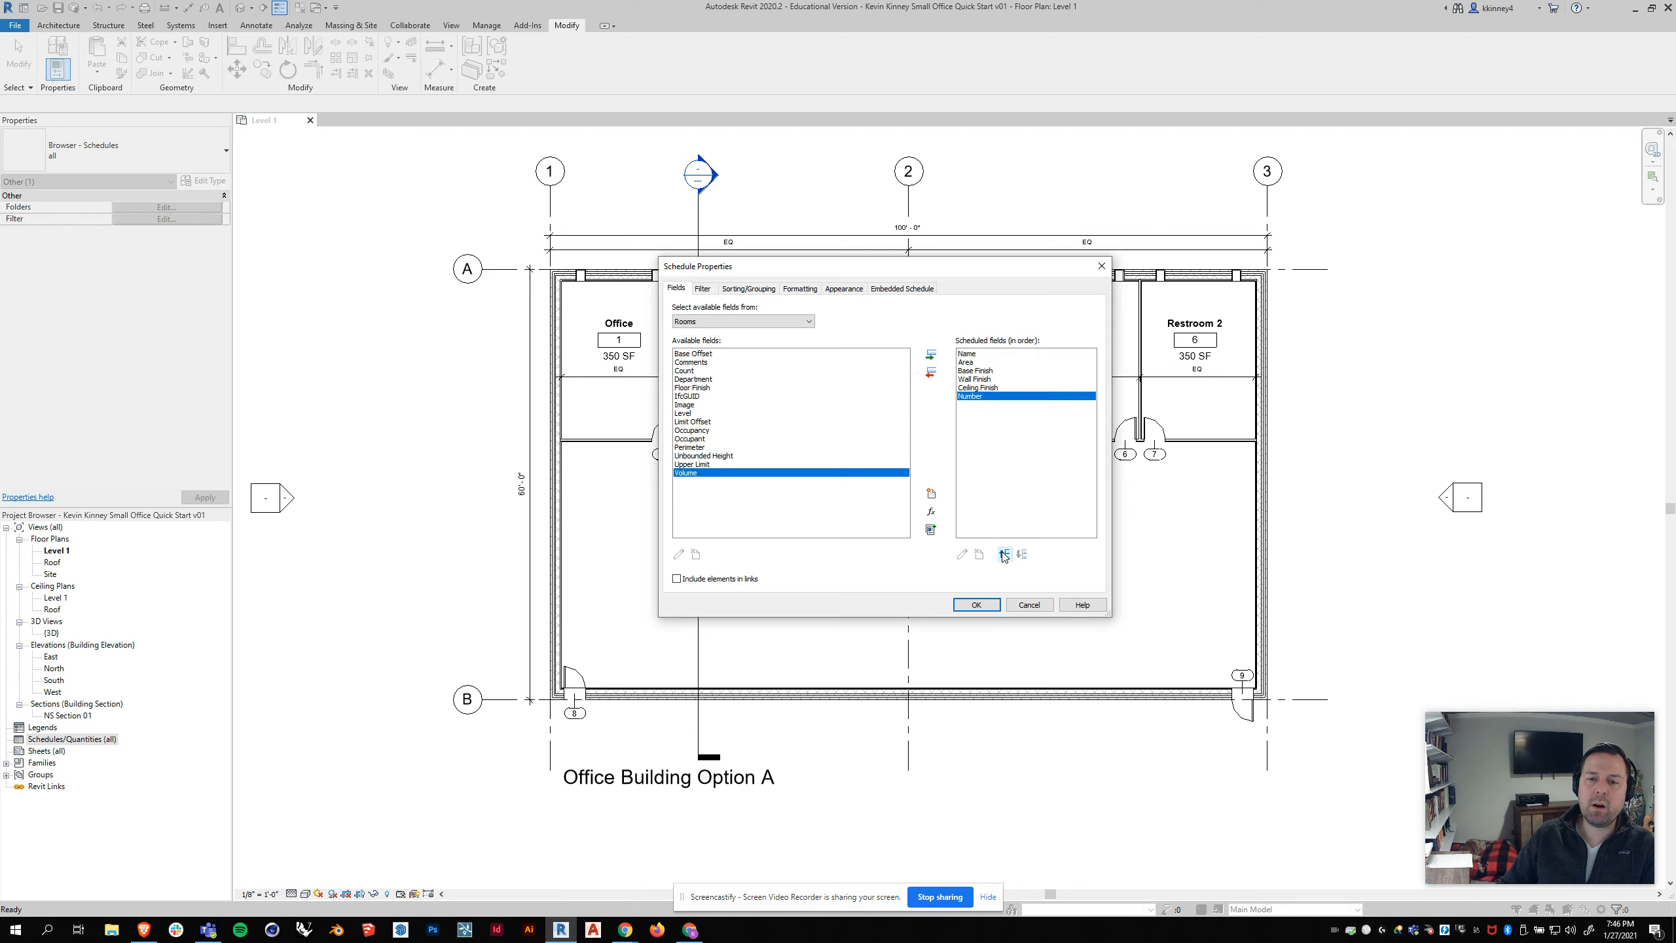
click(1004, 554)
click(1005, 554)
click(1004, 554)
click(1004, 554)
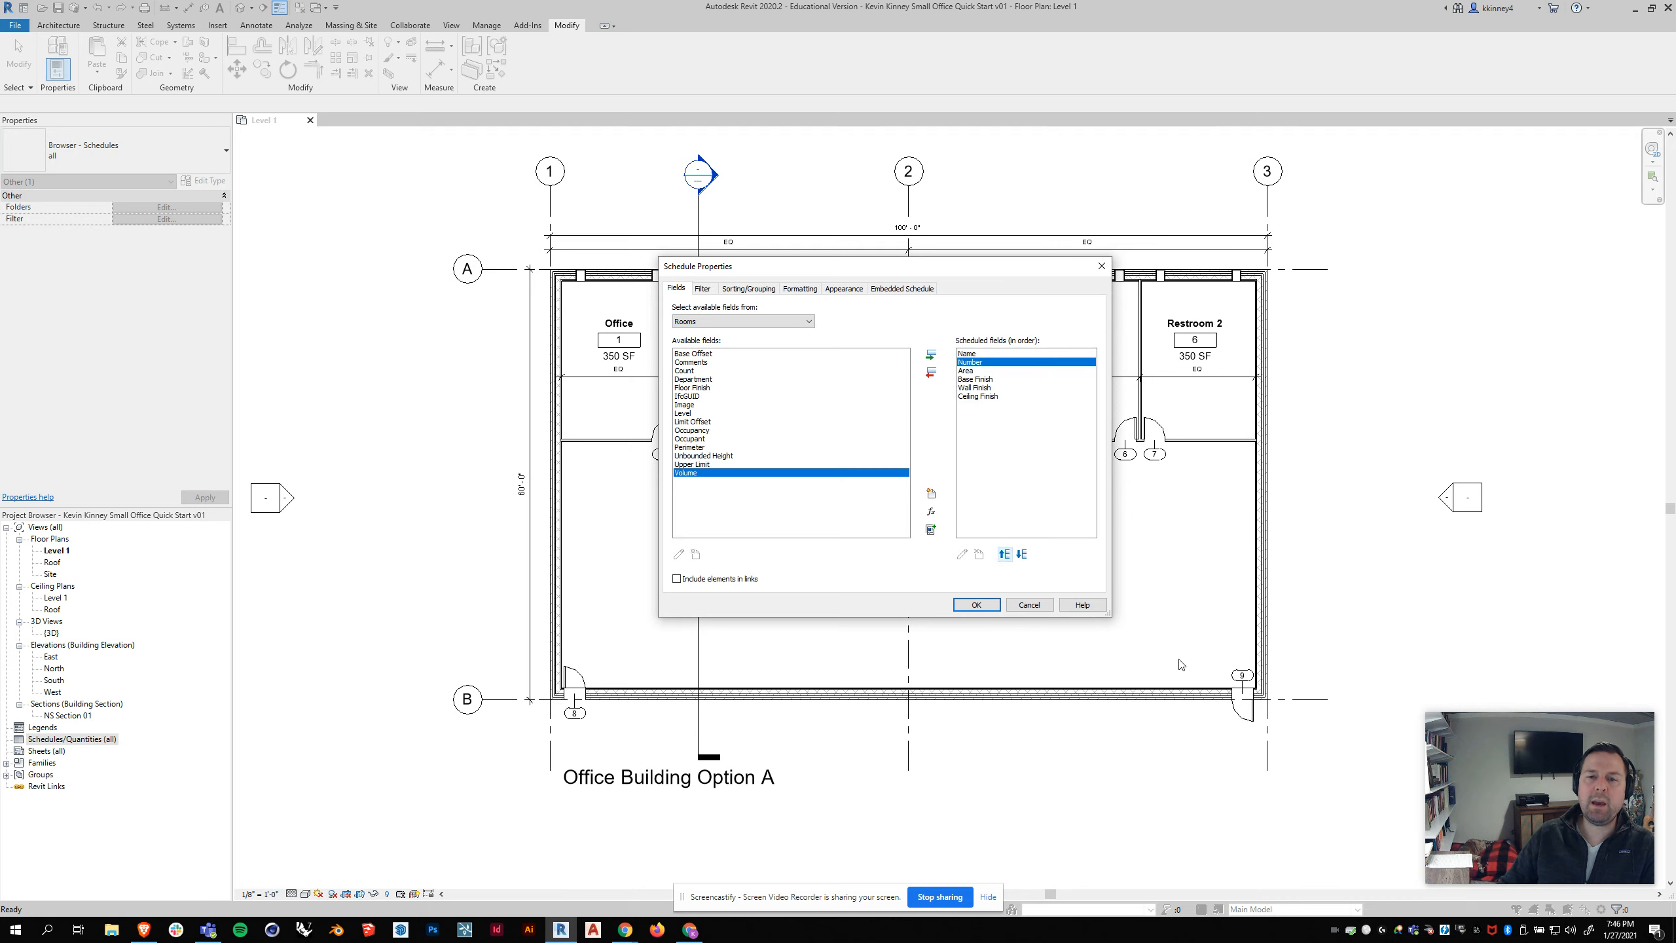
click(978, 607)
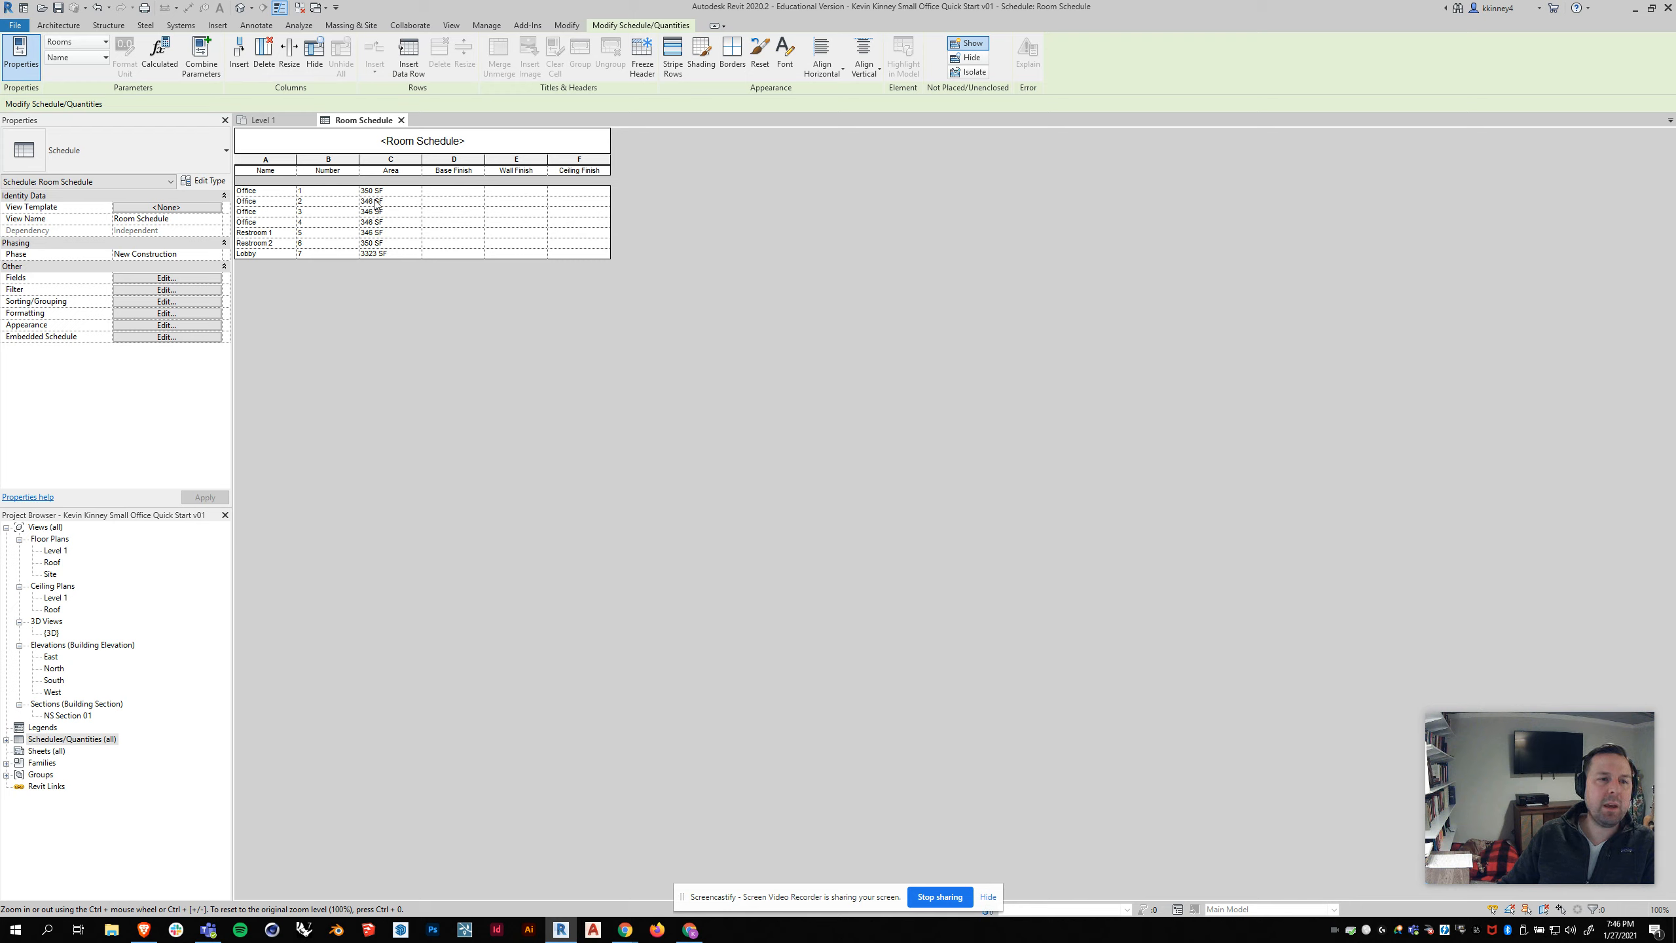
Step: Rename room 1 from within the room schedule to Breakroom
click(462, 191)
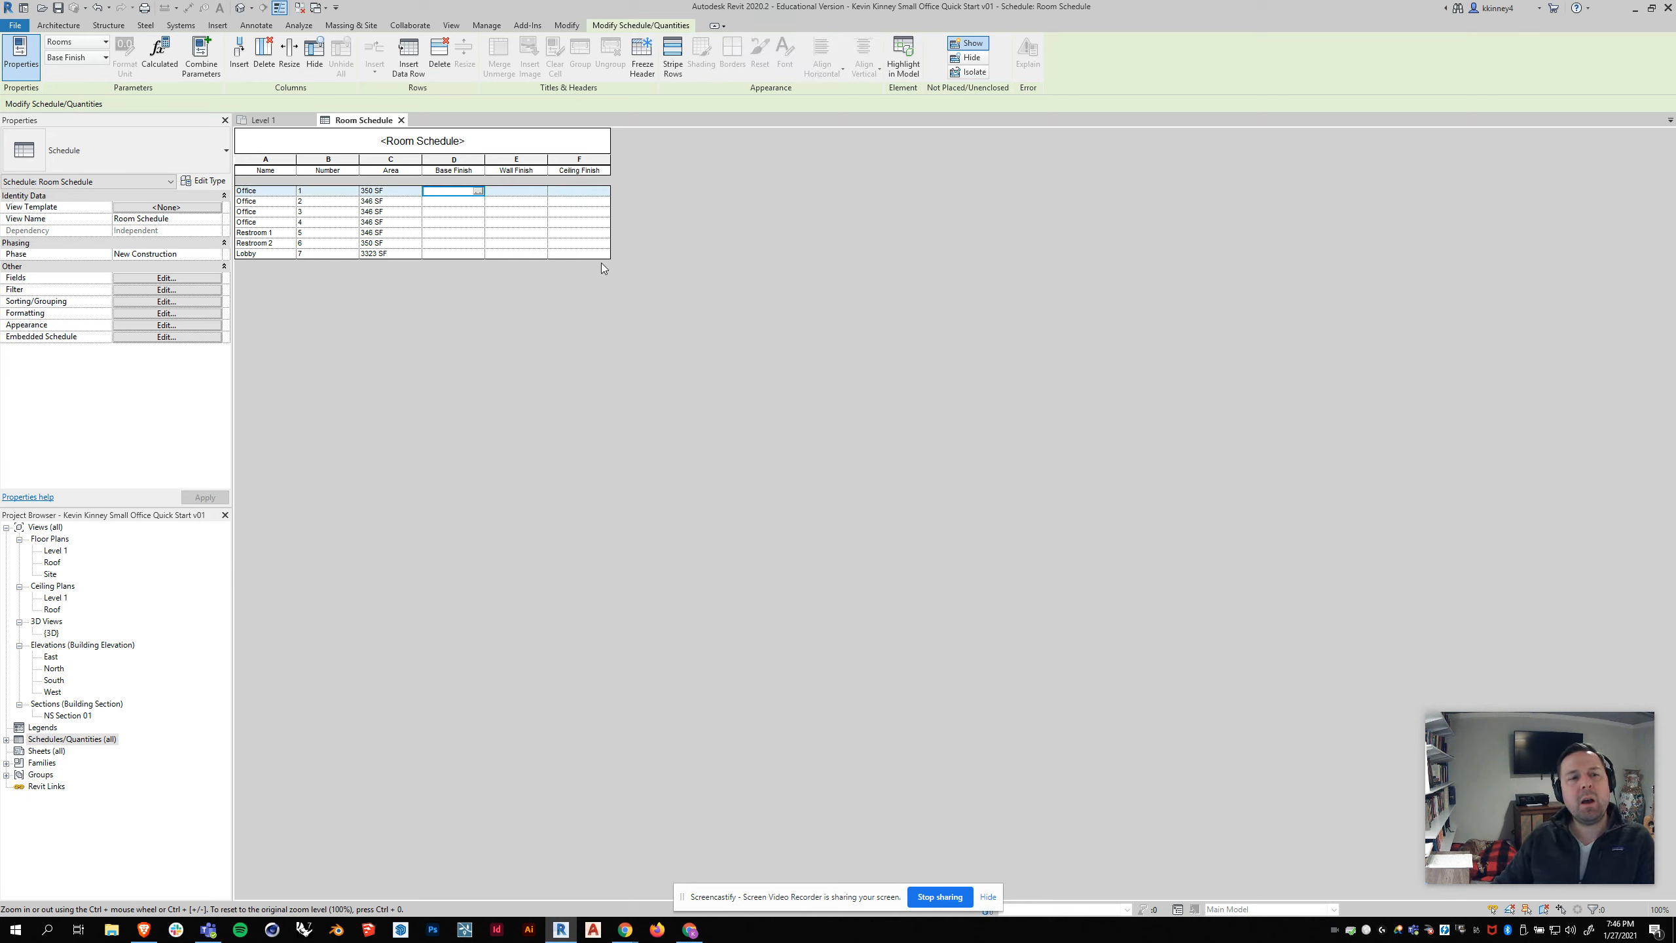
click(248, 191)
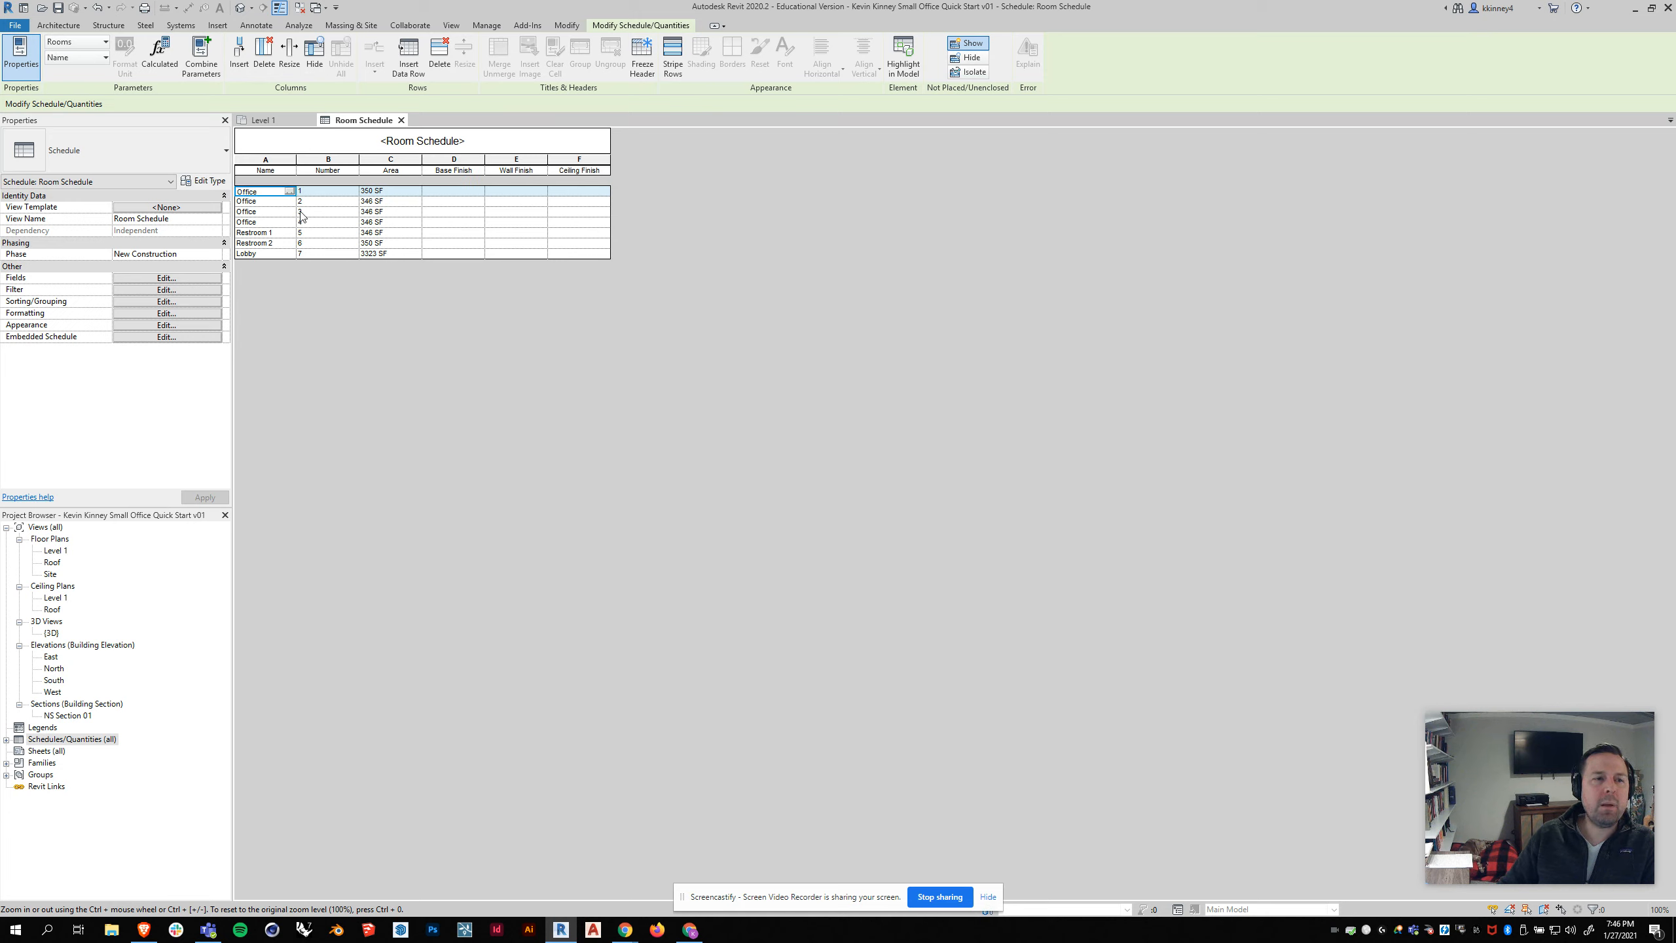
drag(256, 191, 236, 191)
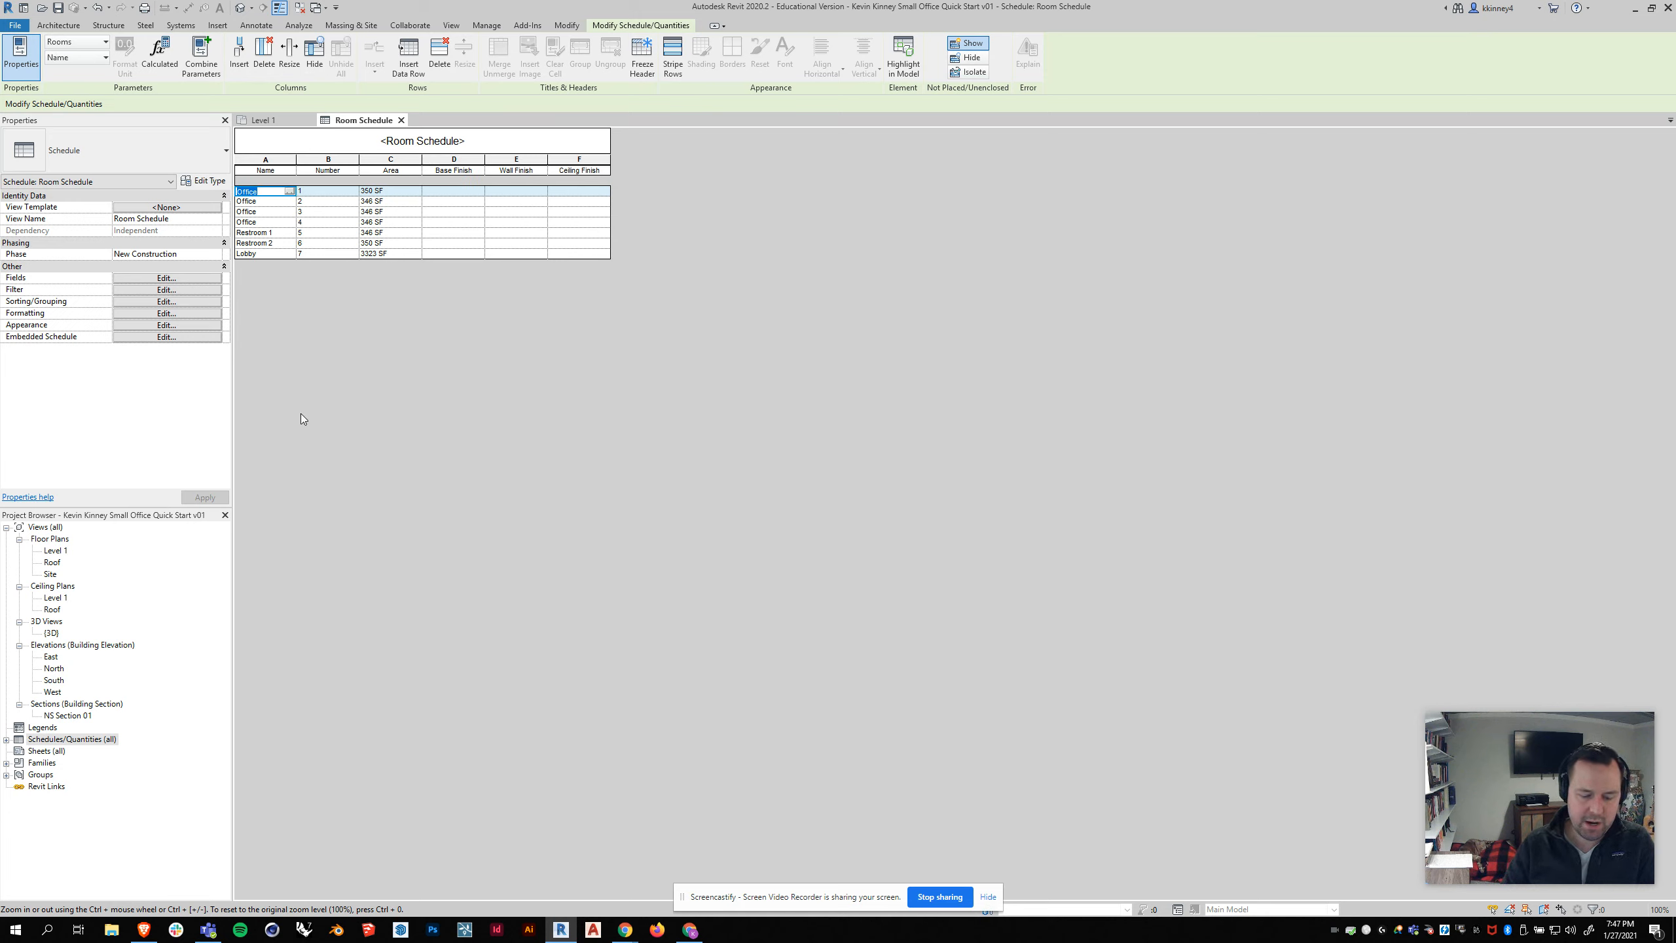
text(Breakroo)
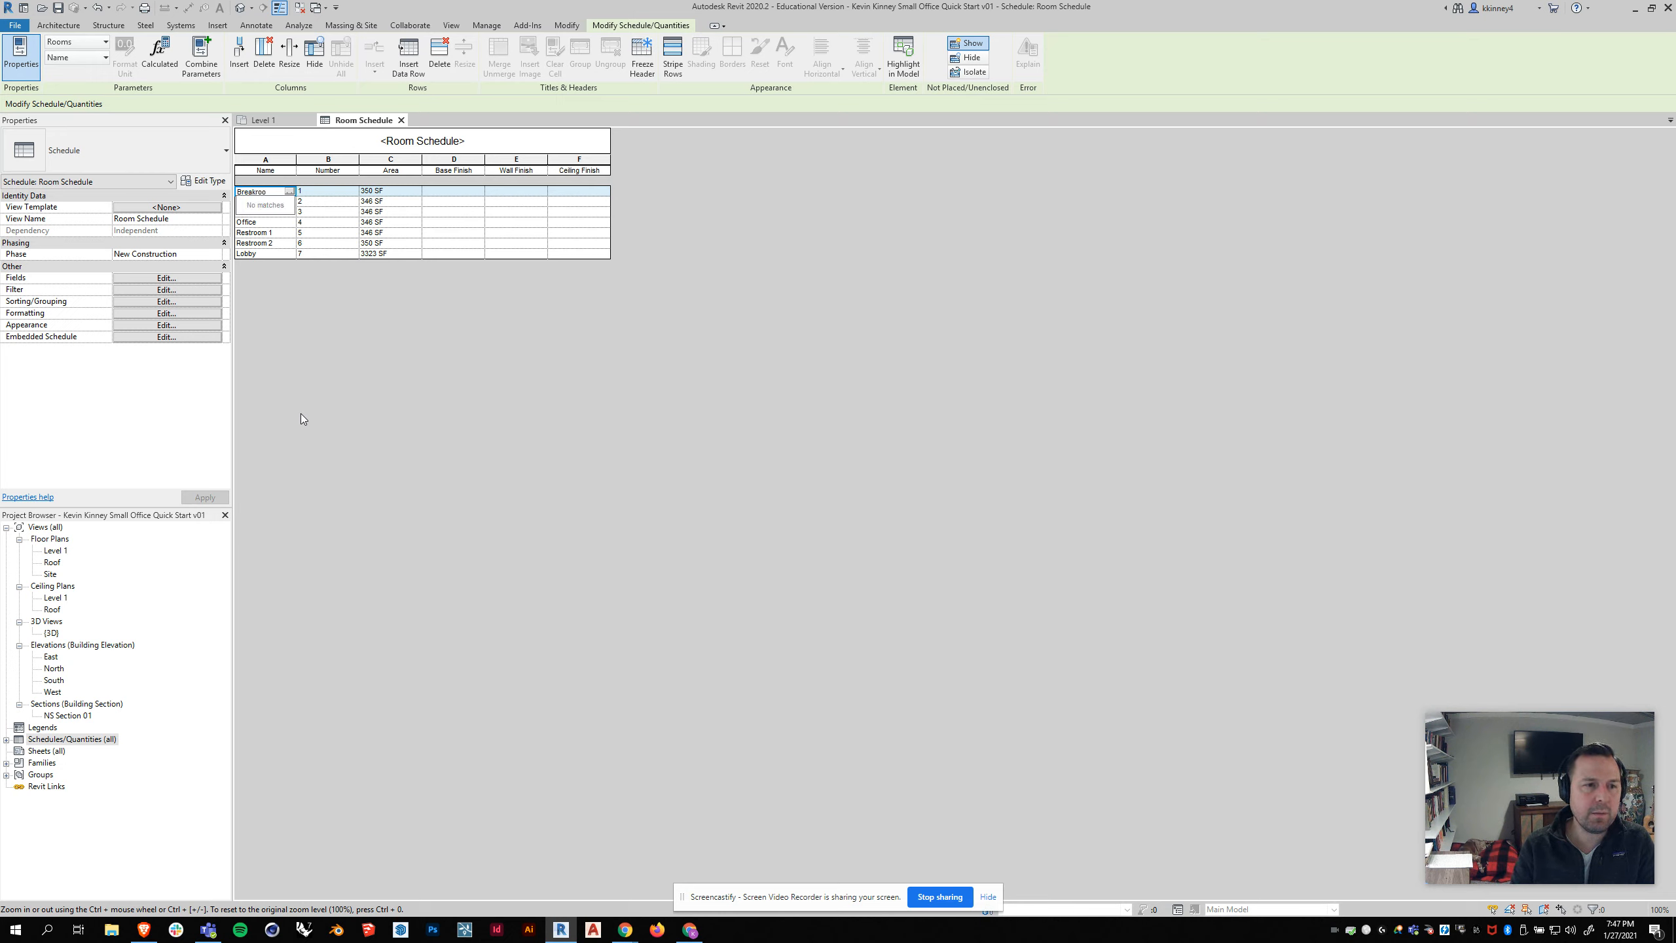
text(m)
key(Return)
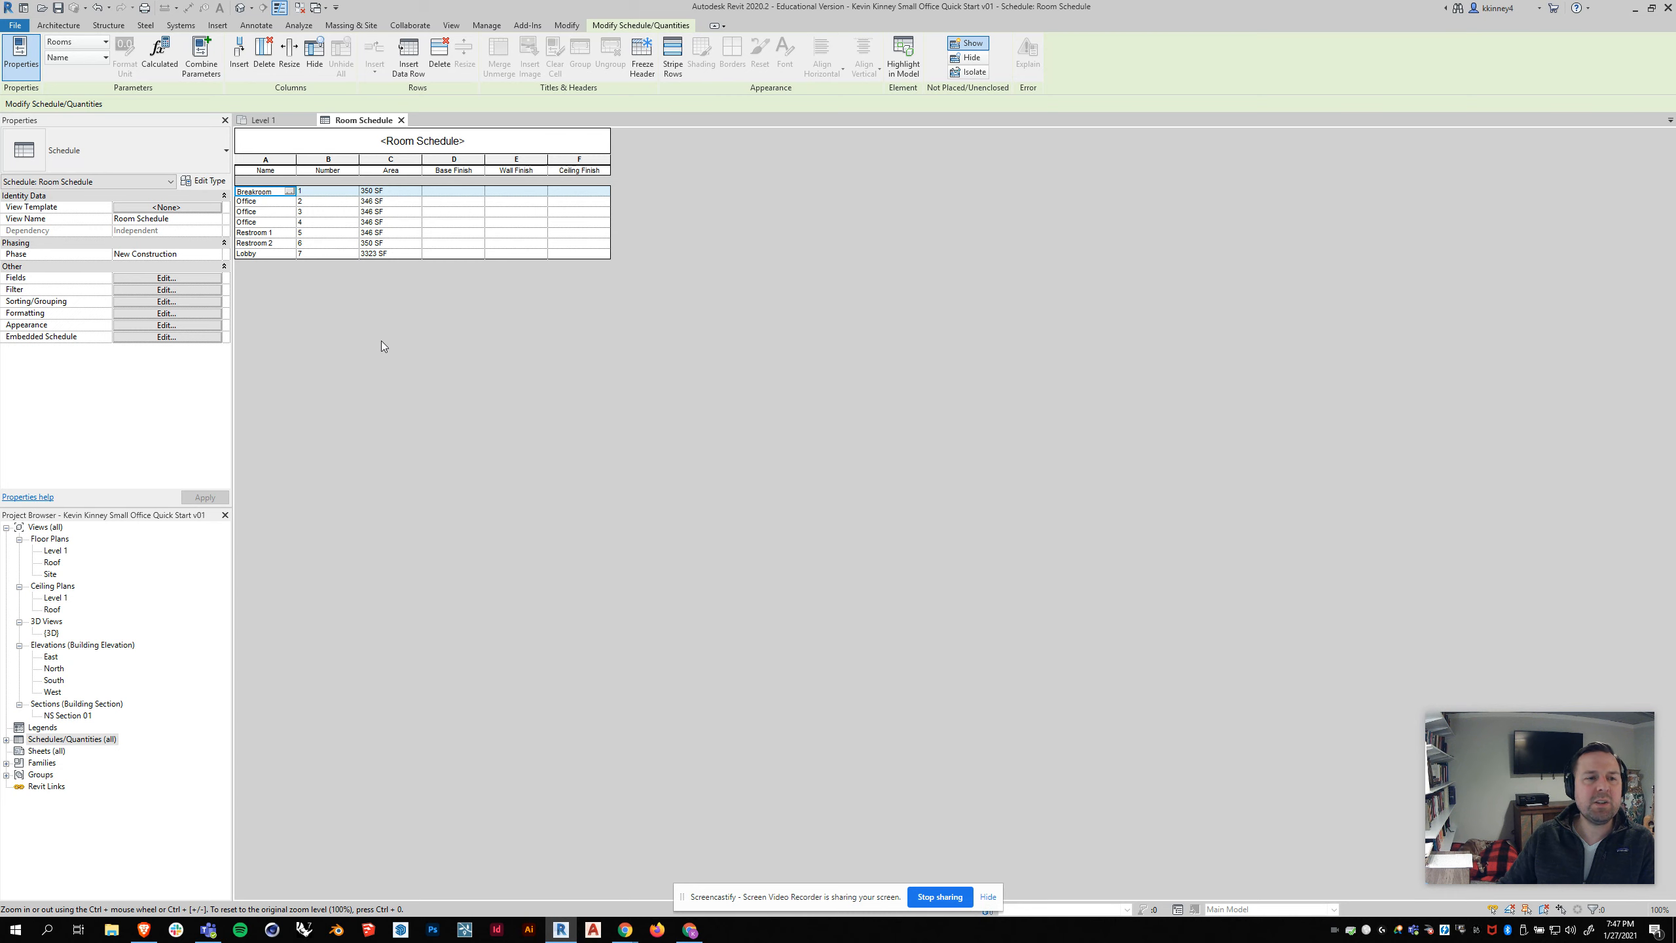
Step: Compare the room 1 tag on the Level 1 floor plan with its entry in the room schedule, ending on the plan
double_click(55, 552)
click(411, 462)
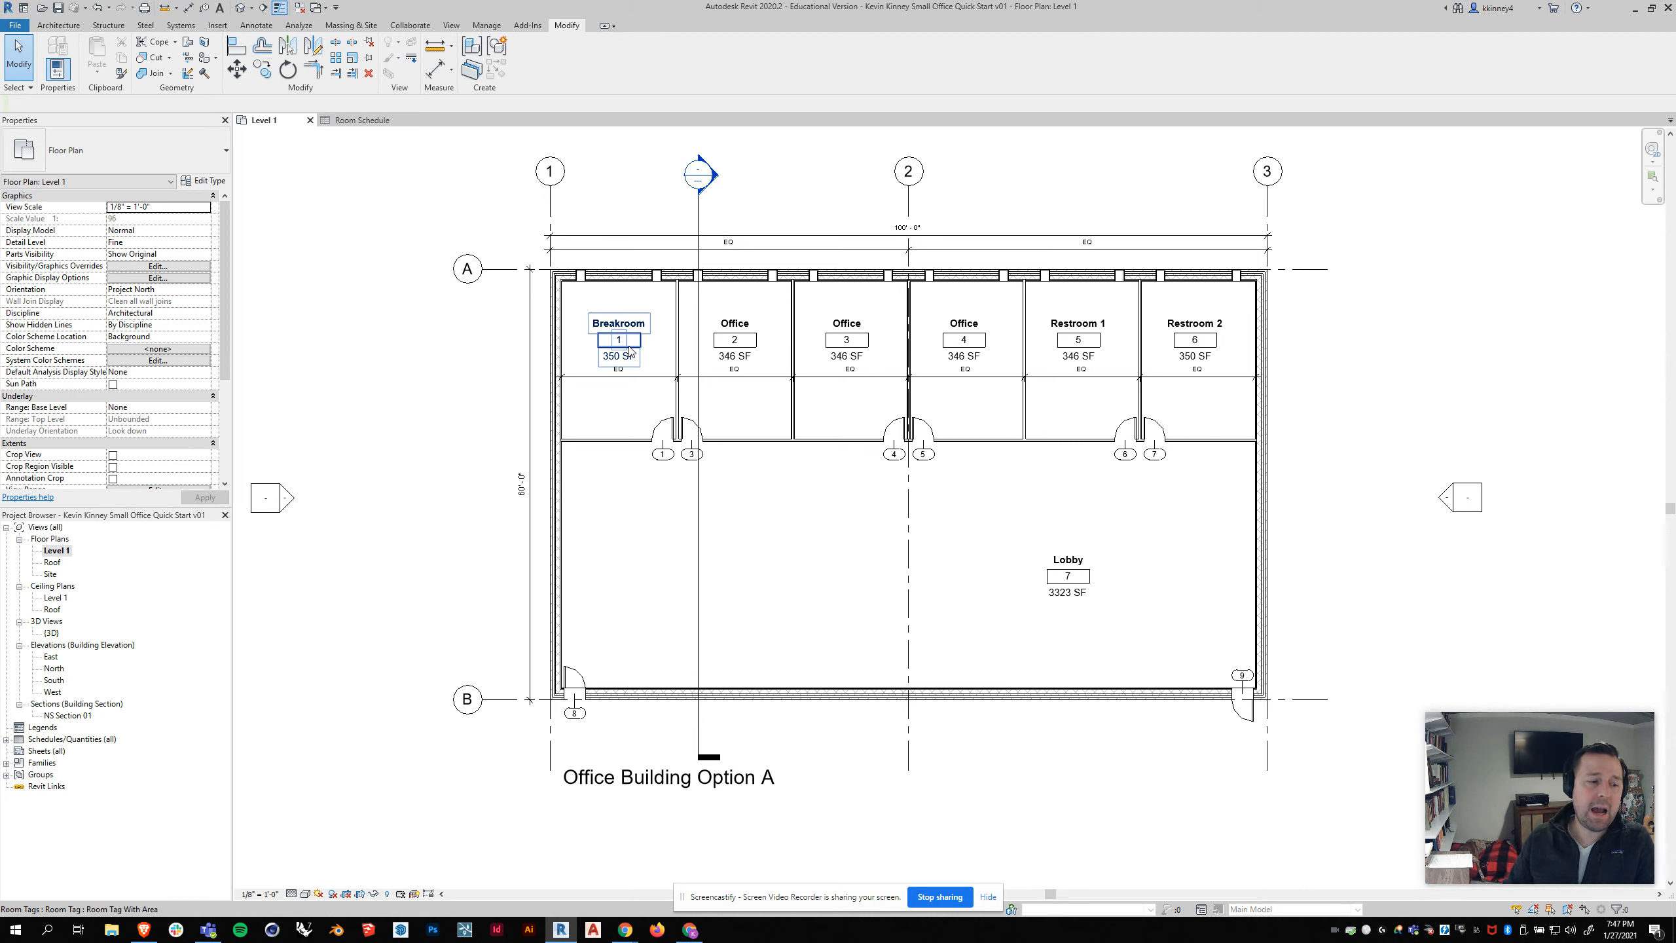
click(362, 120)
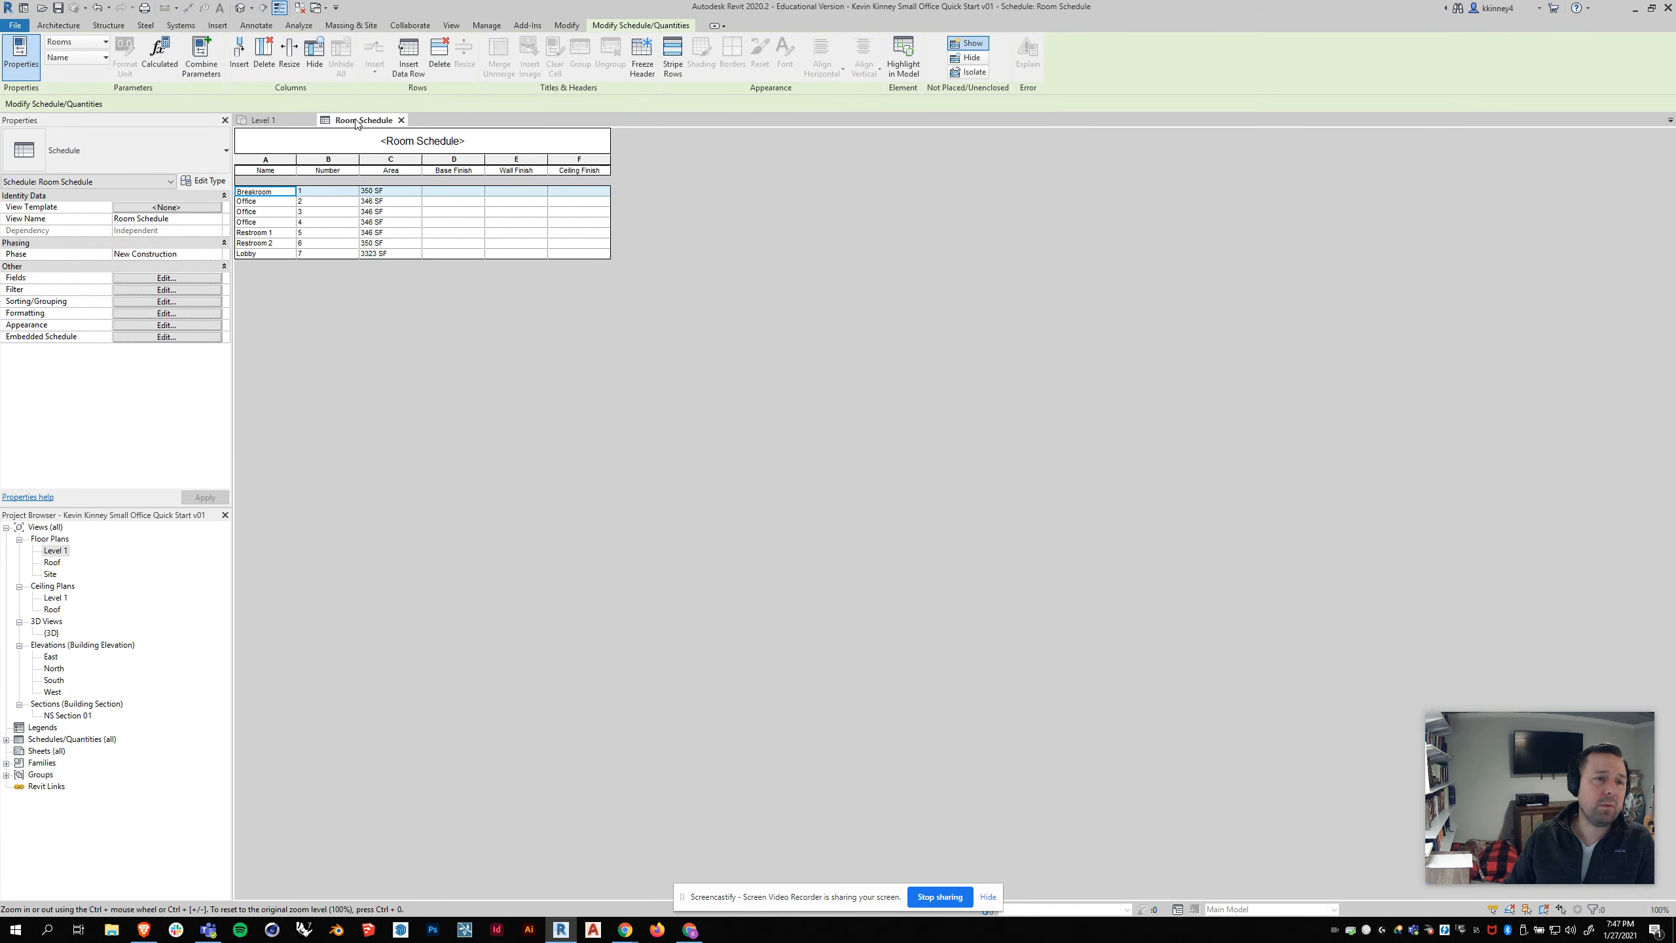
click(264, 121)
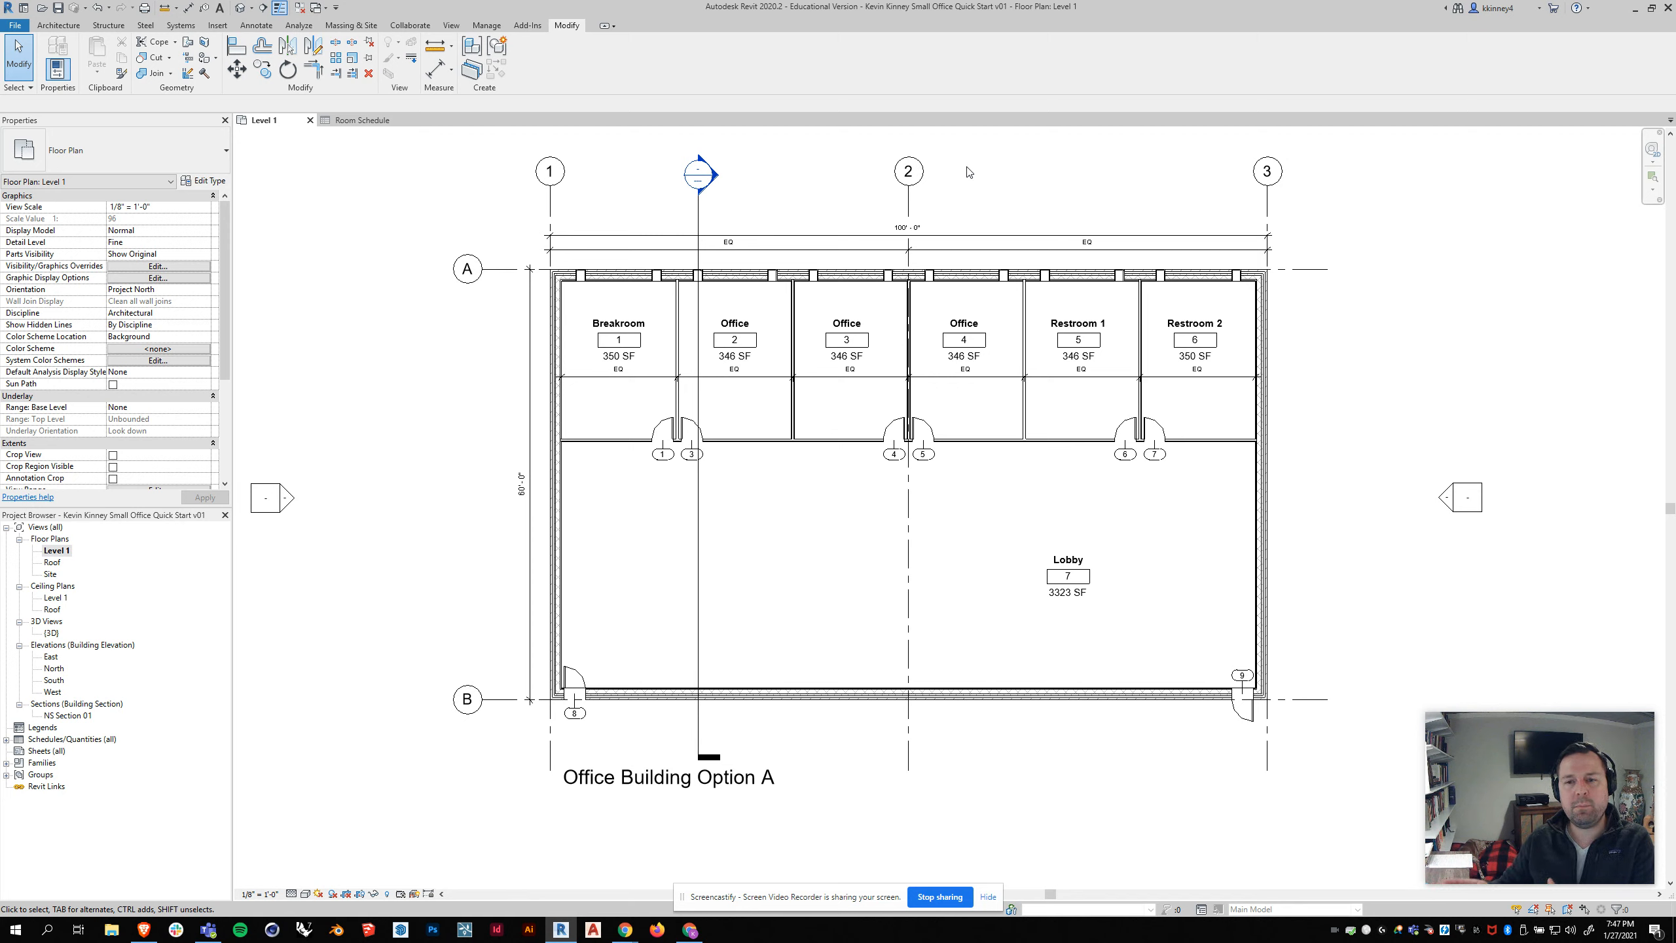
middle_drag(1012, 423, 965, 455)
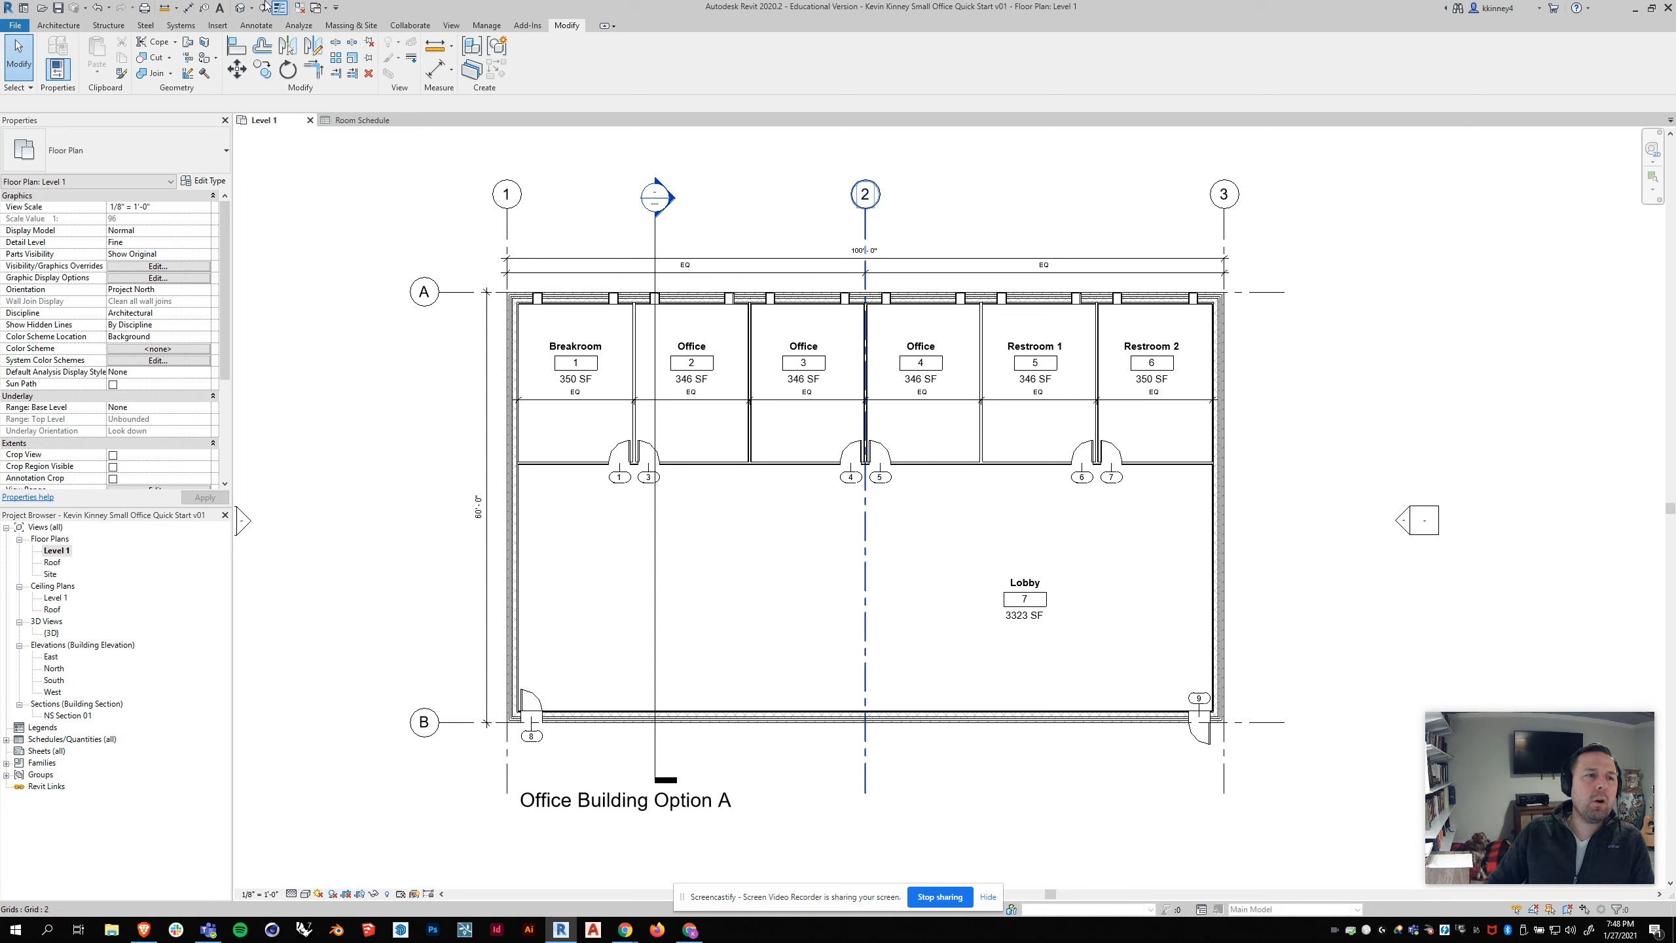
Step: Set up printing with the Adobe PDF printer and the visible portion of the current window, and close the setup without printing
click(15, 26)
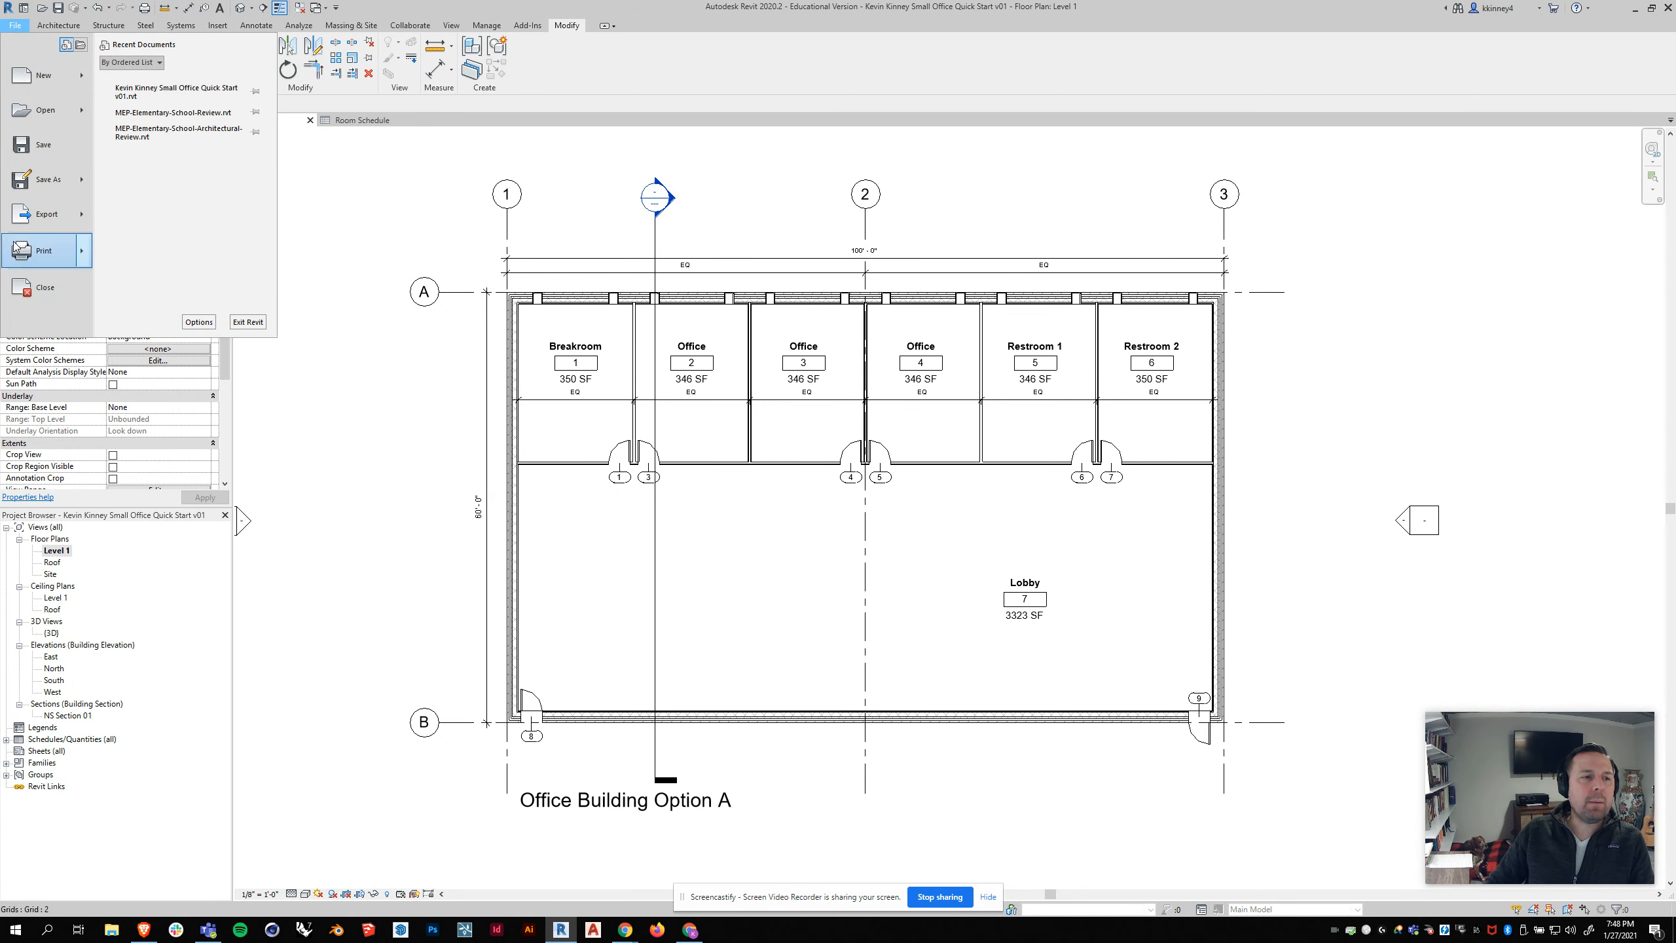
click(41, 252)
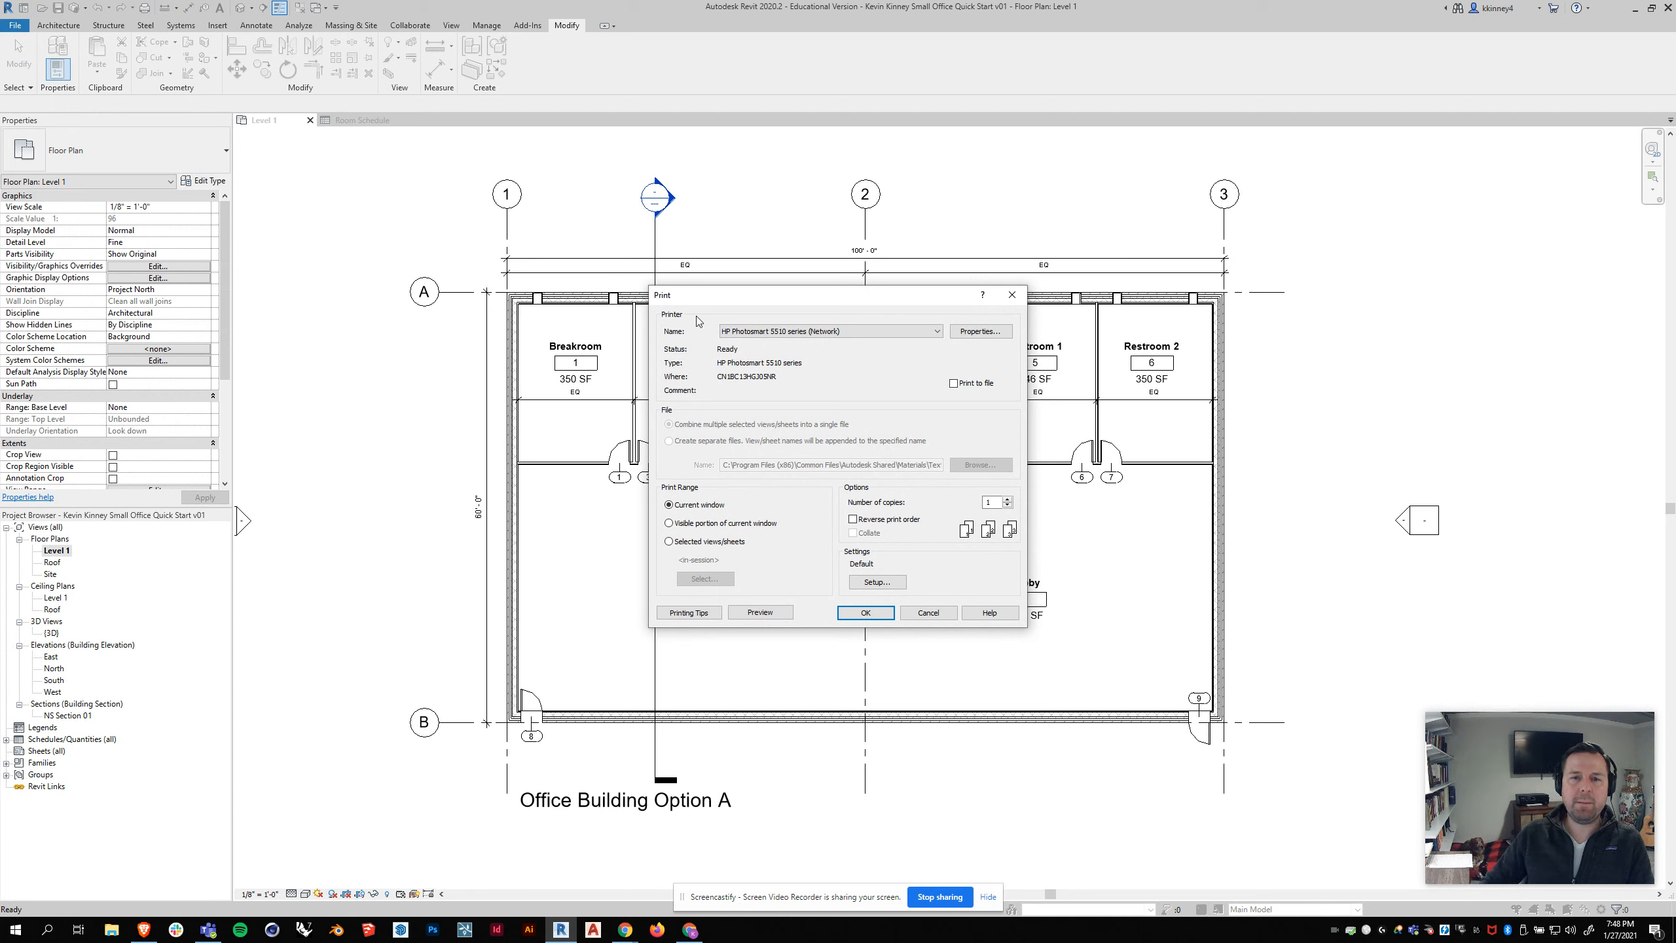
drag(739, 302, 747, 260)
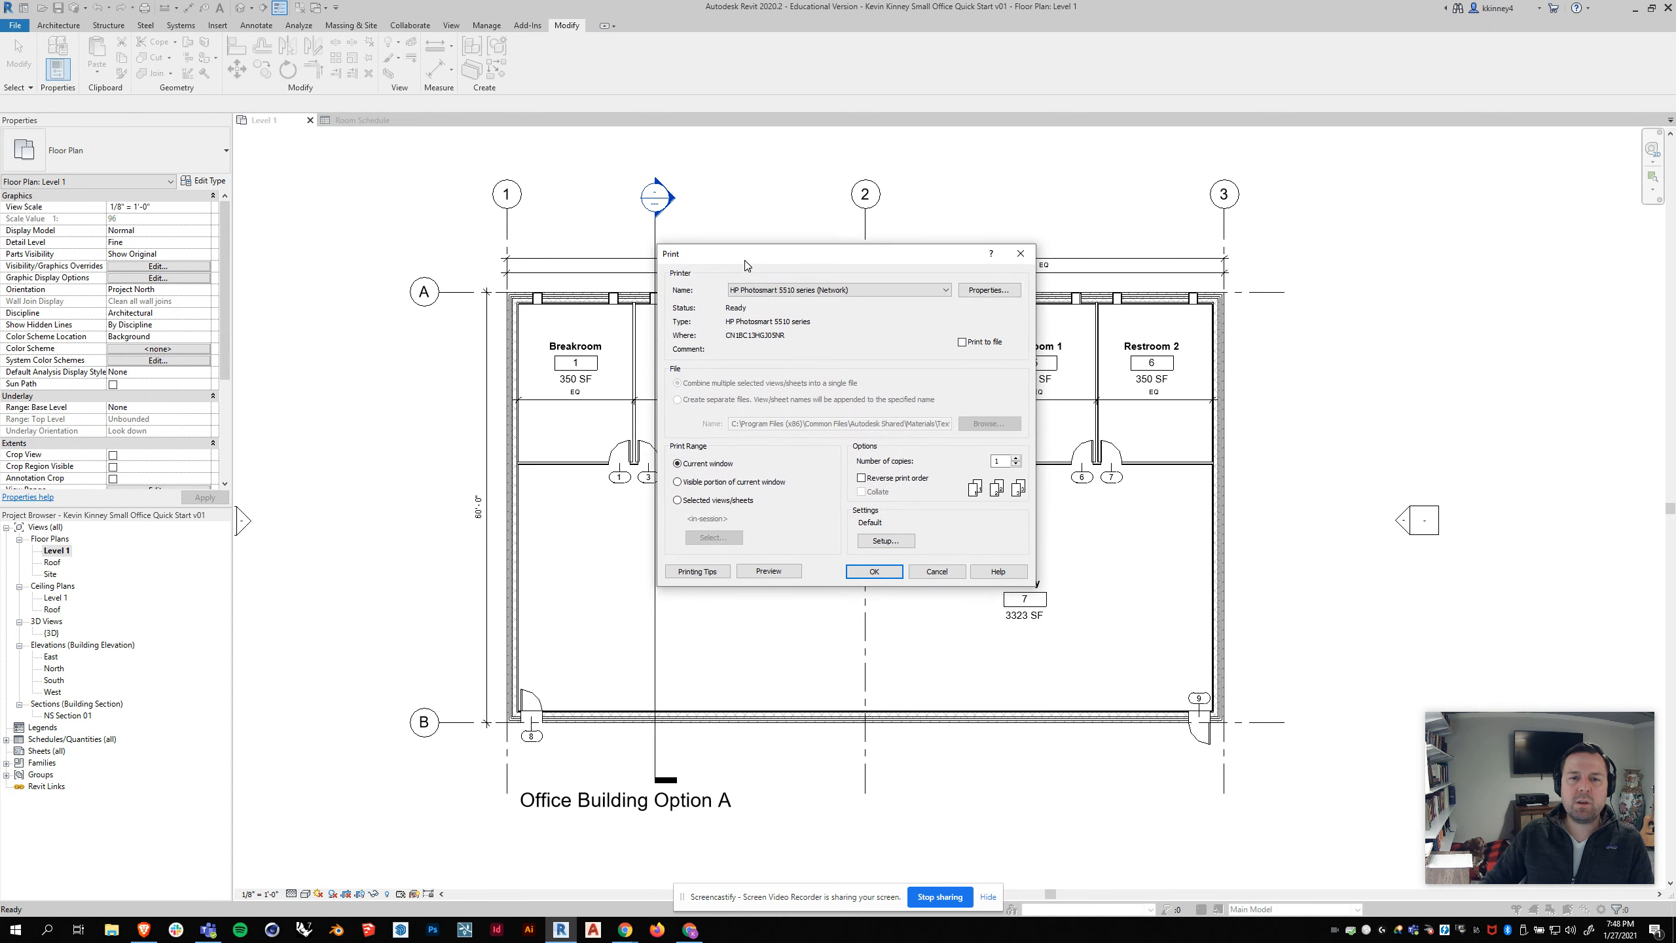
click(864, 293)
click(818, 327)
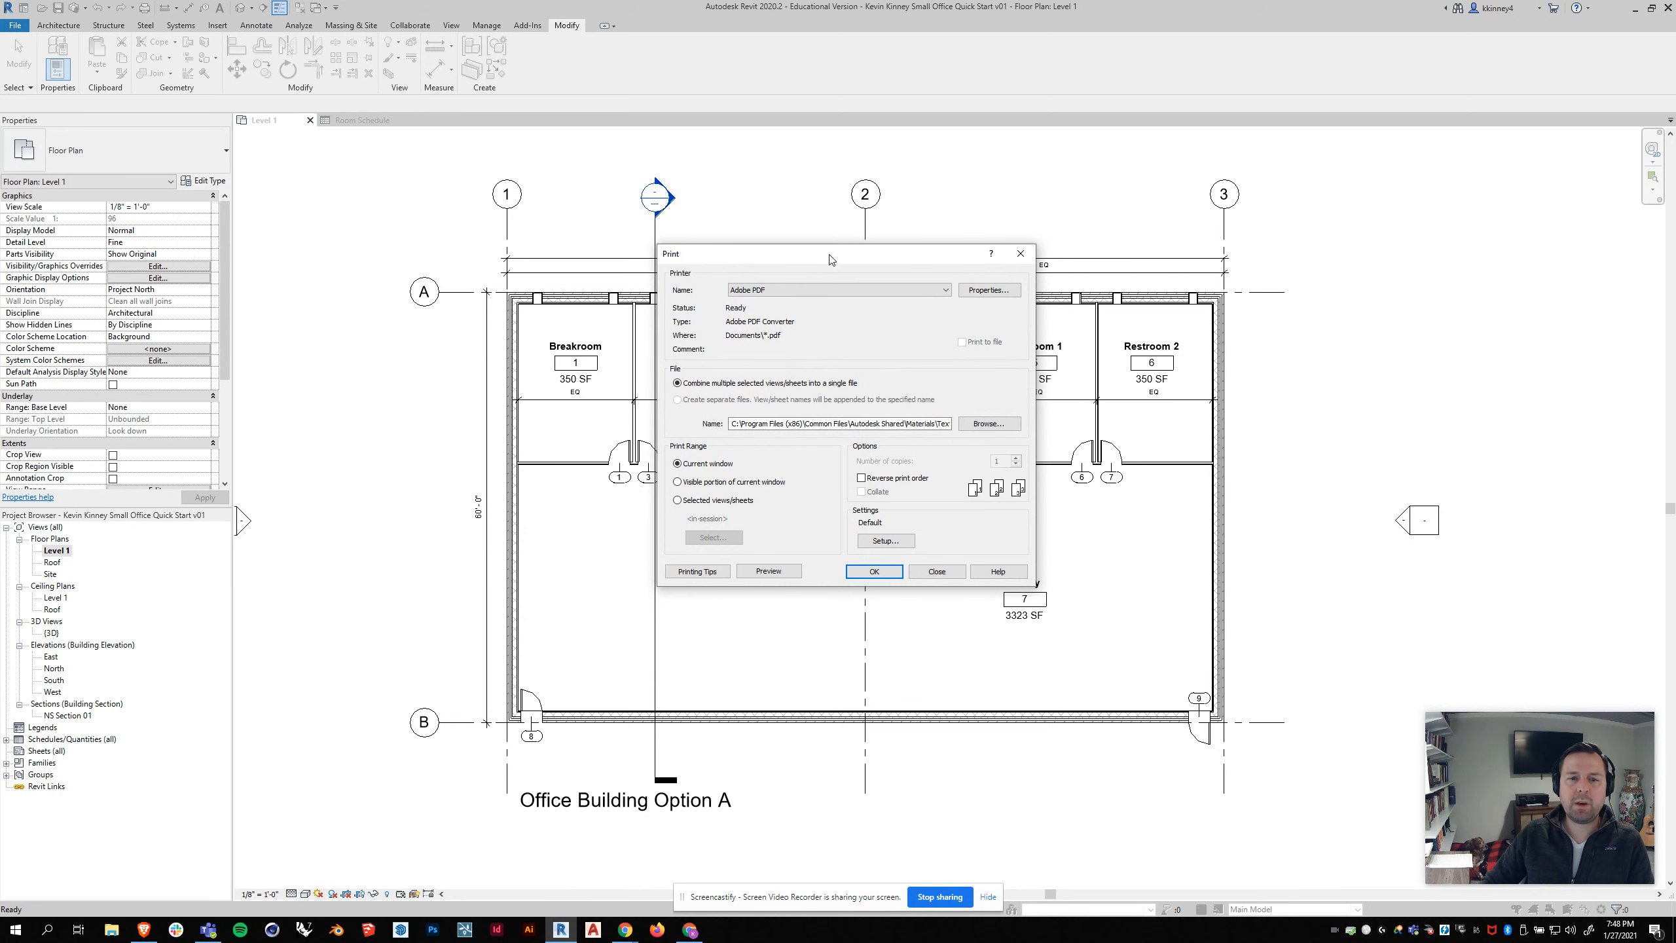
drag(830, 259, 838, 243)
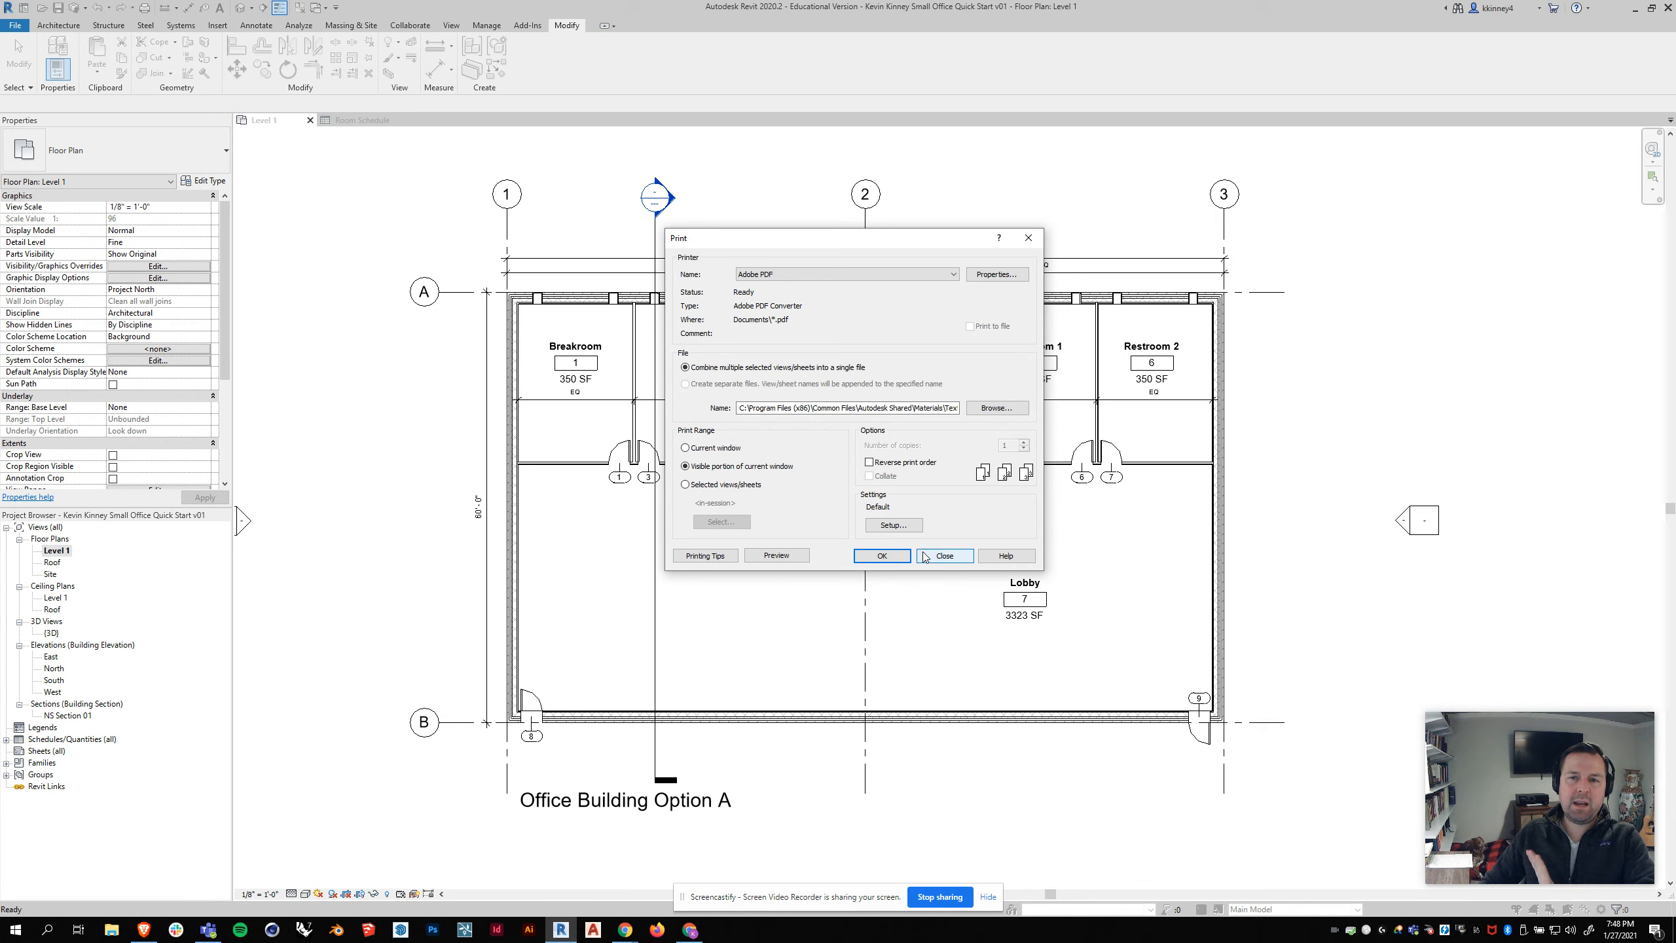
click(944, 555)
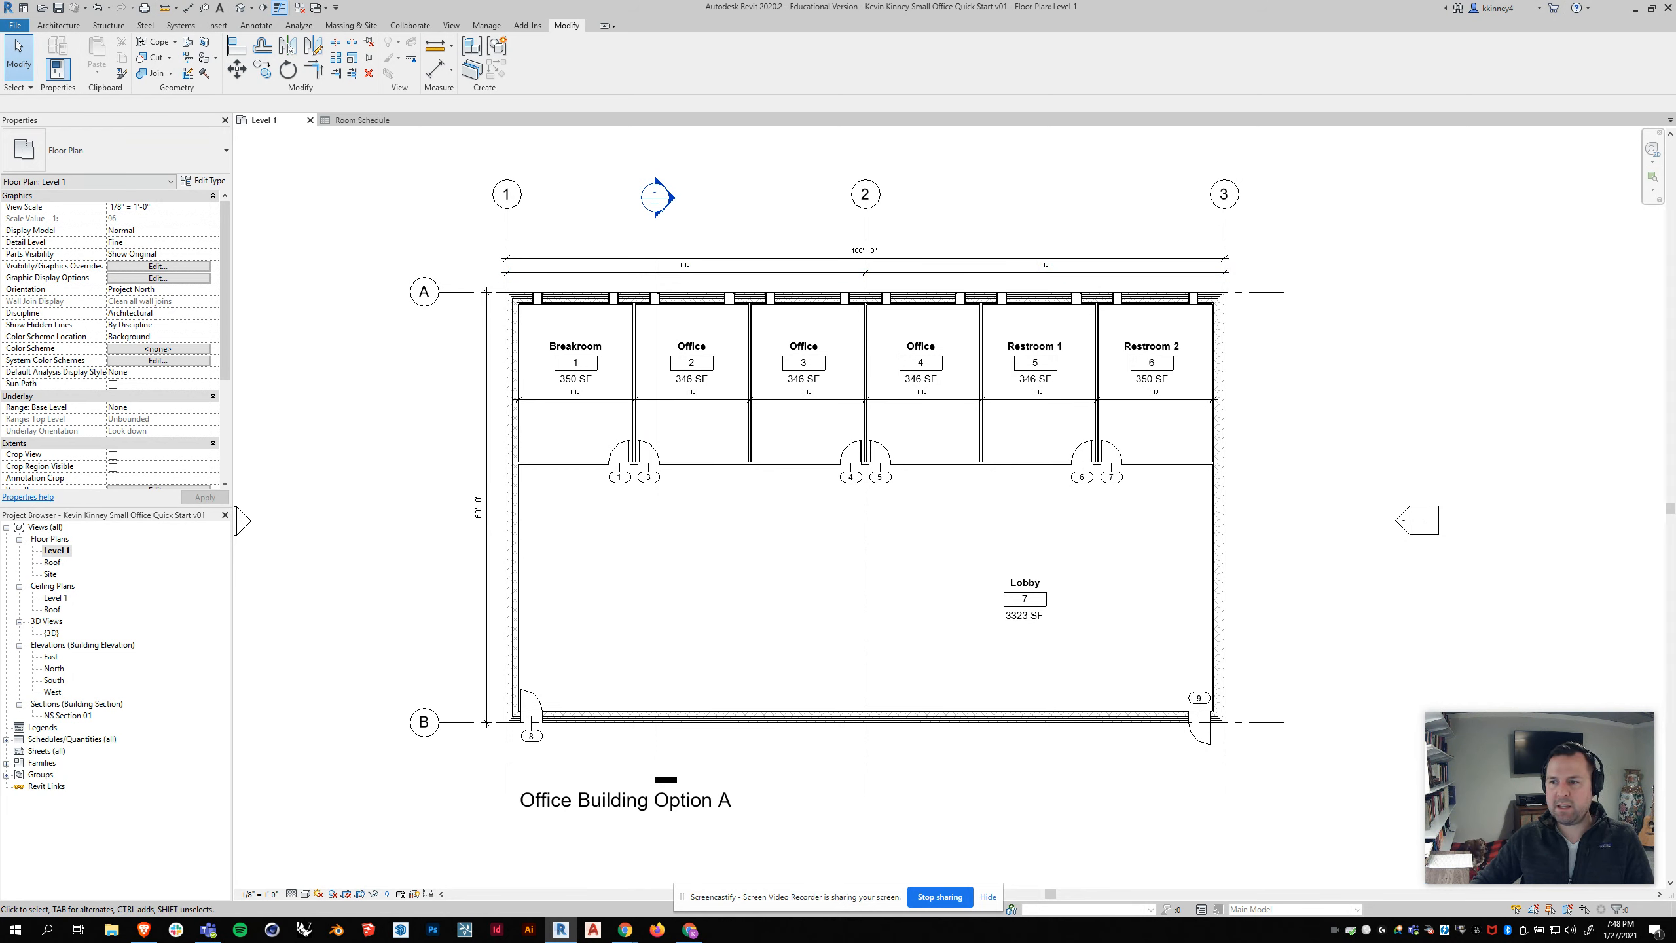
Step: Move the west elevation marker horizontally farther away from the building
click(1661, 272)
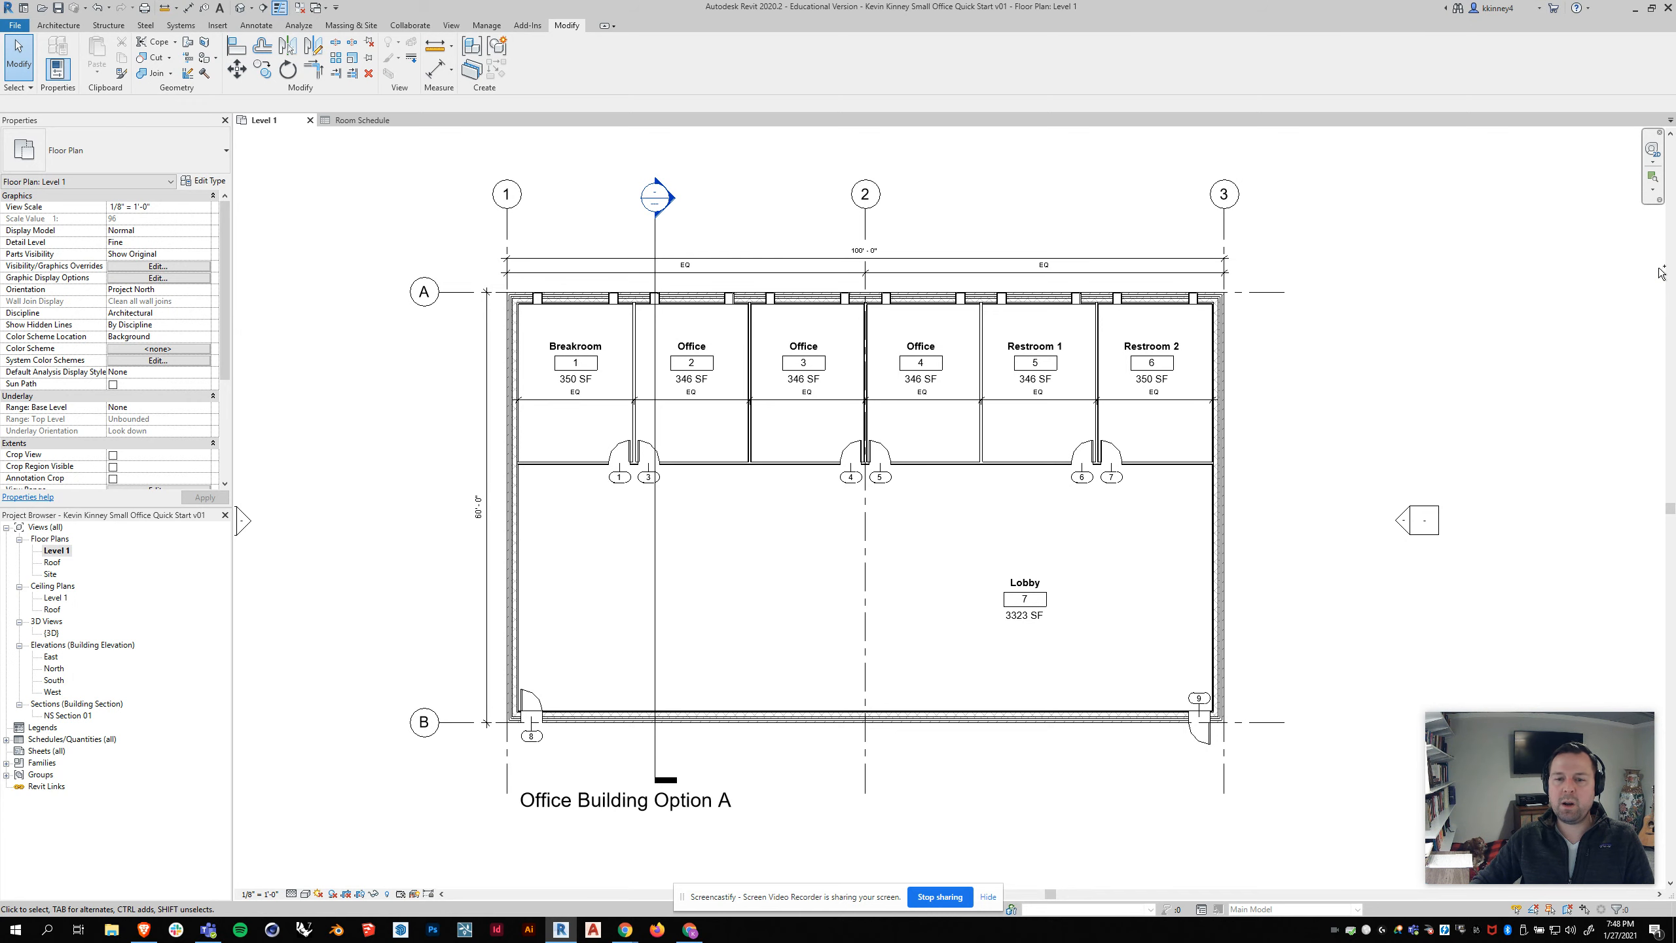
scroll(881, 449, down, 3)
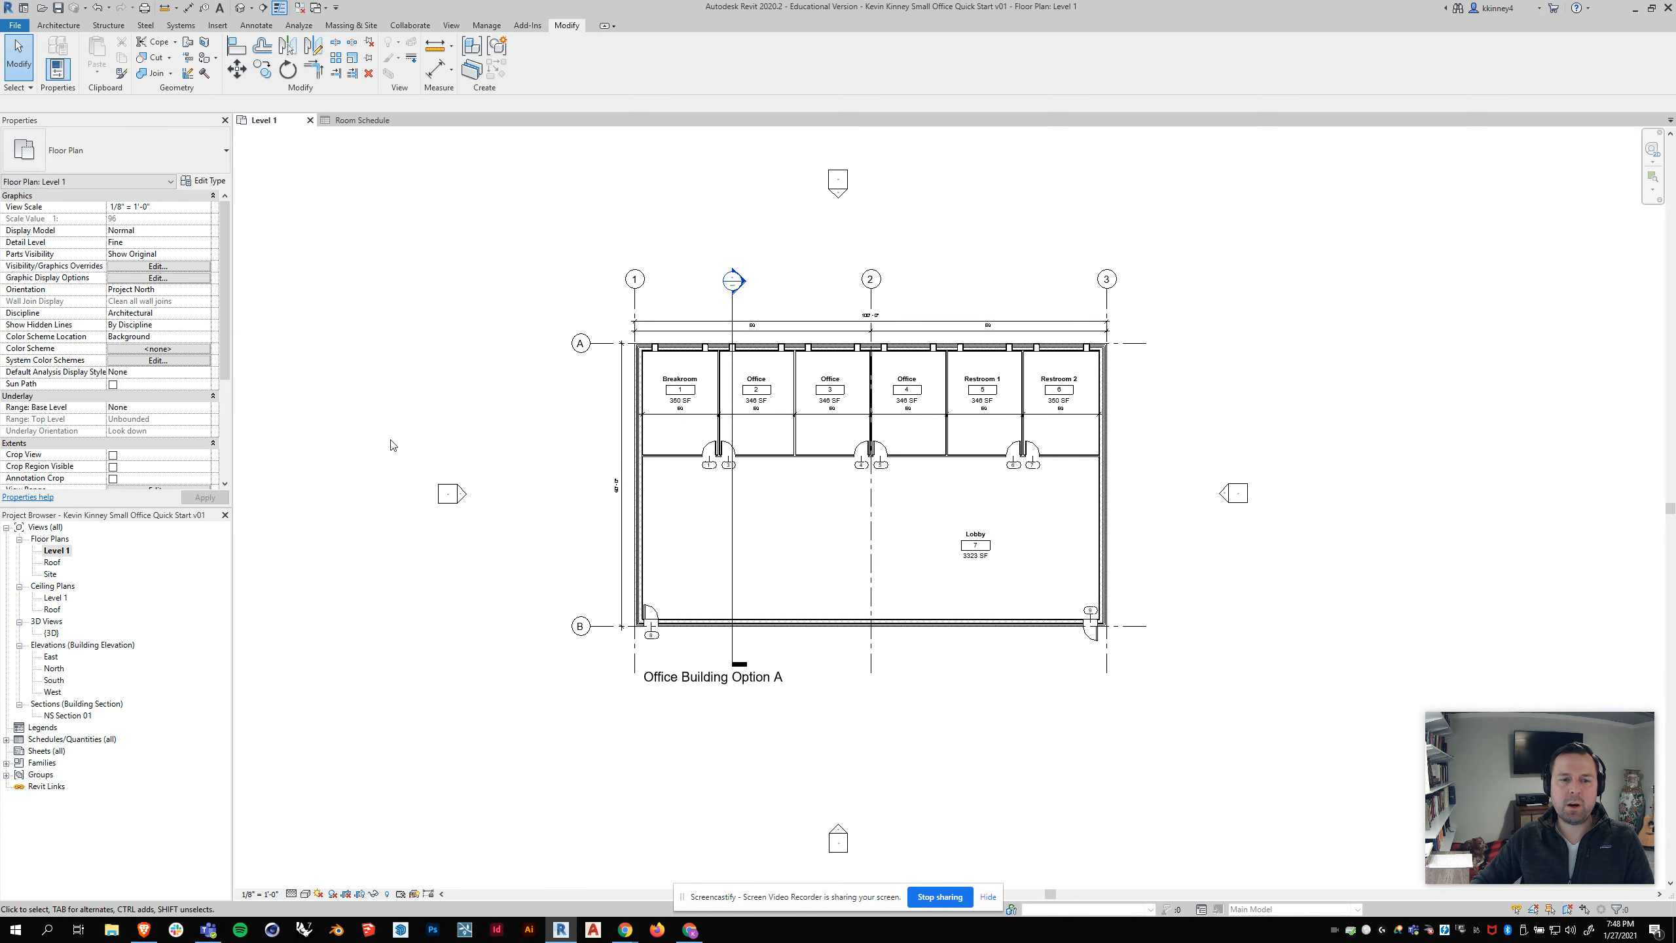
drag(383, 435, 517, 569)
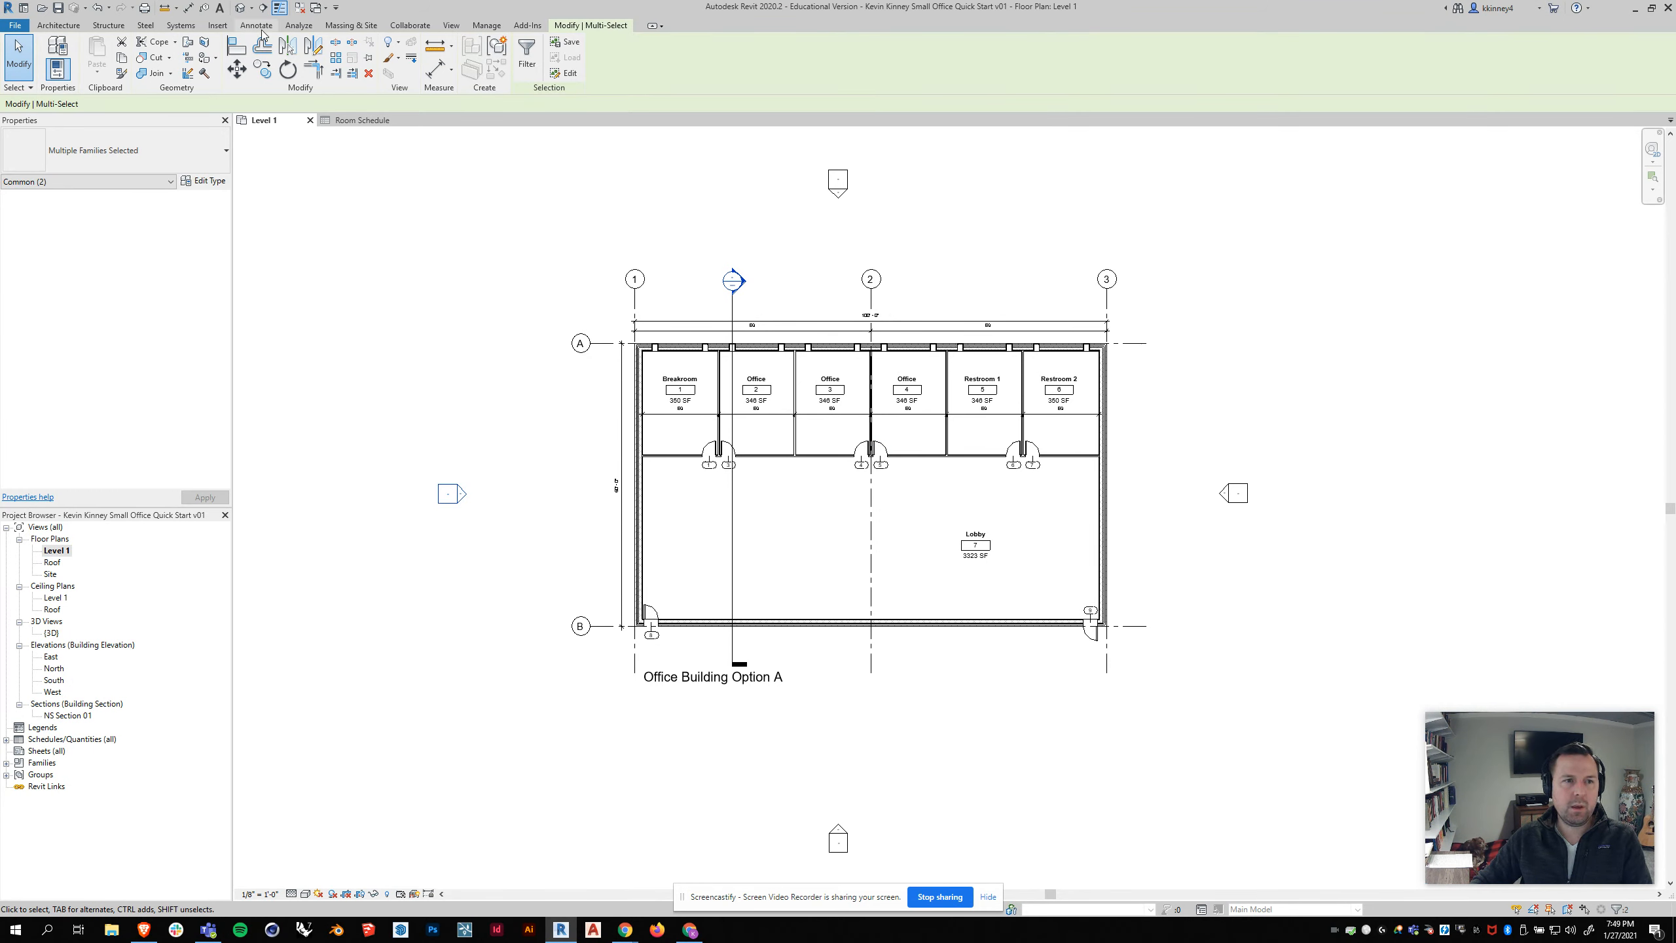
click(239, 70)
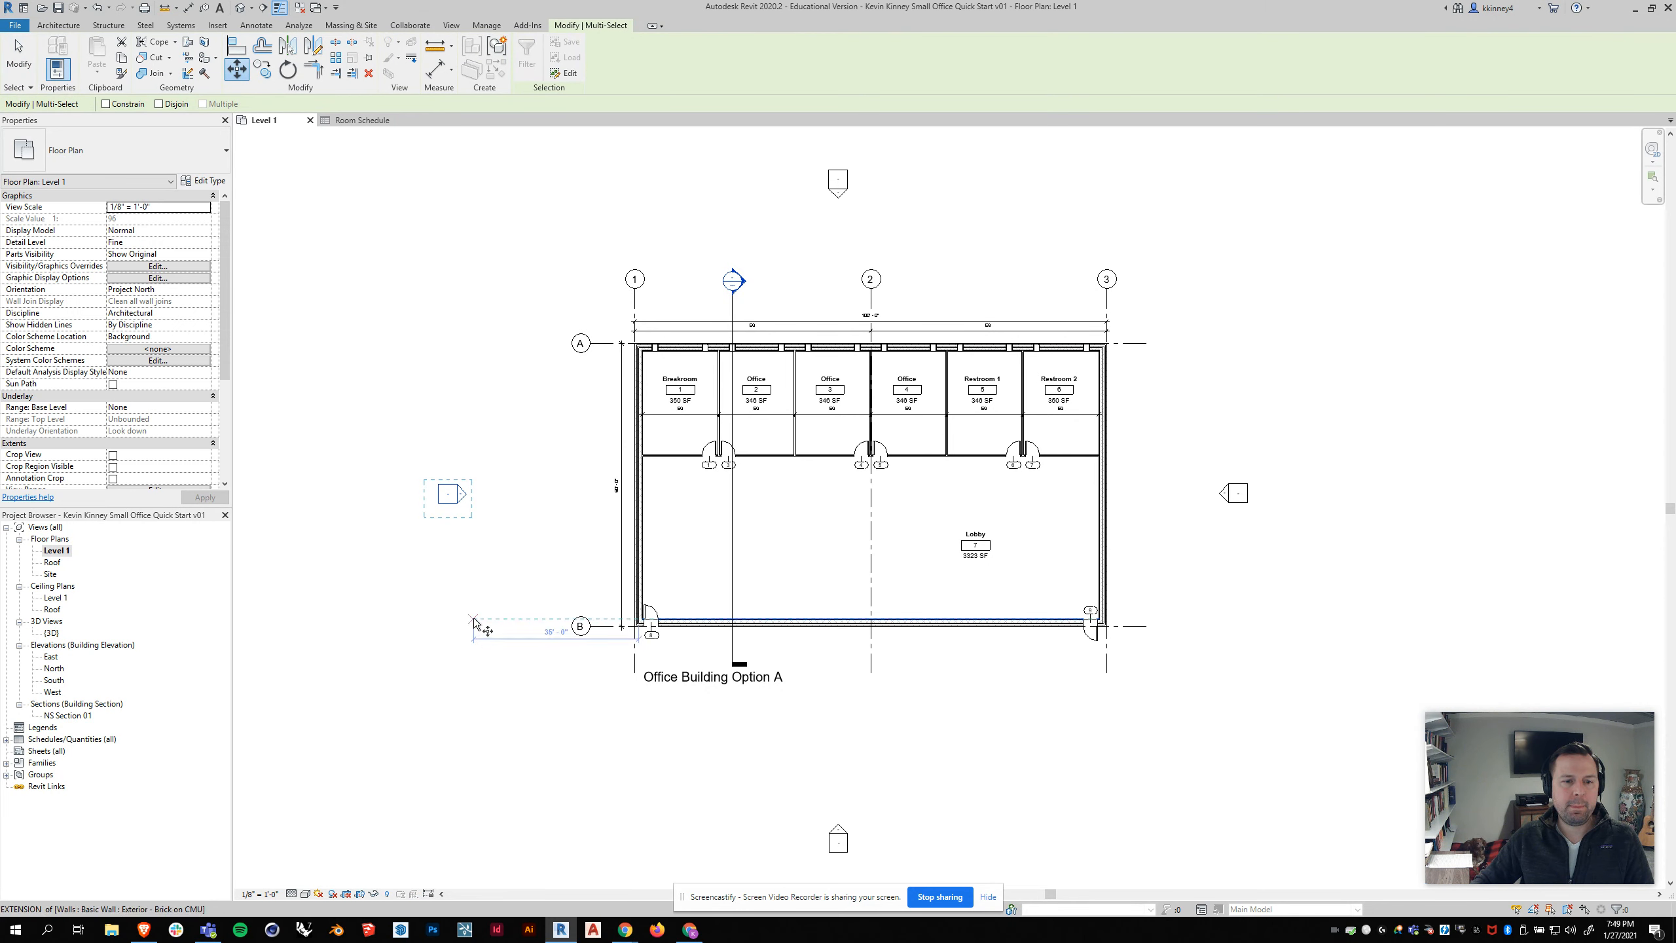
click(474, 621)
click(303, 621)
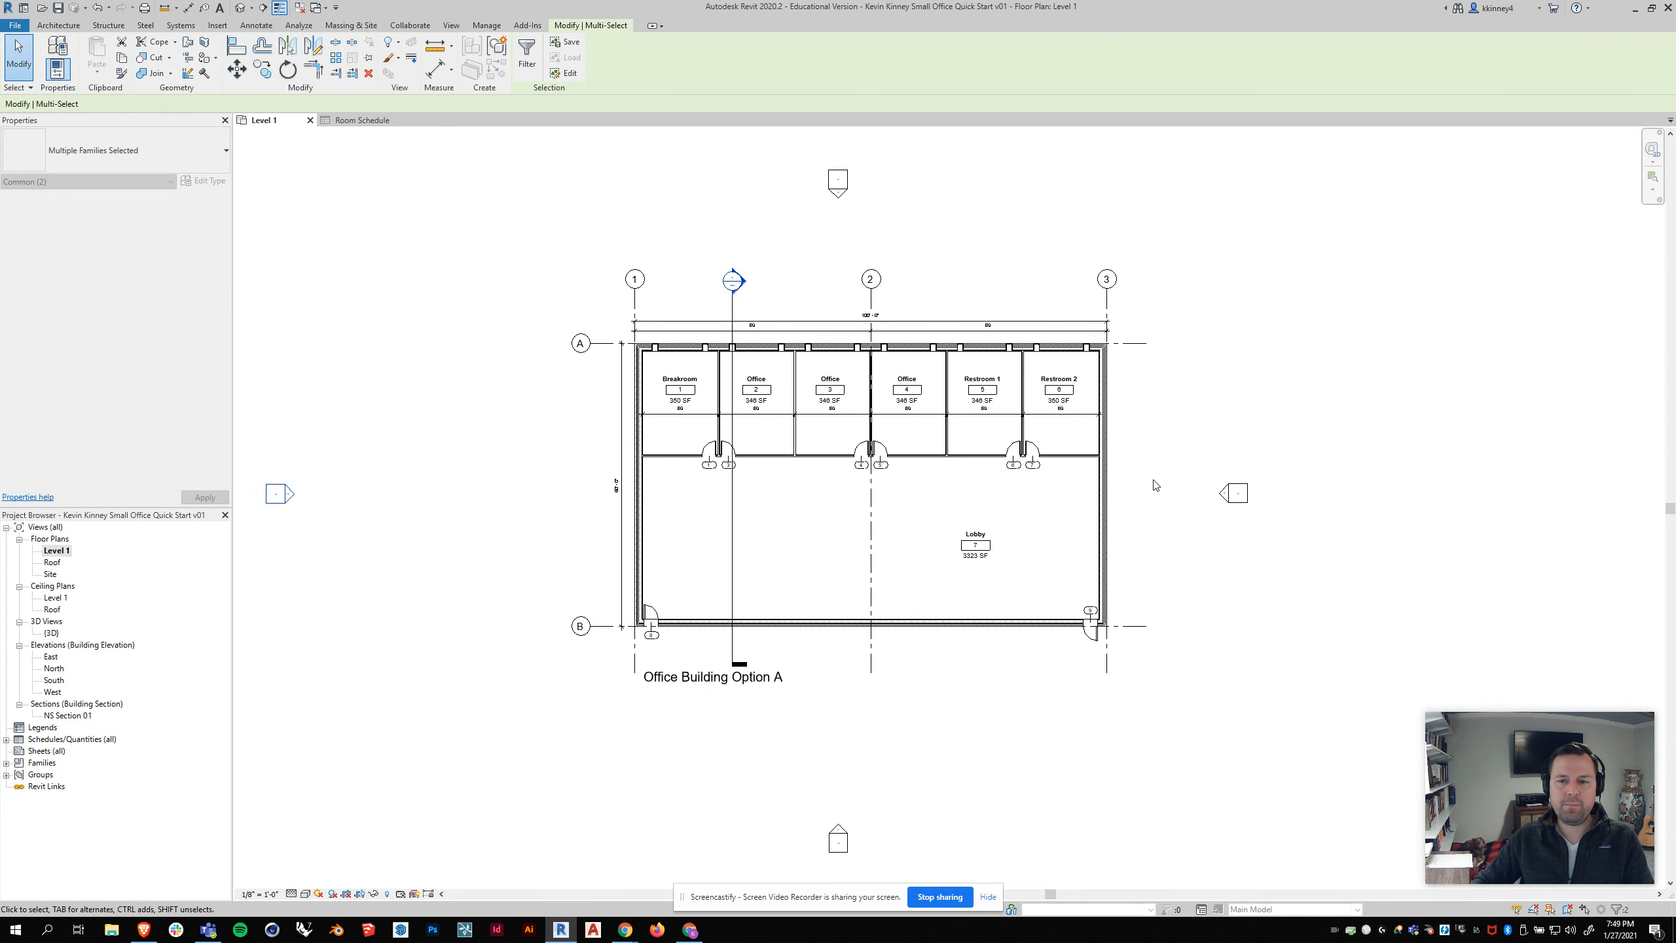
Step: Move the east elevation marker horizontally farther out from the building
drag(1167, 436, 1293, 572)
click(237, 69)
click(1226, 540)
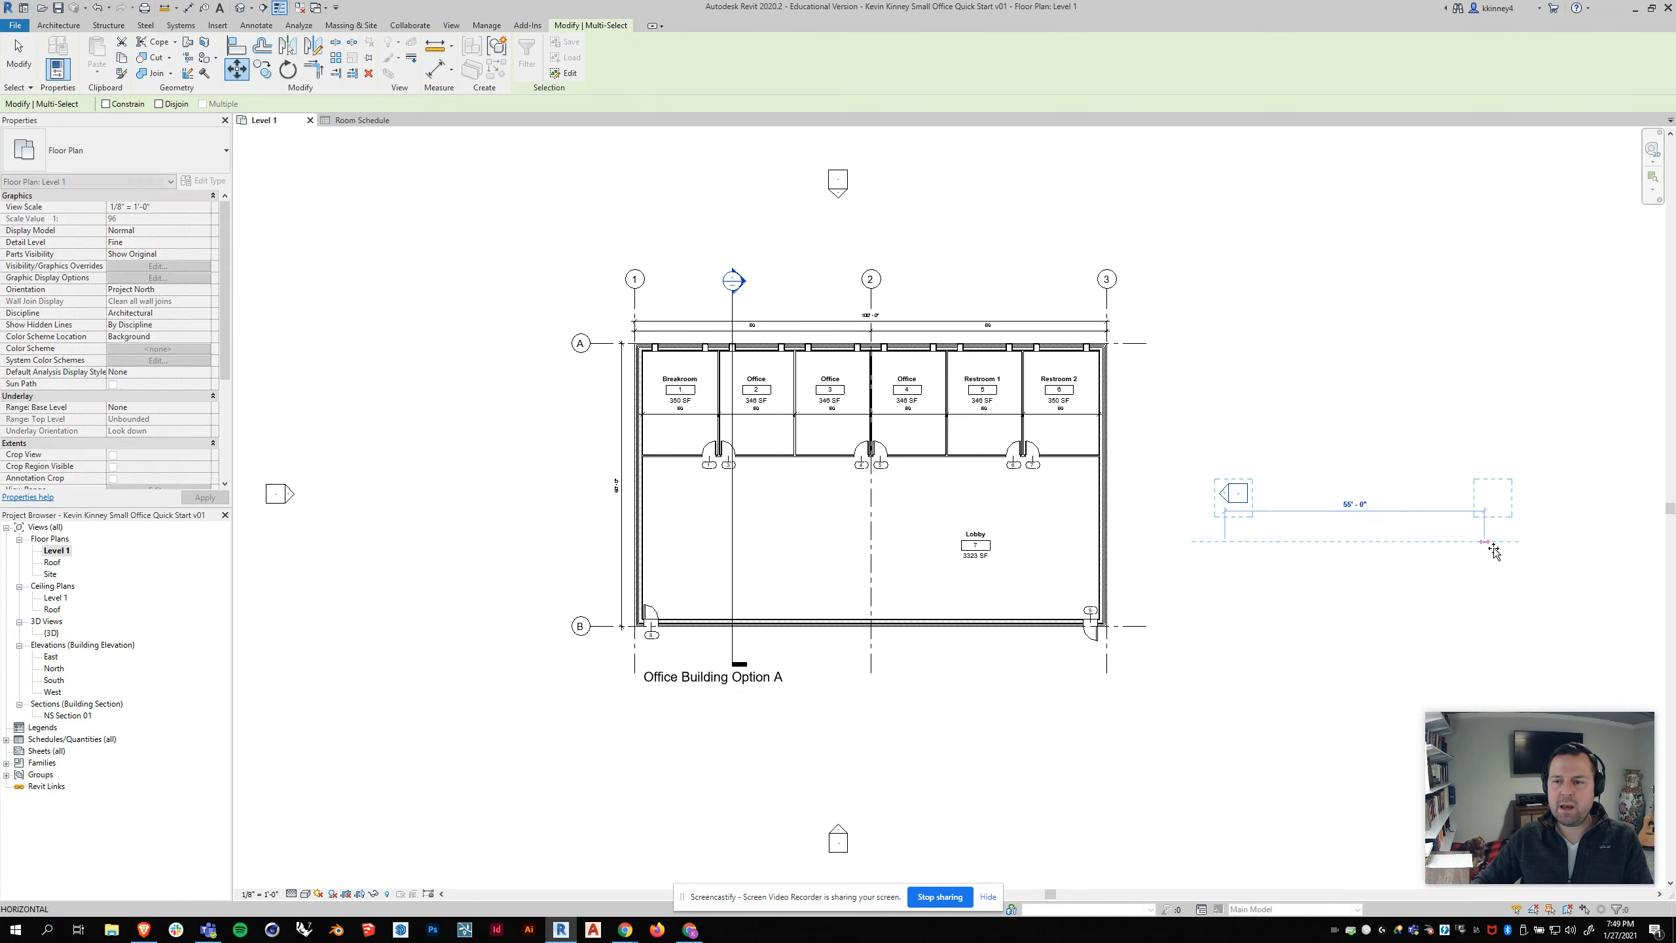
click(1585, 543)
Step: Move the north elevation marker about 40 feet straight up, away from the building
drag(891, 219, 925, 243)
click(237, 69)
scroll(777, 473, down, 2)
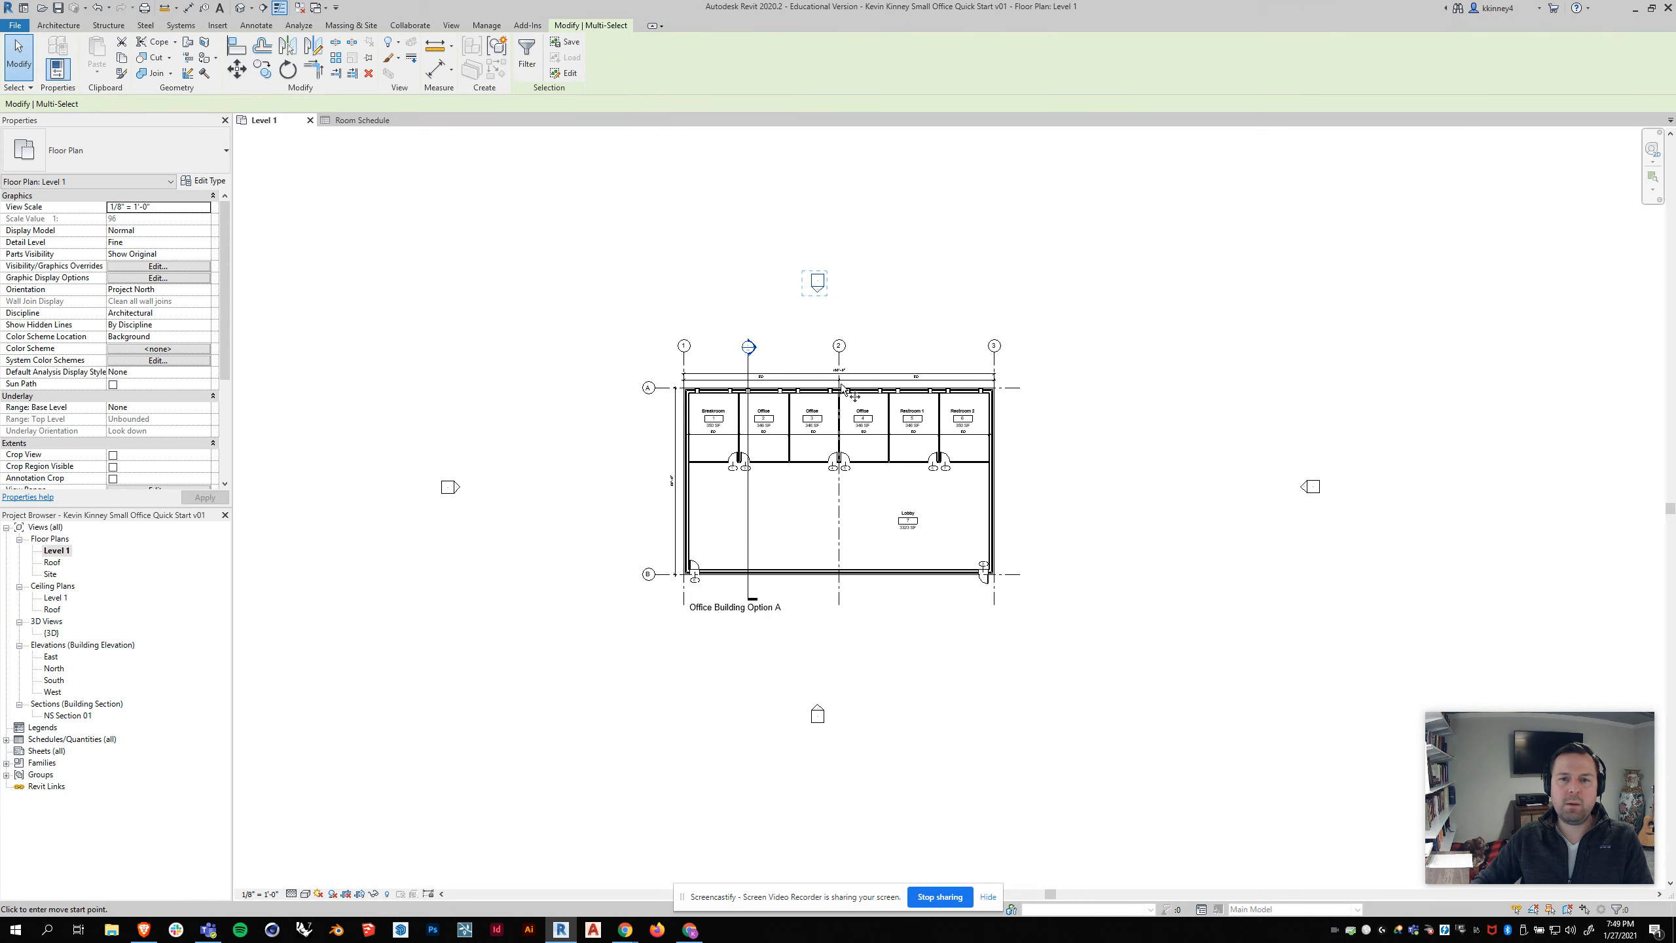
click(840, 310)
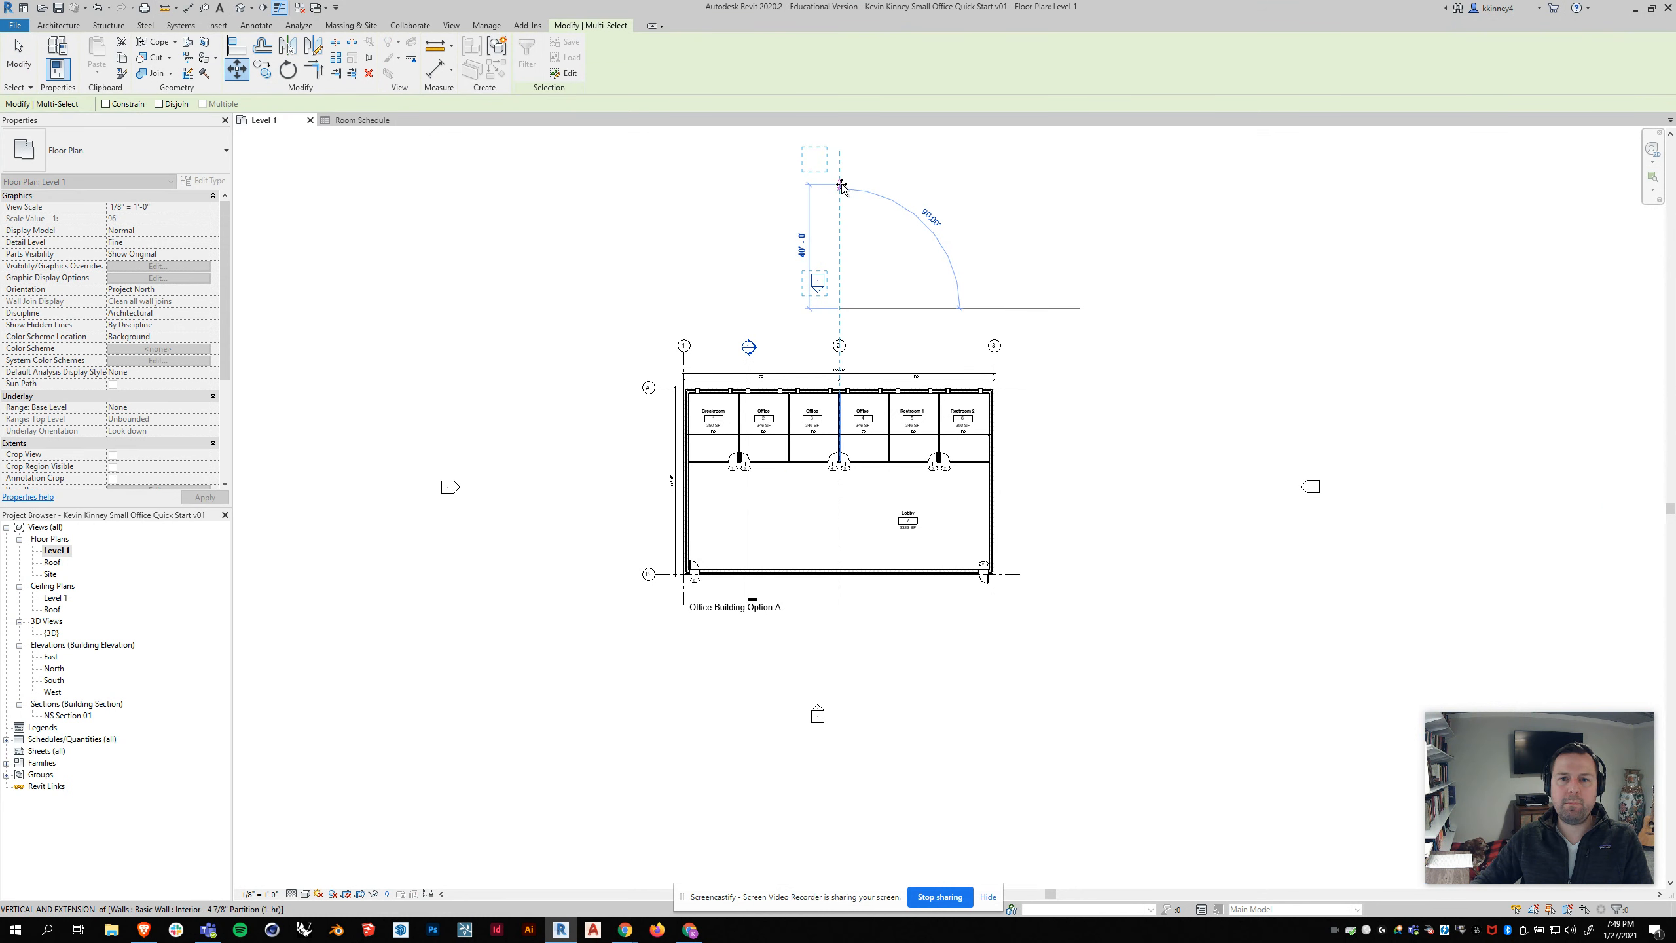
click(841, 186)
Step: Move the south elevation marker straight down, farther from the building
drag(786, 668, 877, 768)
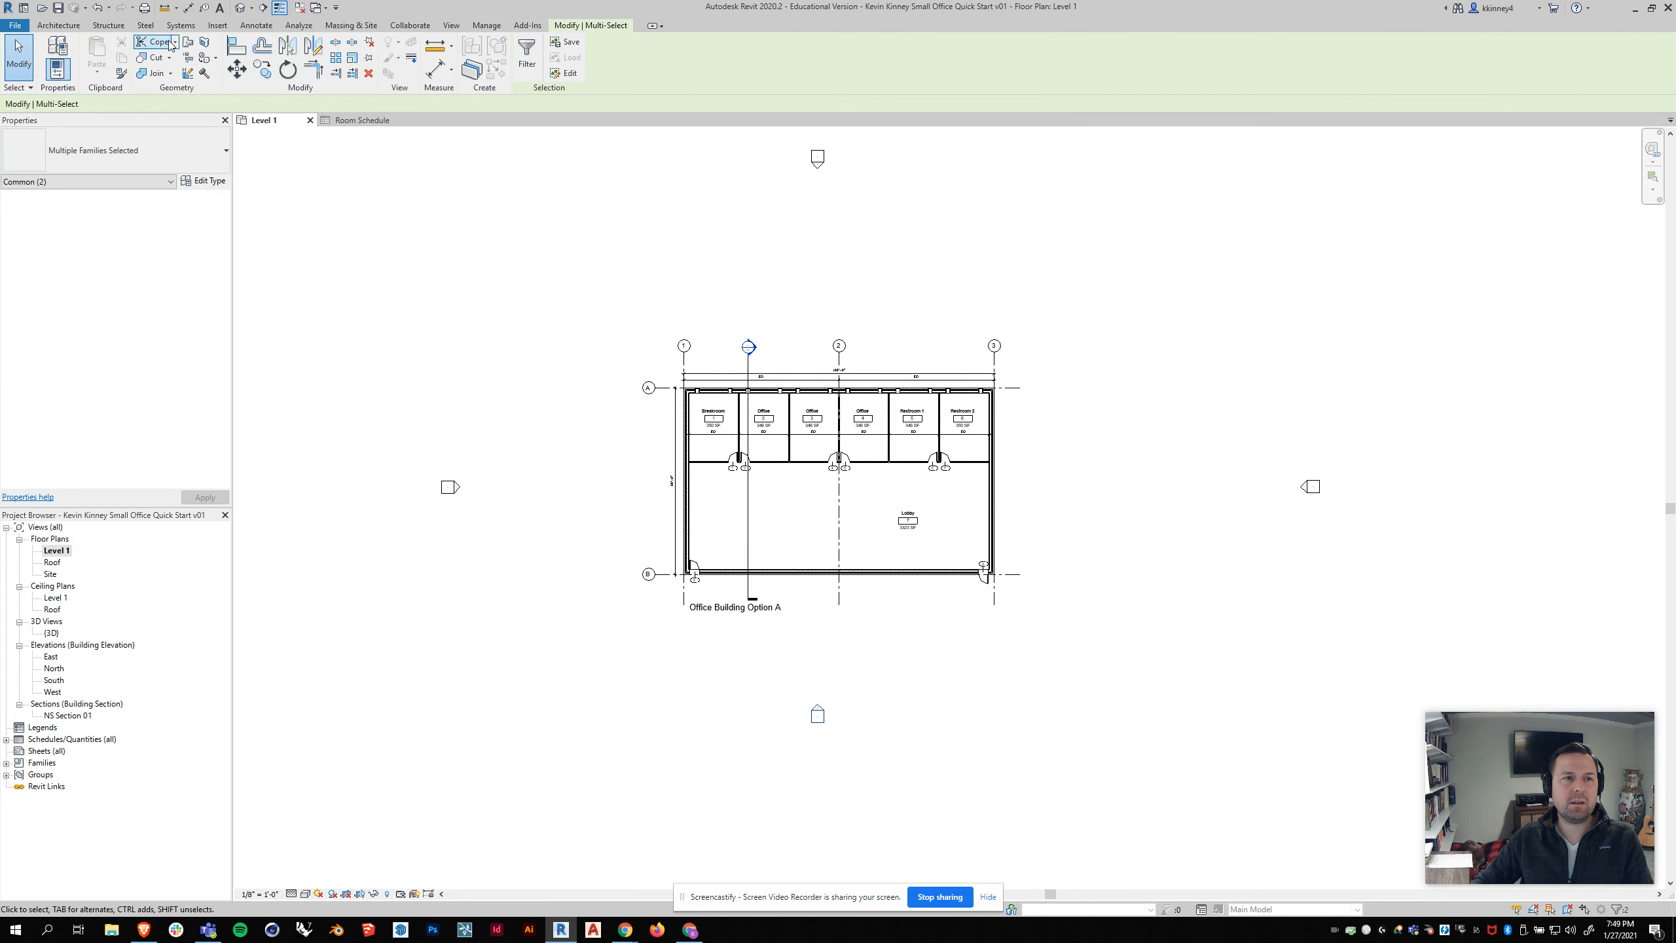
click(237, 69)
click(915, 687)
click(916, 783)
Step: Frame the Level 1 plan so the building fills the view without the elevation markers, and clear the selection
scroll(885, 448, up, 2)
scroll(824, 502, up, 2)
middle_drag(853, 569, 917, 536)
scroll(850, 540, up, 1)
scroll(852, 539, down, 1)
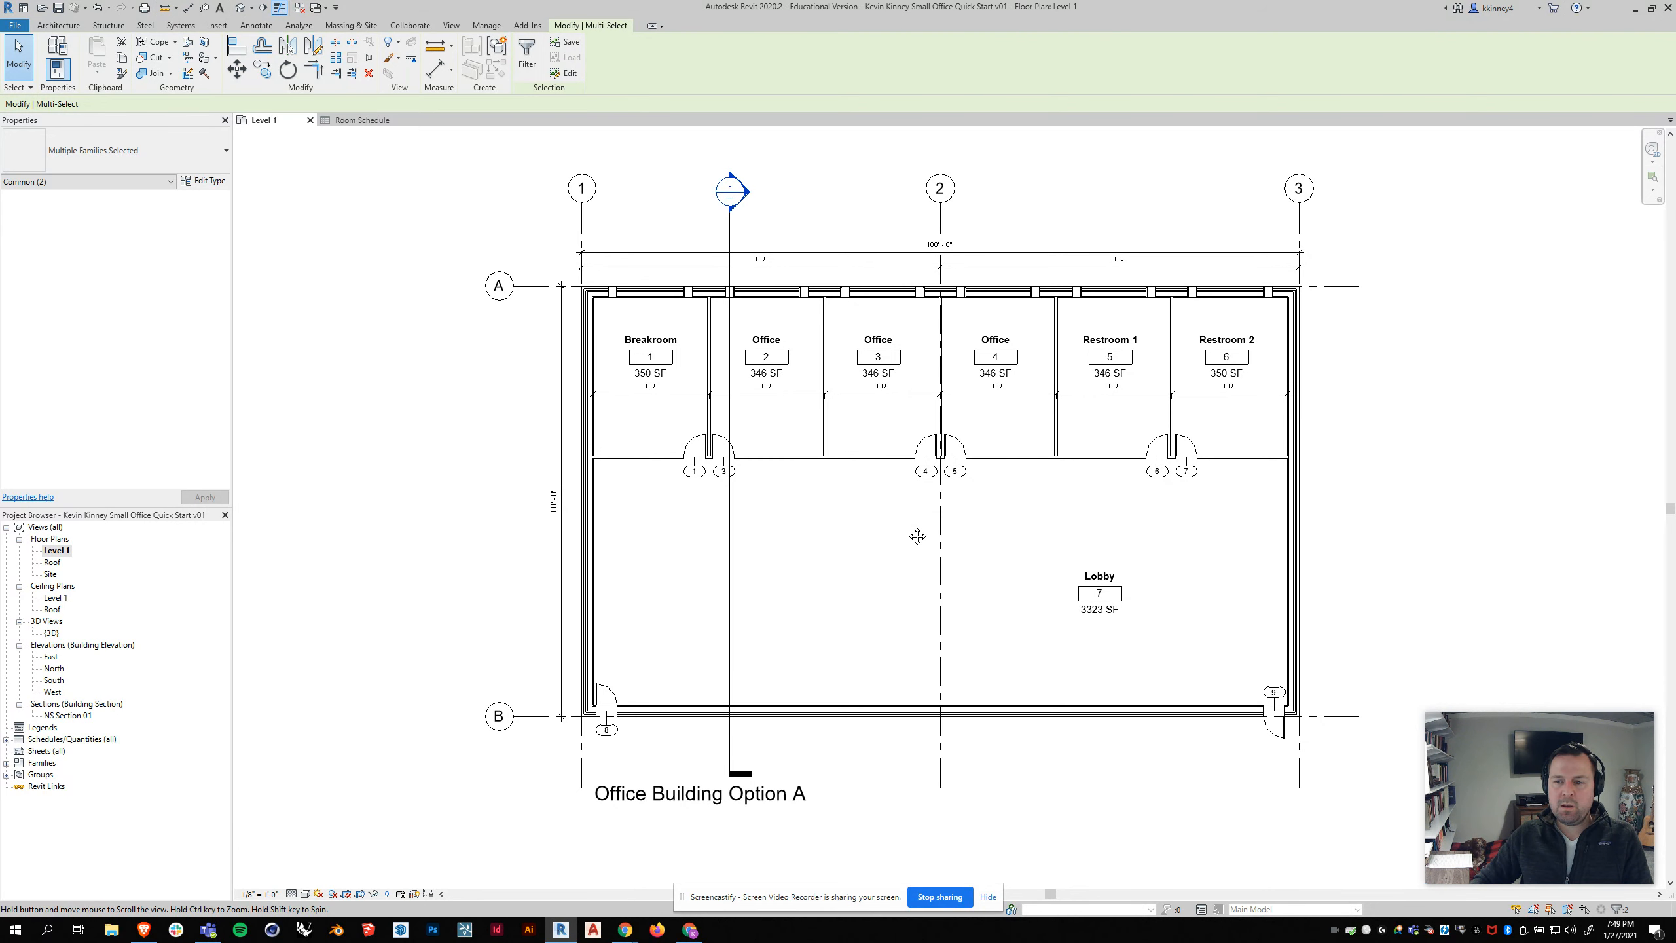
middle_drag(1011, 490, 1008, 491)
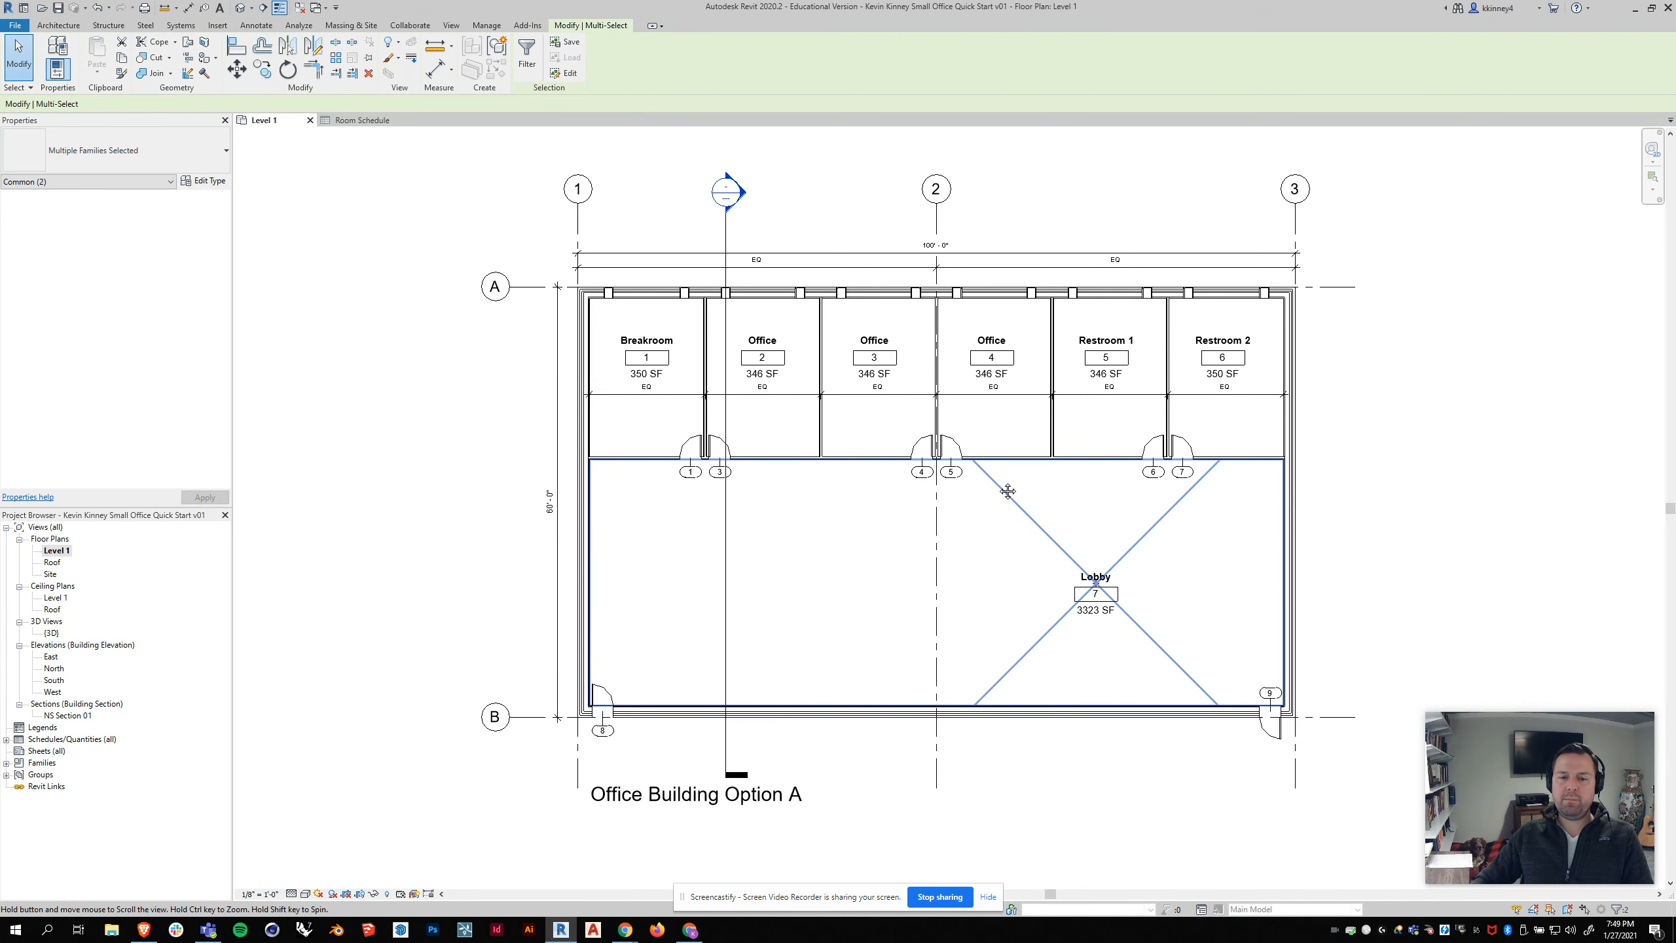
click(1474, 344)
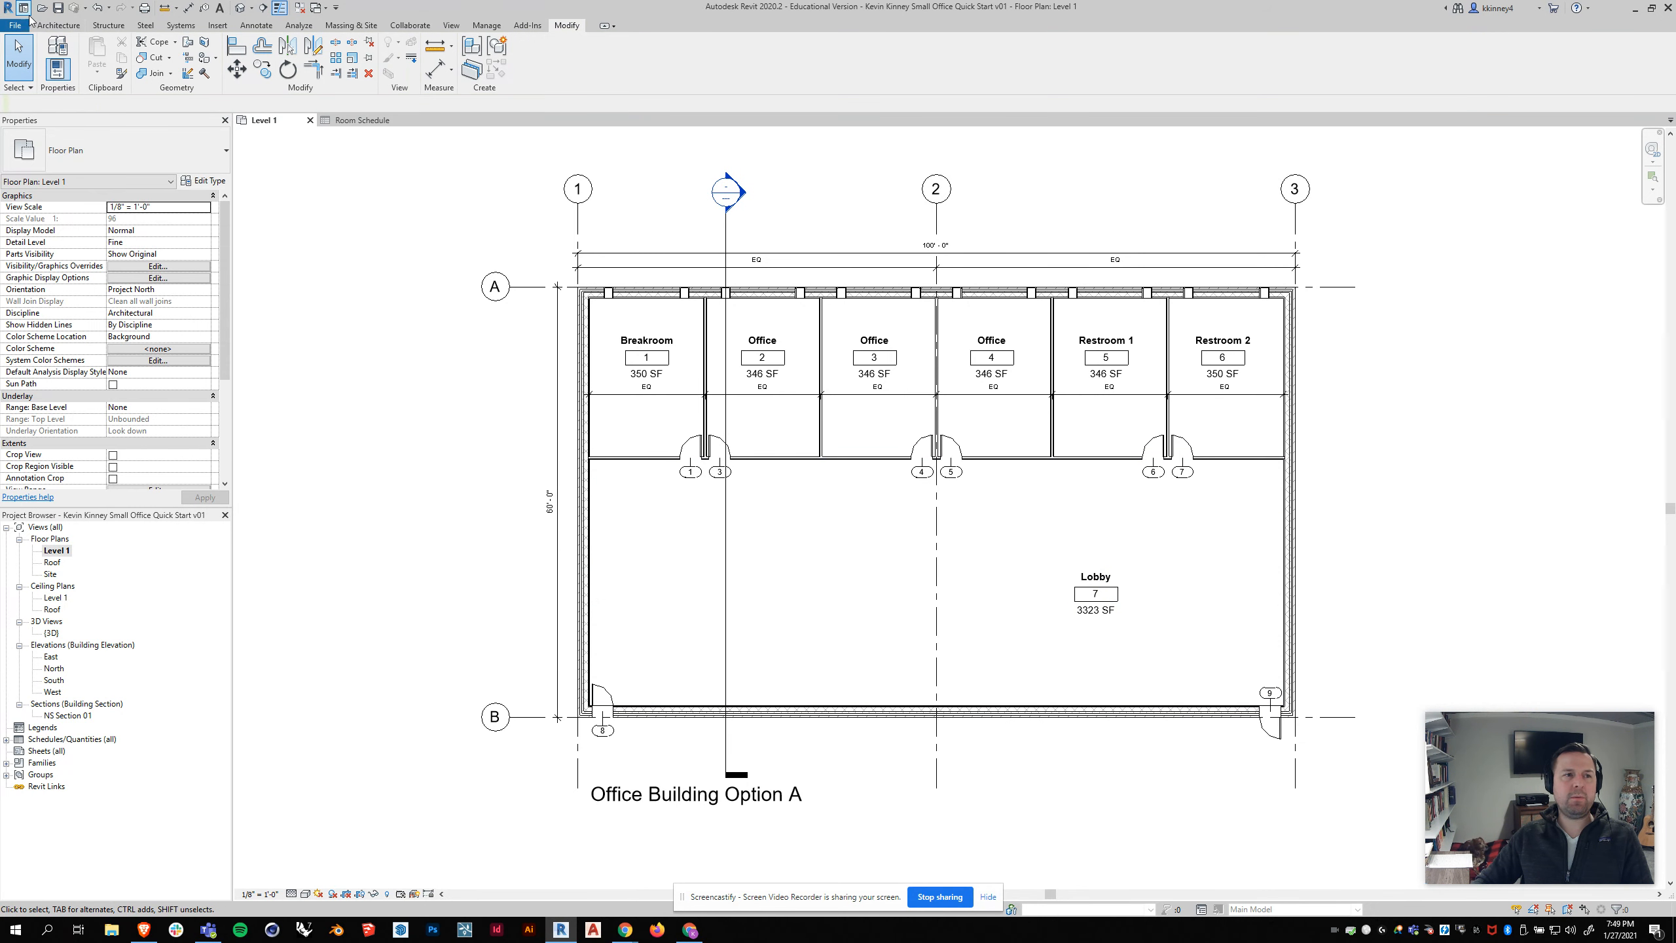
Step: Set up printing of the visible portion of the Level 1 plan to Adobe PDF on 11 x 17 paper
click(19, 25)
click(26, 254)
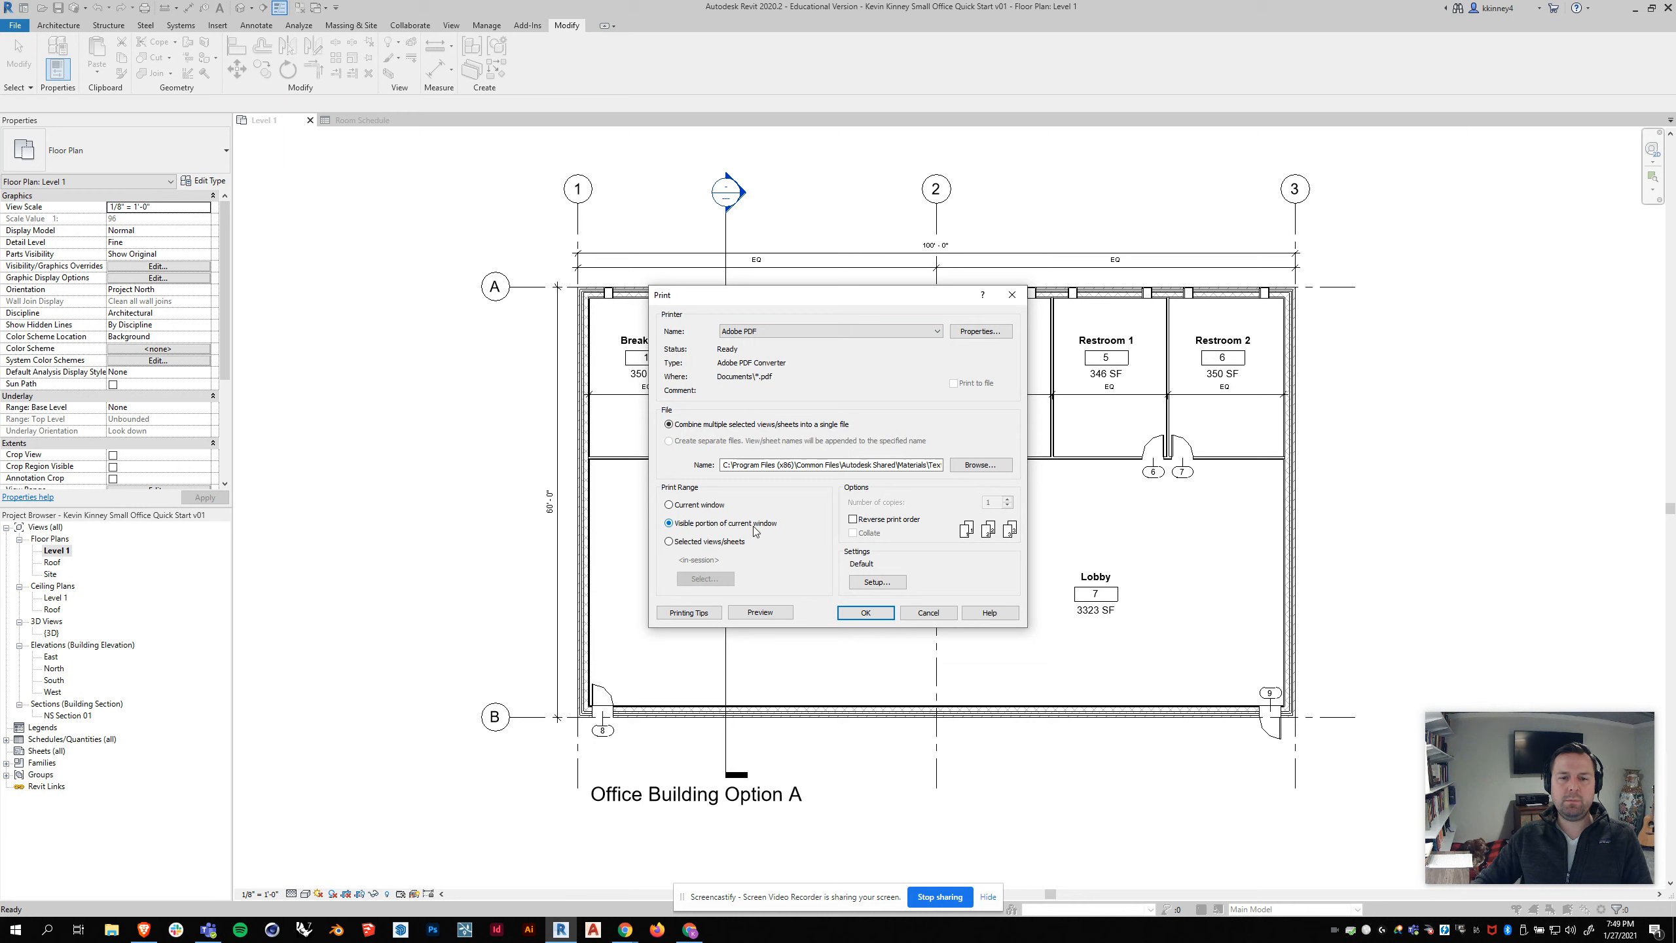
click(877, 583)
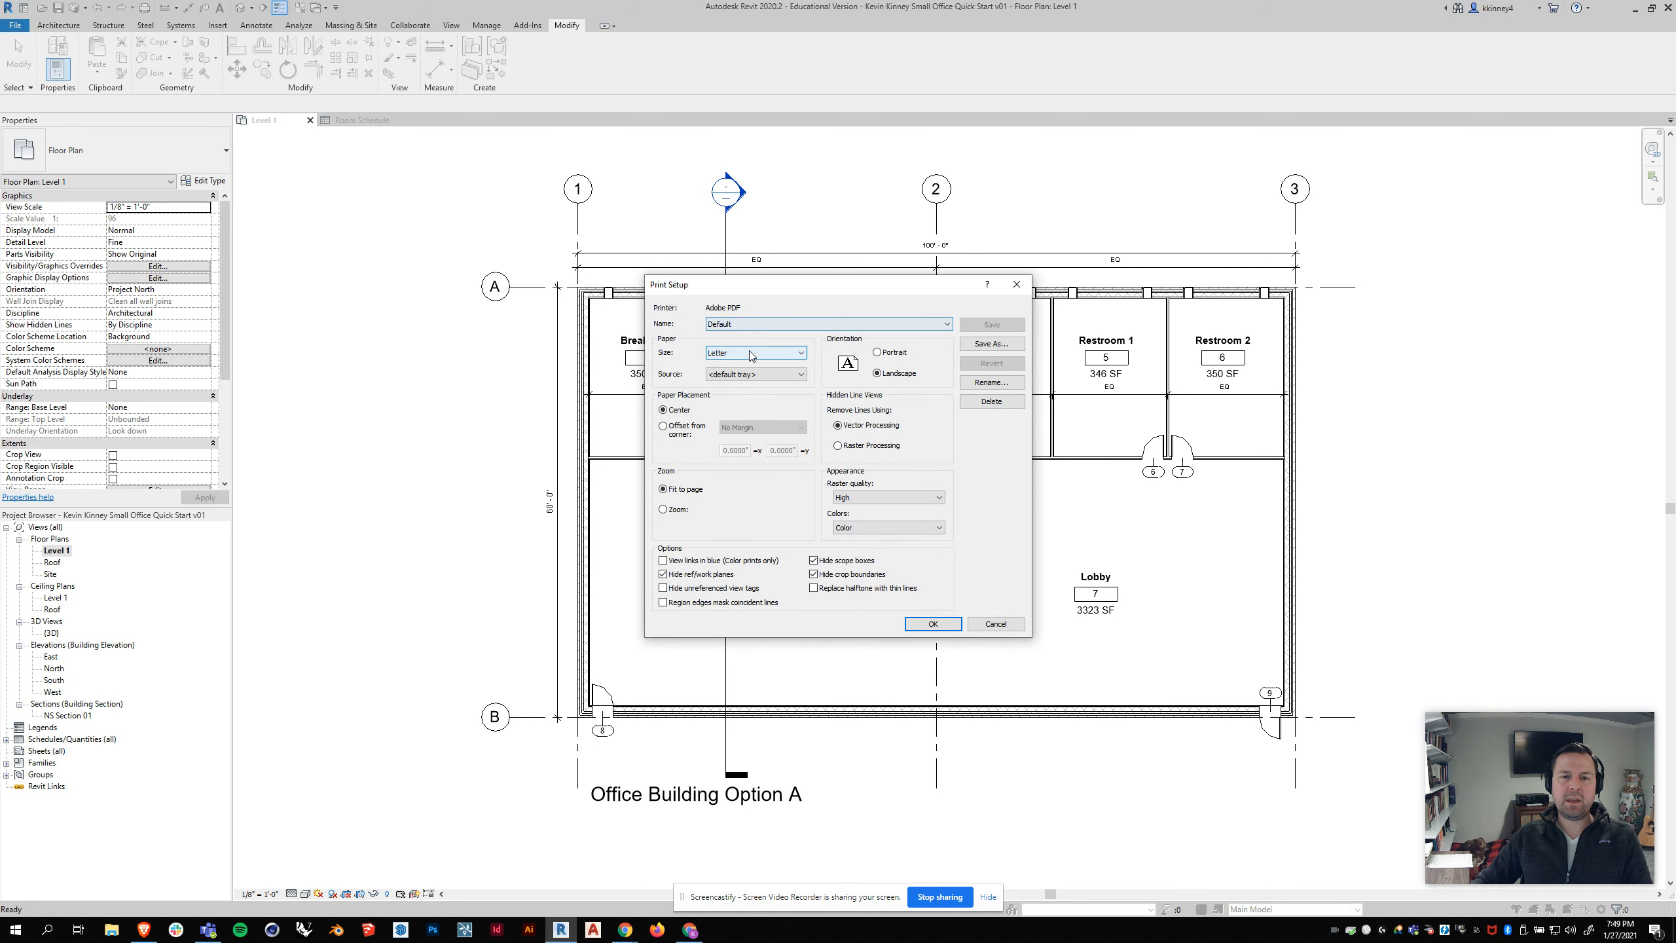
click(750, 354)
click(734, 433)
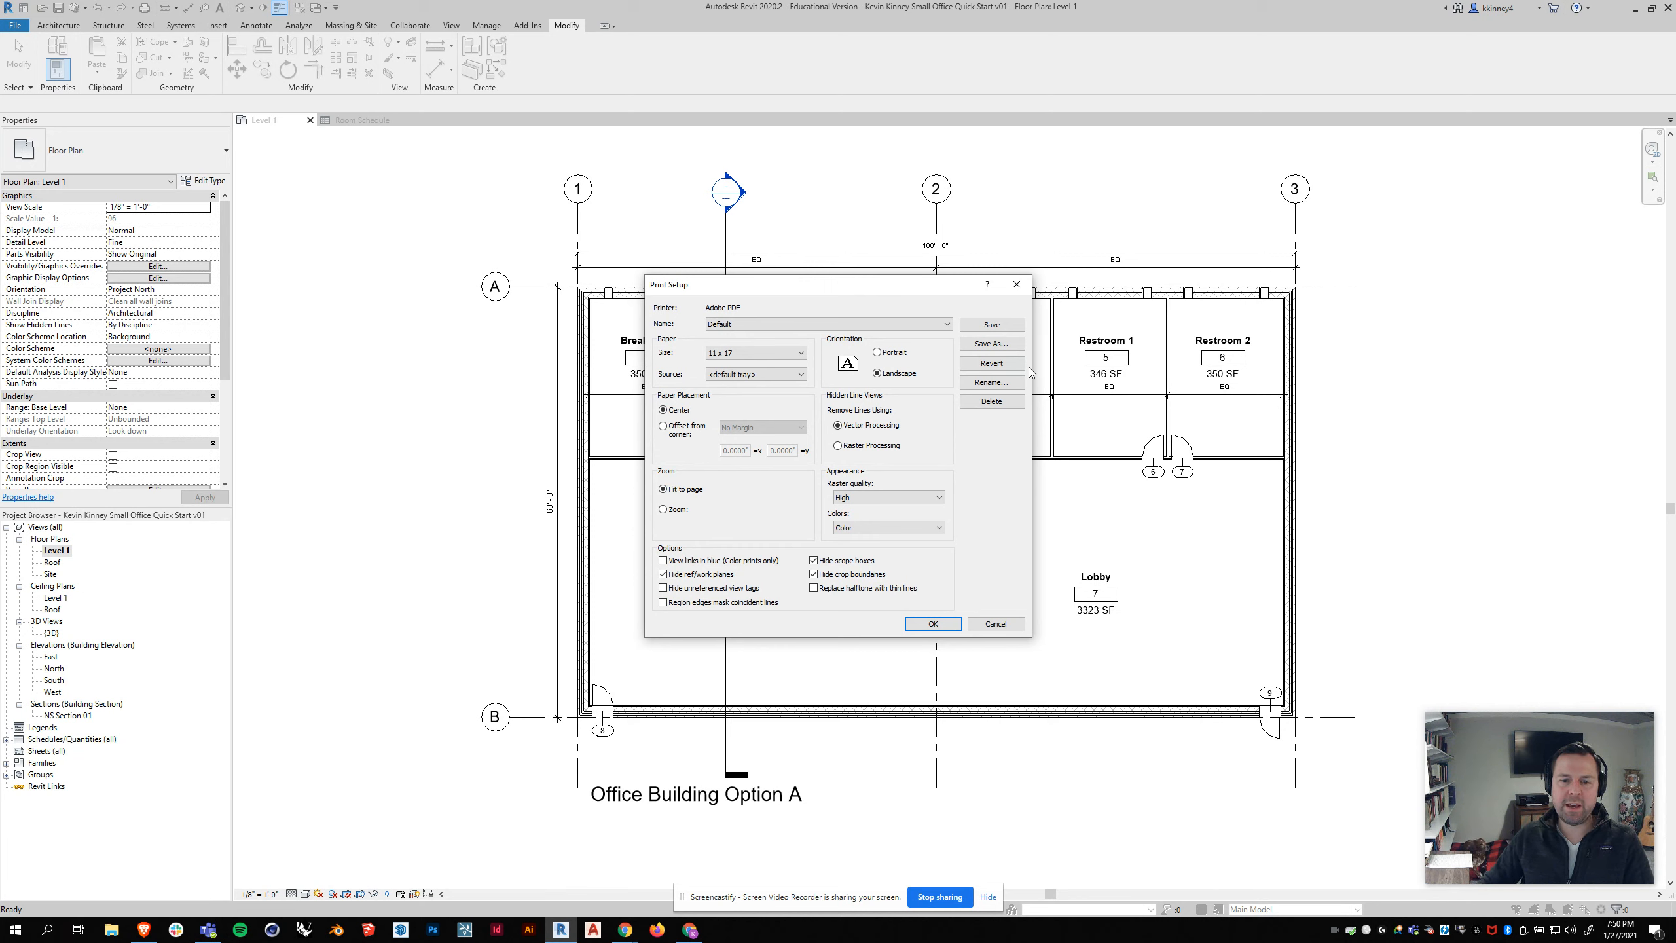
click(923, 625)
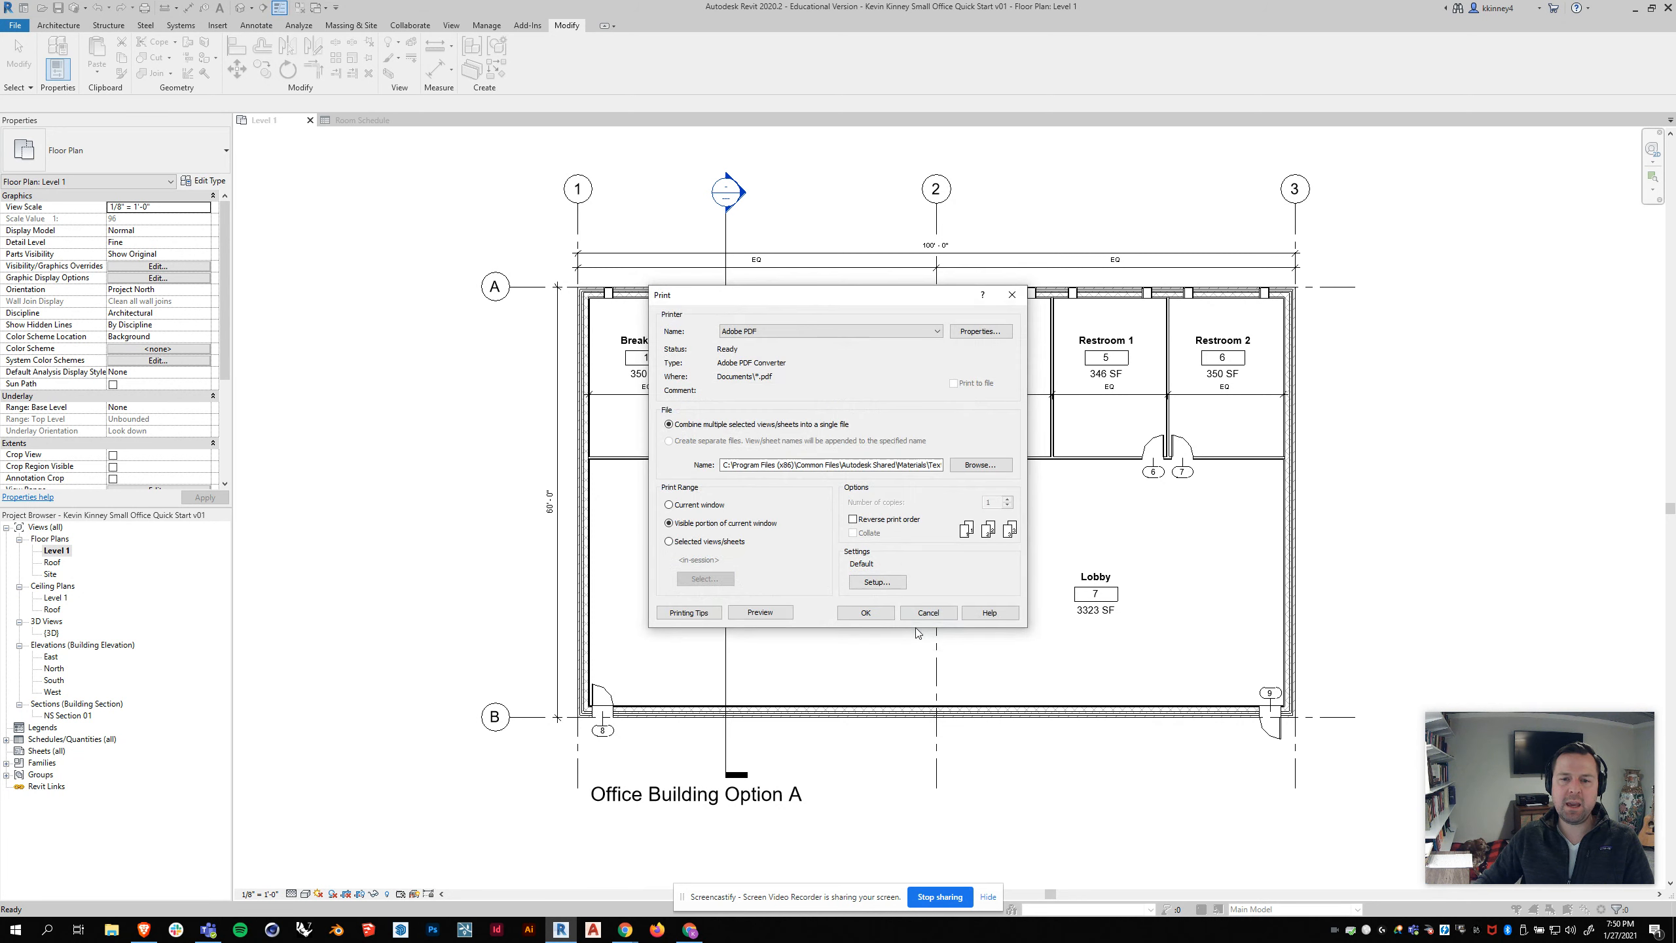
Step: Start the PDF print and name the file with the author's full name followed by "Office Building Option A Floor Plan v01"
click(858, 611)
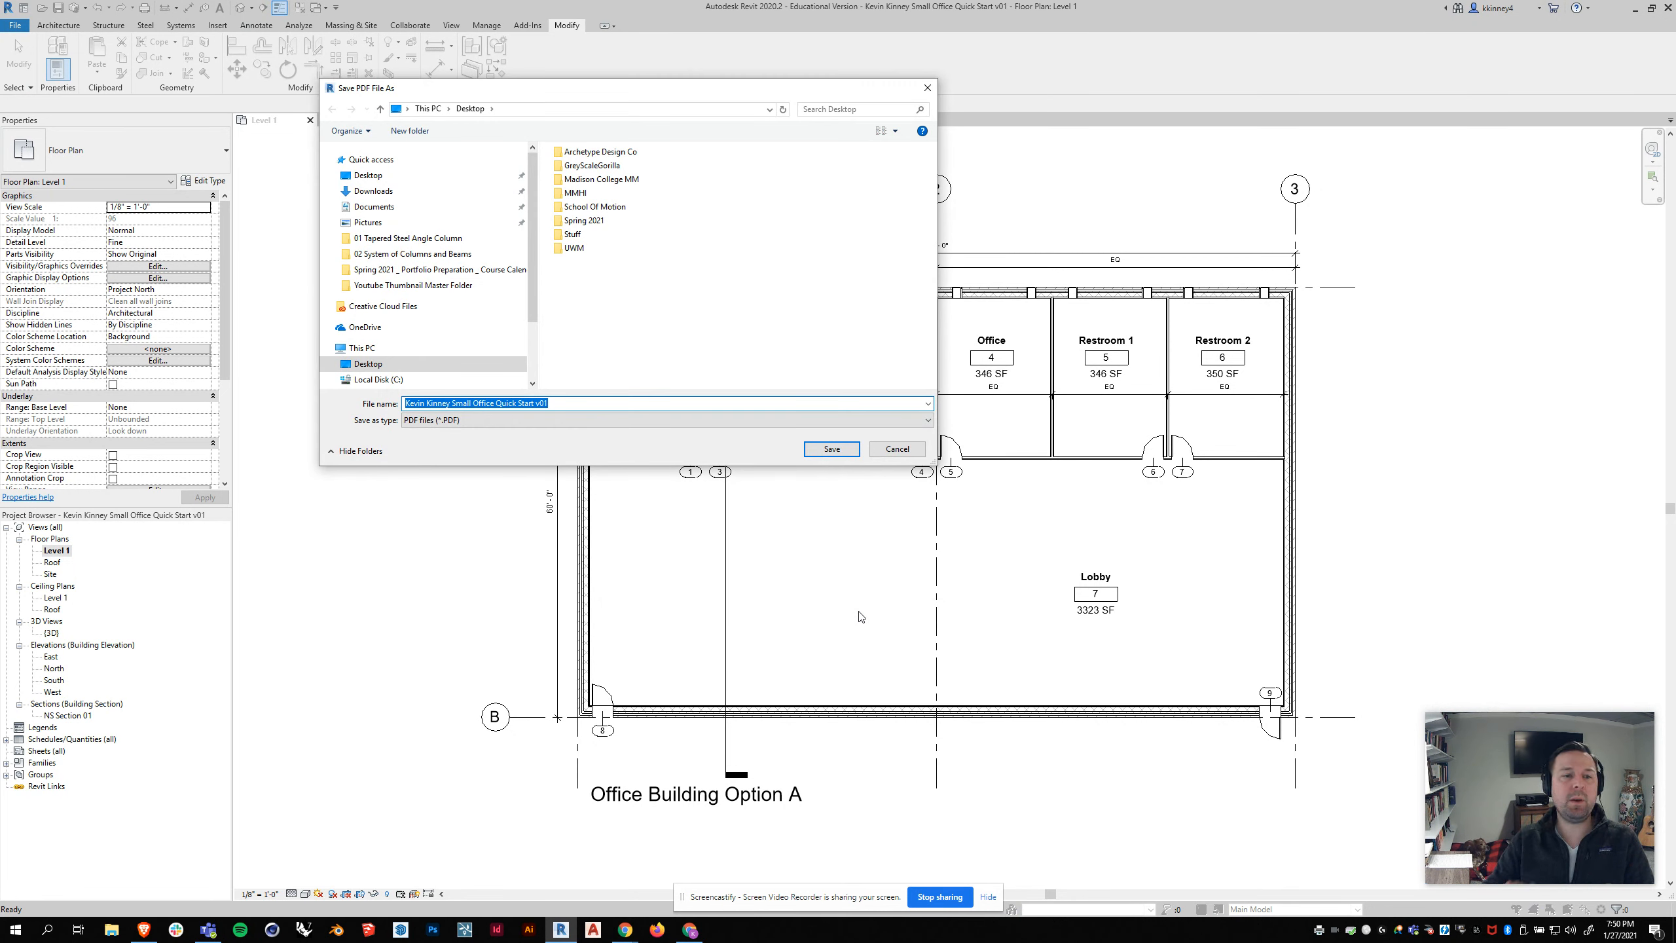
click(551, 403)
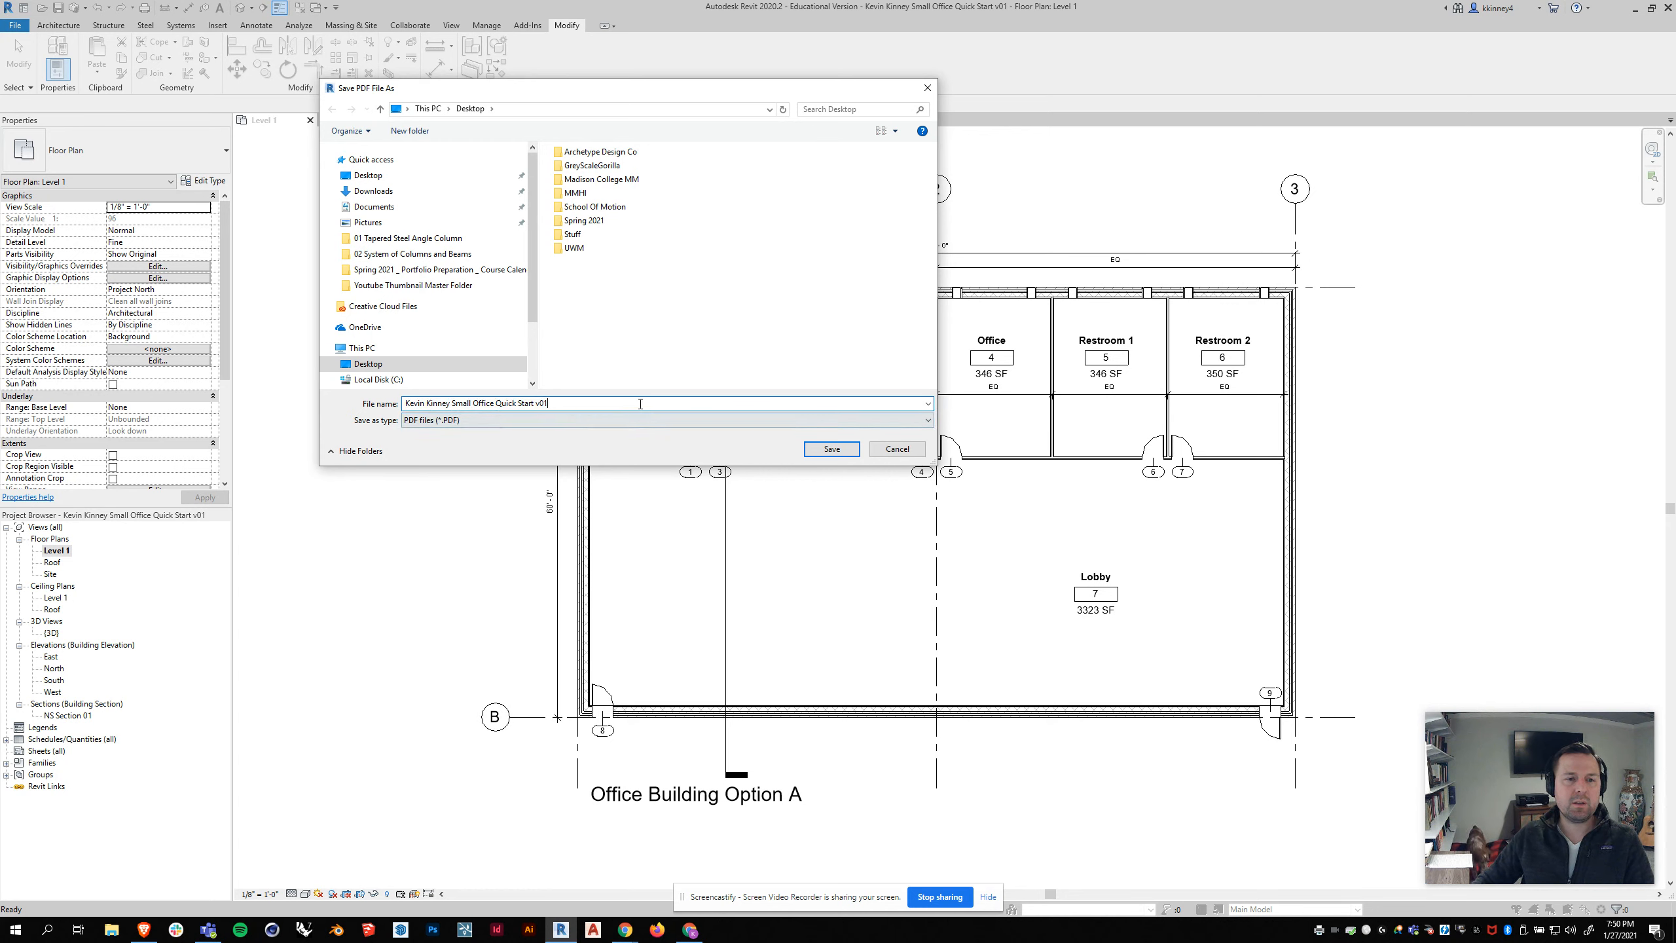
drag(549, 402, 452, 402)
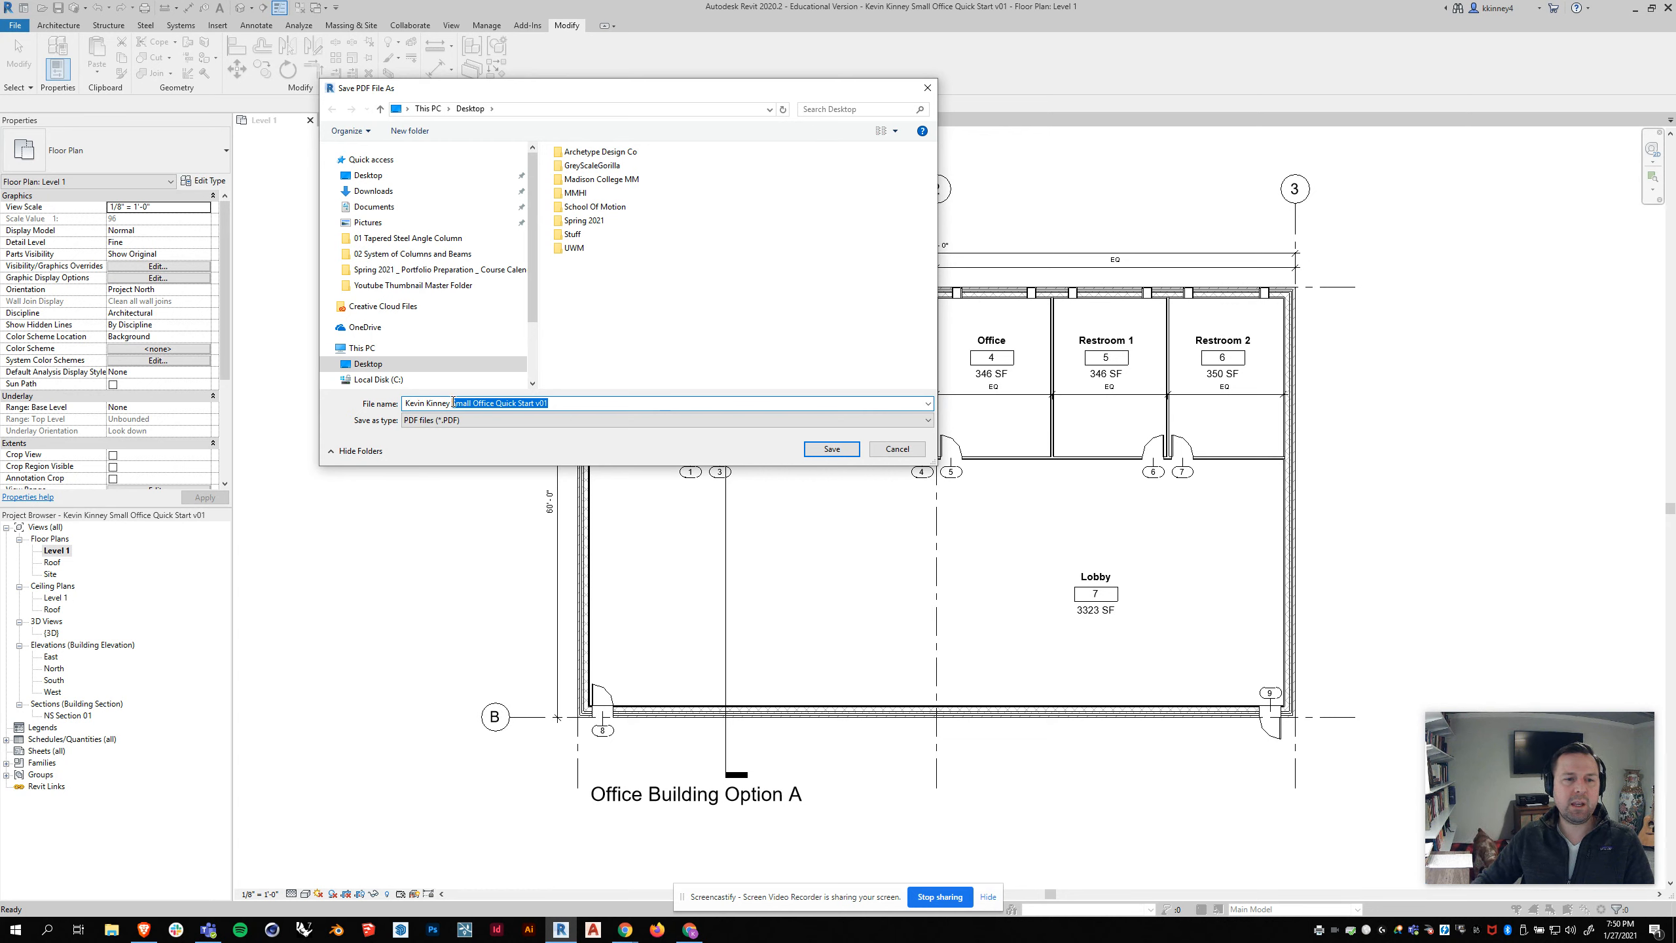
text(Office)
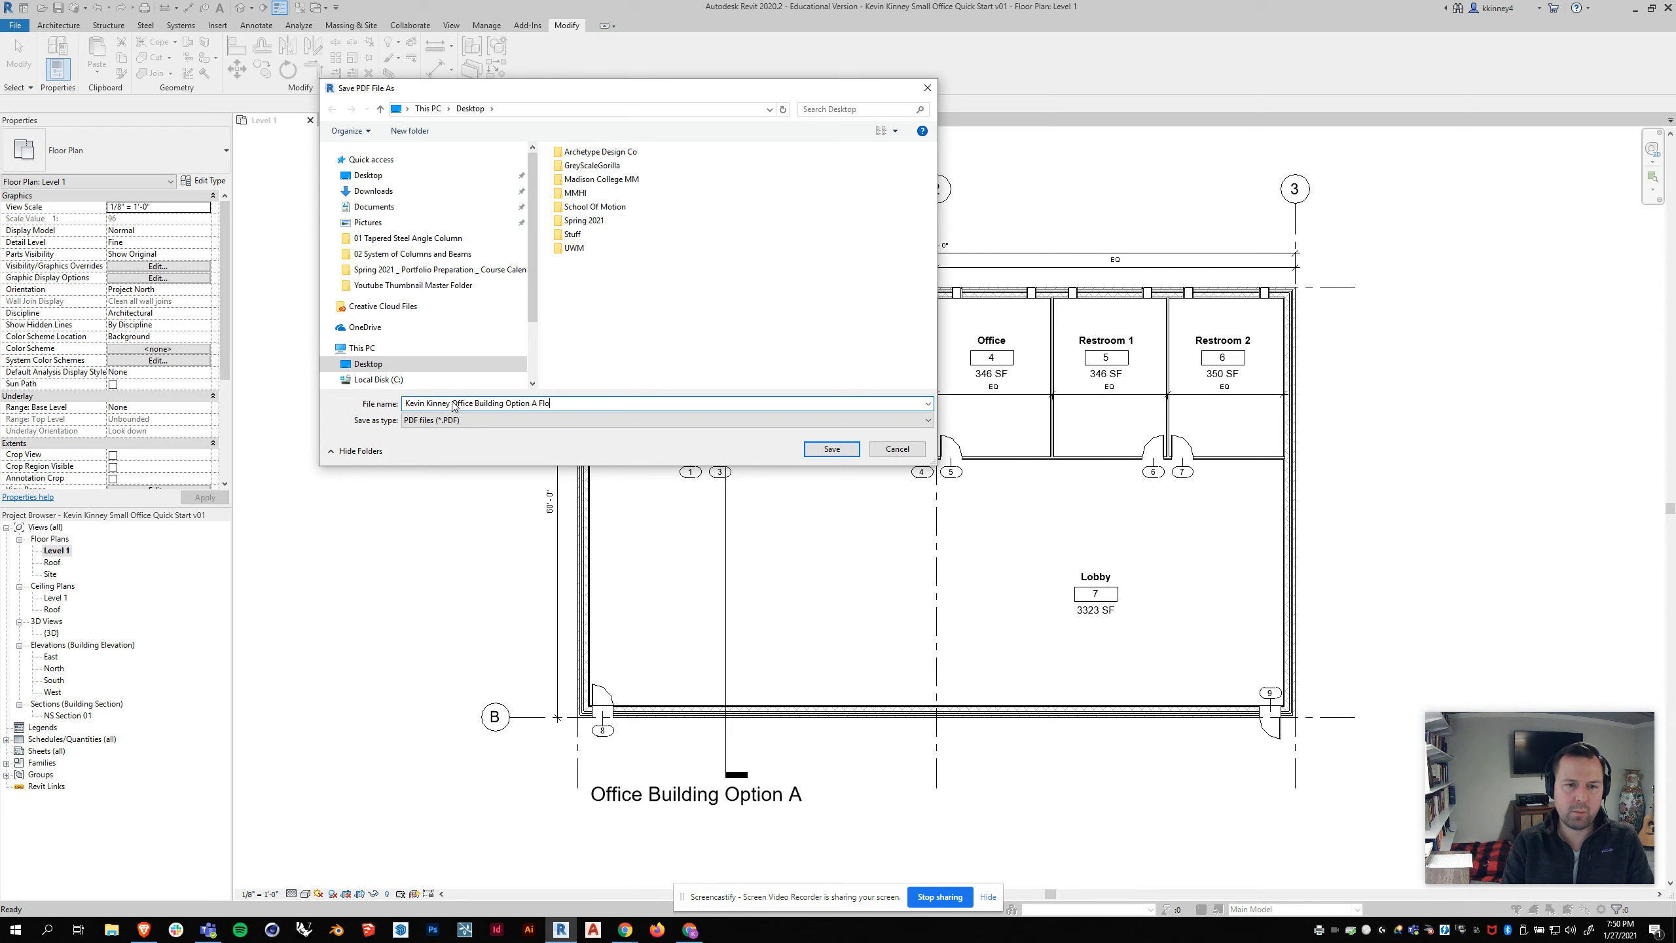
text(Building Option A Floor Plan v01)
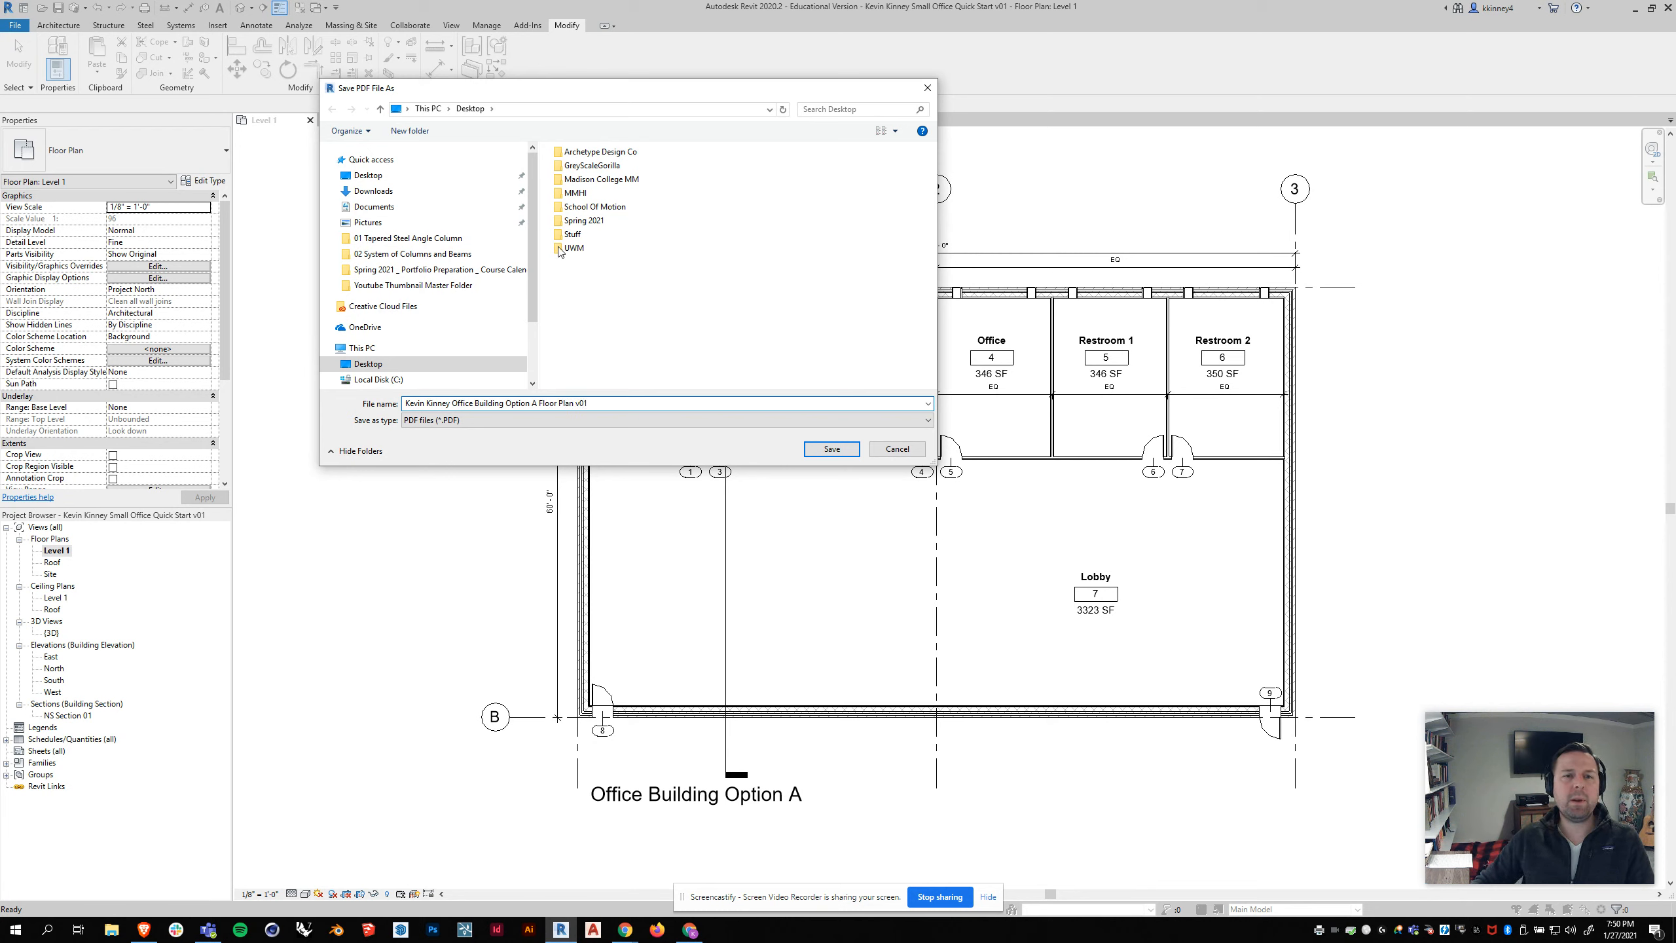
Step: Try to save the PDF in Desktop > Spring 2021 > Arch Software 2 > Week 2, dismissing the save reminder and the PDF progress window
click(581, 223)
double_click(581, 223)
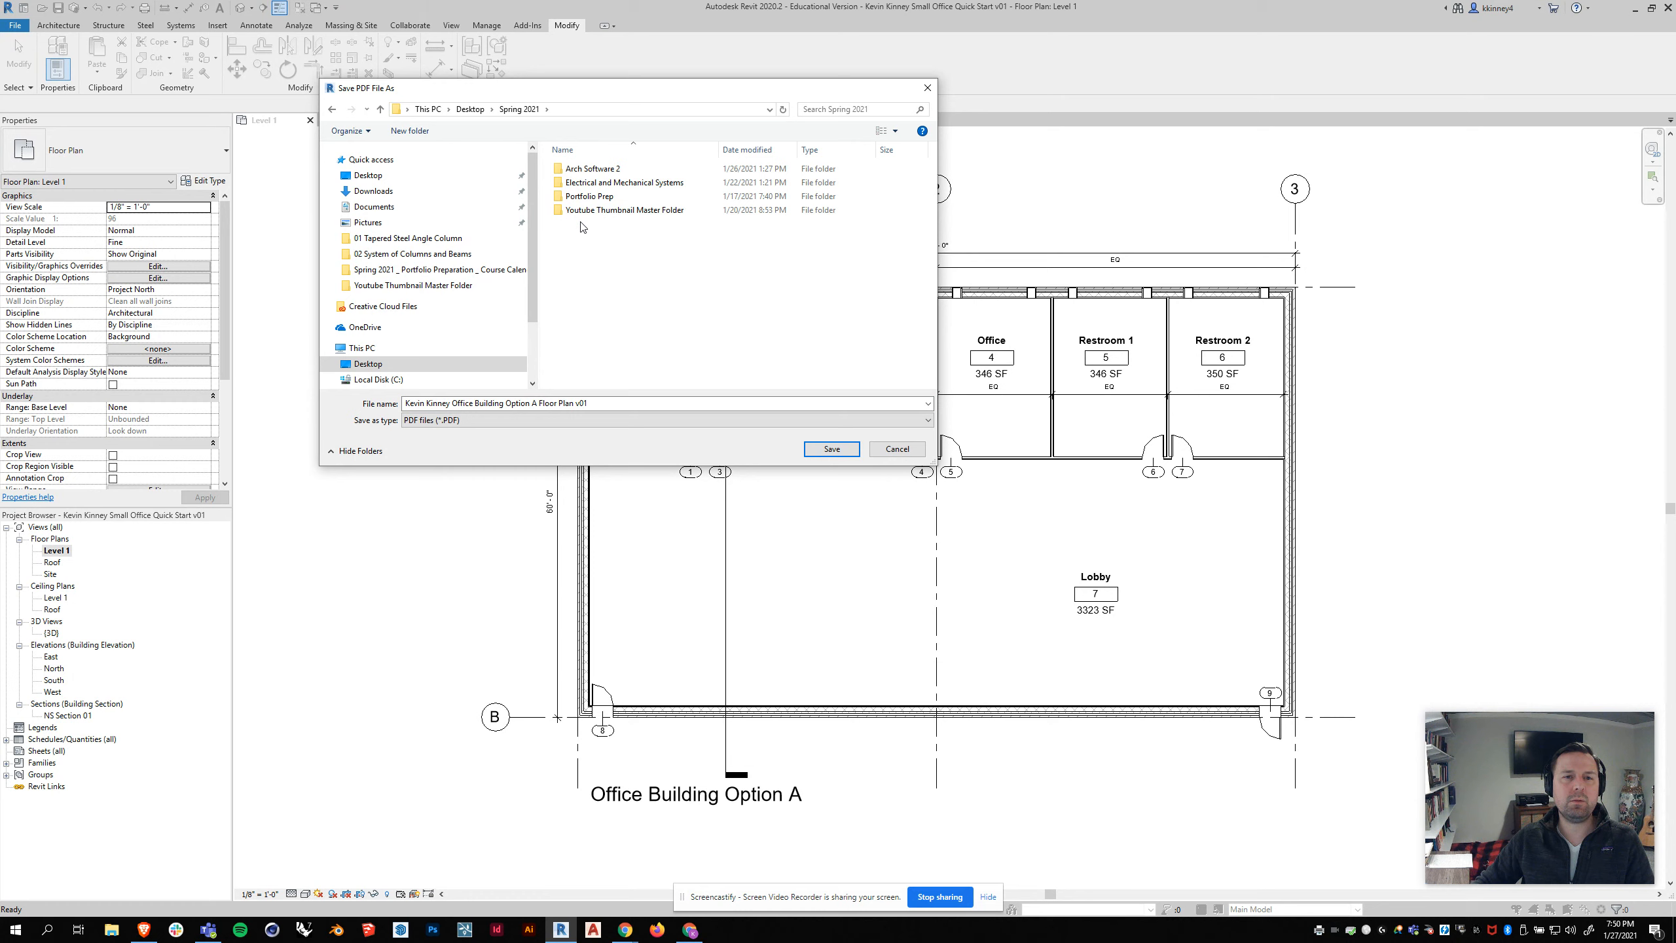
double_click(602, 170)
double_click(585, 184)
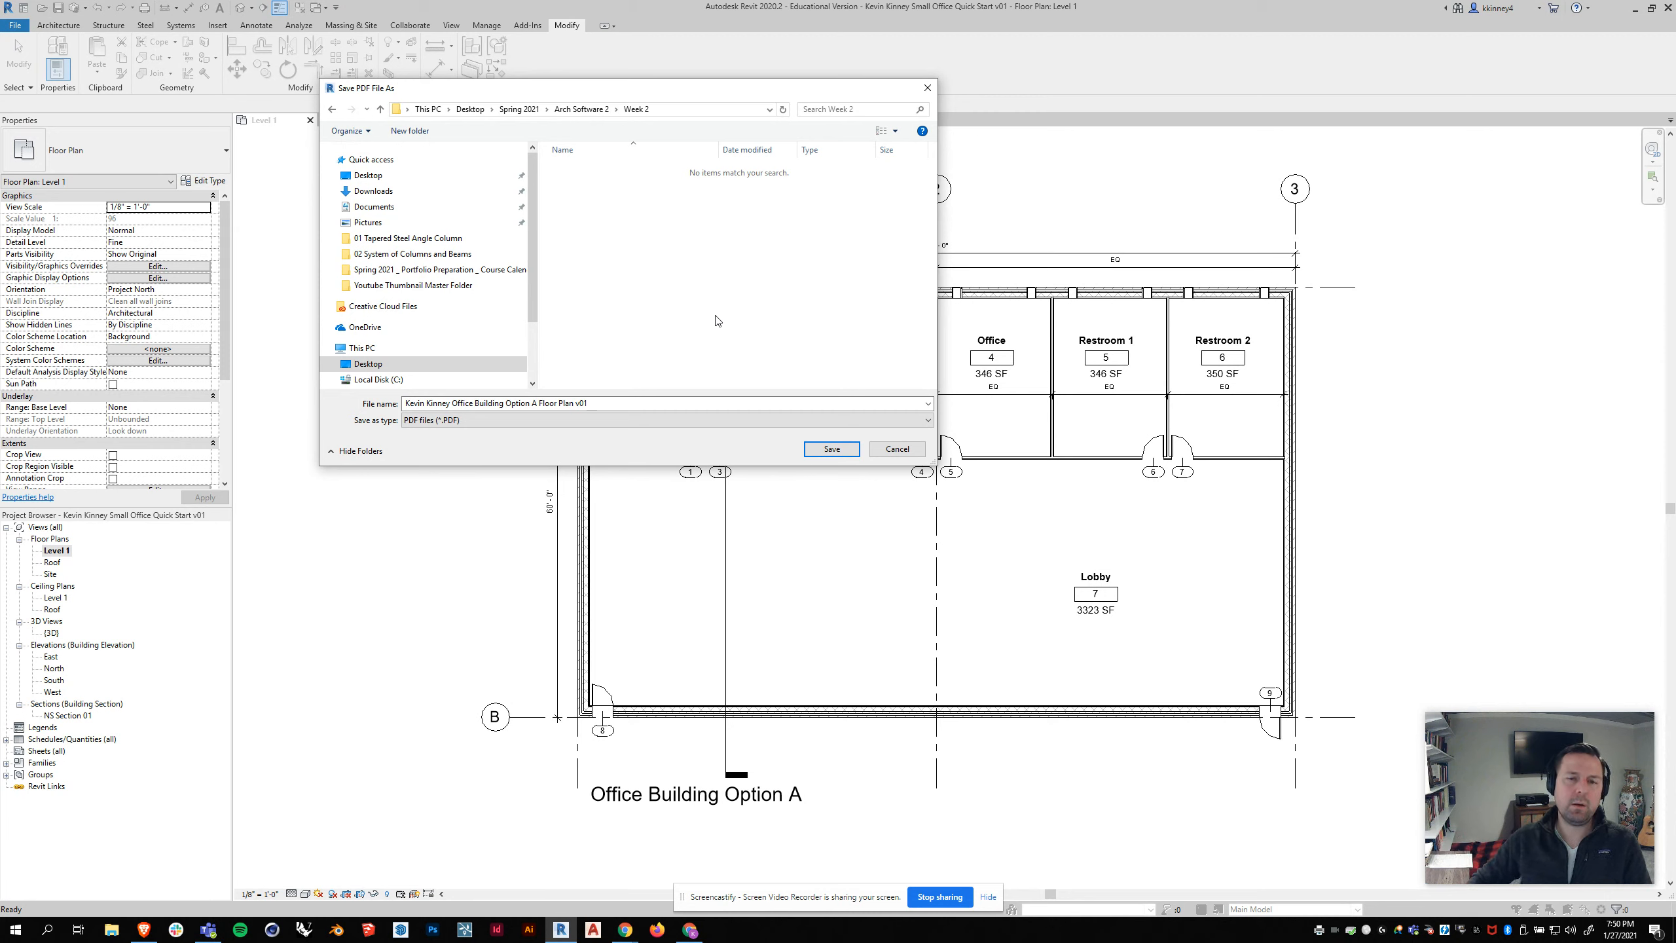
click(828, 451)
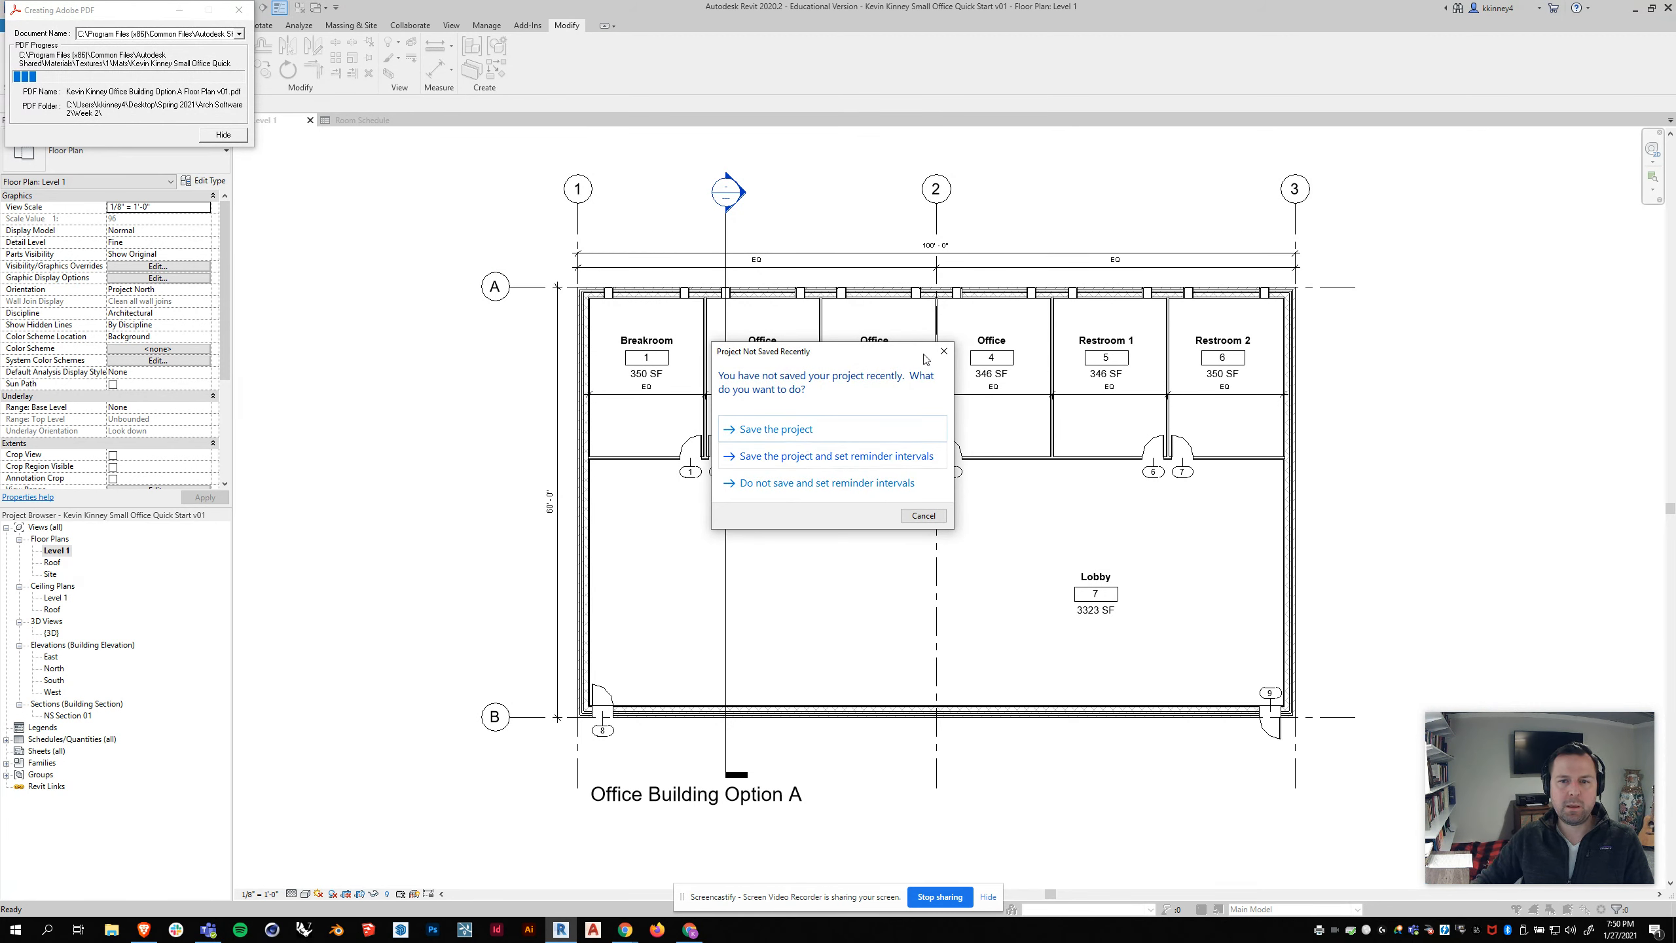
click(943, 351)
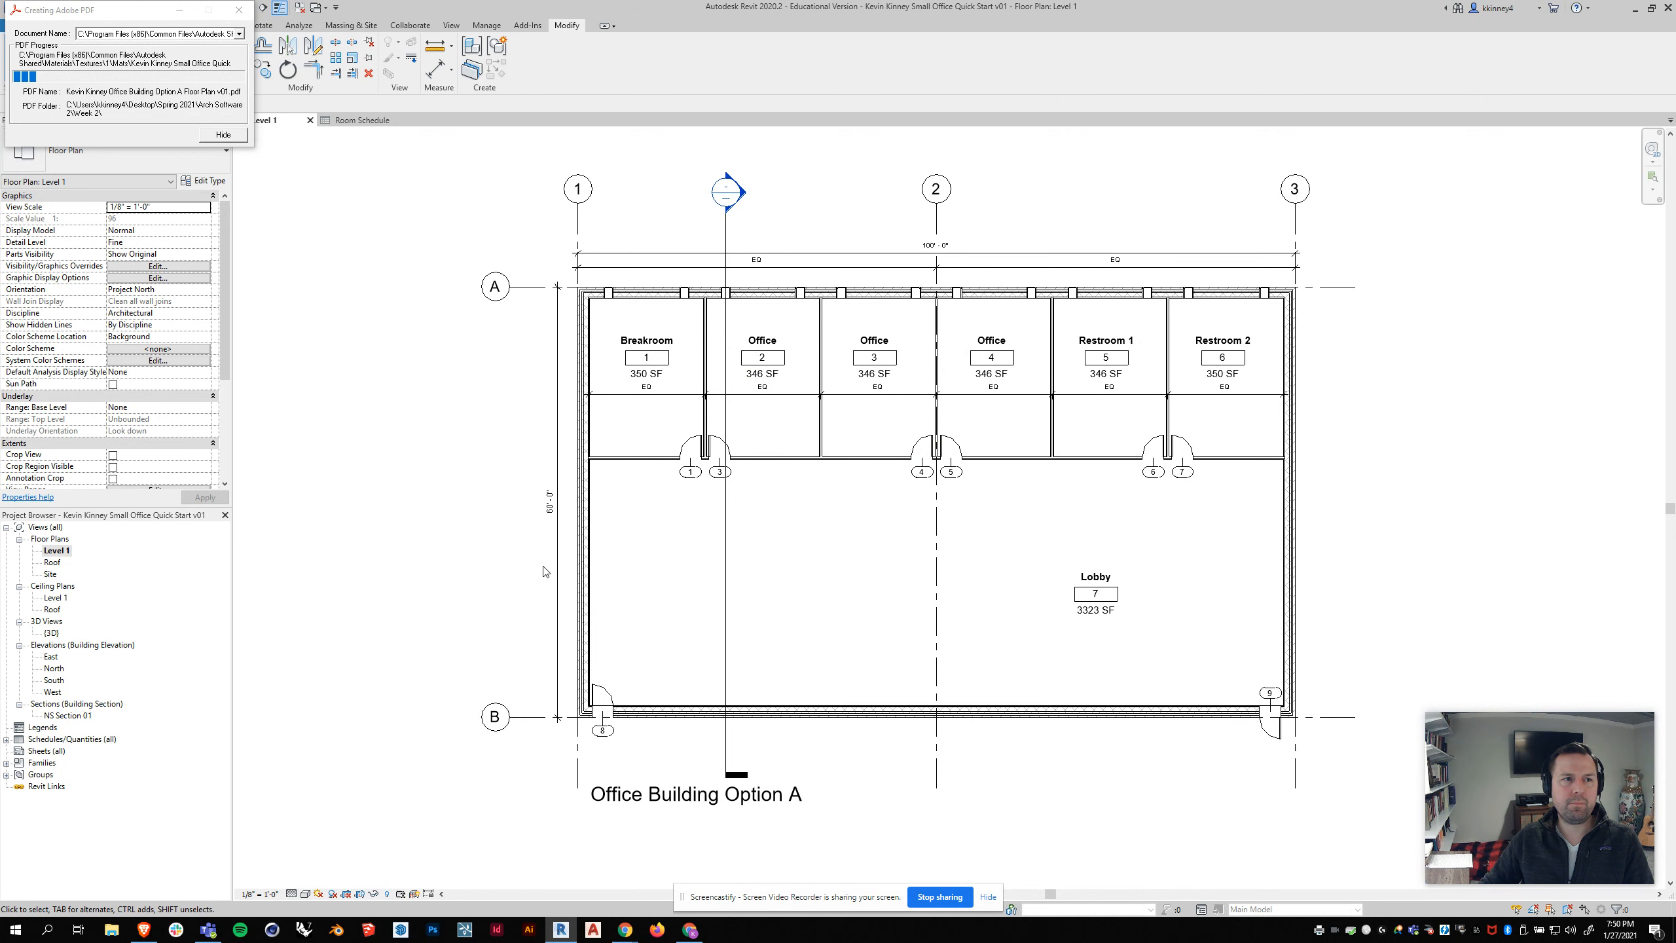
drag(58, 14, 338, 183)
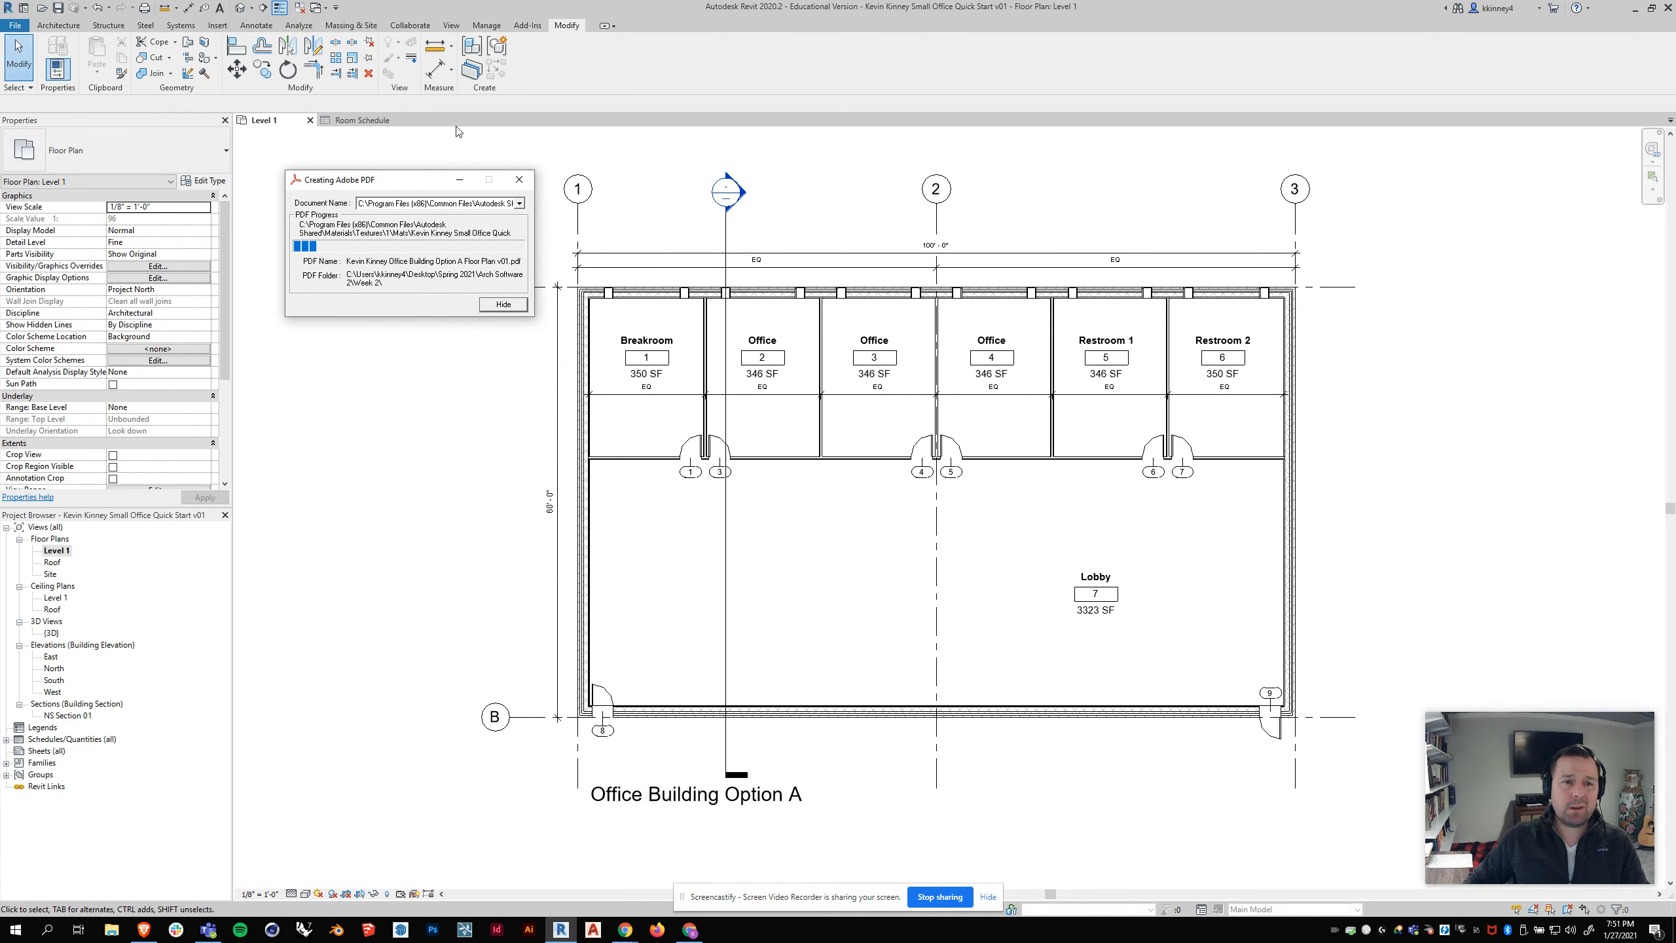
click(520, 185)
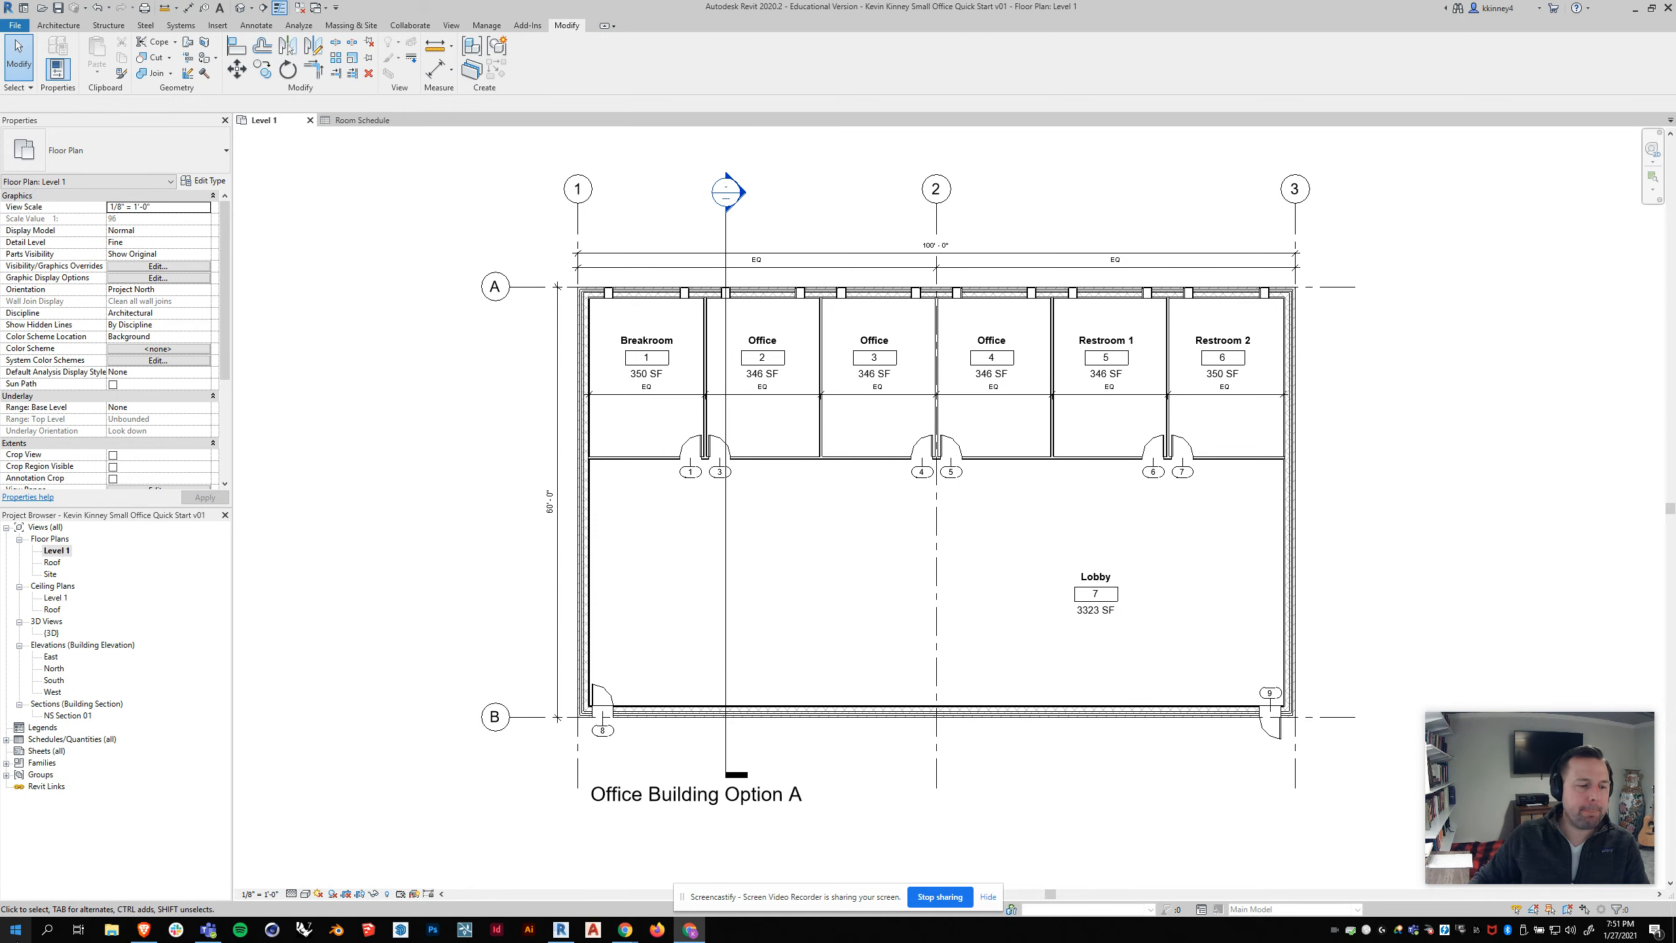
Step: Launch Adobe Acrobat DC, widen its window, and minimize it to return to the floor plan
click(48, 931)
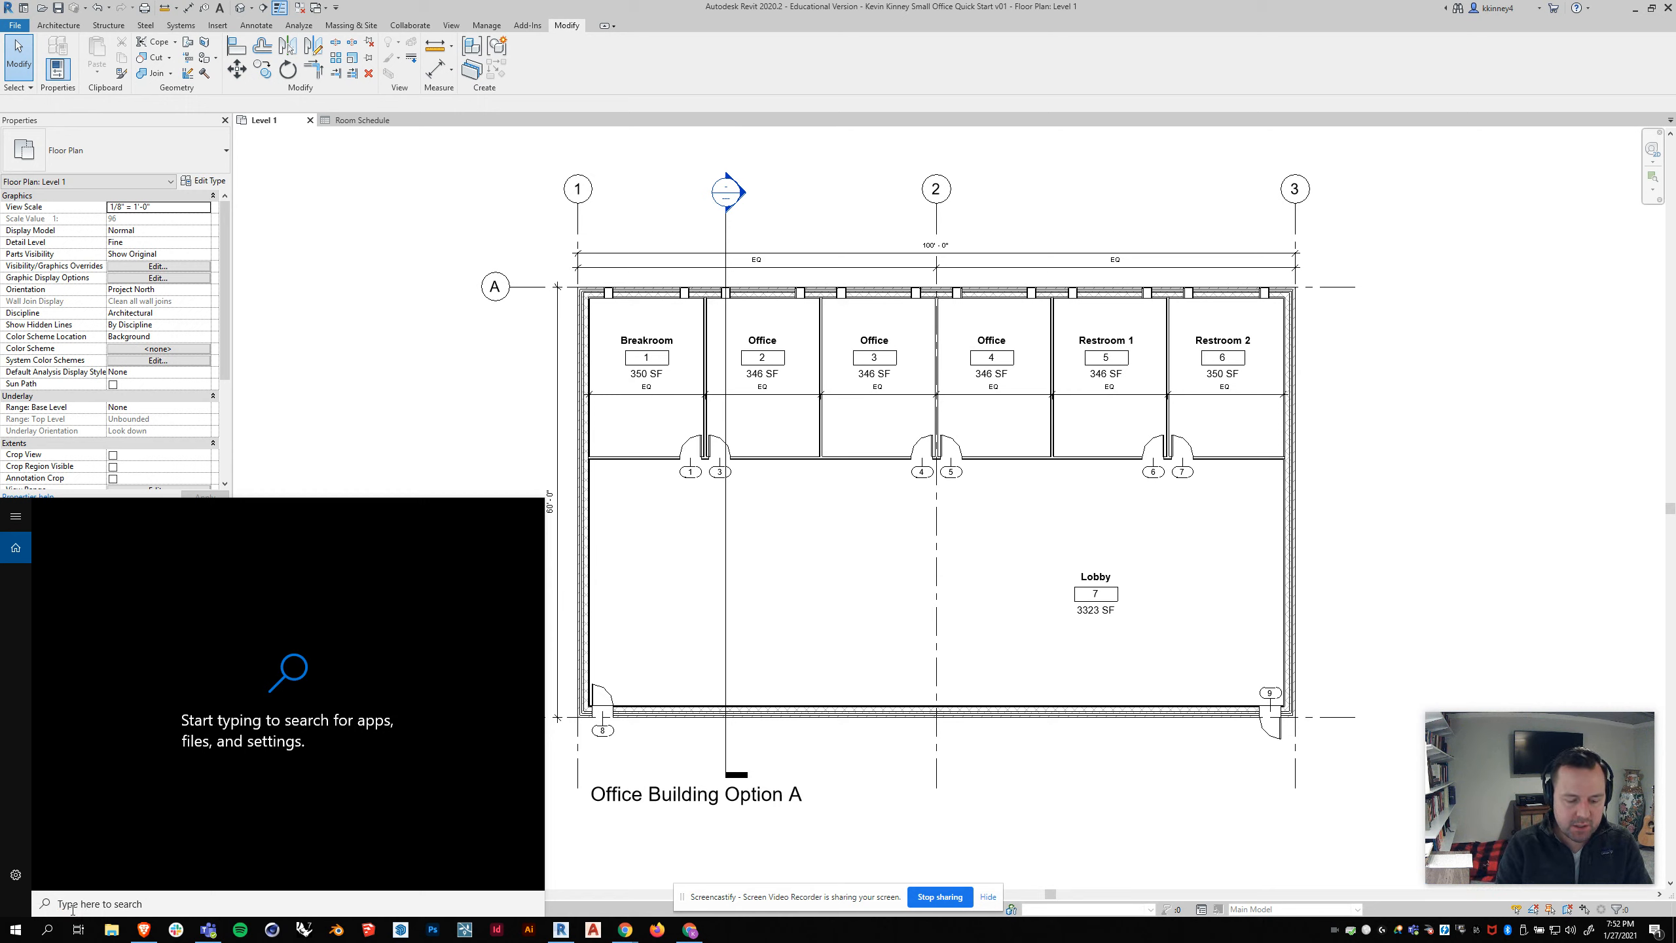
text(acrob)
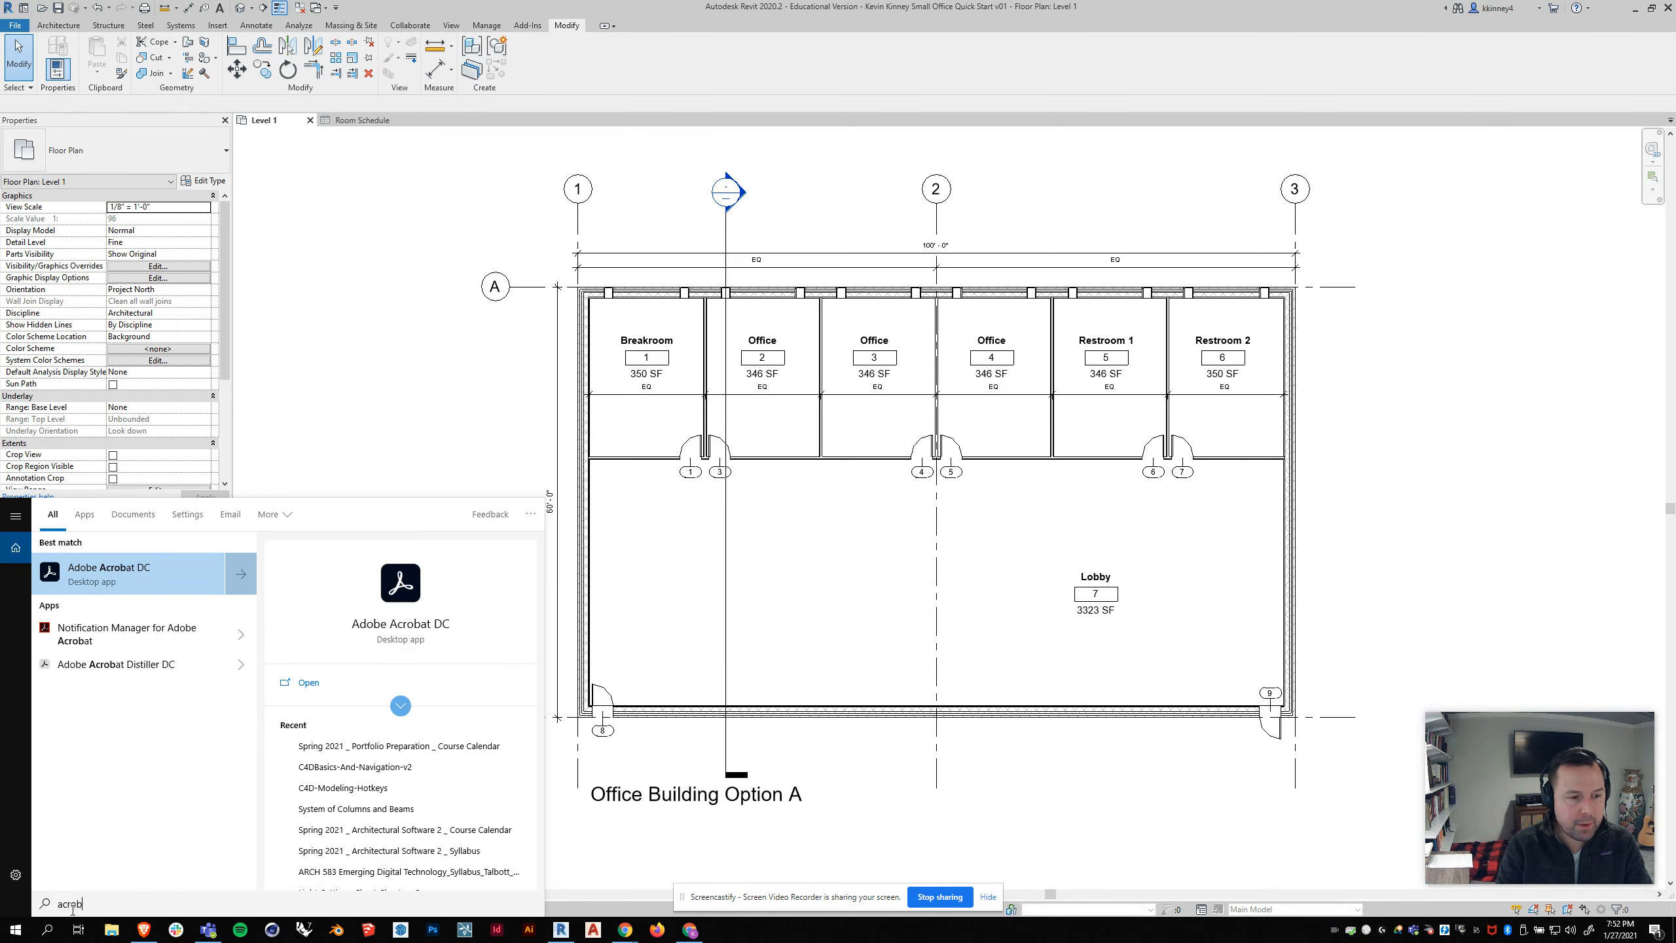
click(165, 582)
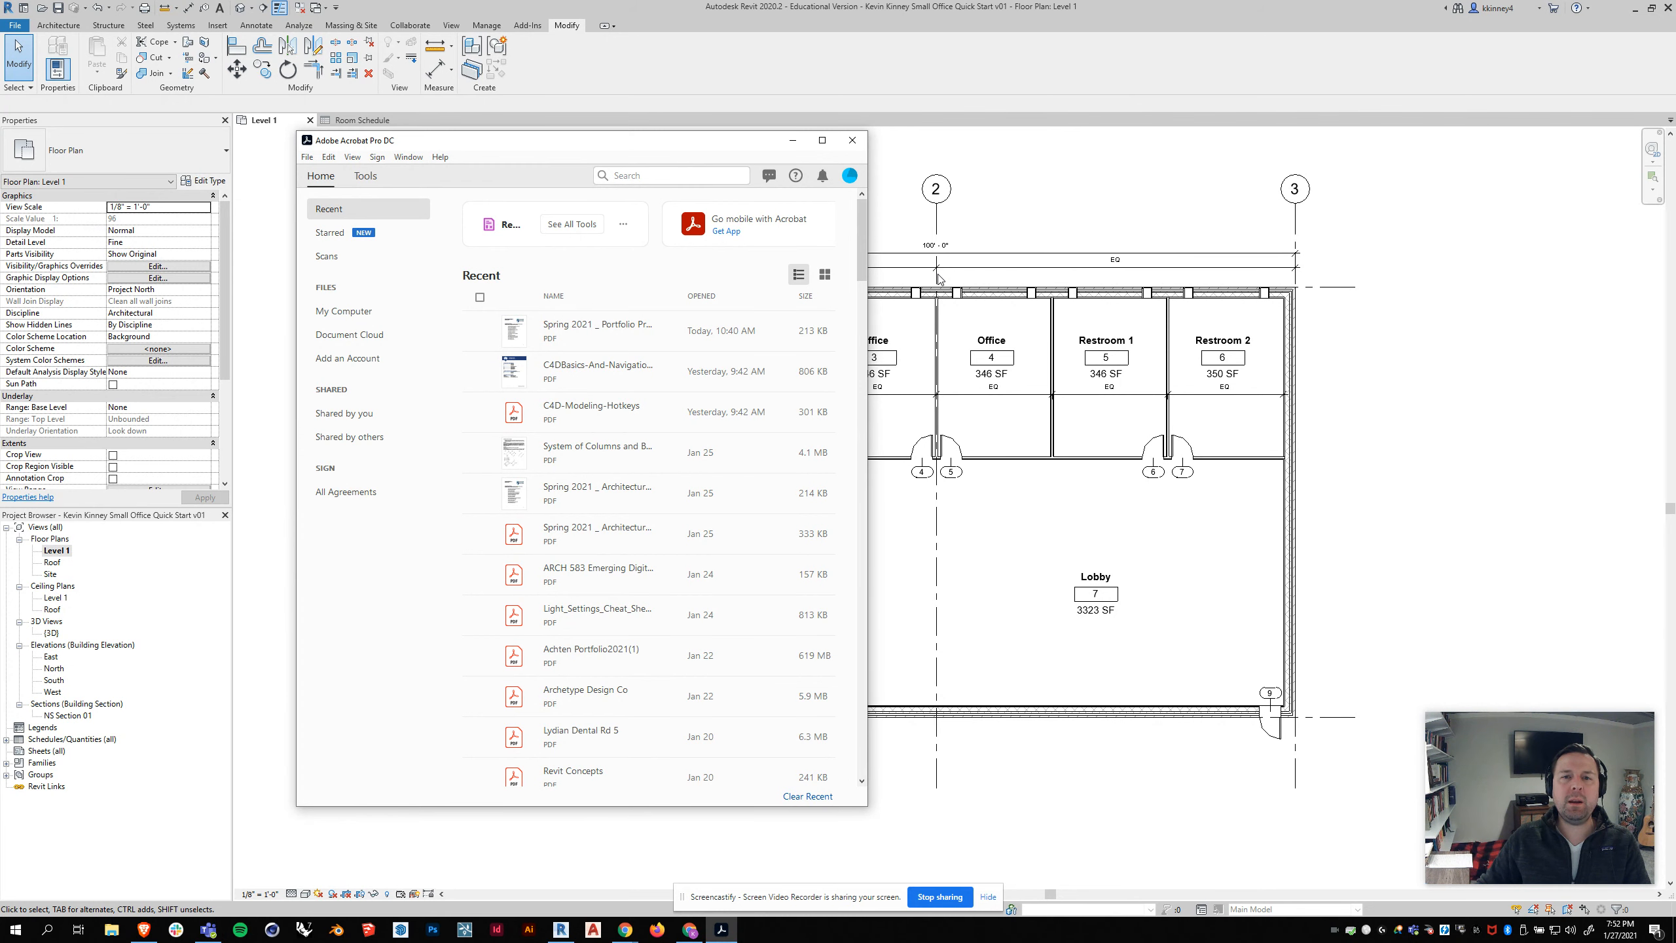
click(851, 183)
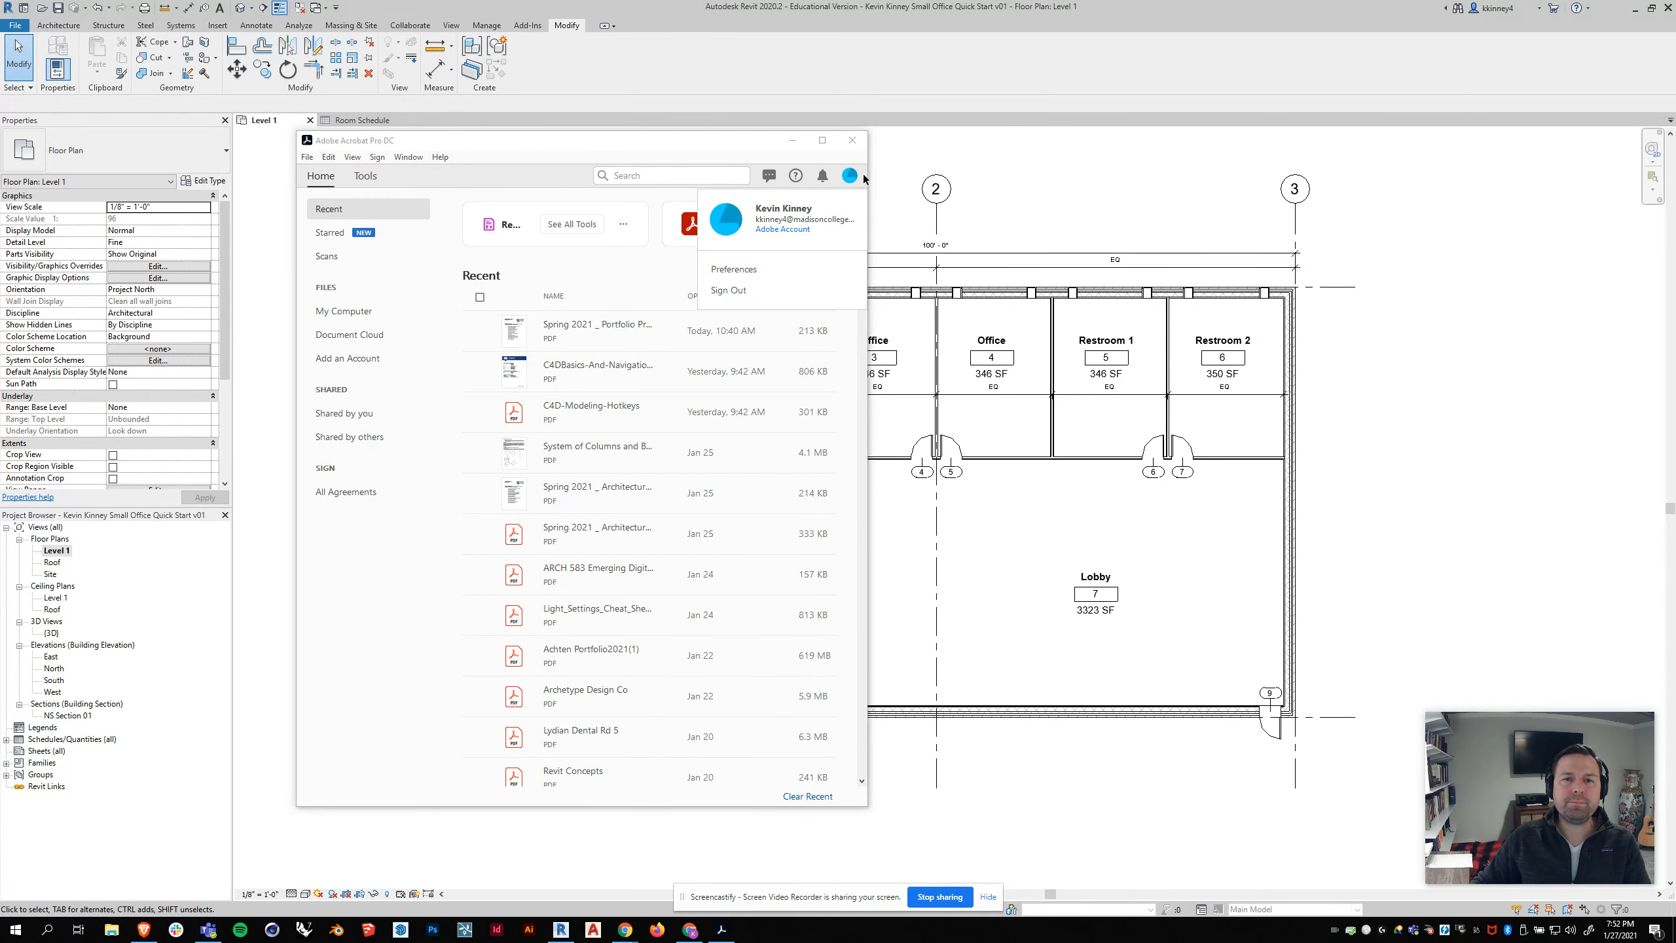
drag(868, 176, 1080, 164)
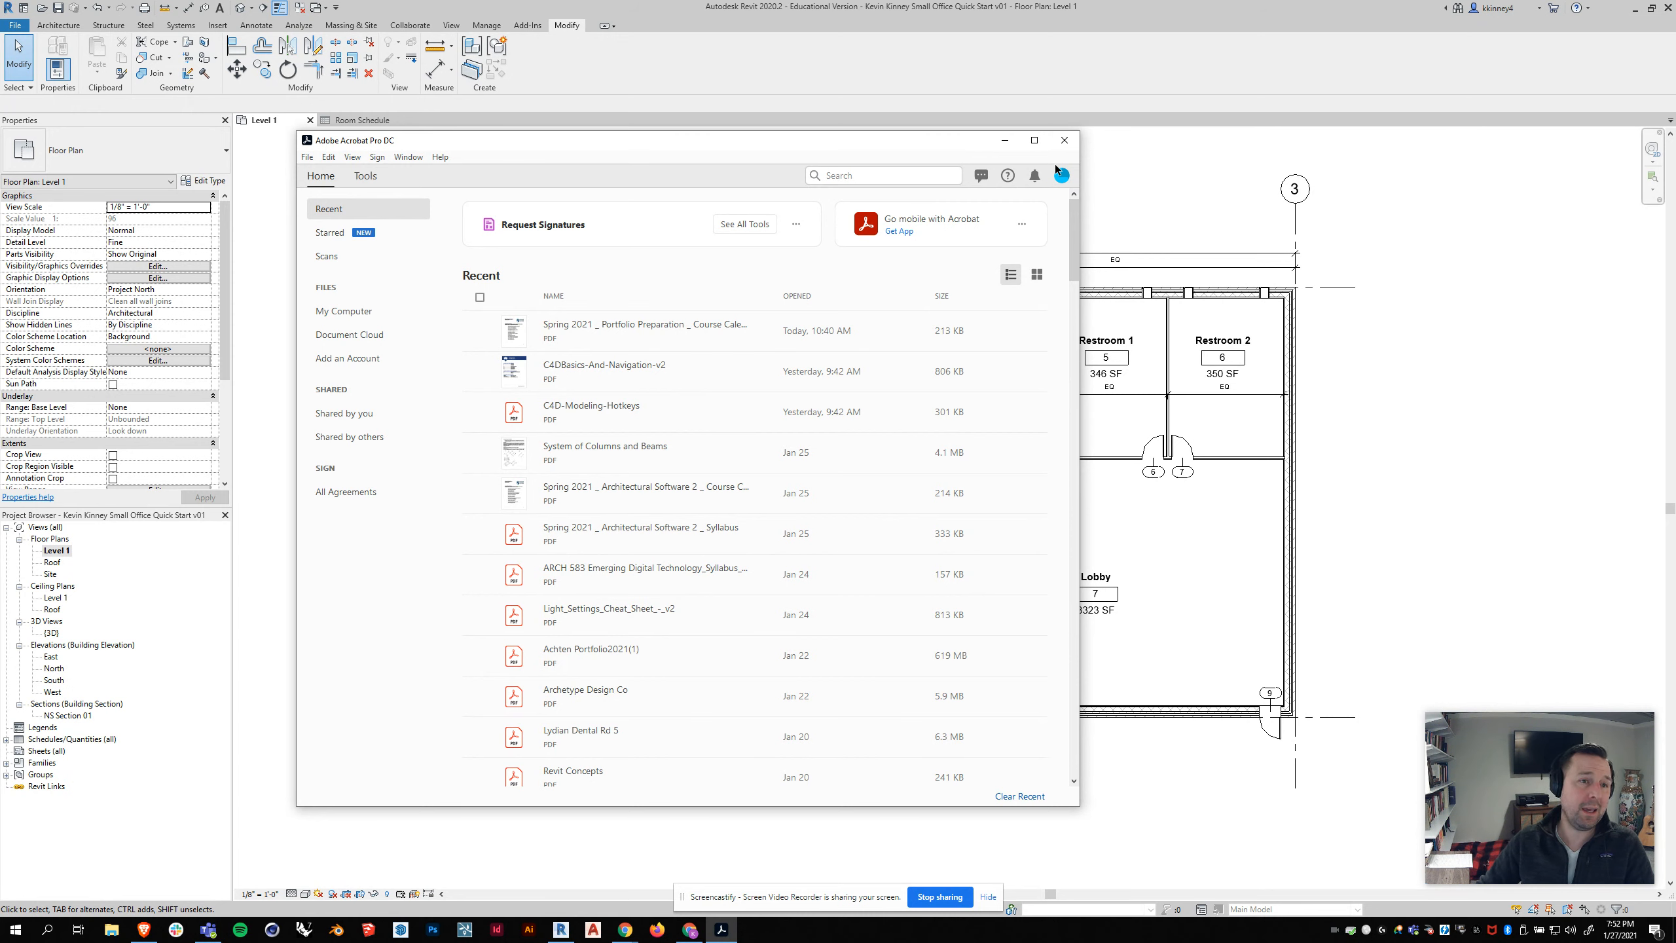
click(1004, 141)
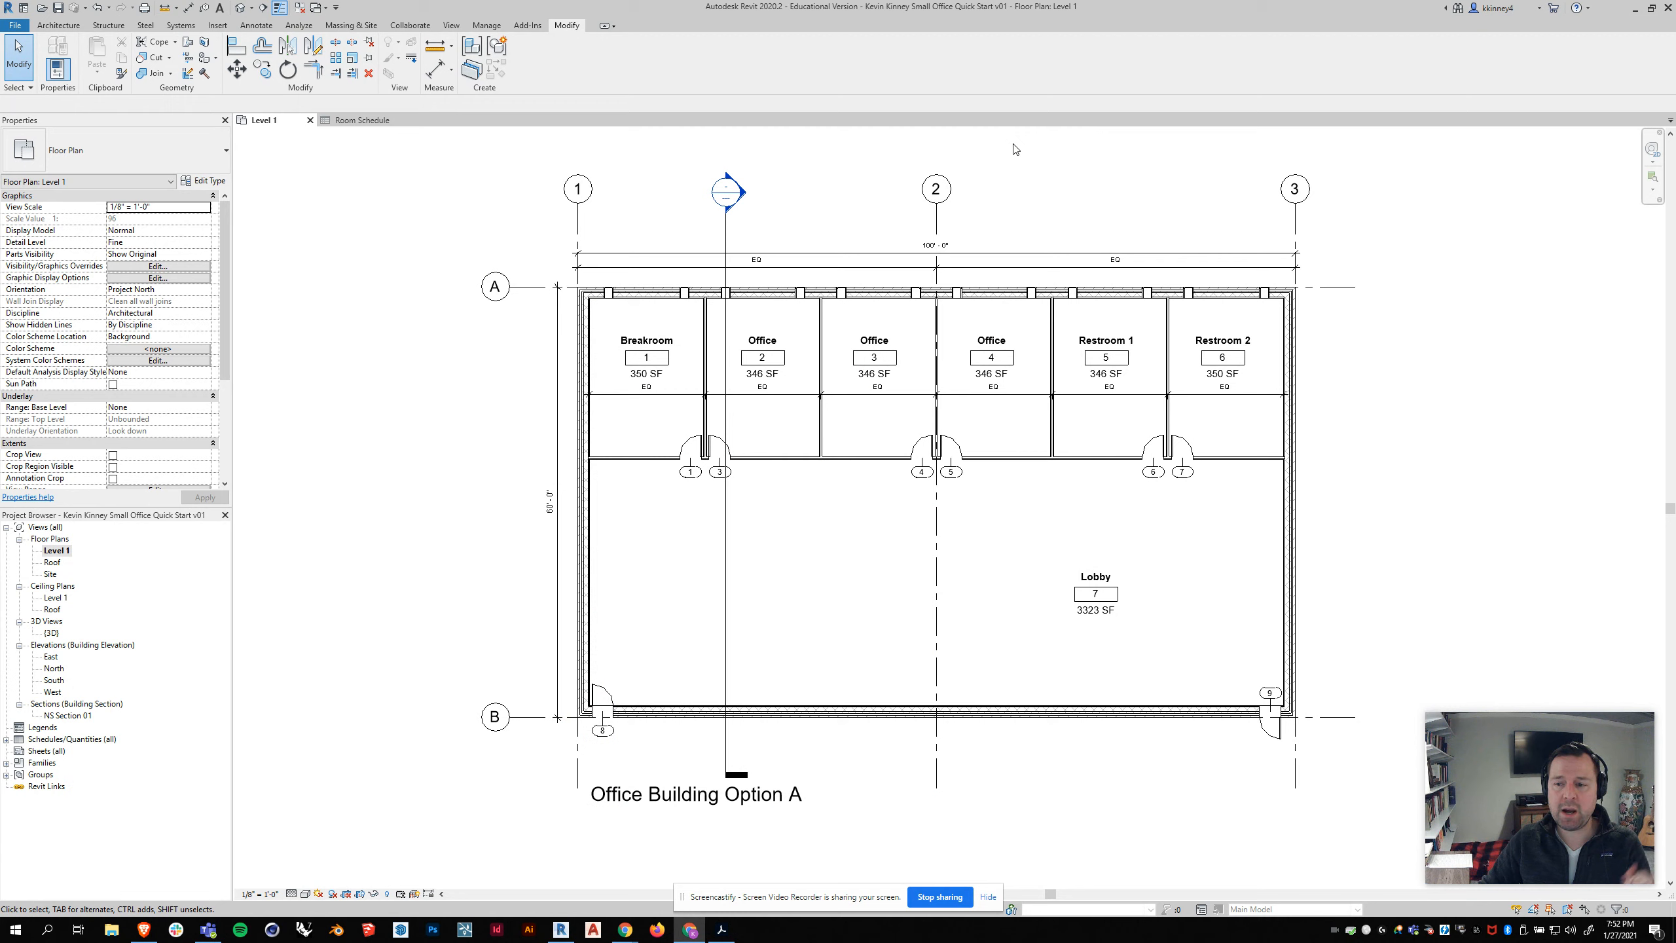
Step: Check the 11 x 17 landscape print setup and start printing the visible plan to Adobe PDF again
click(14, 26)
click(34, 251)
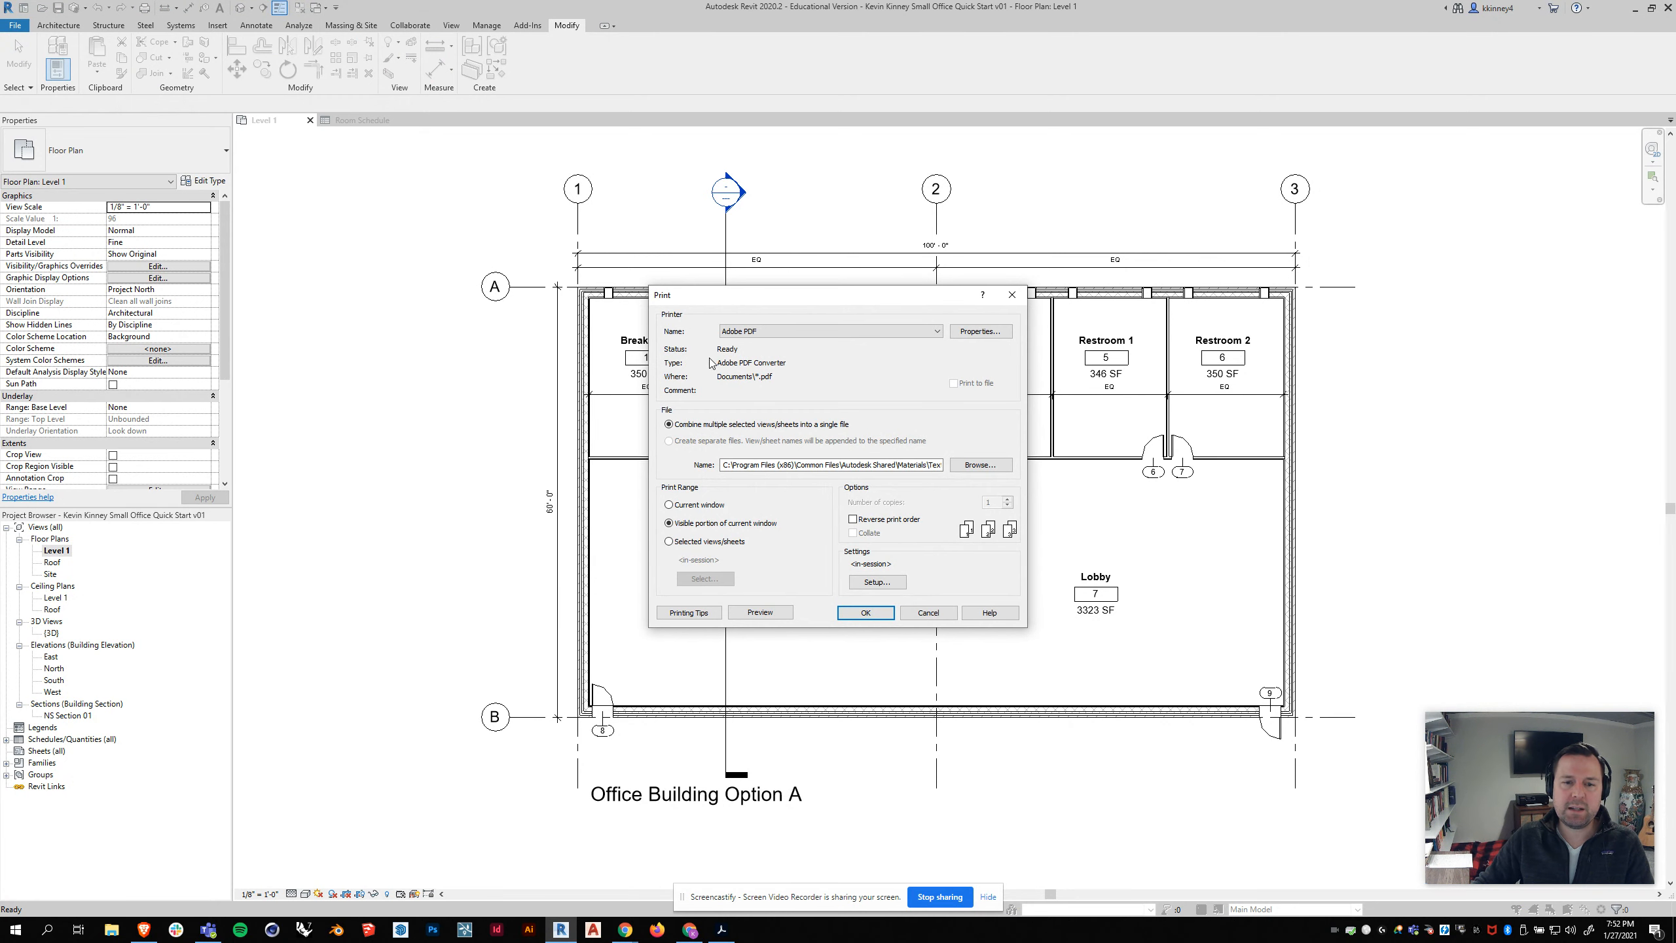
click(875, 583)
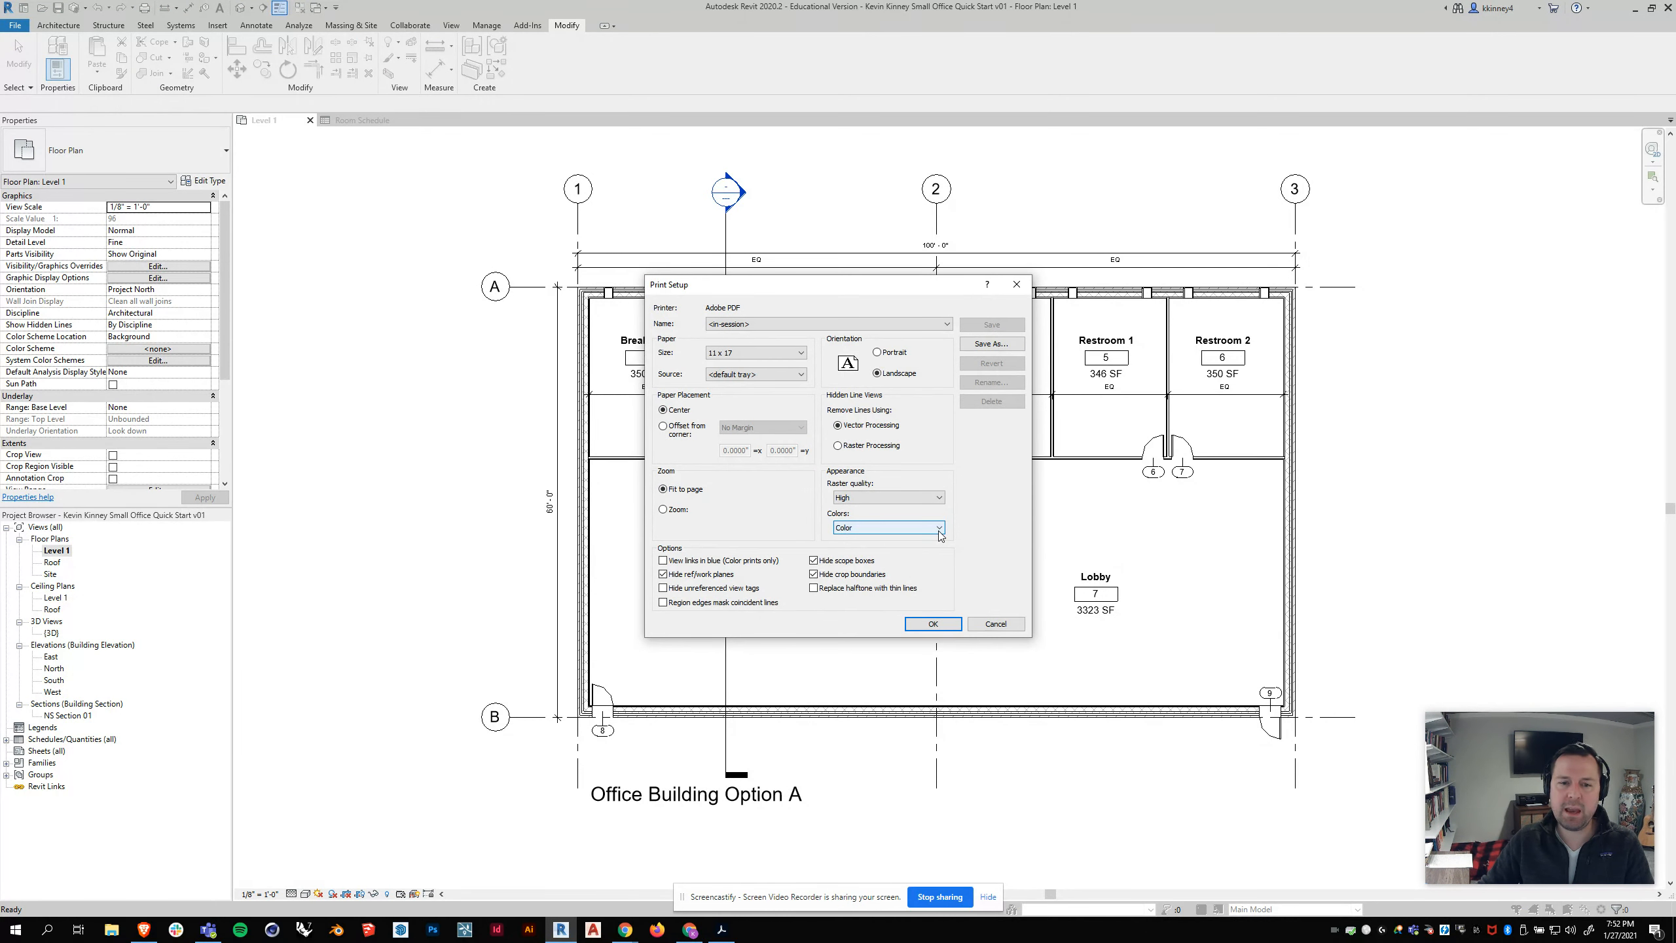
click(913, 622)
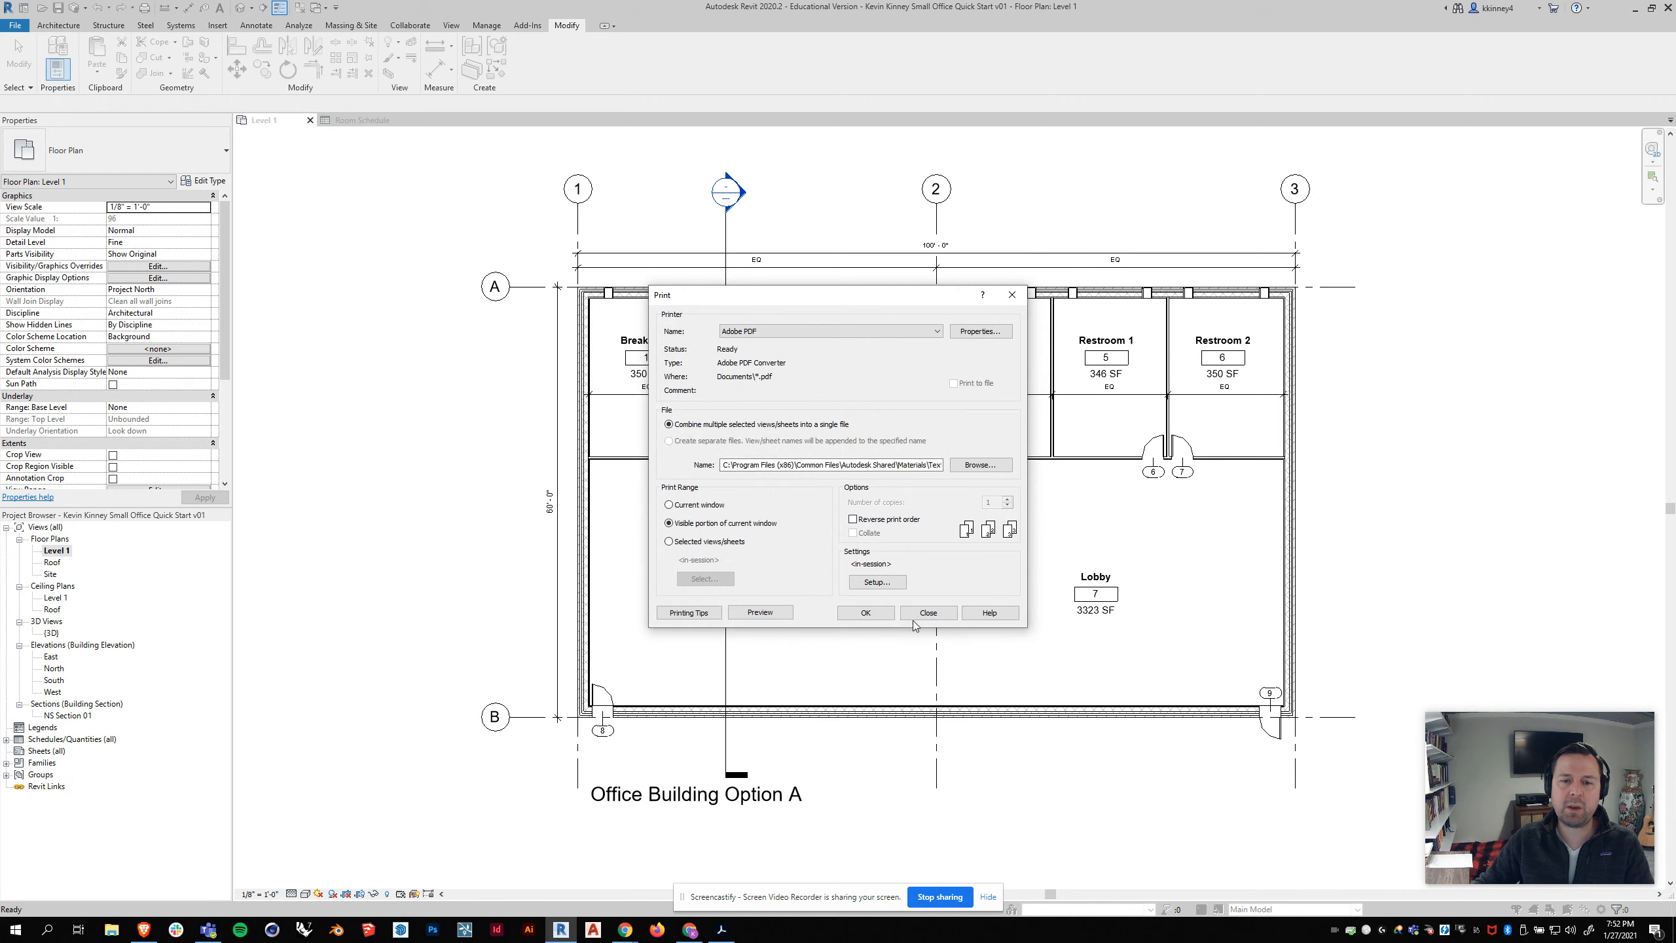
click(865, 613)
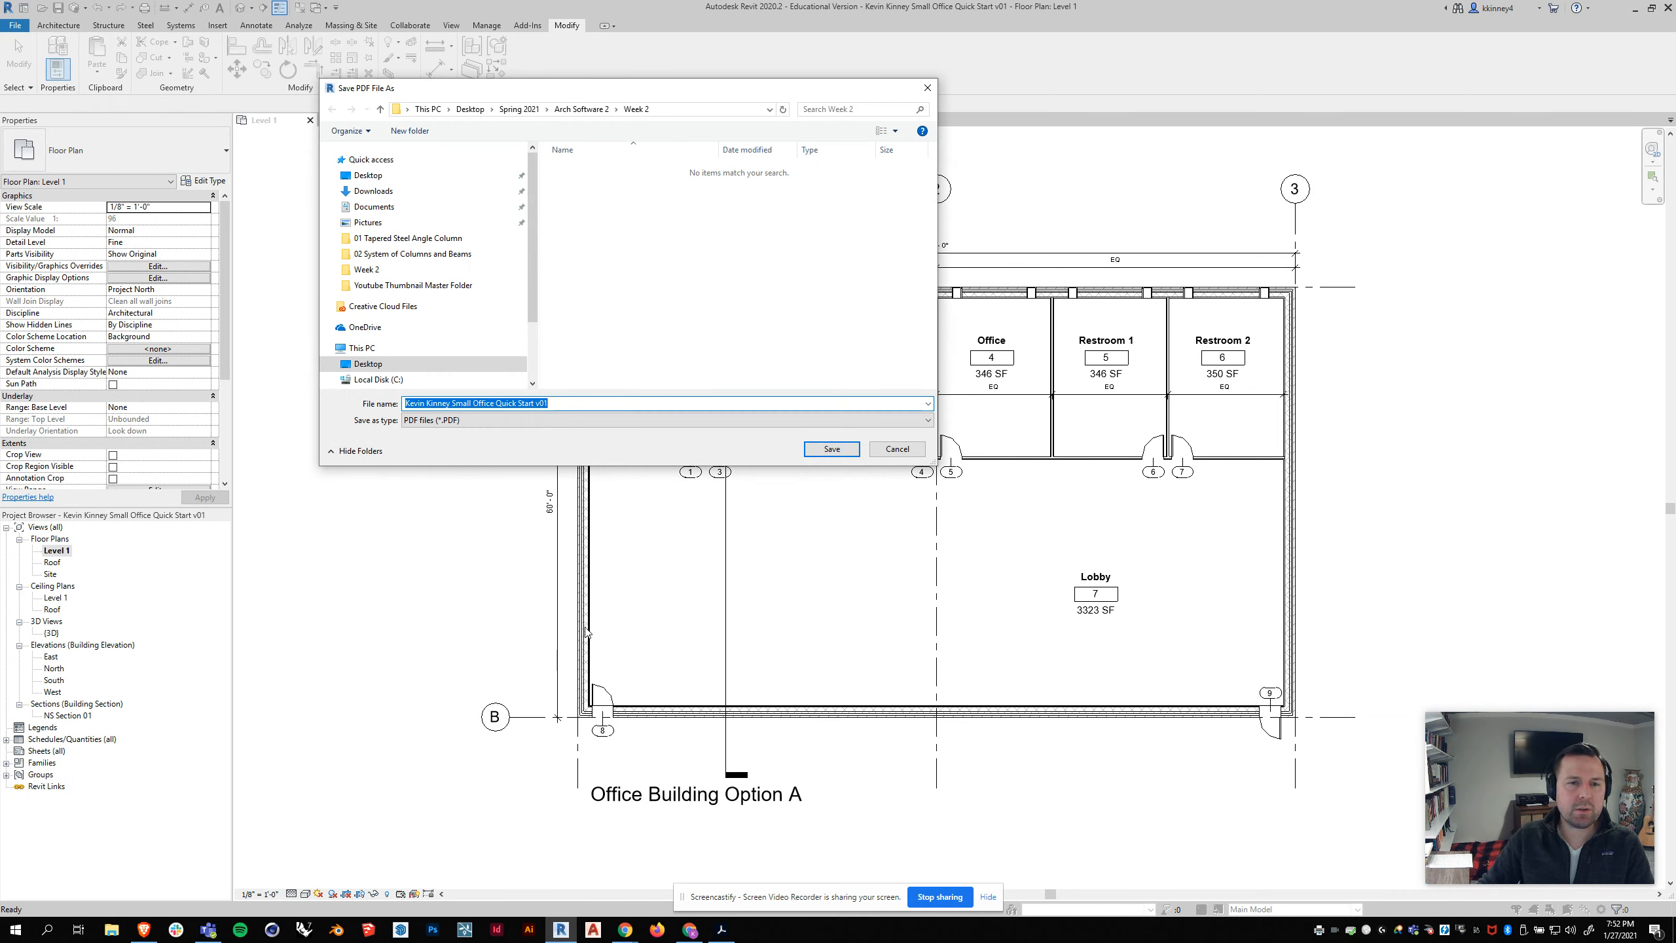
Step: Try to save the PDF in Week 2 as the author's name plus "Office Building Option A Floor Plan v01", and close the PDF progress window
click(558, 403)
key(shift+Left)
drag(522, 402, 453, 402)
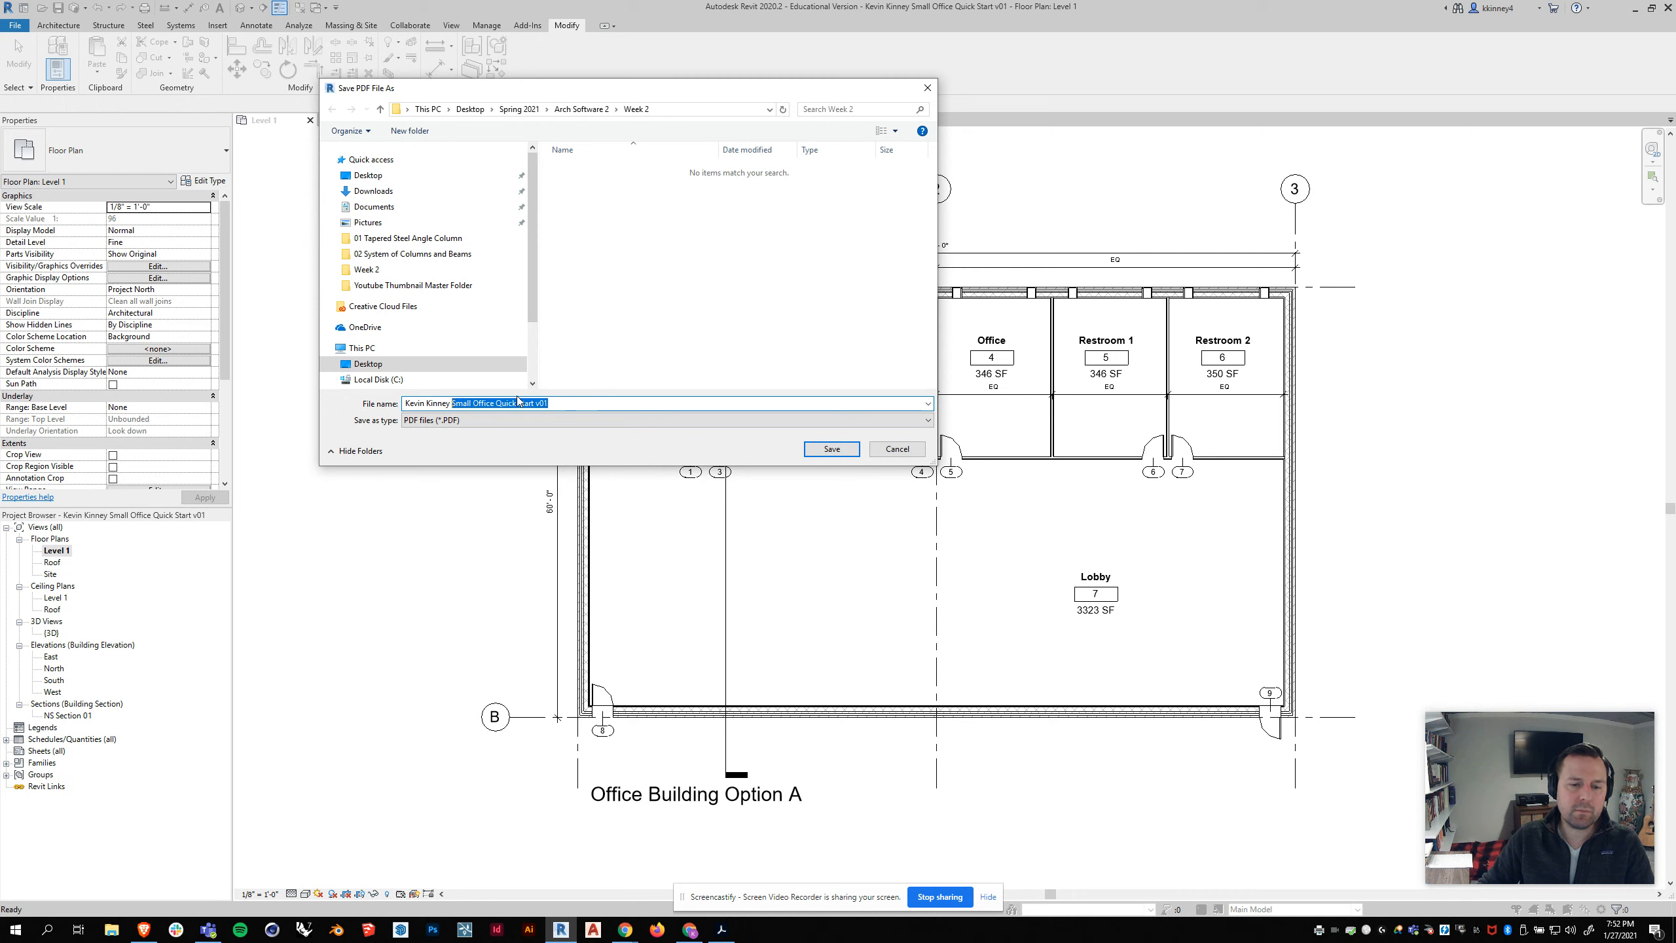
text(Office Building Option A Floor )
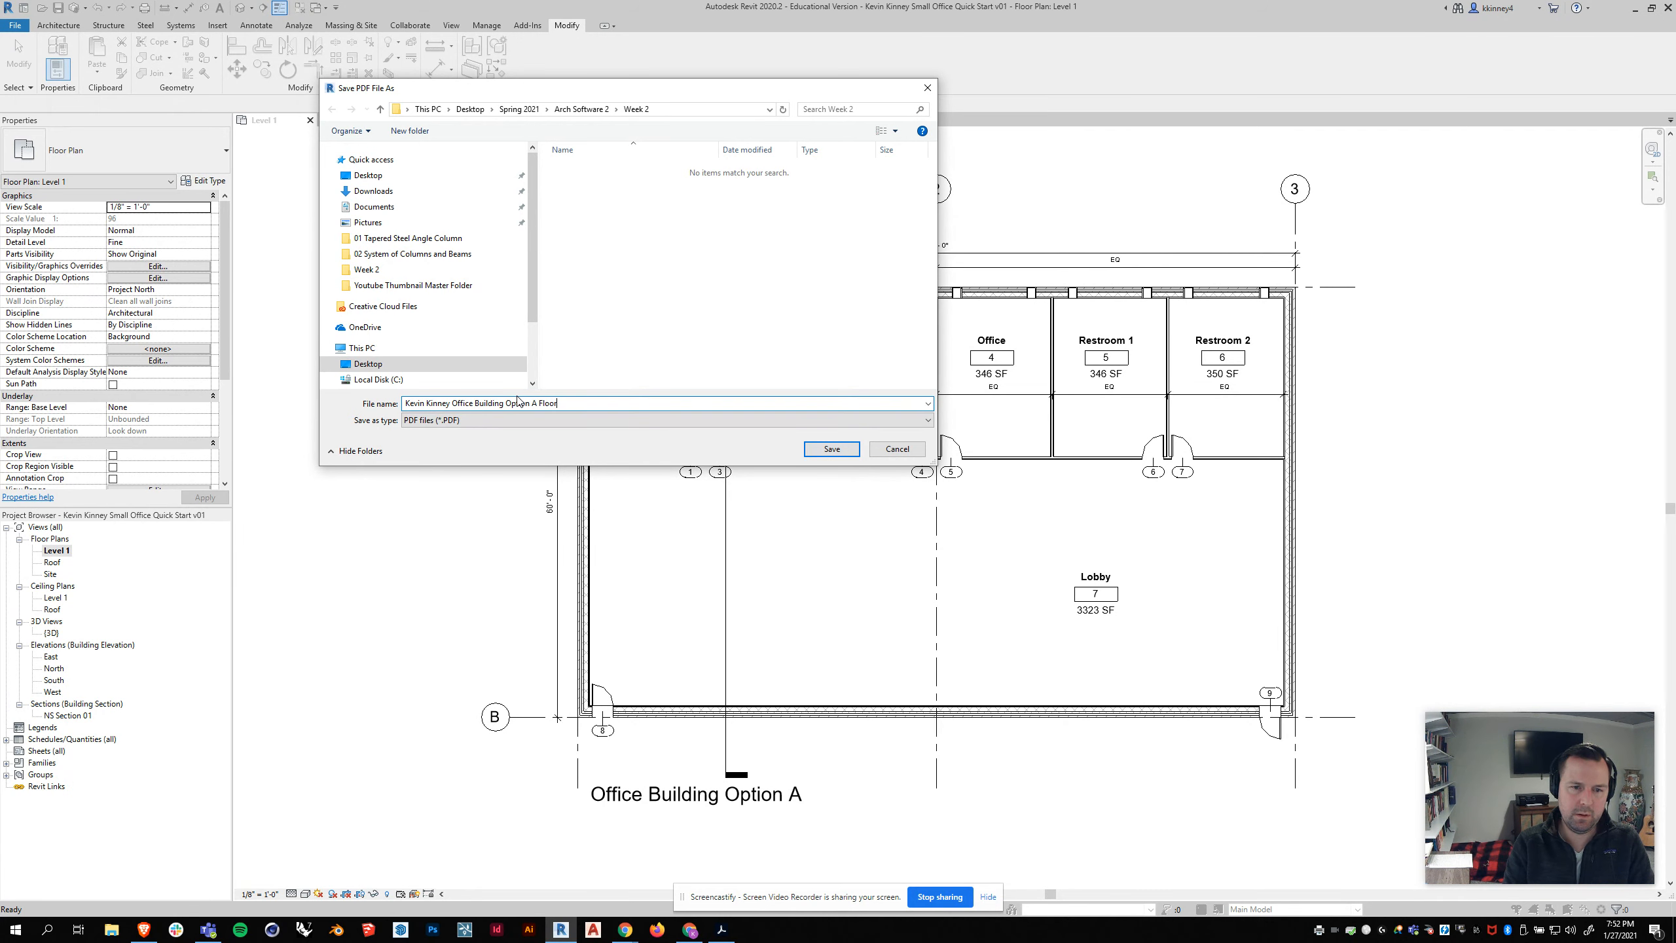
text(Plan)
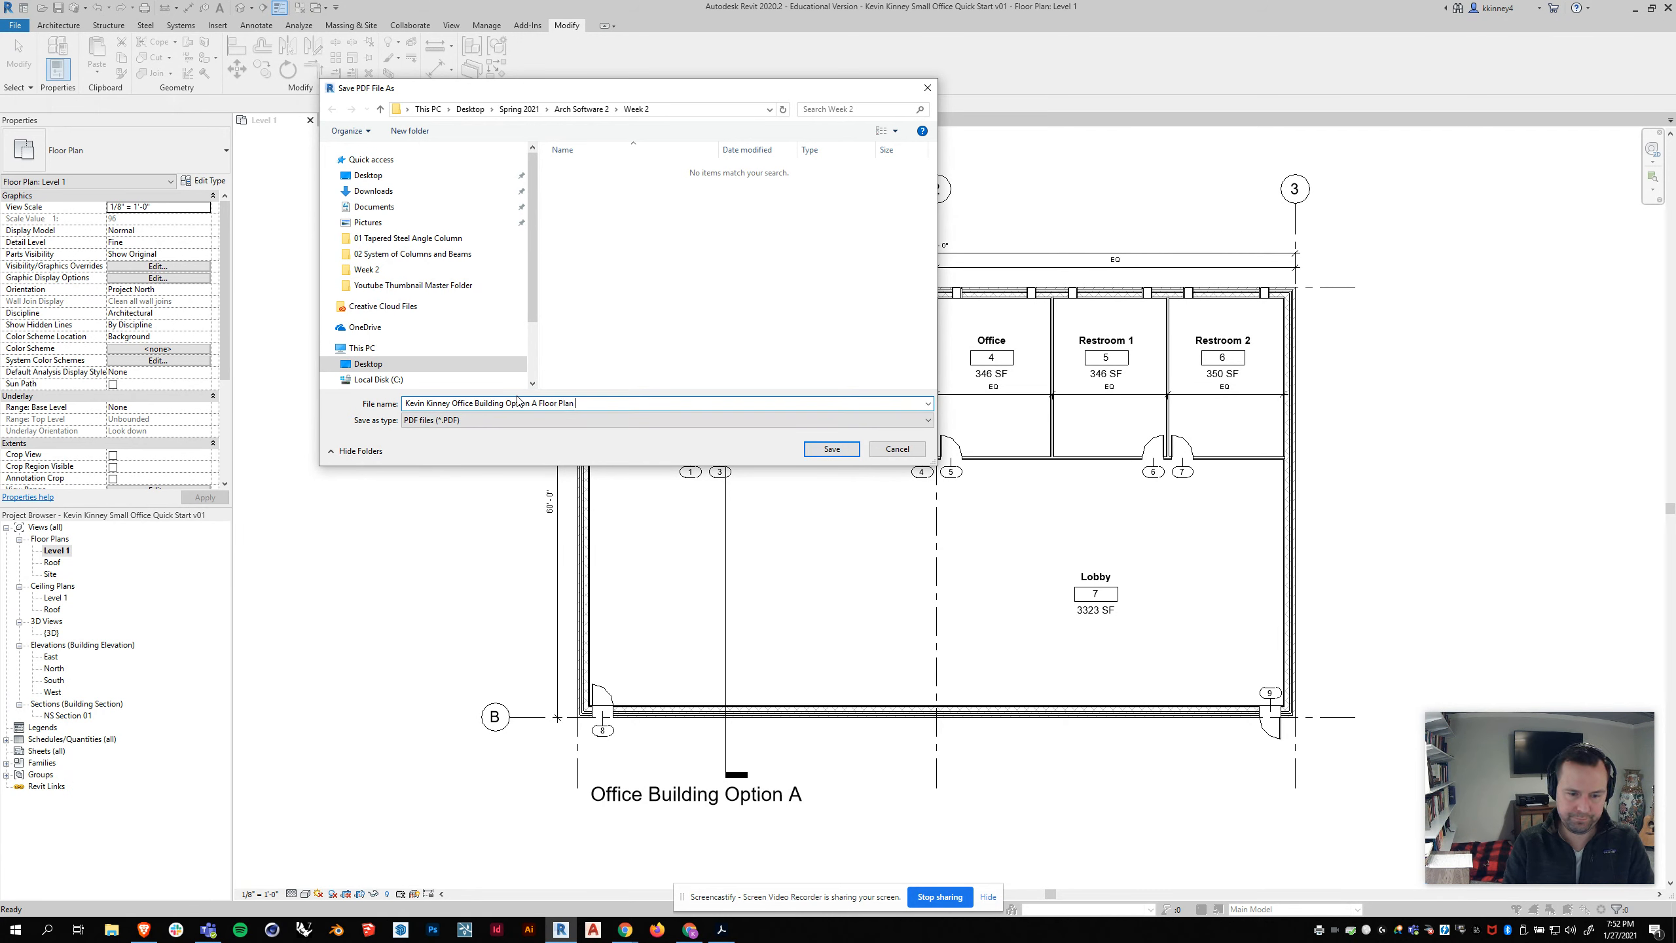
text( v01)
key(Return)
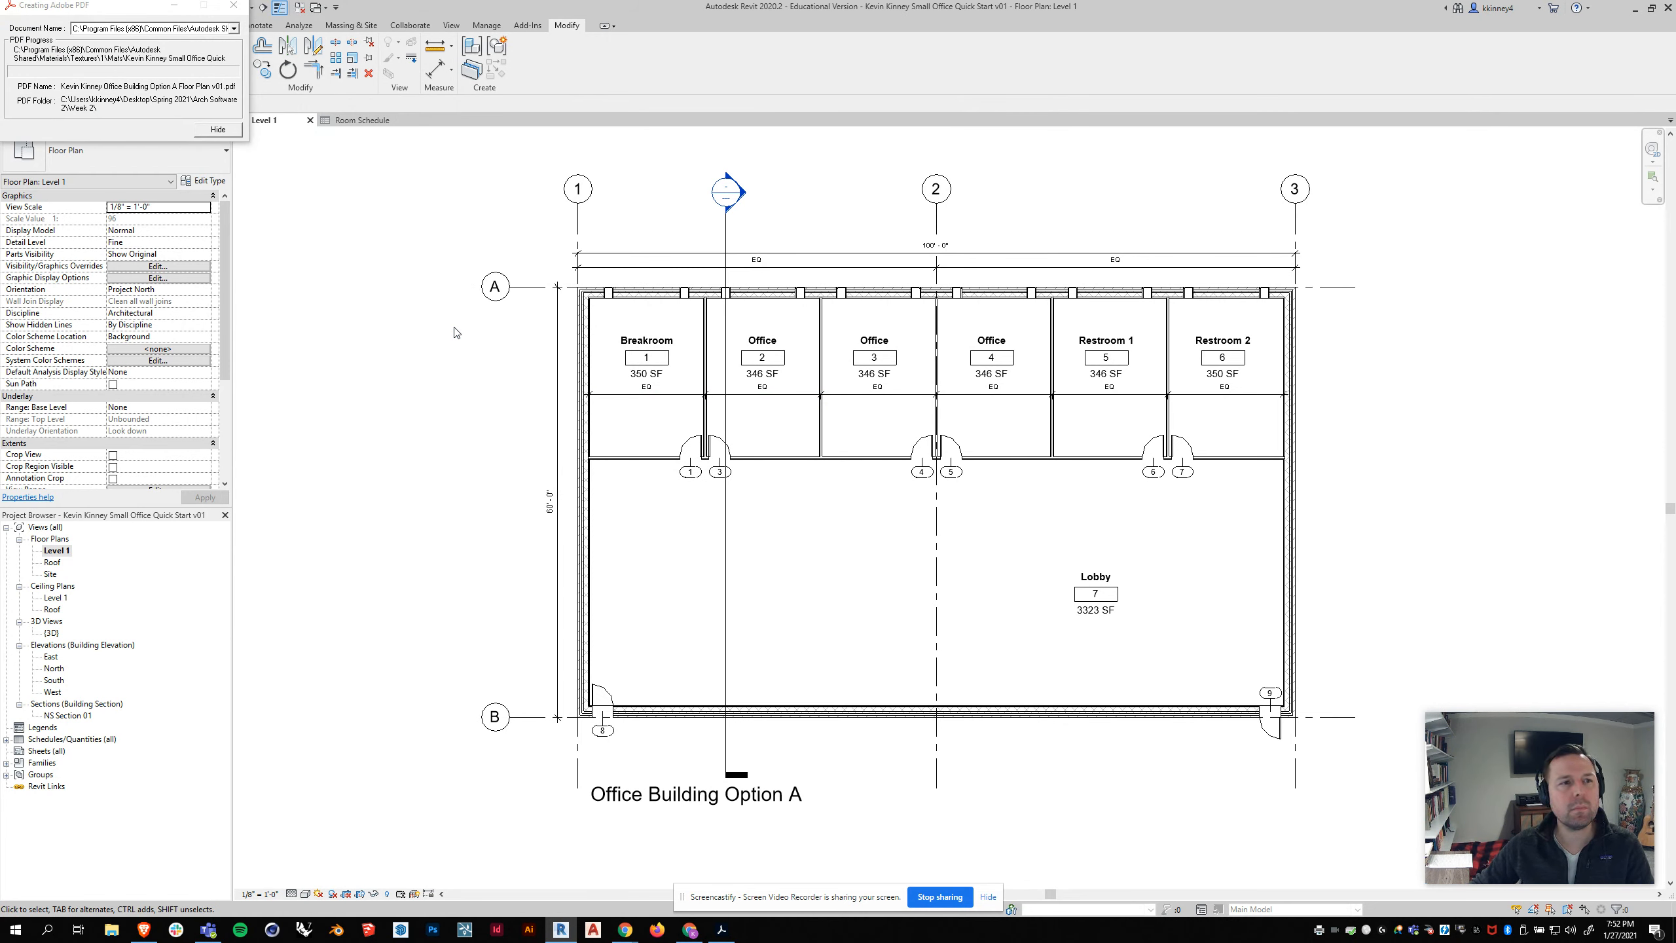
drag(26, 12, 416, 165)
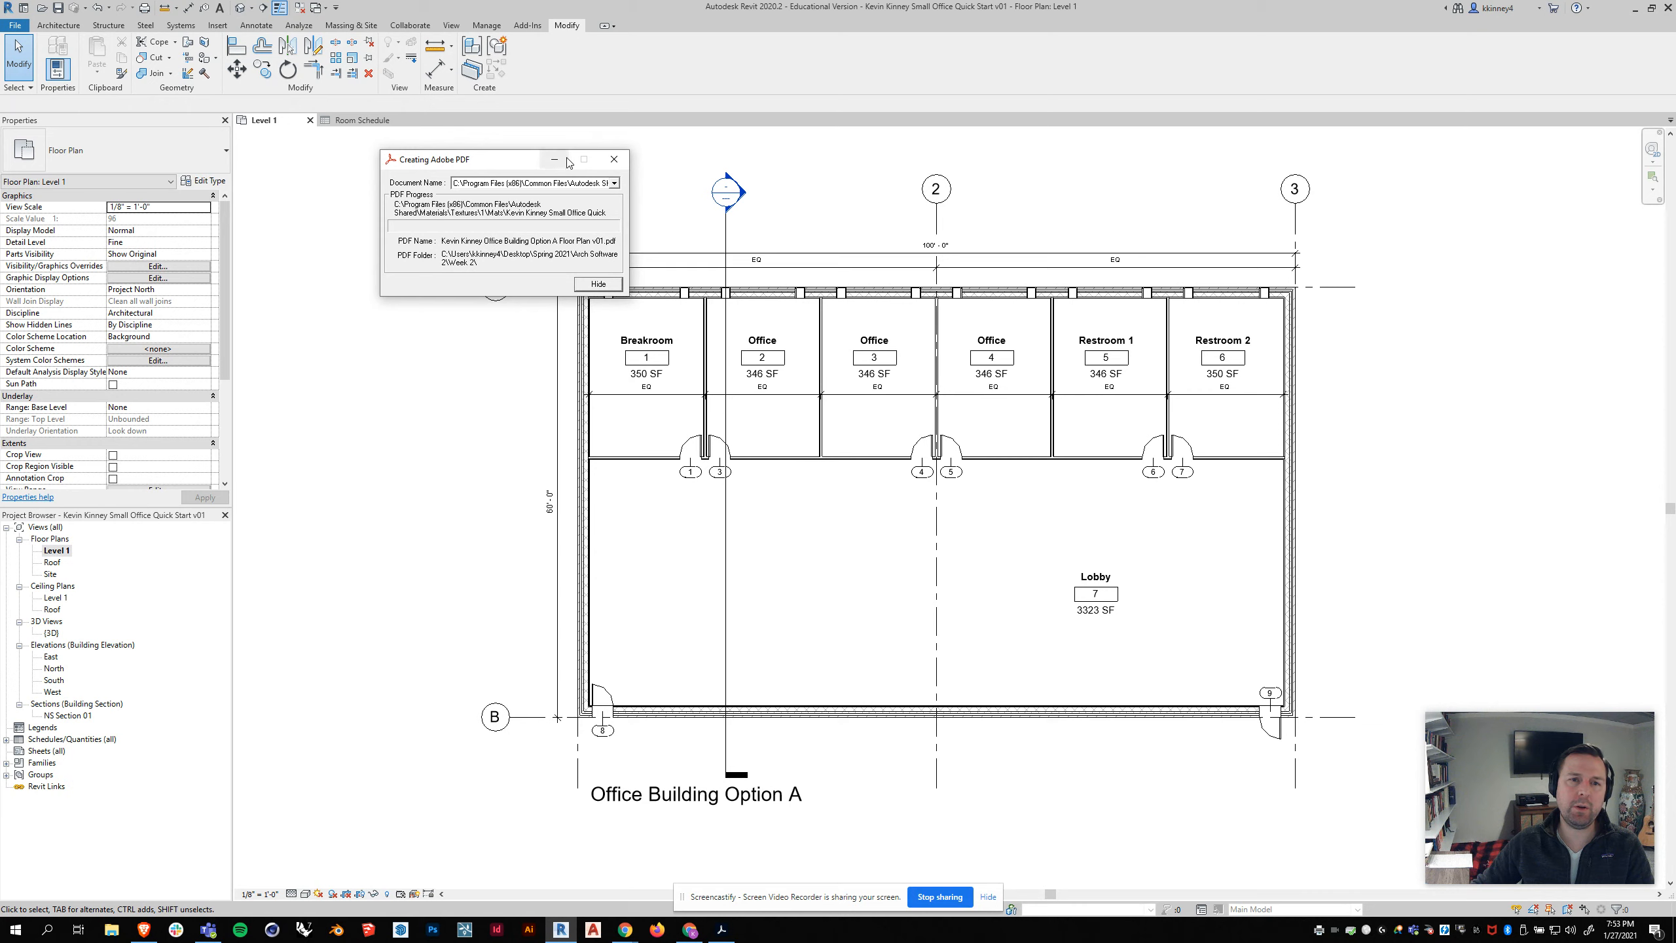
click(613, 162)
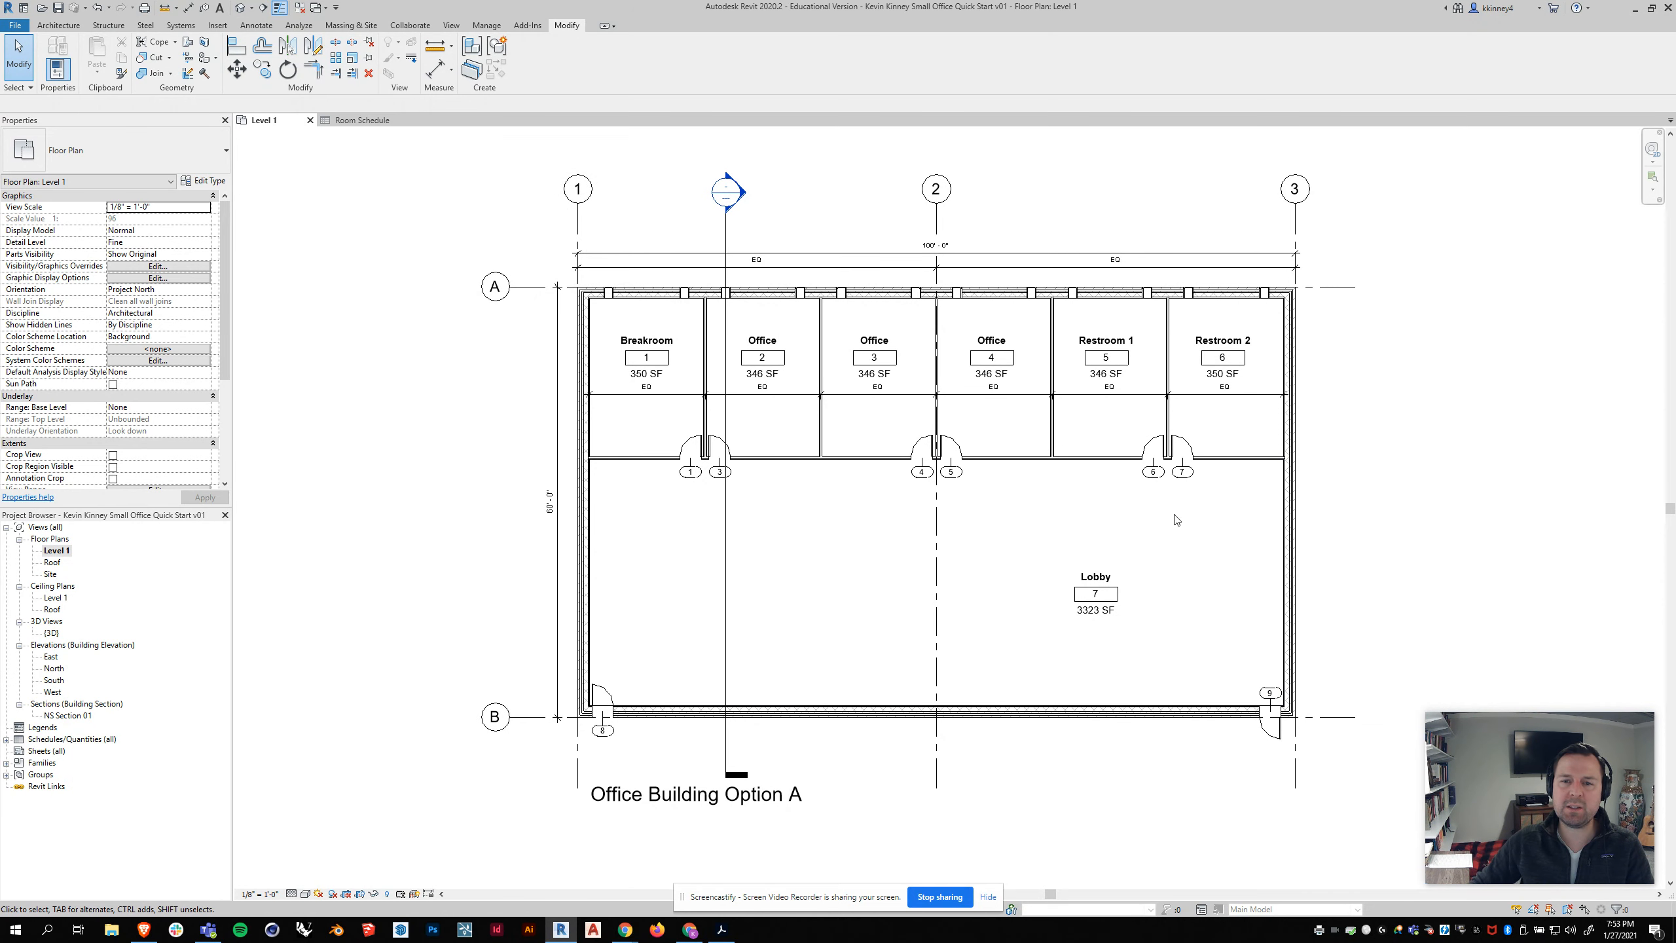
Step: Position the whole floor plan clear of the screen edges for a capture and launch the Snipping Tool
middle_drag(1142, 538, 1041, 548)
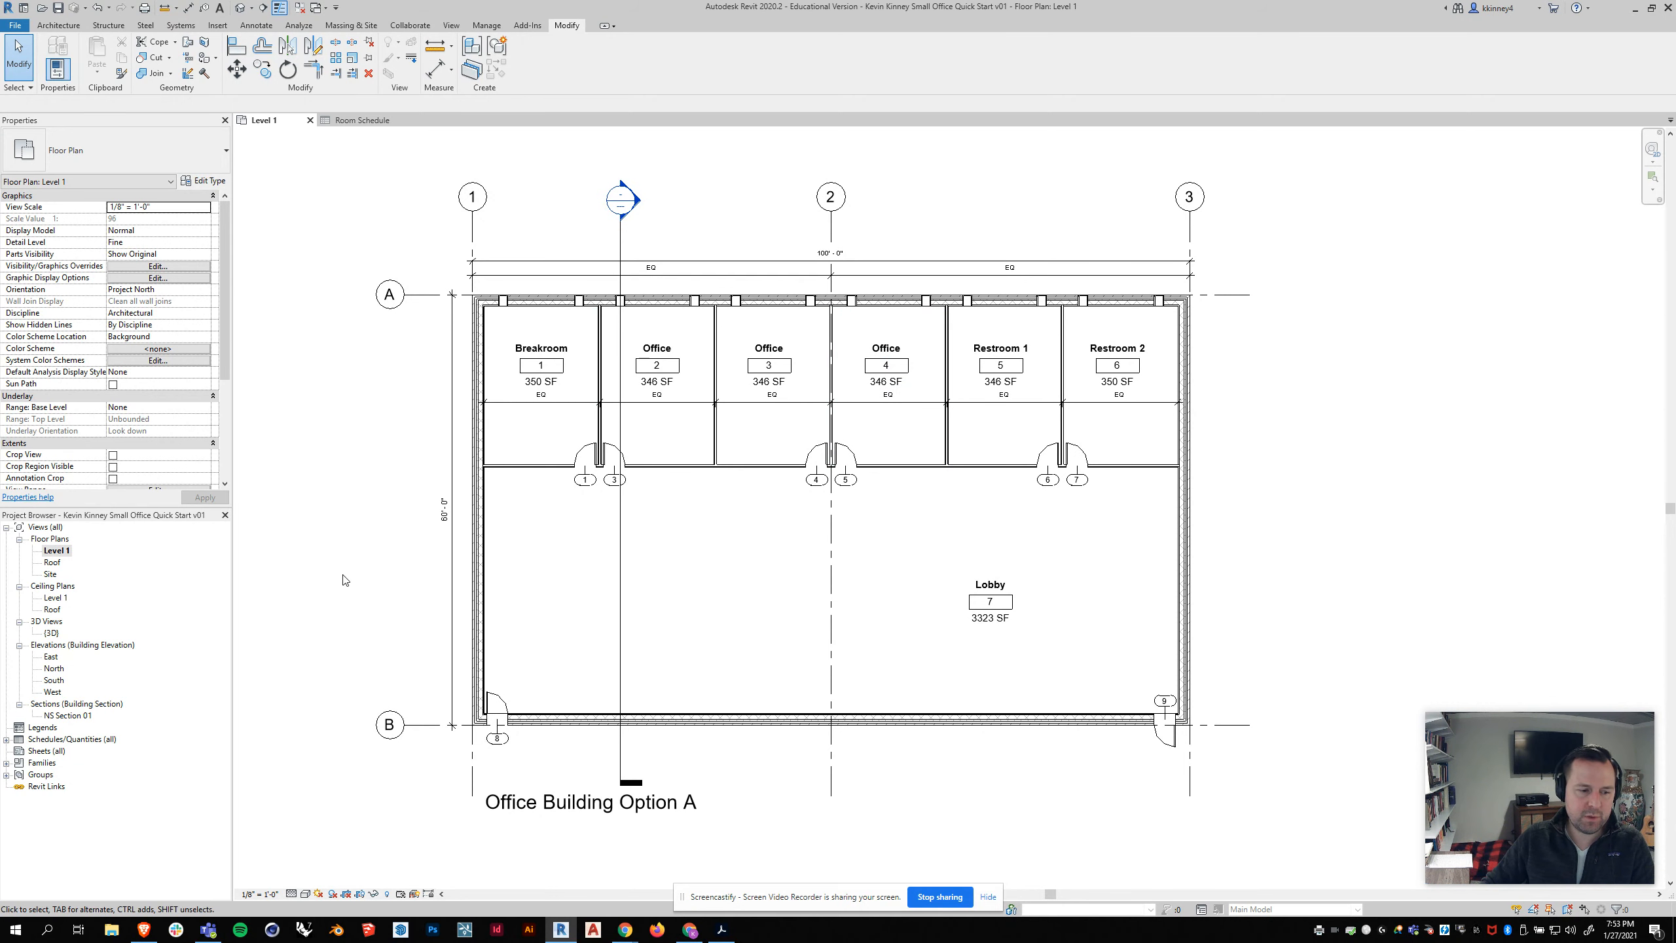
click(48, 931)
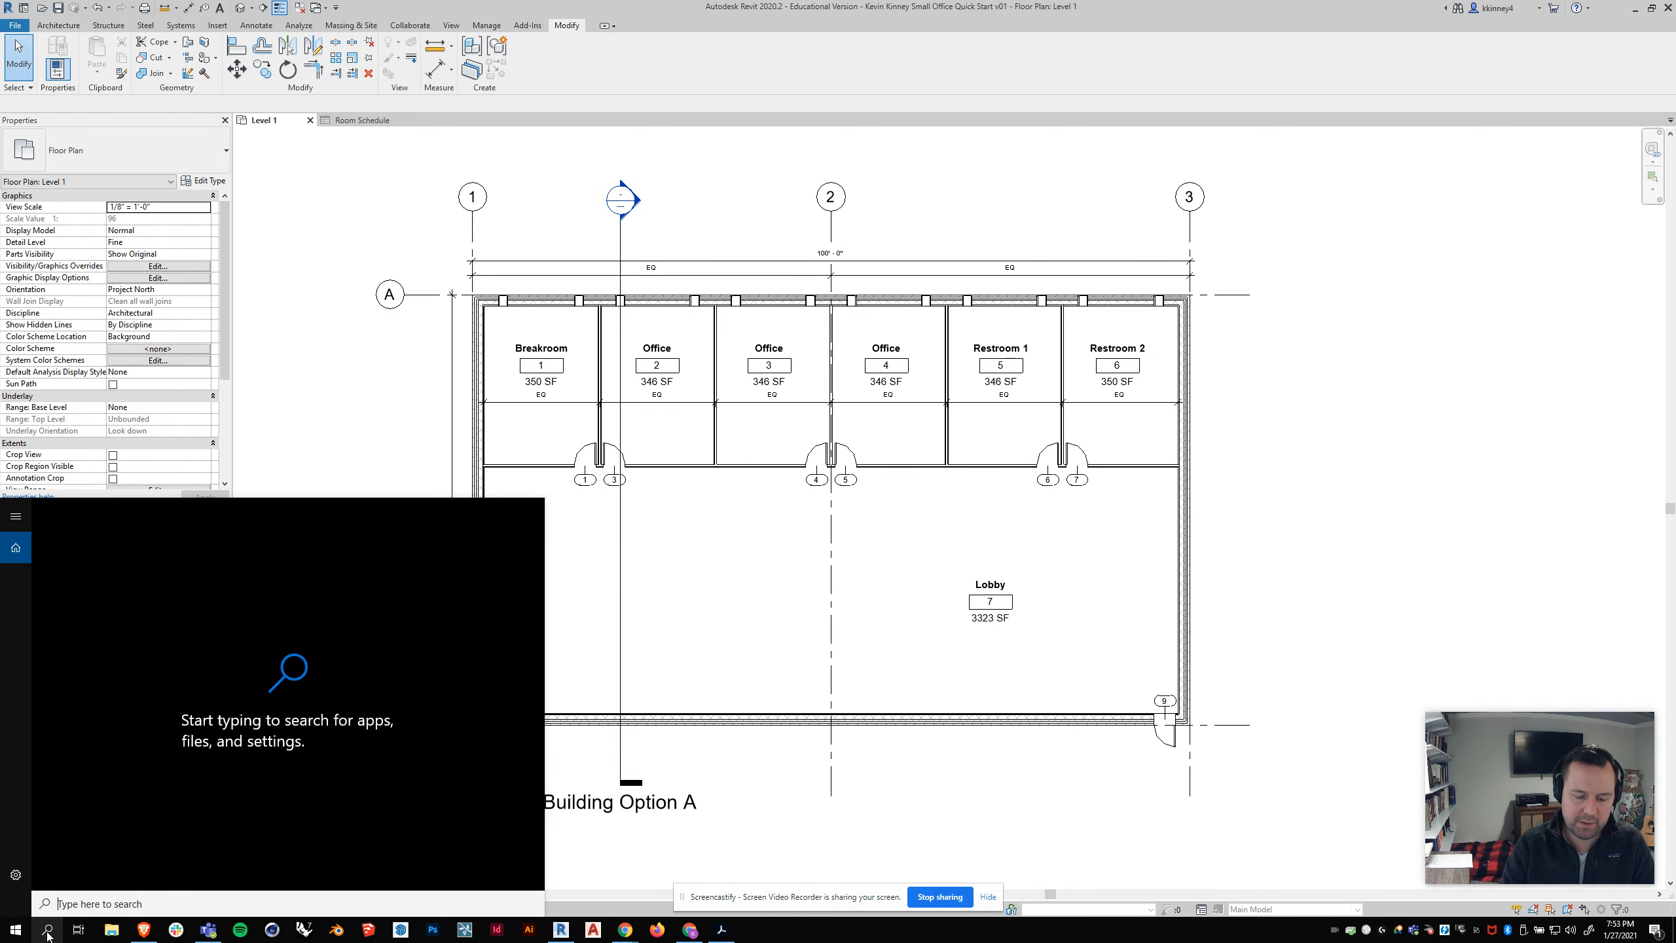
text(snipping)
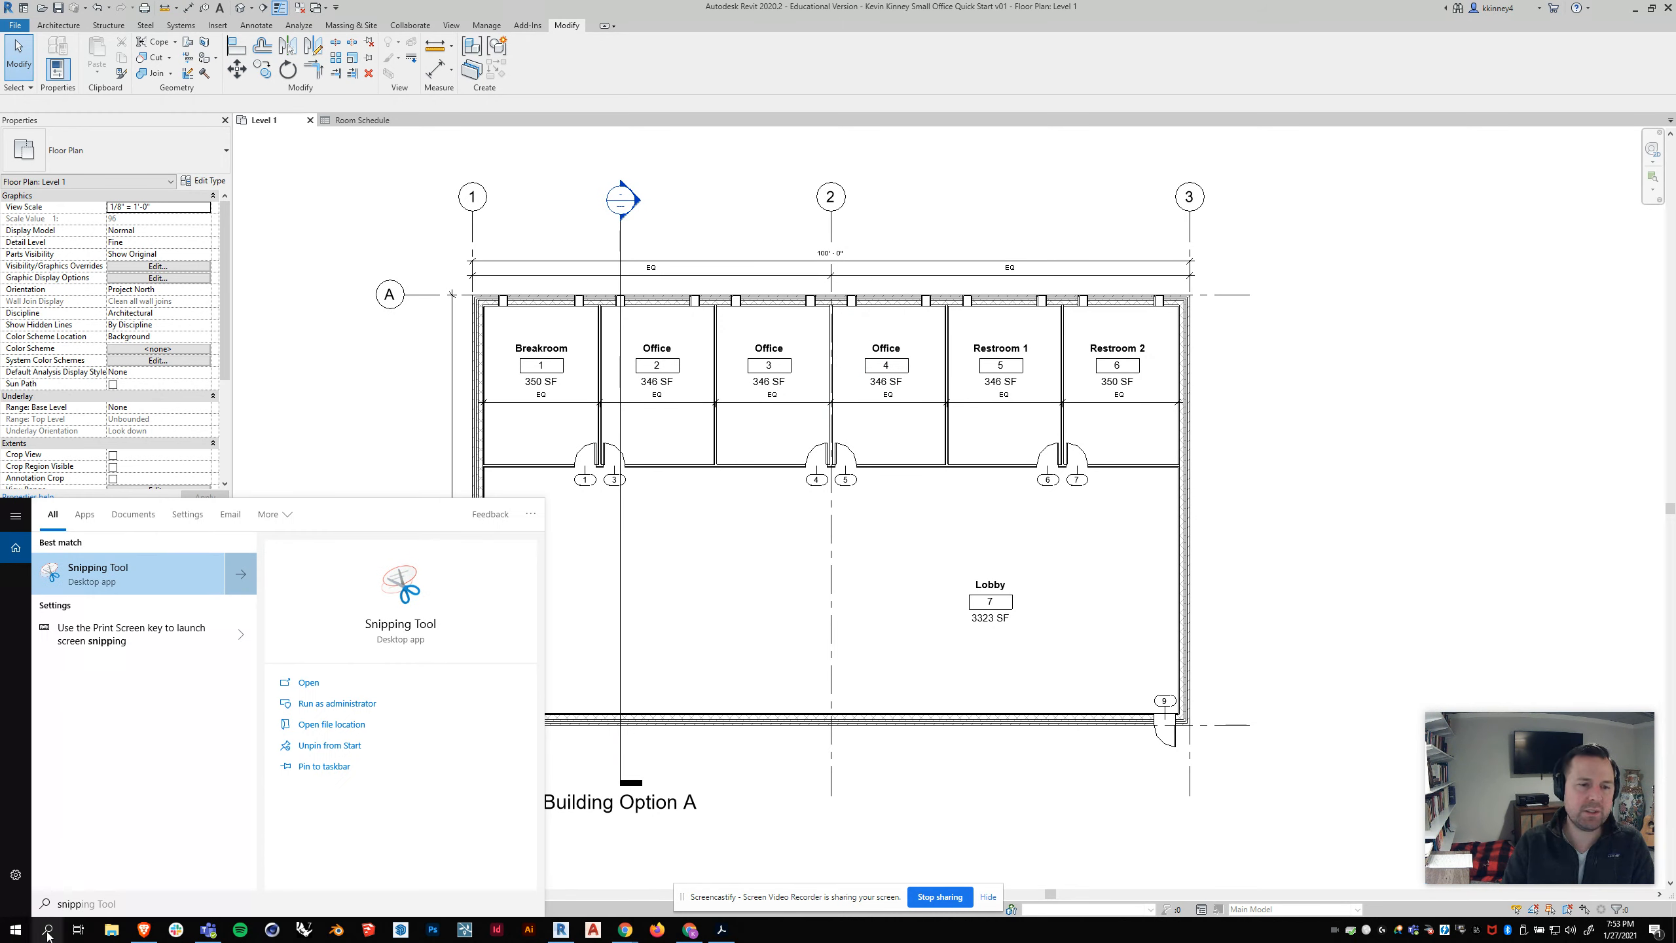
click(49, 930)
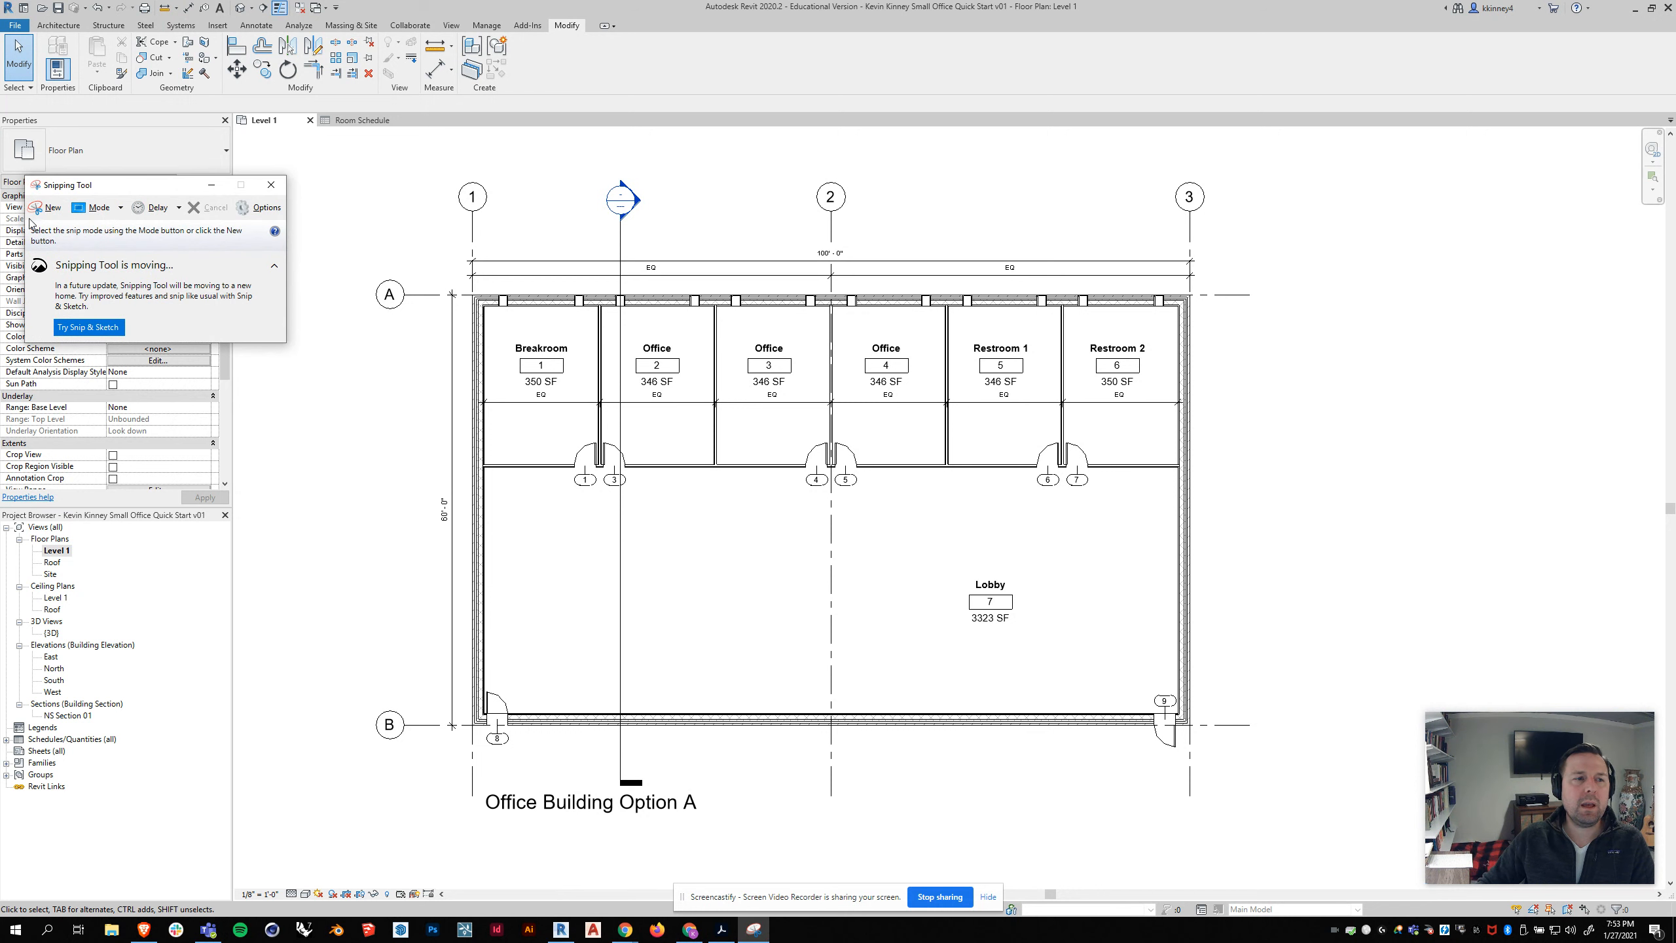
Step: Capture a rectangular snip of the whole floor plan, including its grid bubbles, dimensions and the Office Building Option A title
drag(101, 191, 199, 185)
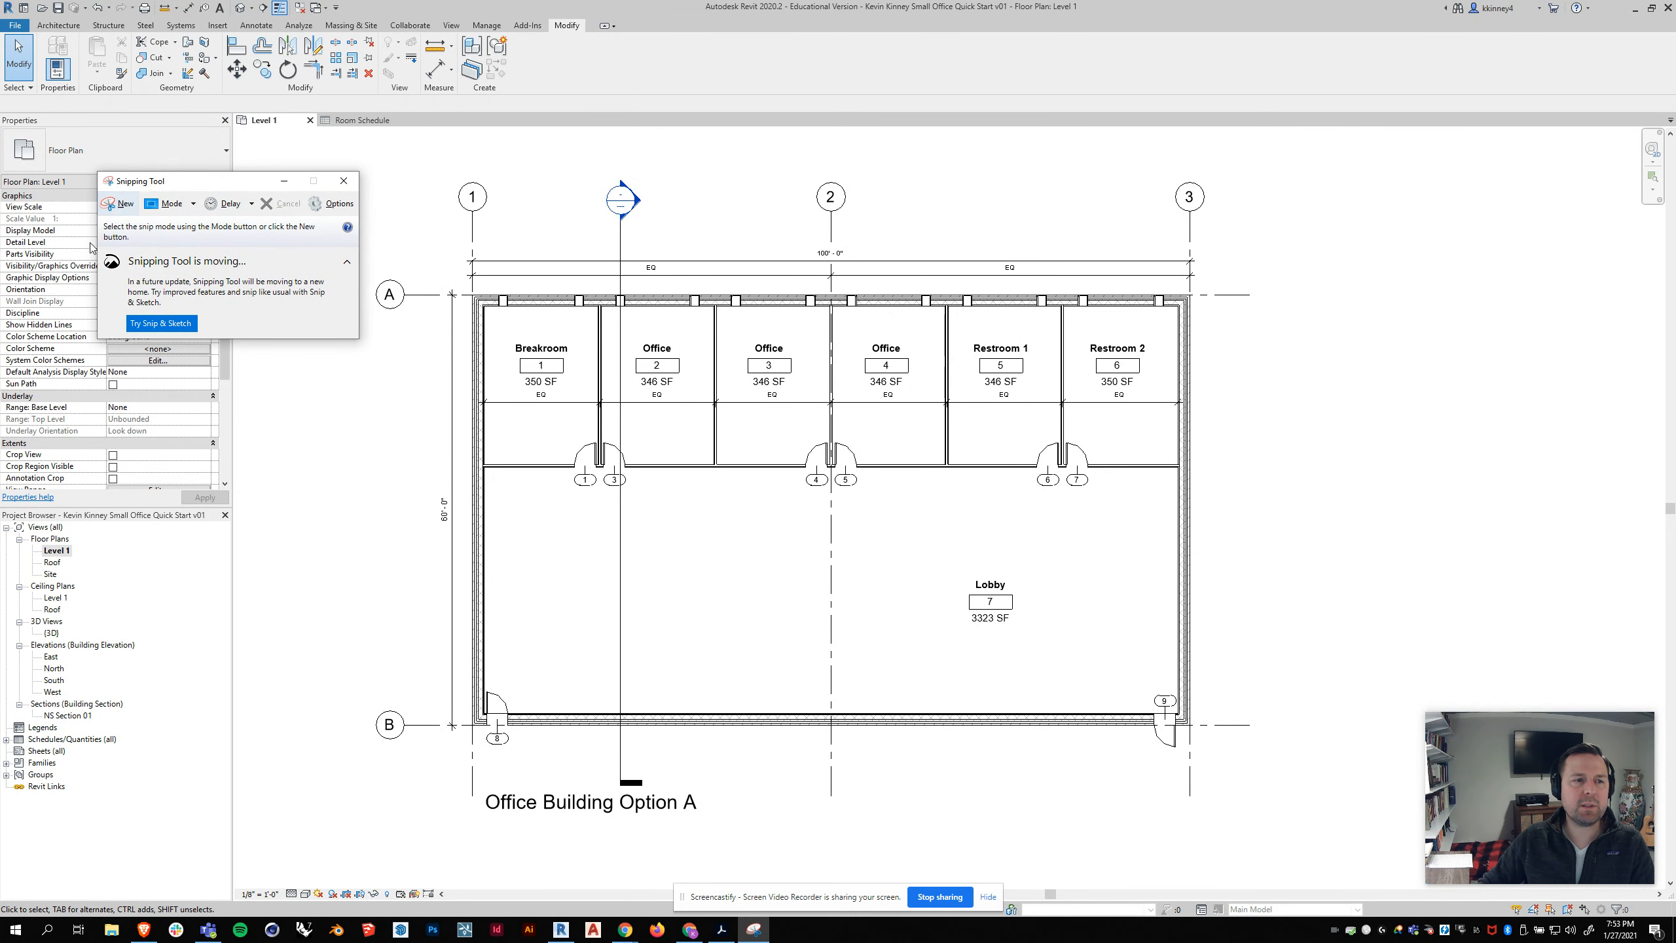
click(120, 206)
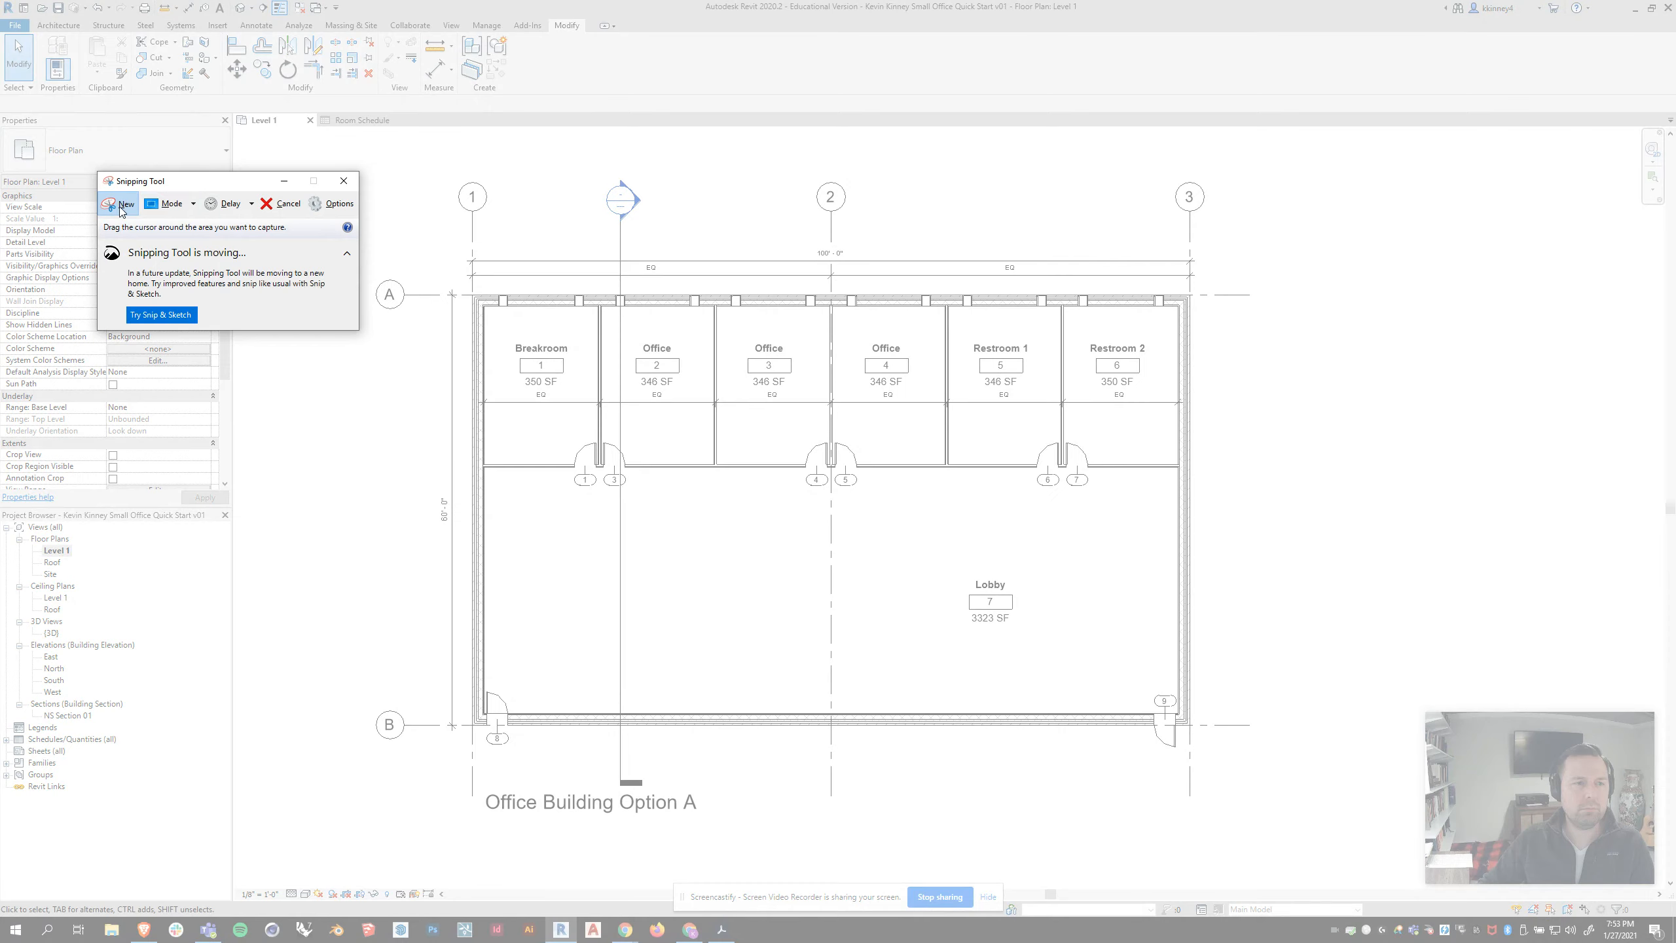
drag(215, 184, 99, 220)
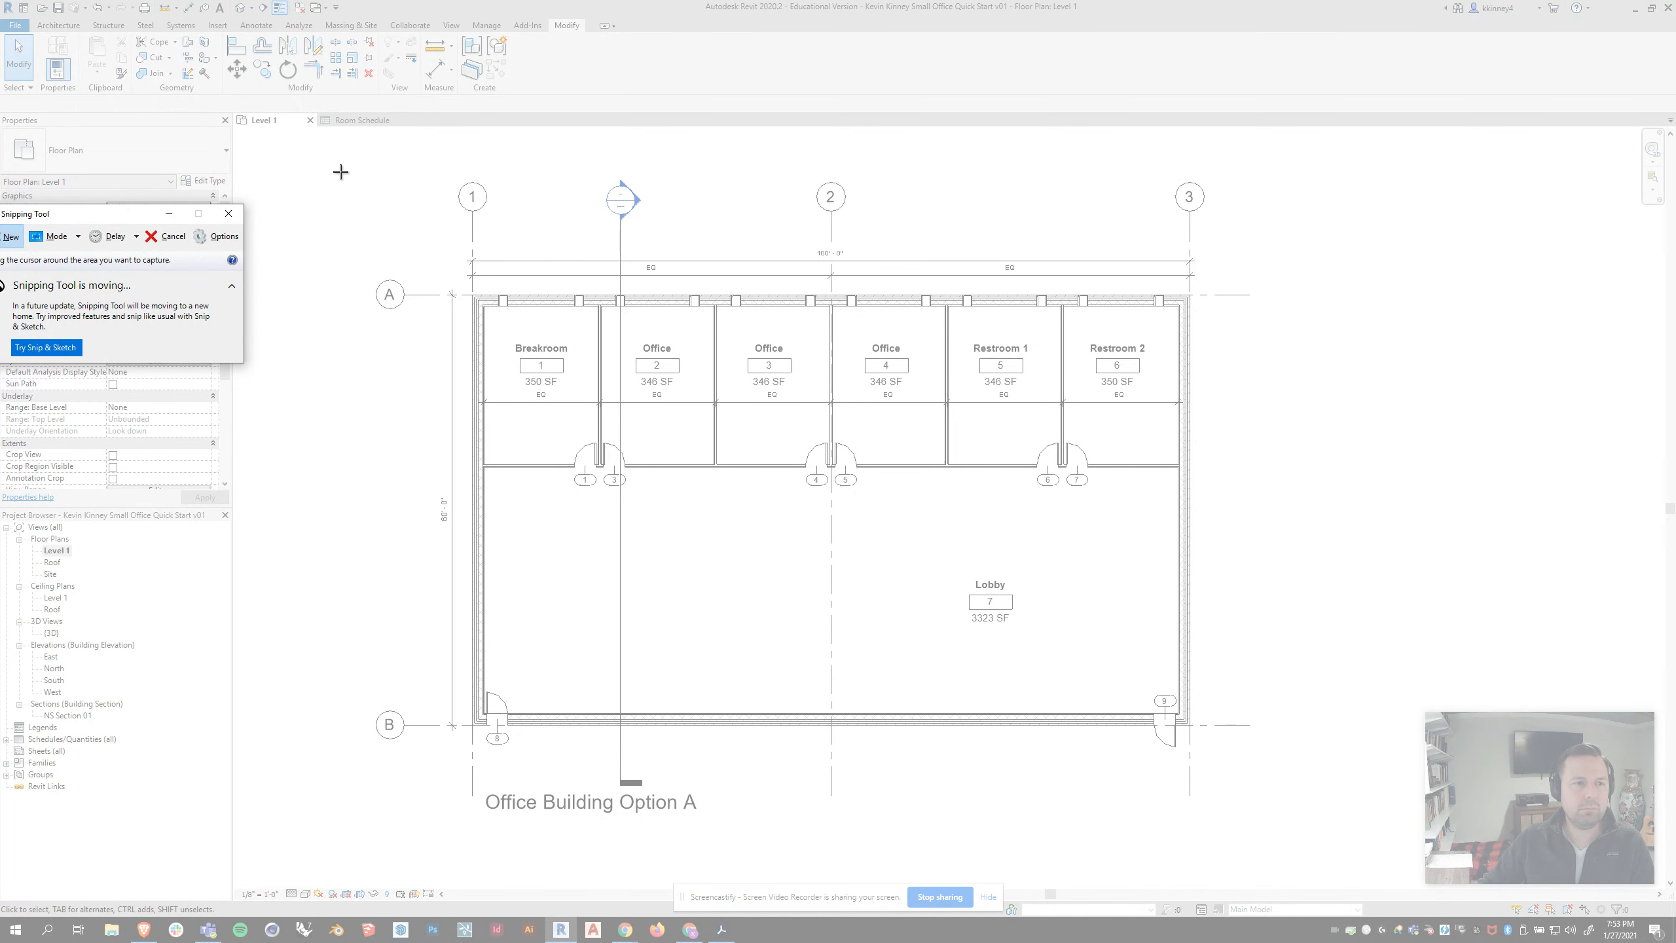
drag(339, 171, 1347, 829)
mouse_move(754, 68)
mouse_down()
mouse_move(765, 90)
mouse_move(748, 83)
mouse_up()
Step: Start saving the snip as a JPEG file in Desktop > Spring 2021 > Arch Software 2 > Week 2
click(283, 89)
click(306, 124)
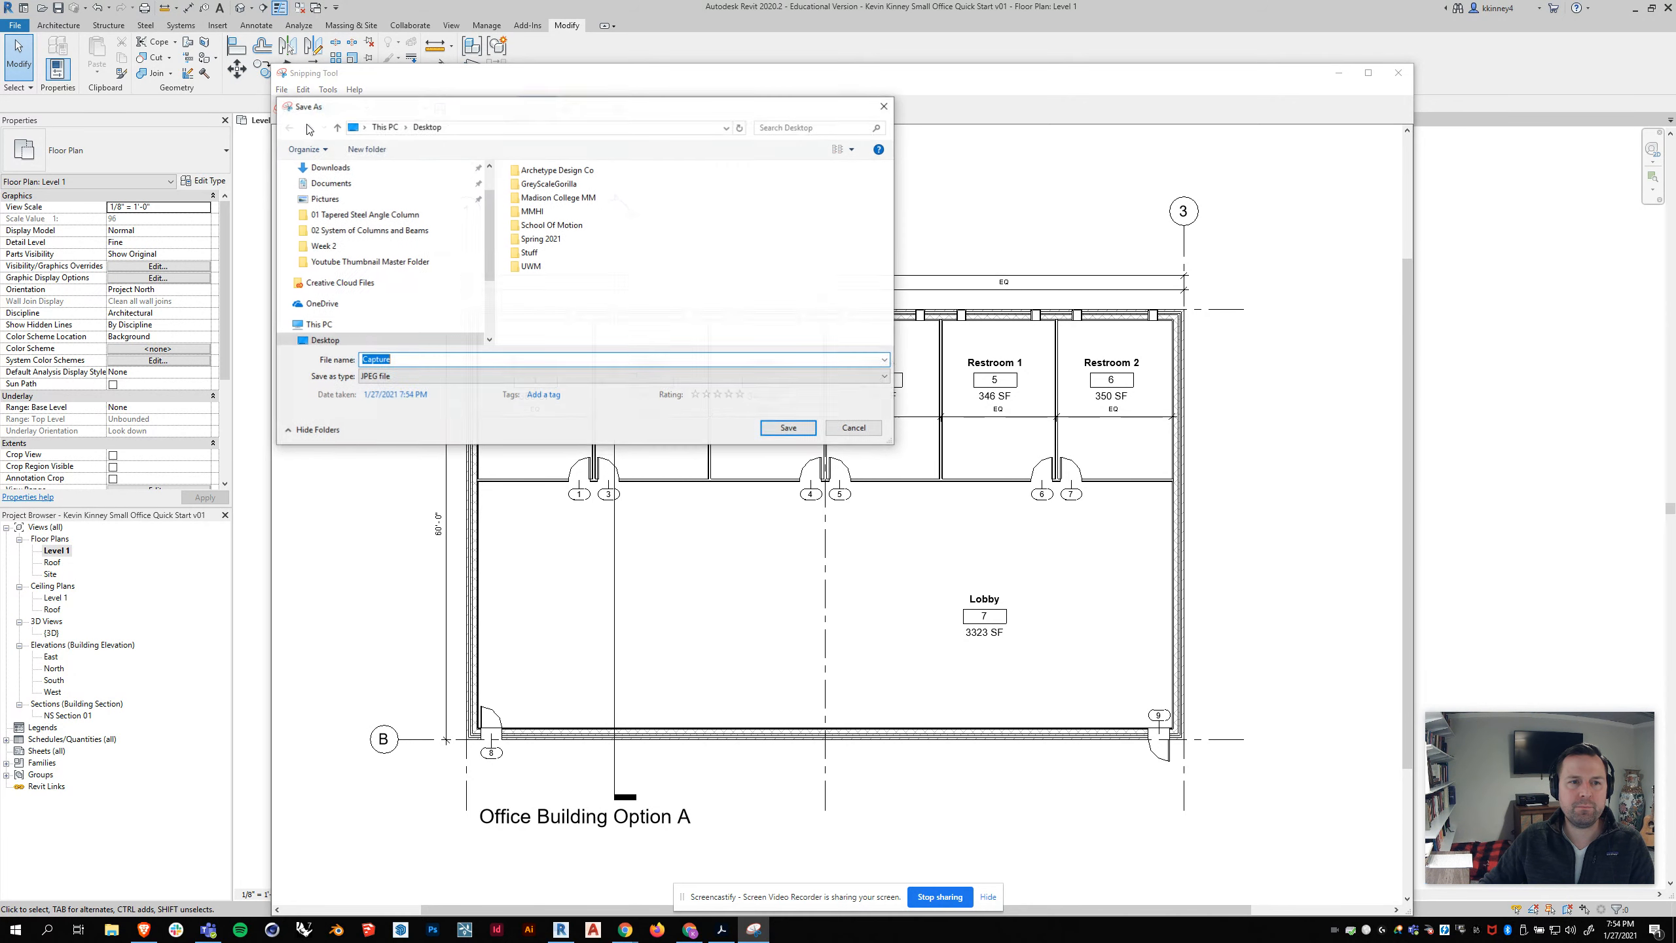
click(432, 376)
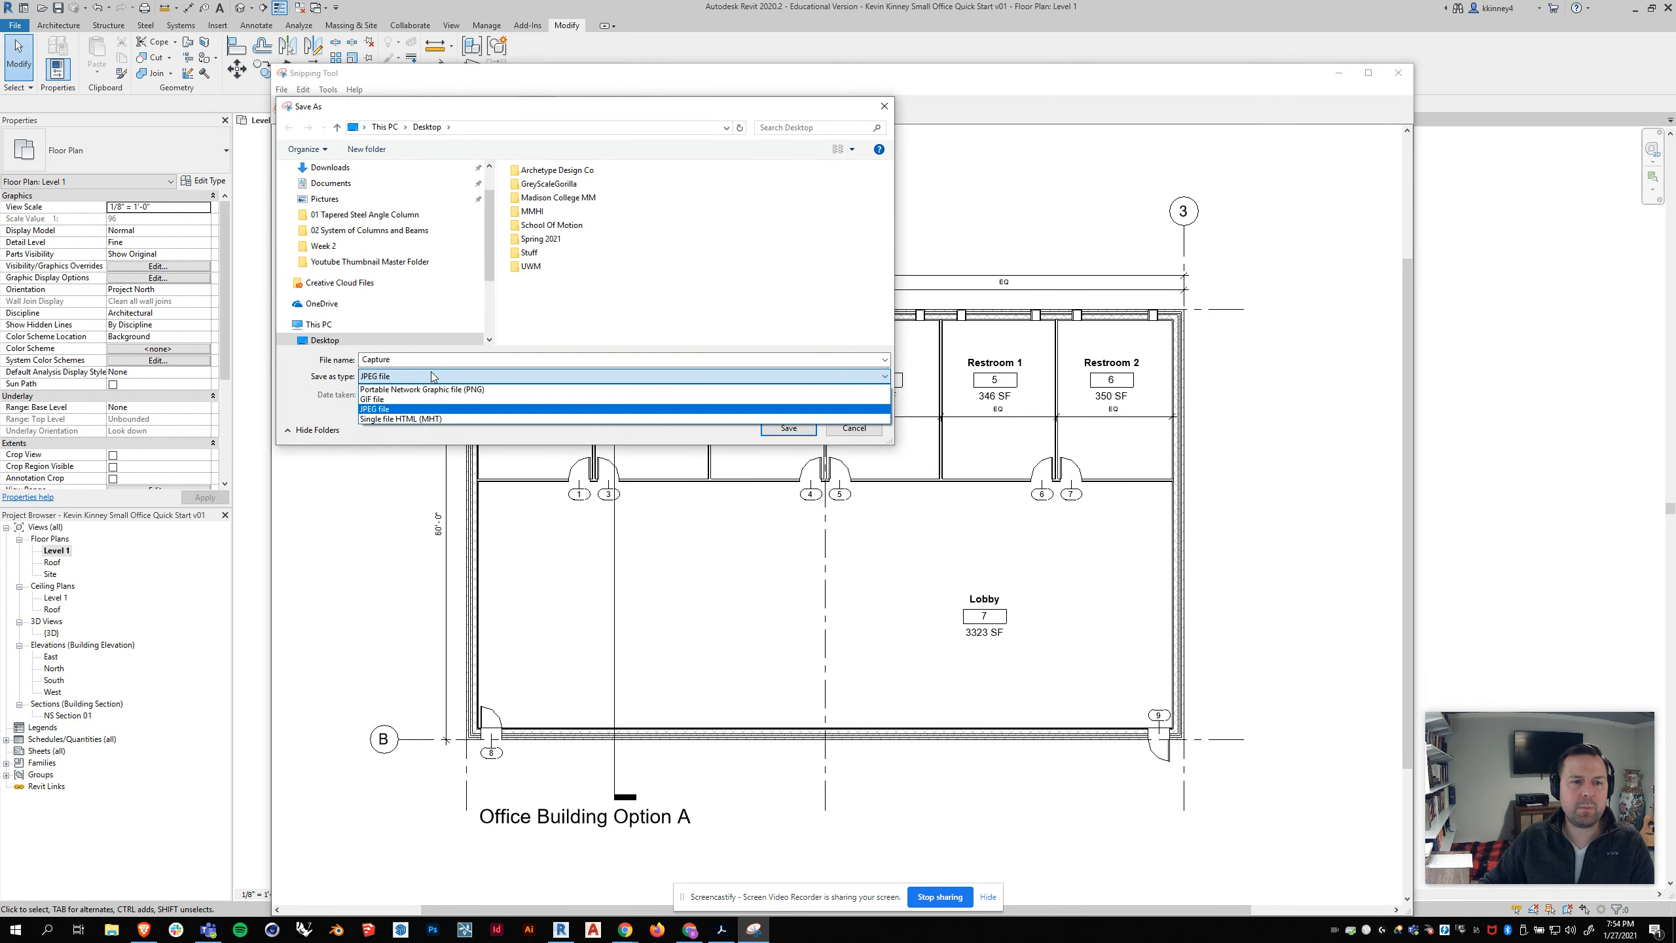
click(406, 408)
double_click(561, 239)
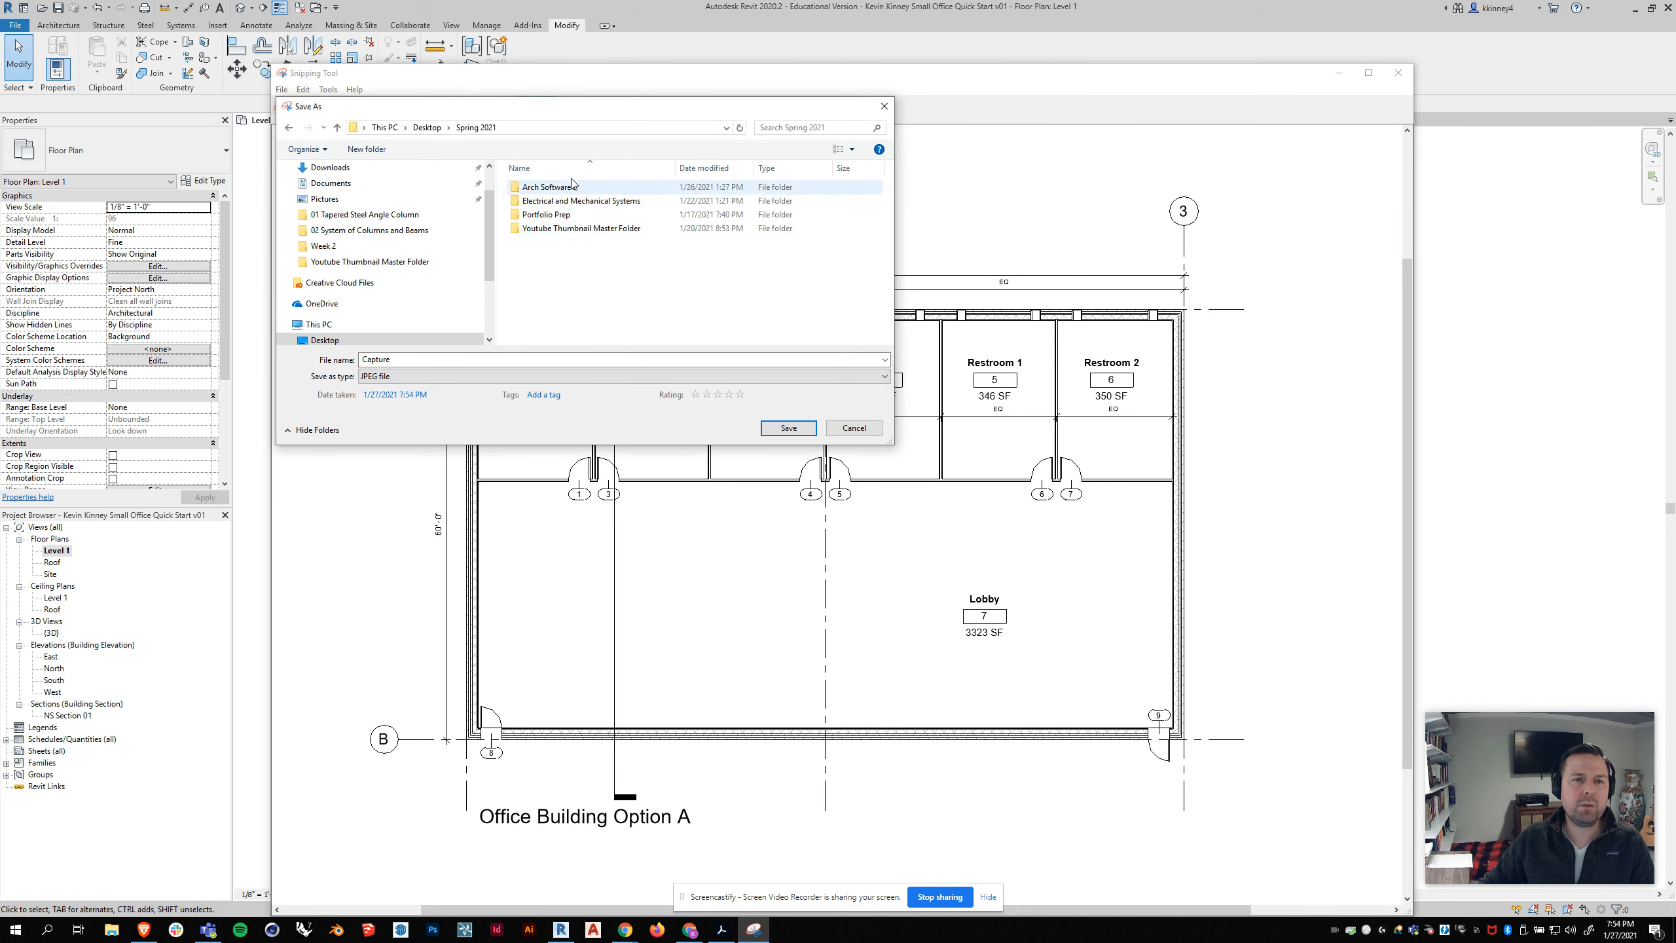
double_click(561, 188)
click(552, 203)
double_click(552, 202)
Step: Save the snip under the author's name plus "Office Building Option A Floor Plan v01" and close the Snipping Tool
double_click(426, 360)
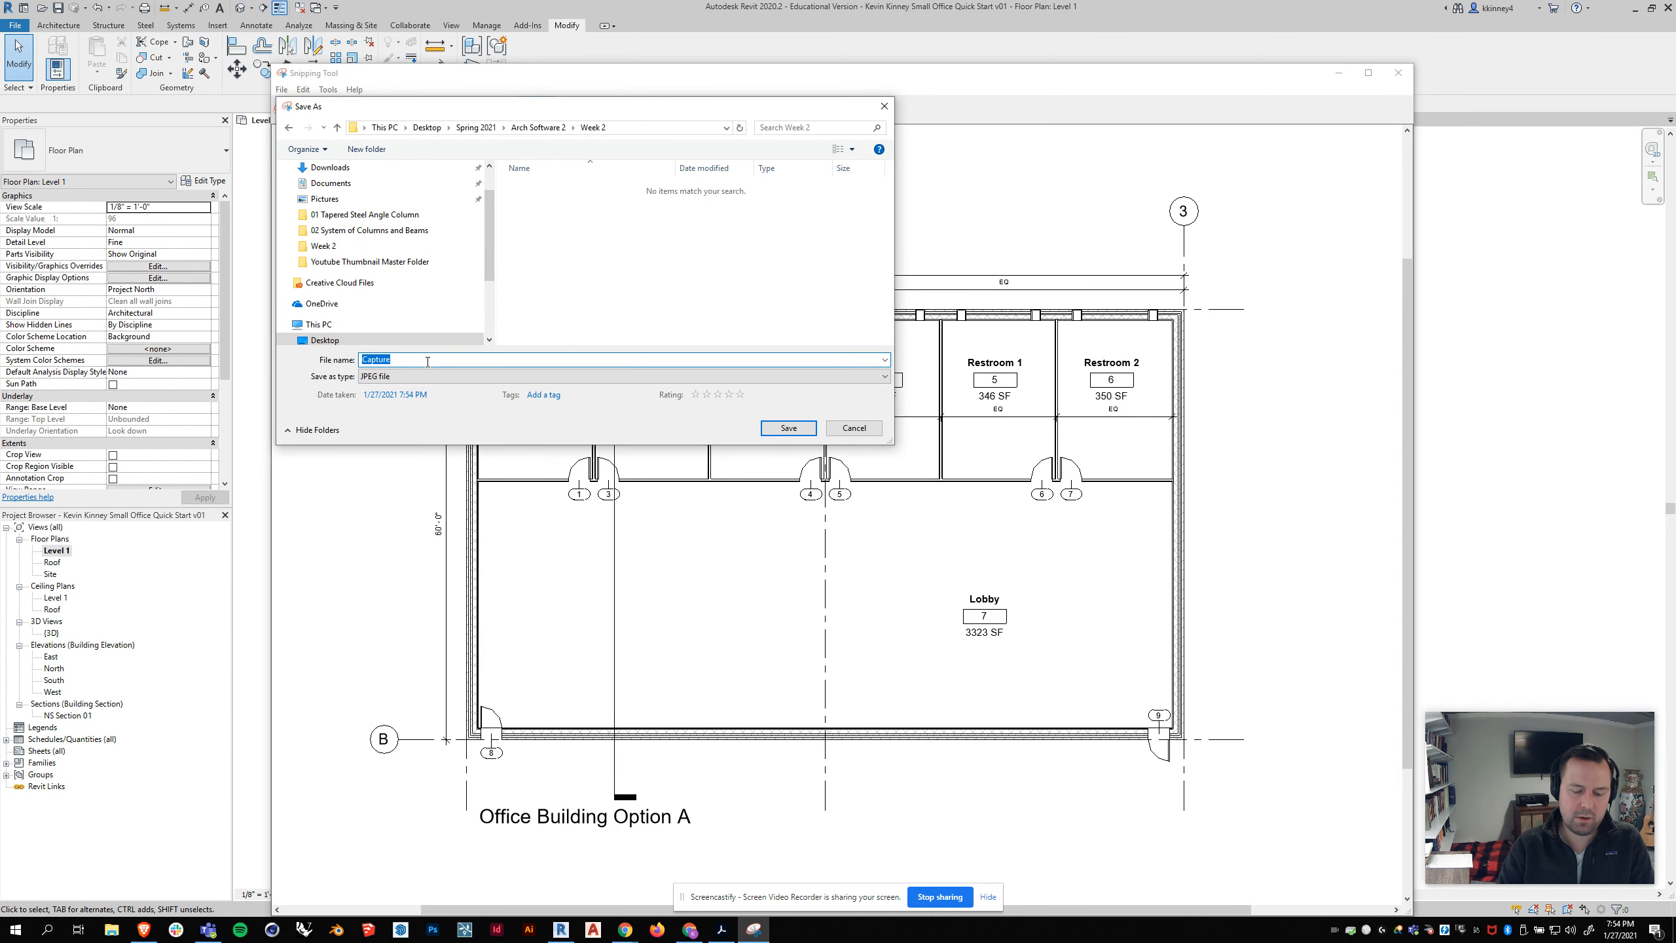
text(Kevin Kinney)
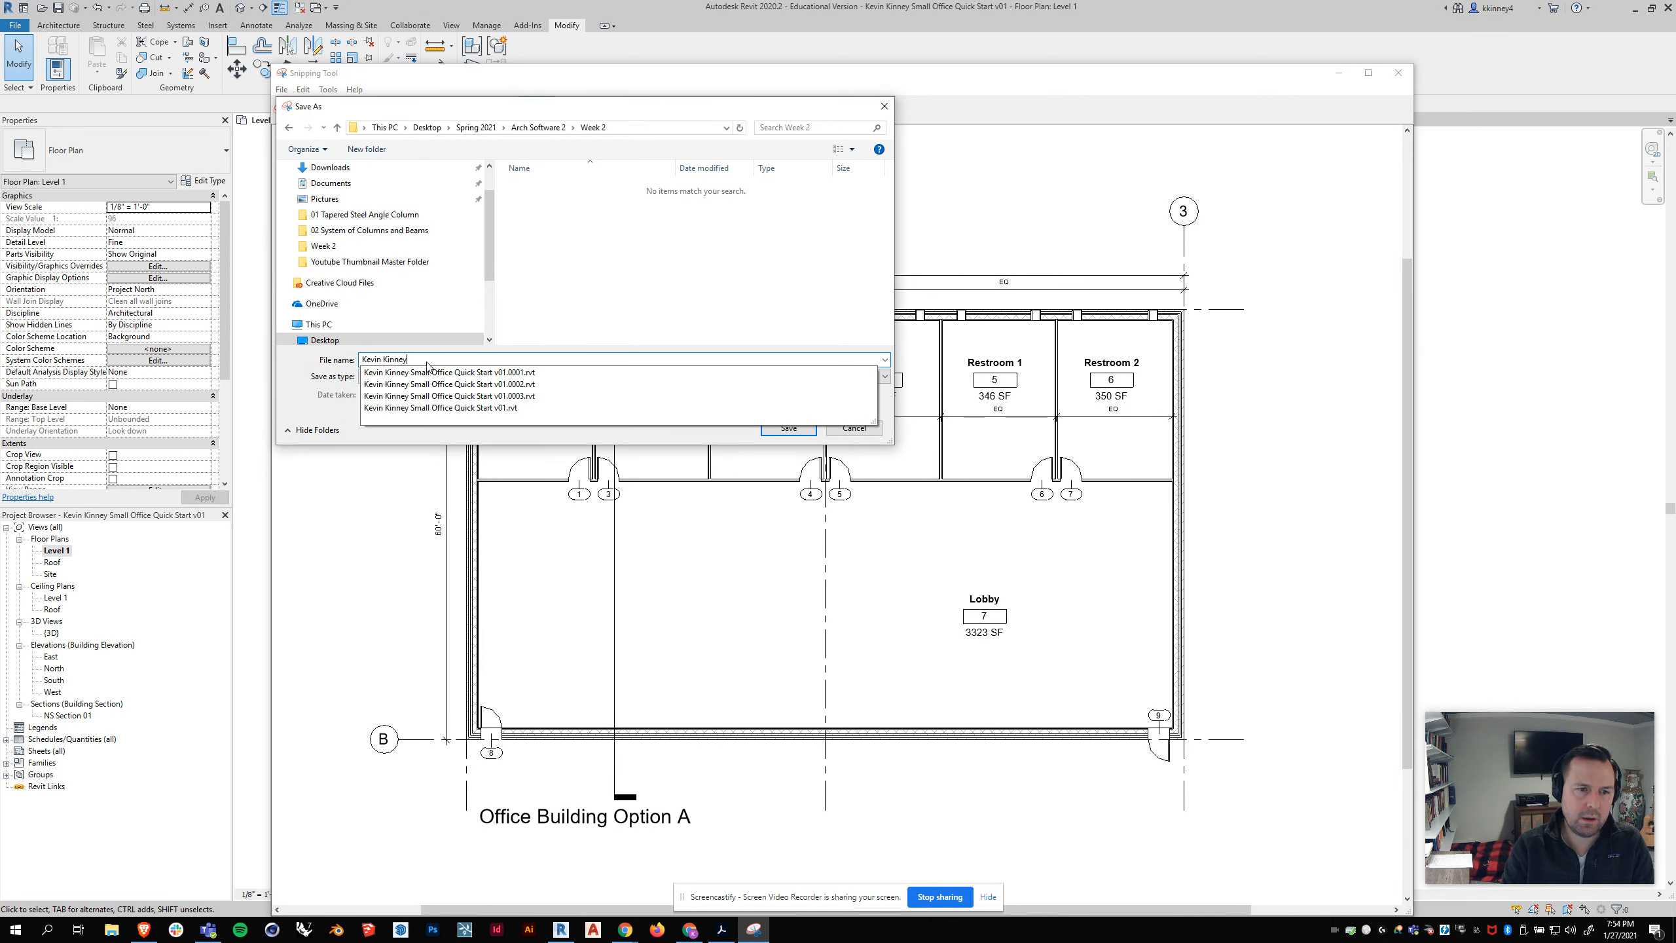
text( Office Bui)
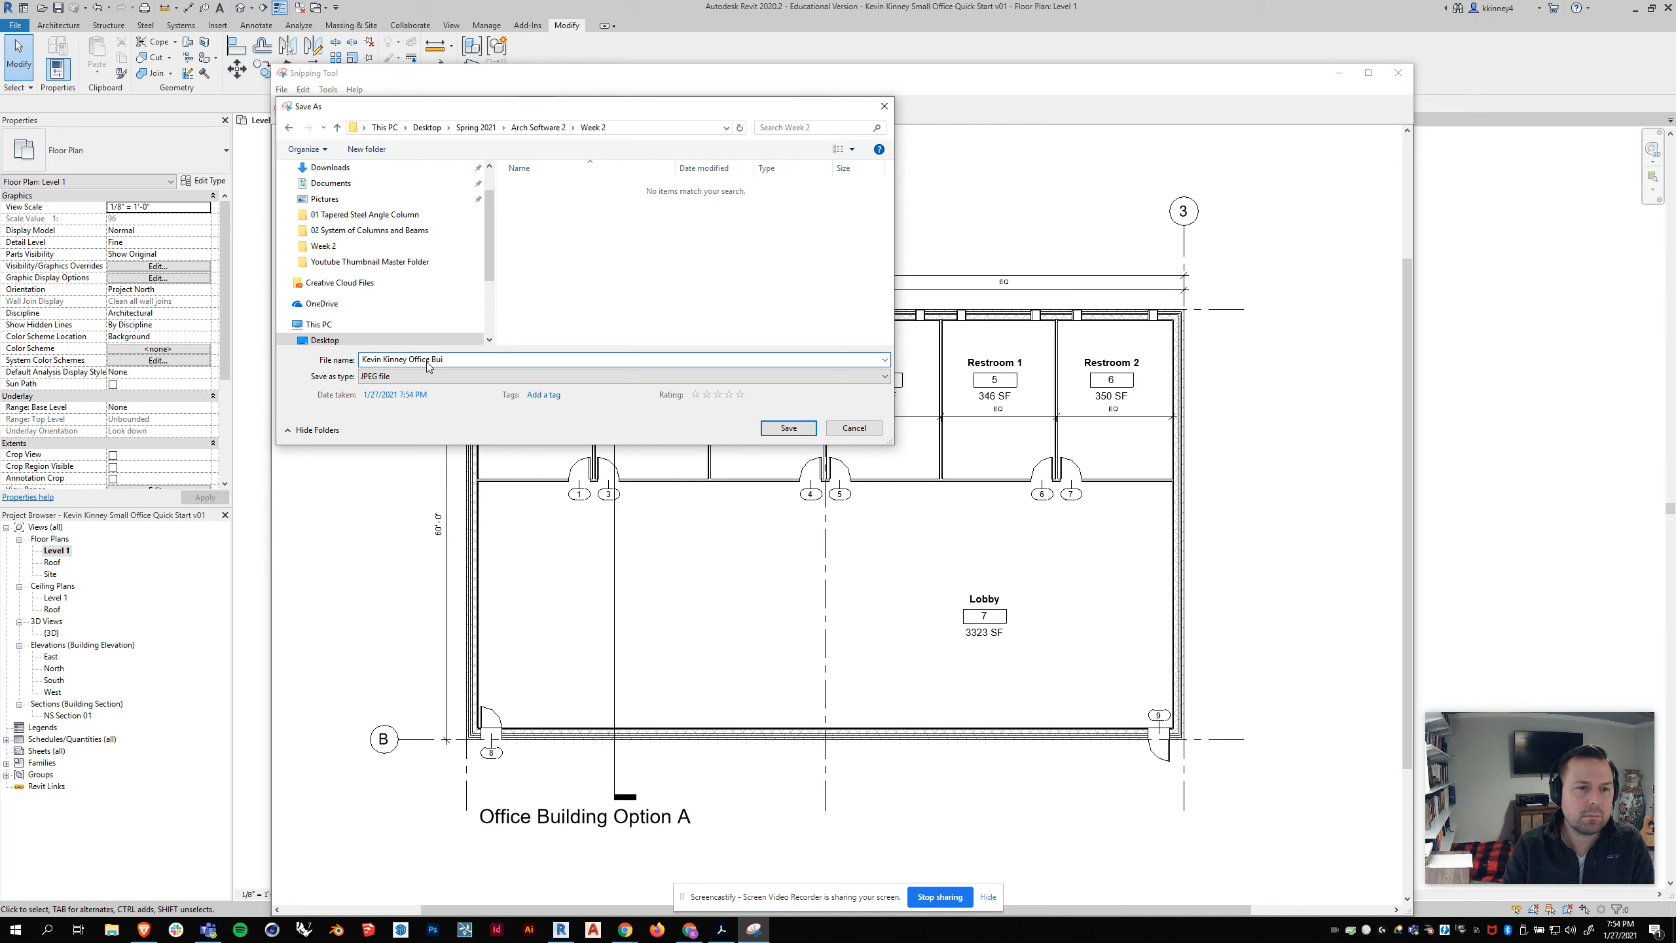
text(lding O)
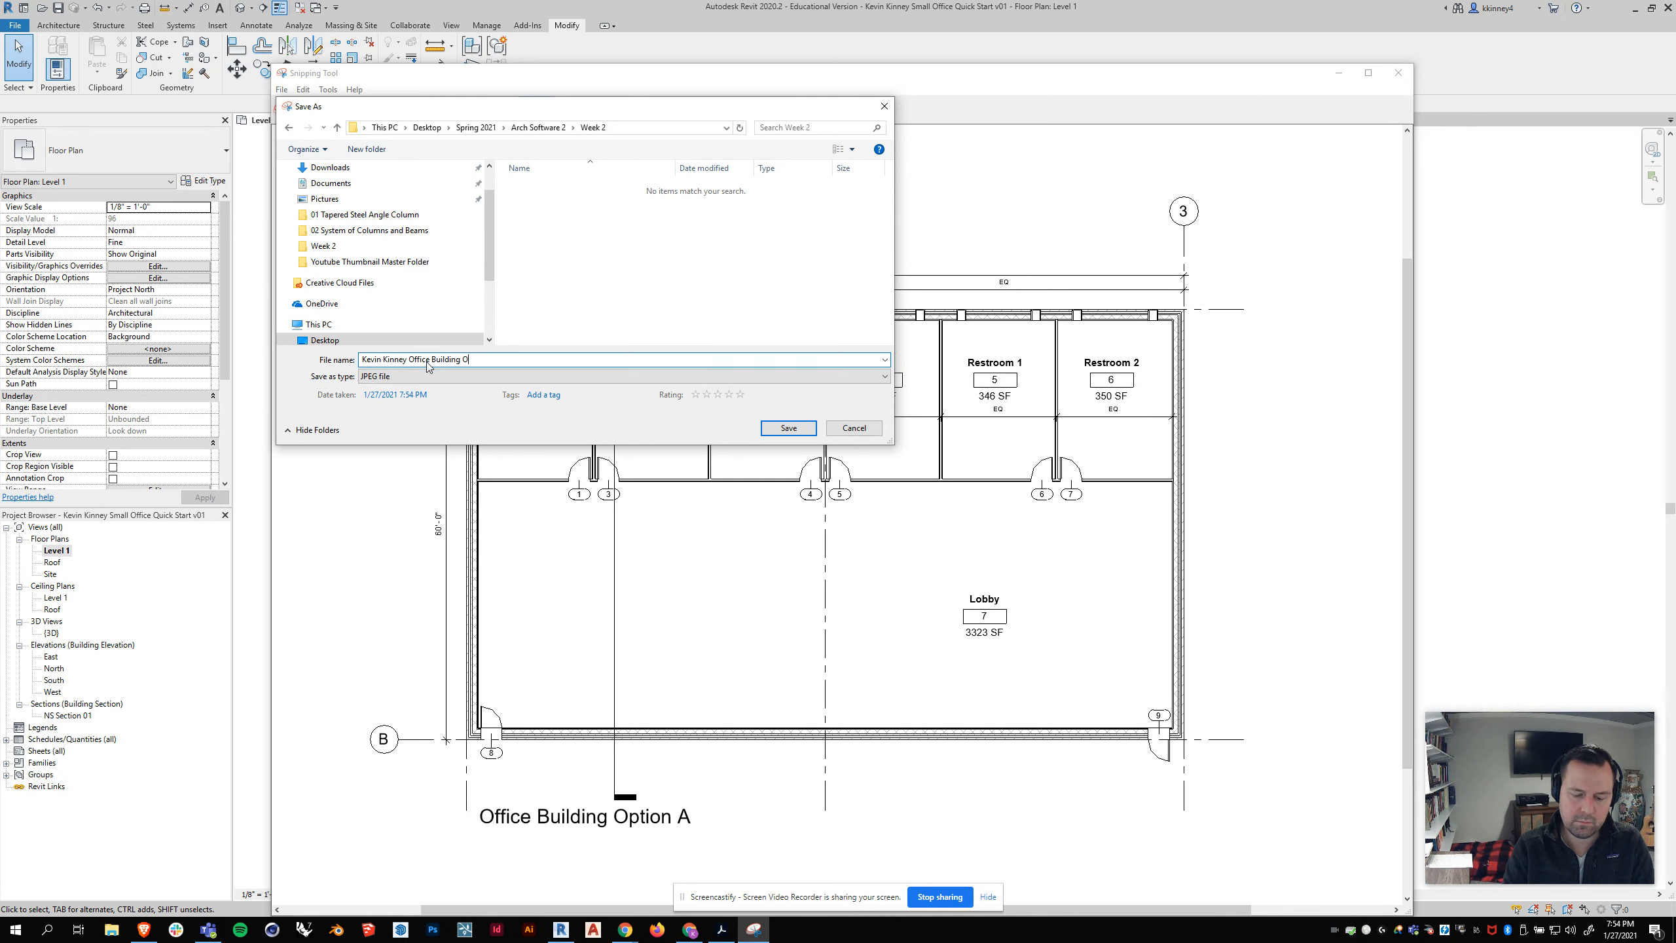
text(ption A Floor Plan v01)
key(Return)
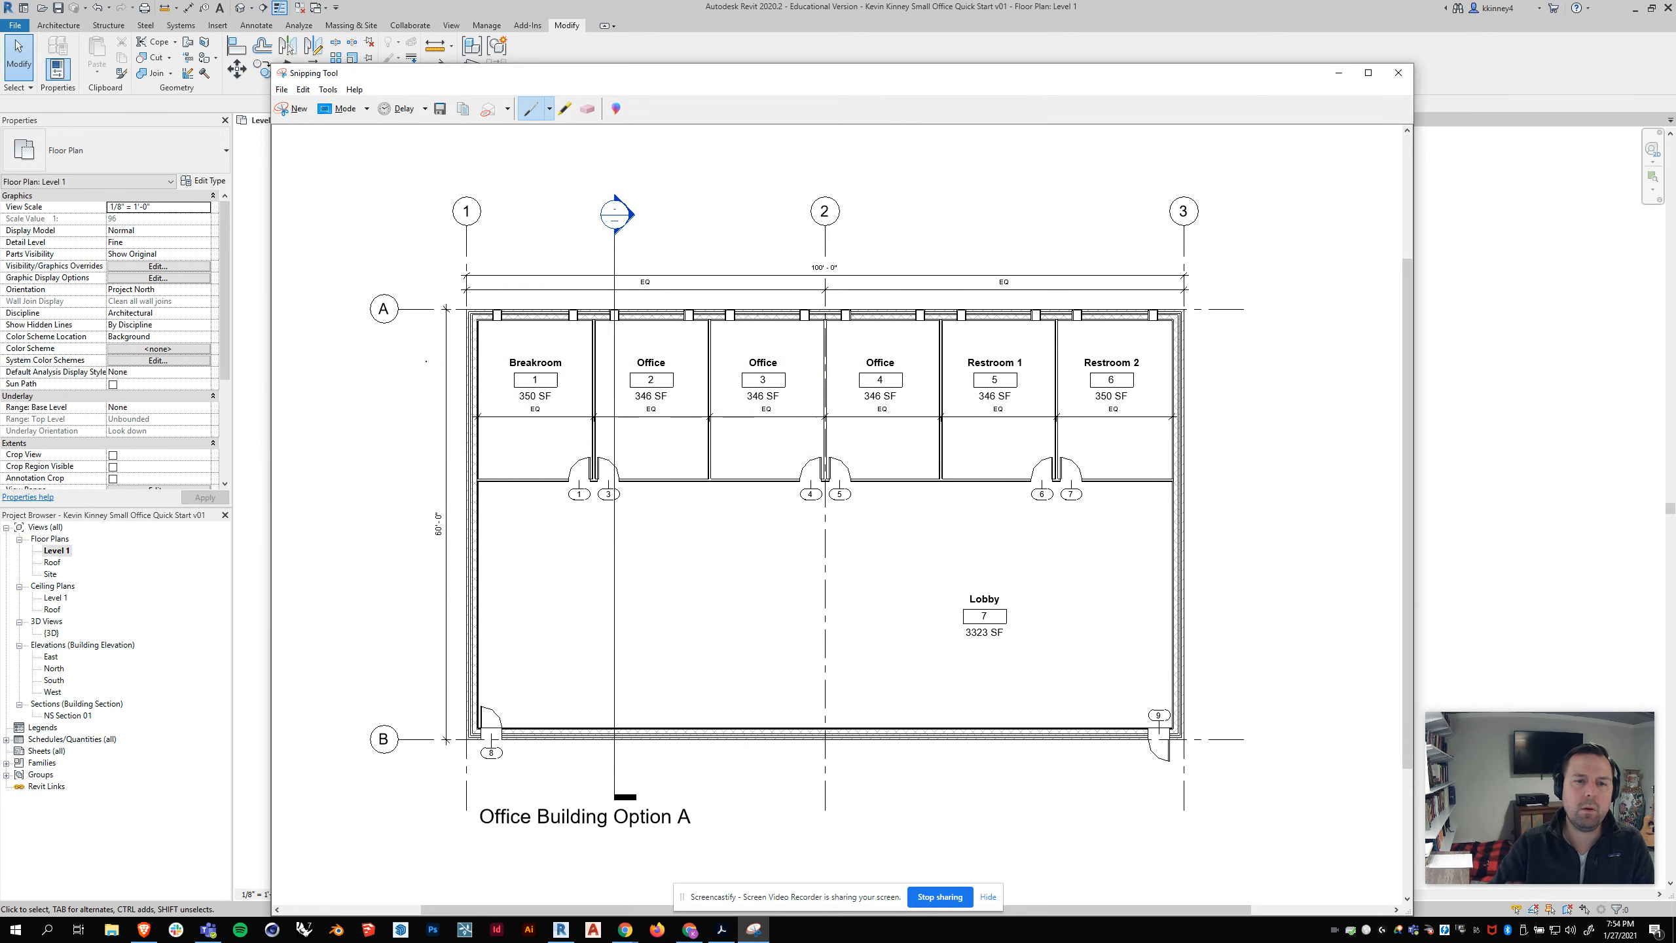
drag(396, 74, 434, 77)
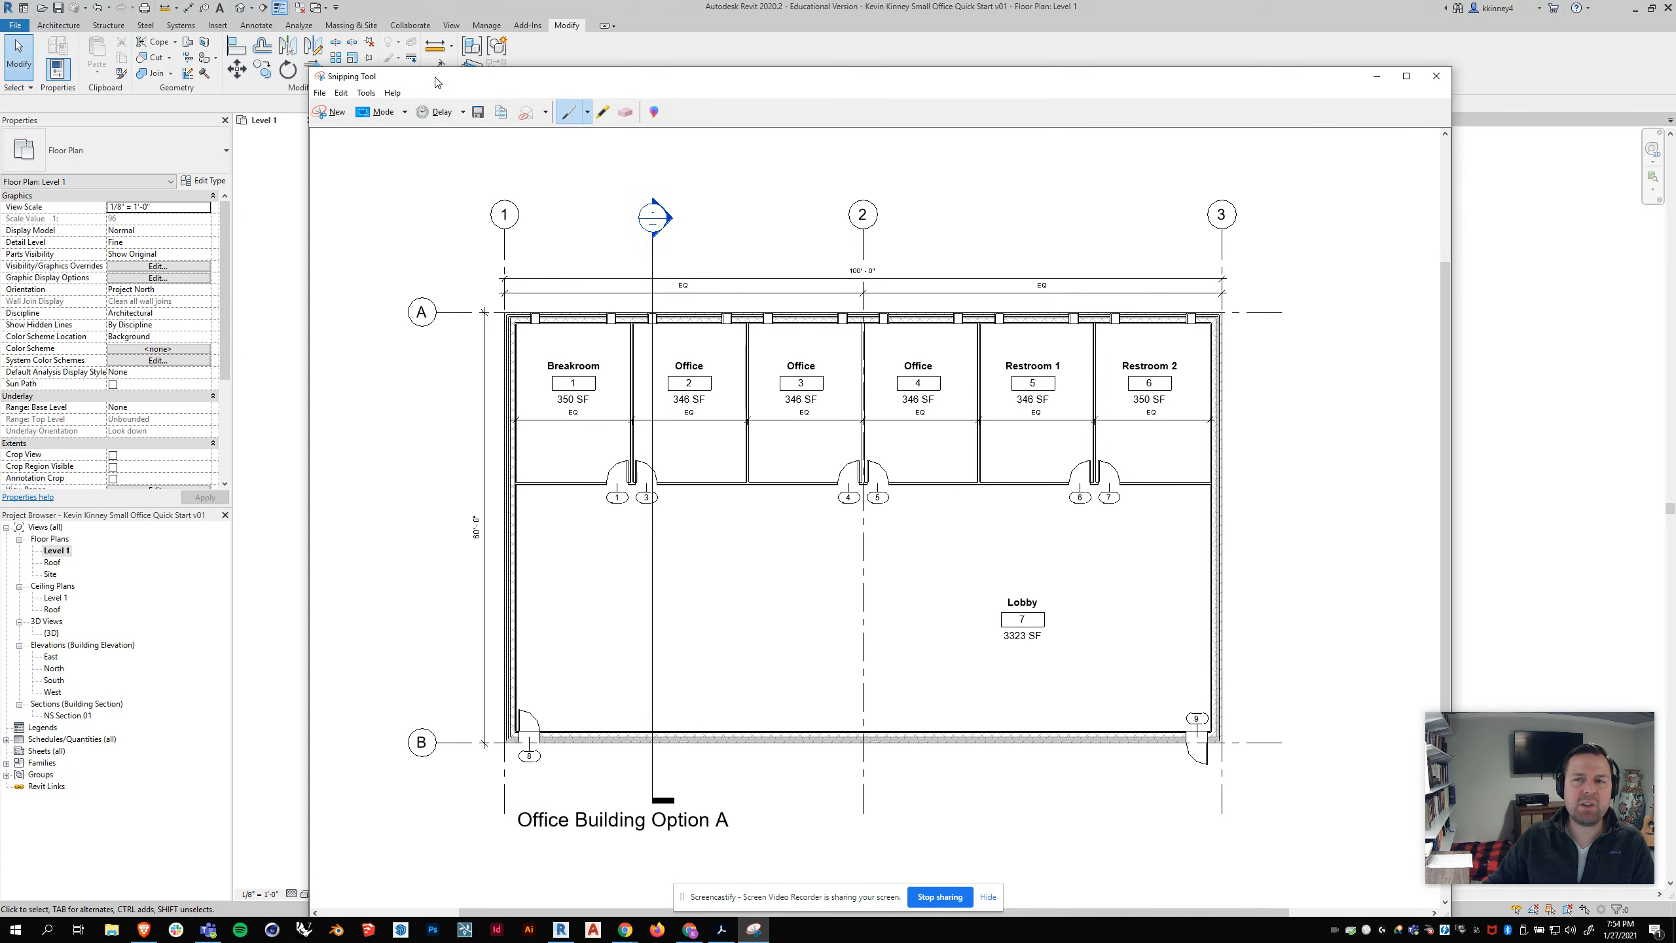
click(1427, 81)
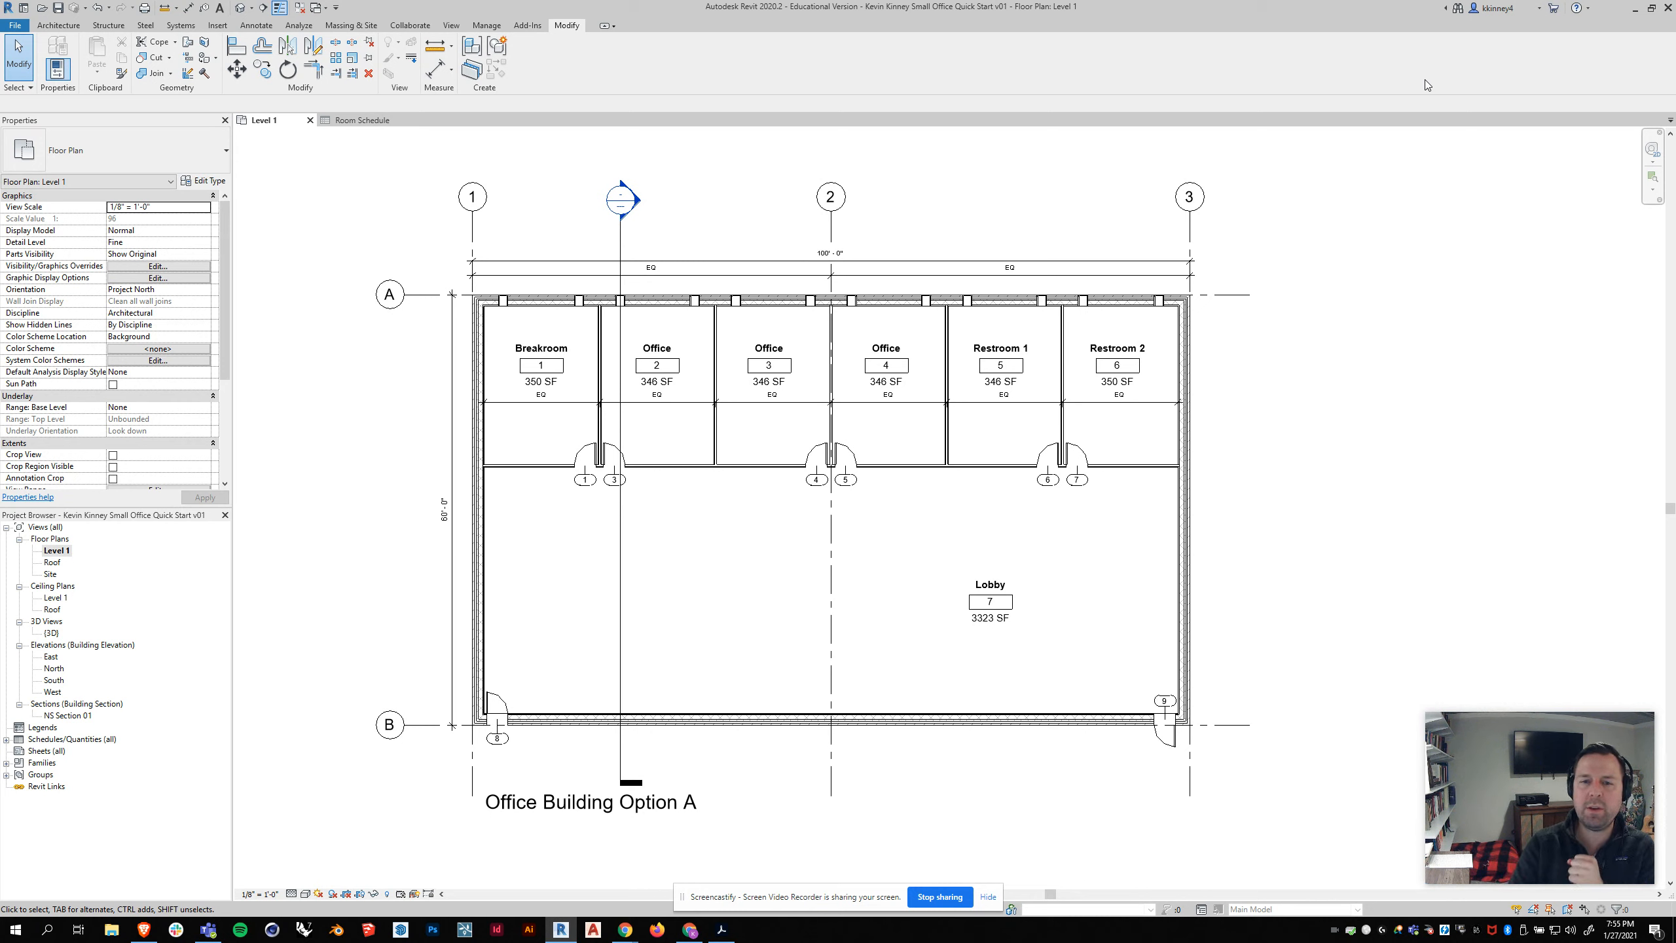
Step: Open the default 3D view and examine the building's exterior walls, doors and roof from several angles
click(53, 633)
double_click(60, 631)
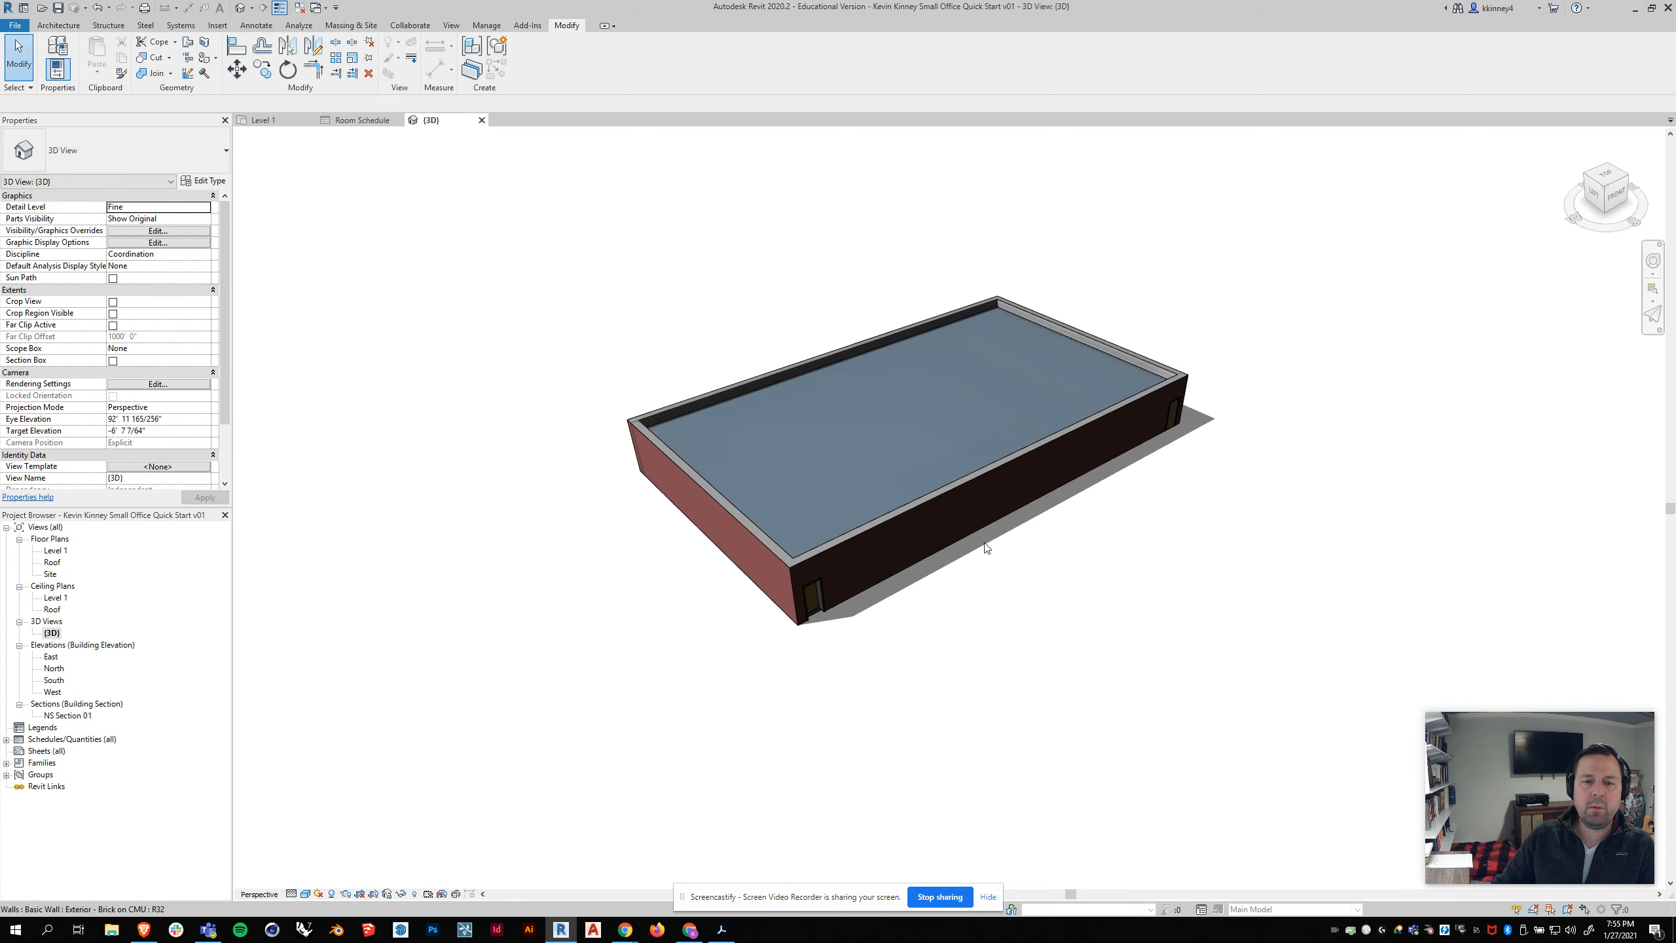
mouse_move(813, 565)
shift+middle_down()
mouse_move(789, 535)
mouse_move(809, 547)
shift+middle_up()
scroll(802, 455, up, 3)
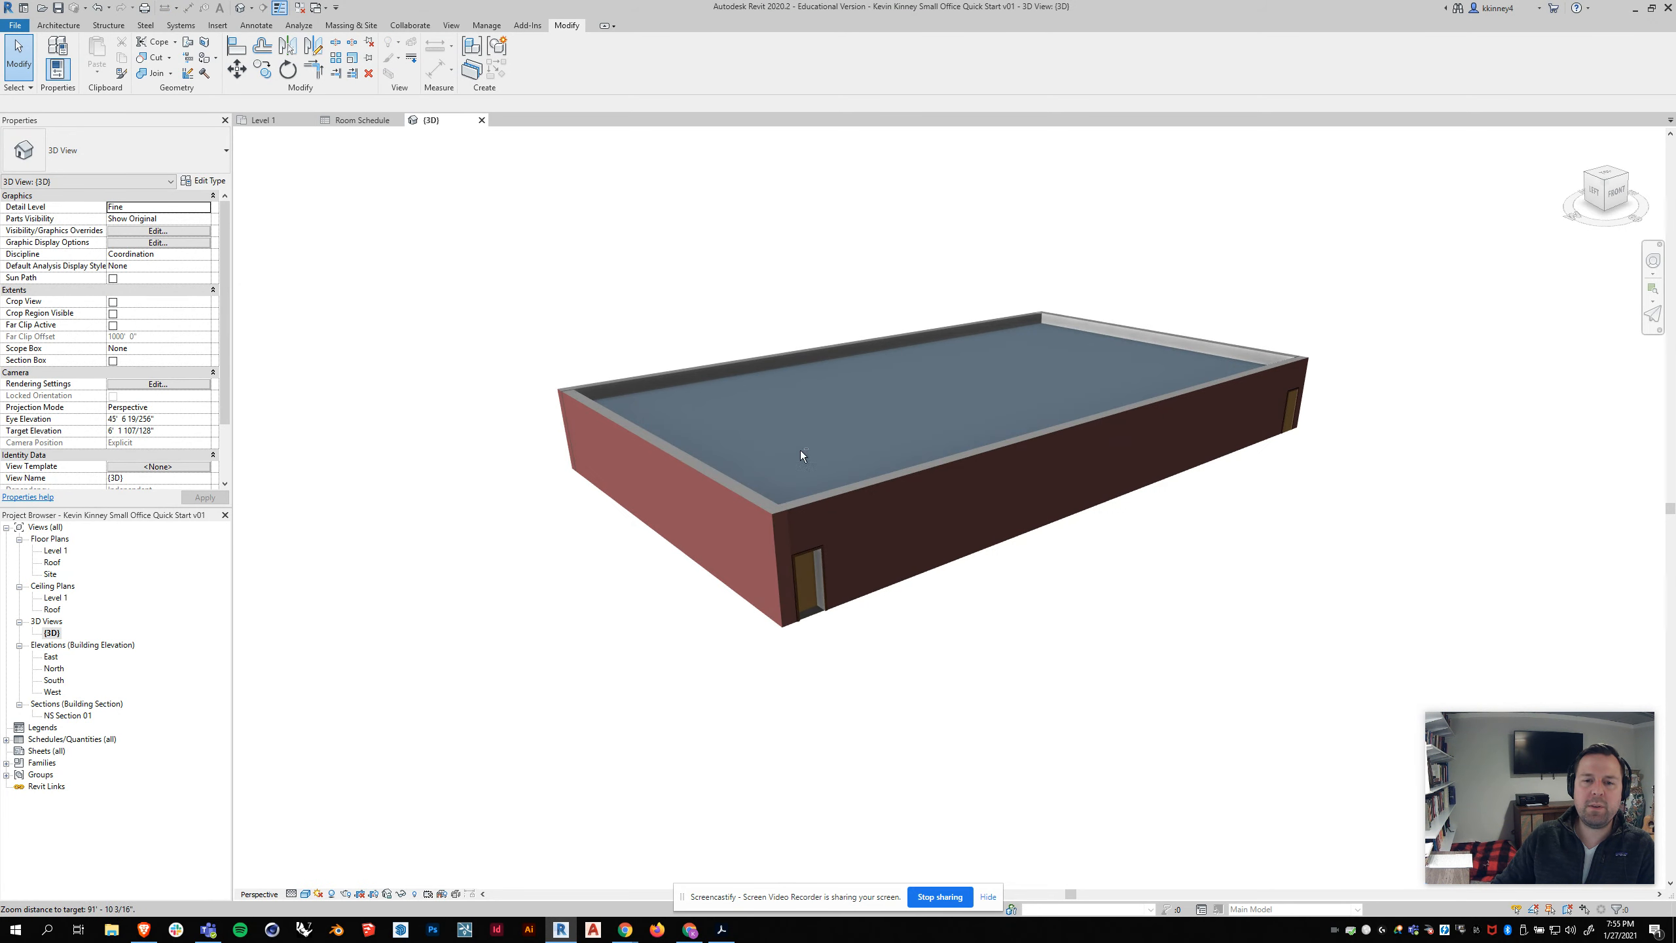
shift+middle_drag(800, 451, 856, 446)
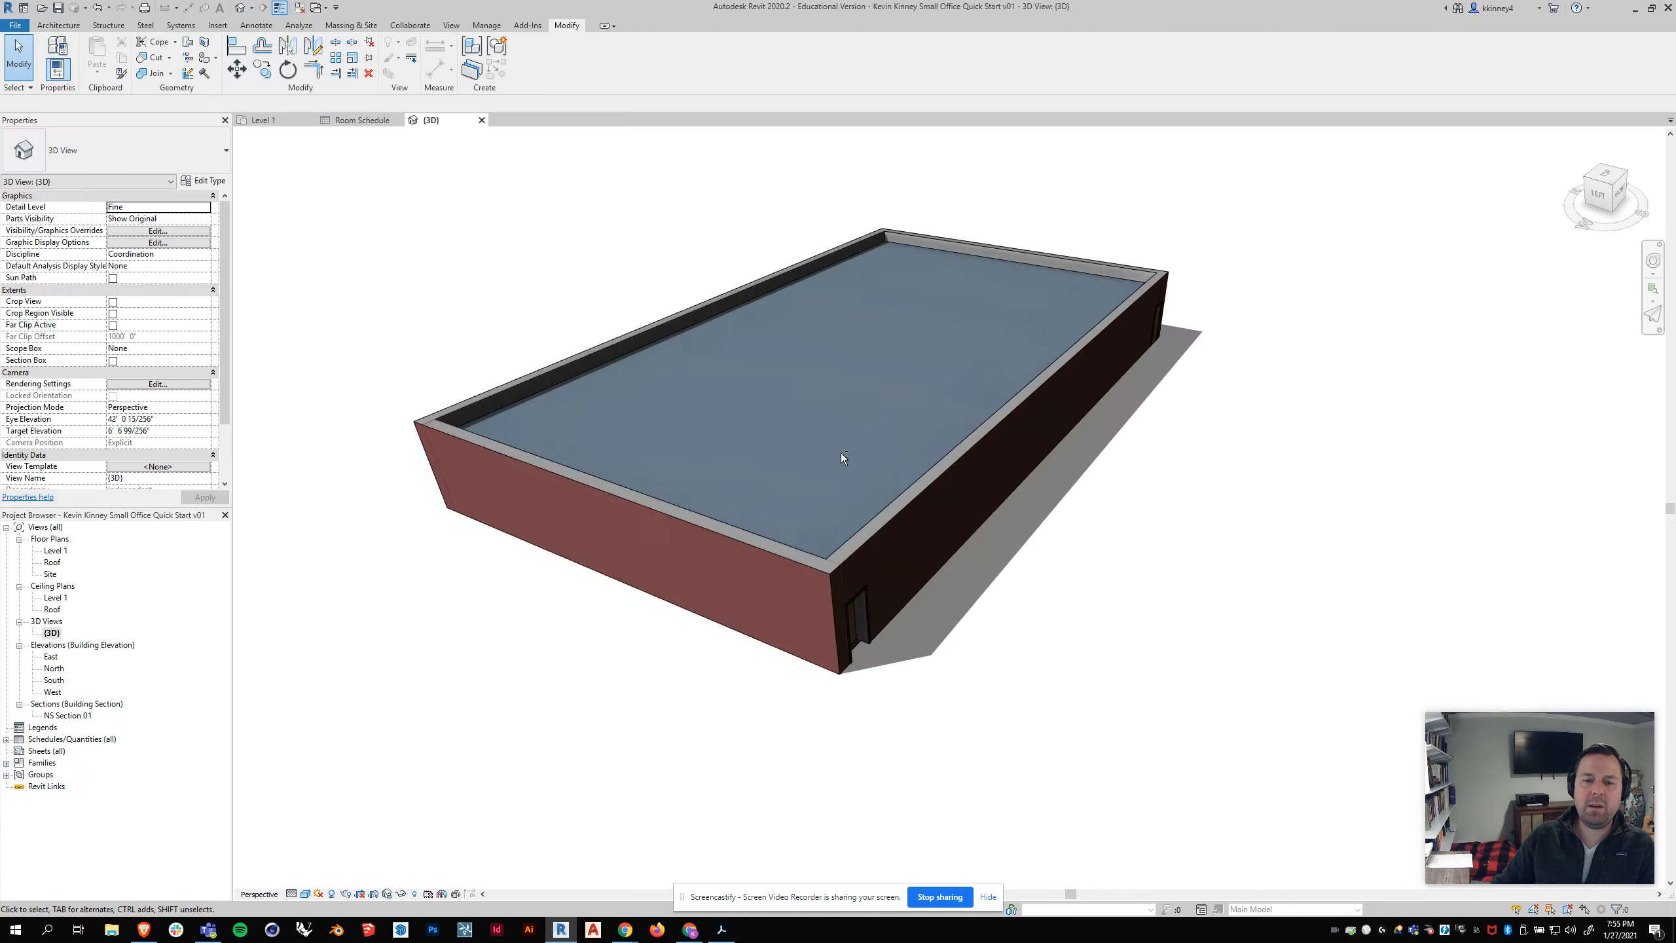
scroll(857, 446, down, 1)
shift+middle_drag(1167, 469, 1051, 470)
scroll(1150, 264, up, 1)
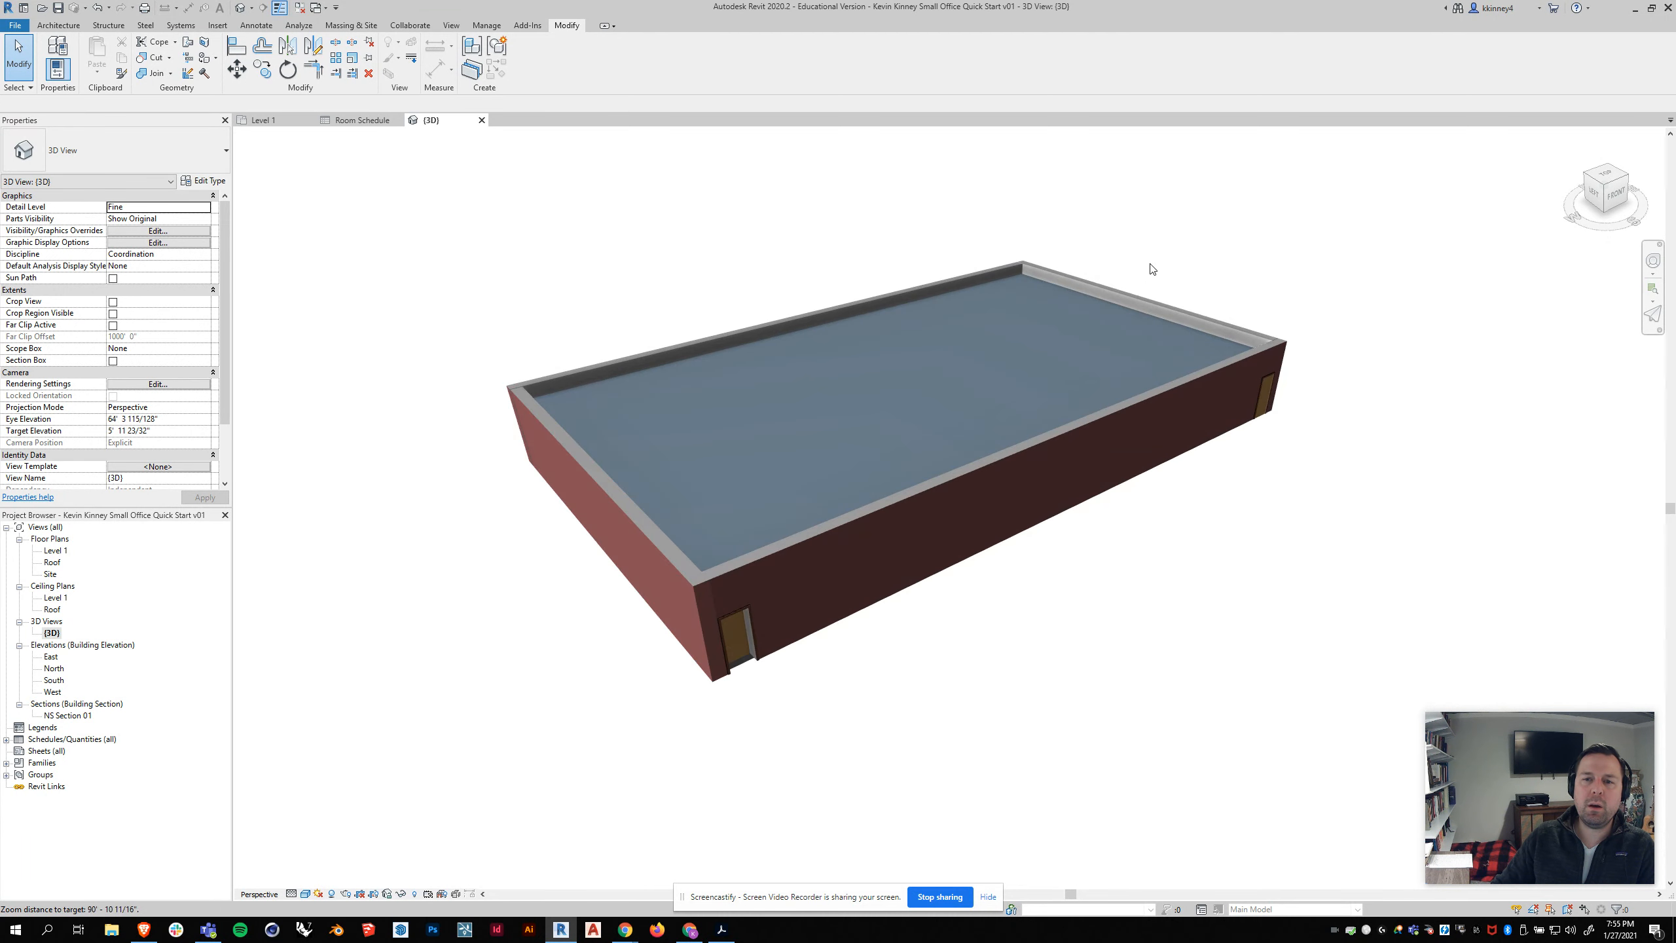